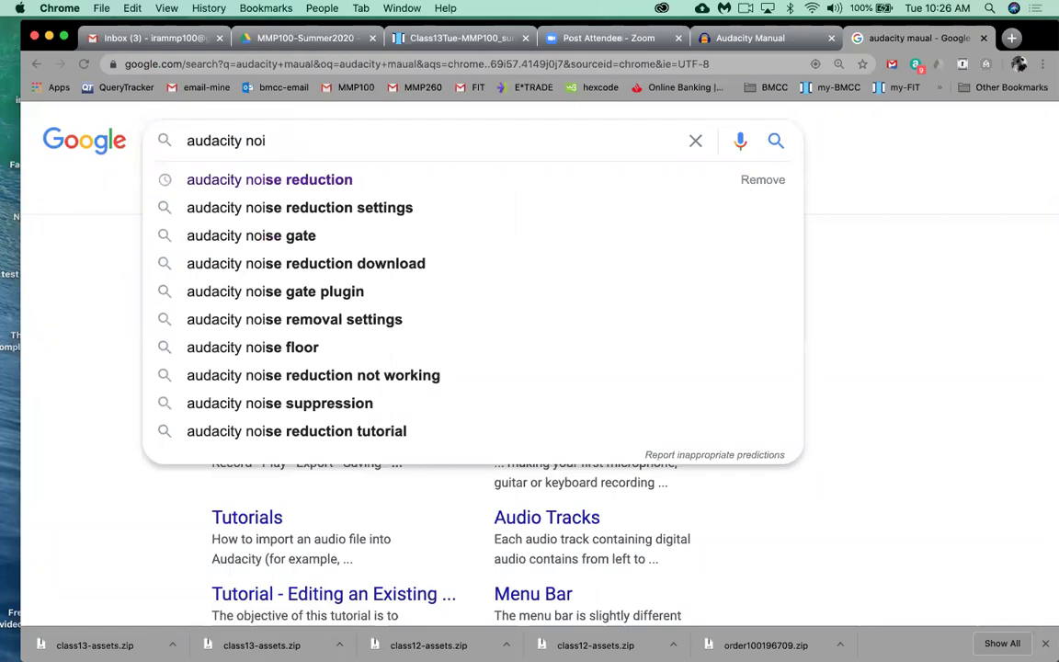
Step: Search Google for "audacity noise reduction" and look through the results for the Audacity Manual's Noise Reduction page
click(256, 182)
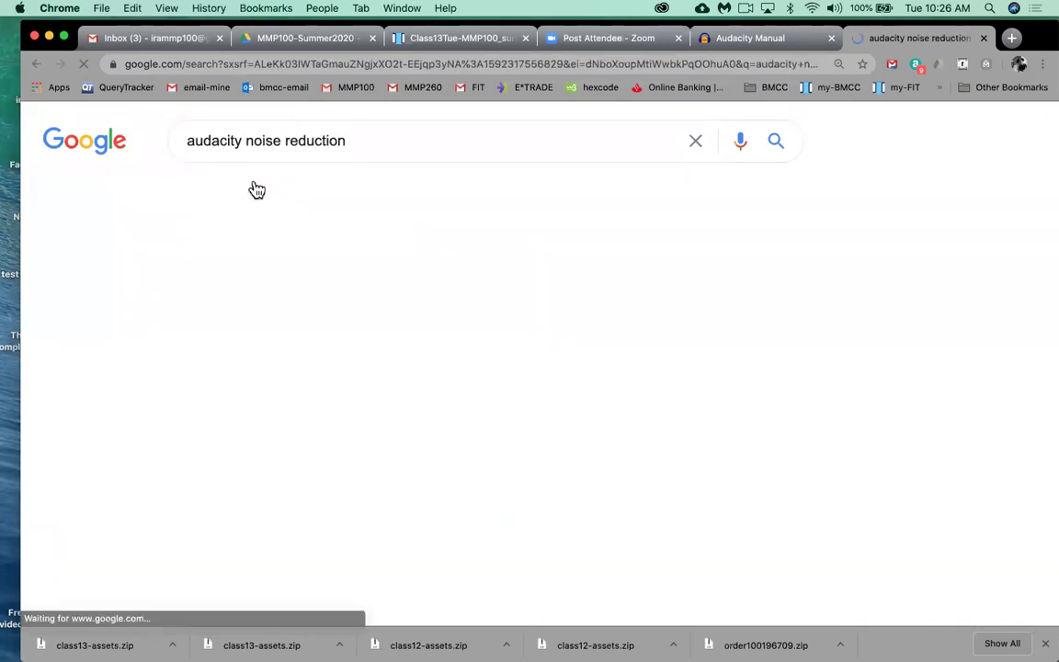
scroll(147, 405, down, 4)
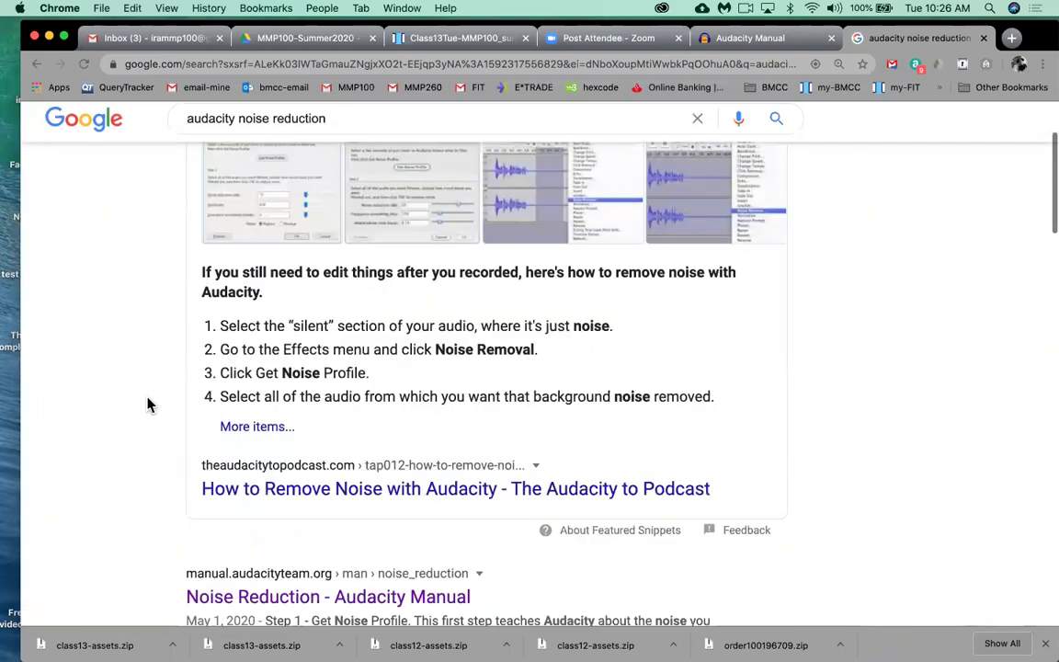
scroll(184, 448, down, 2)
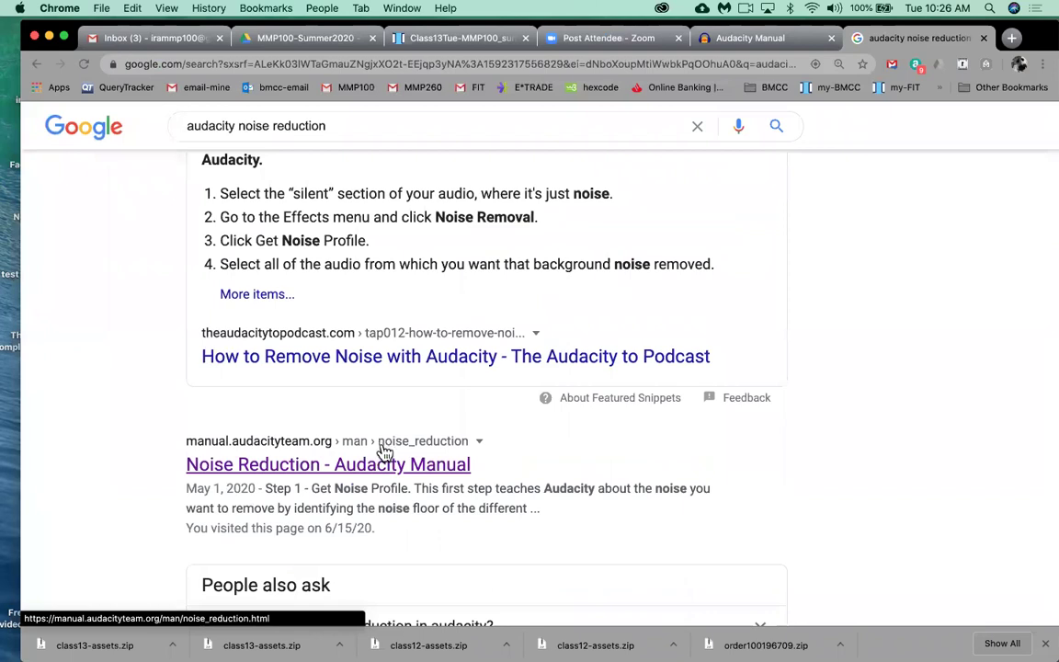
scroll(510, 463, down, 2)
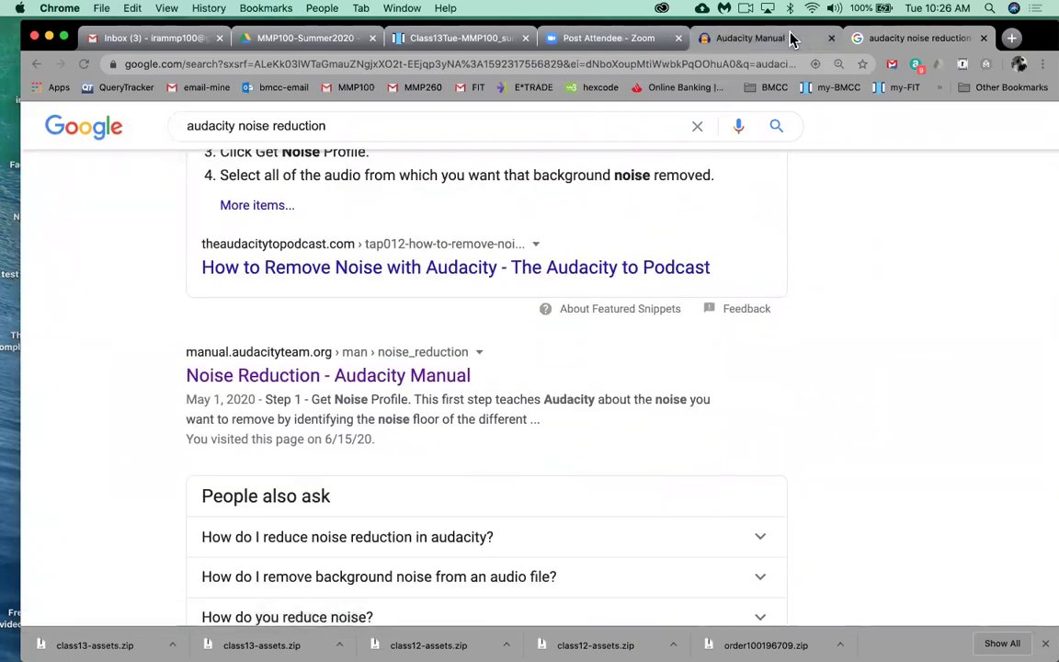
Step: Close the search results and Audacity Manual pages, switch to Audacity and dismiss its welcome window
key(super+w)
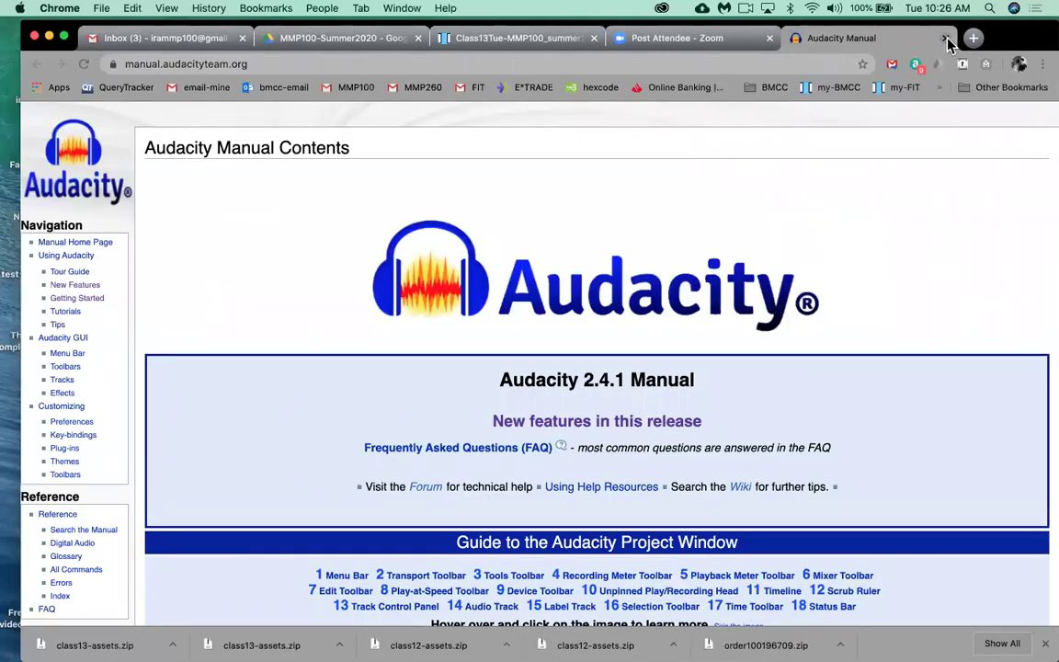
click(946, 39)
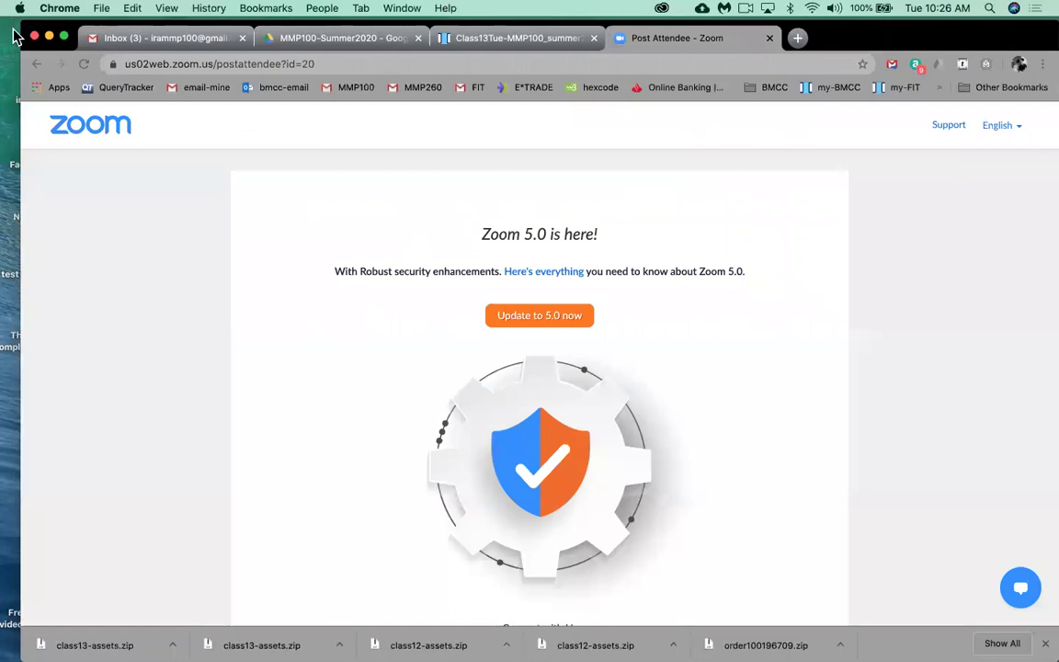
click(48, 38)
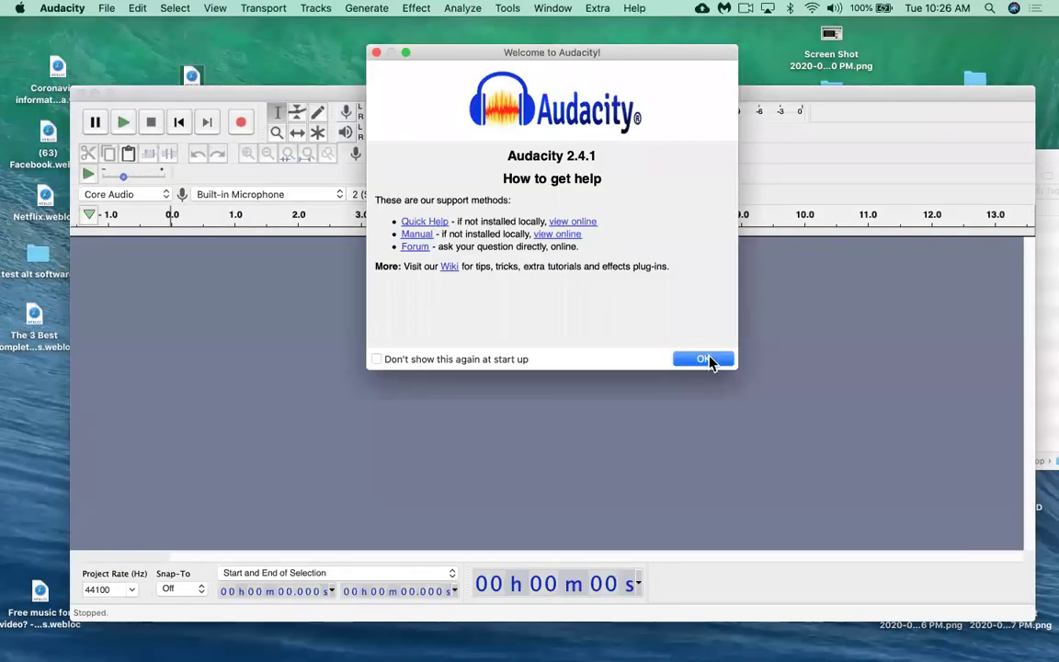
click(703, 360)
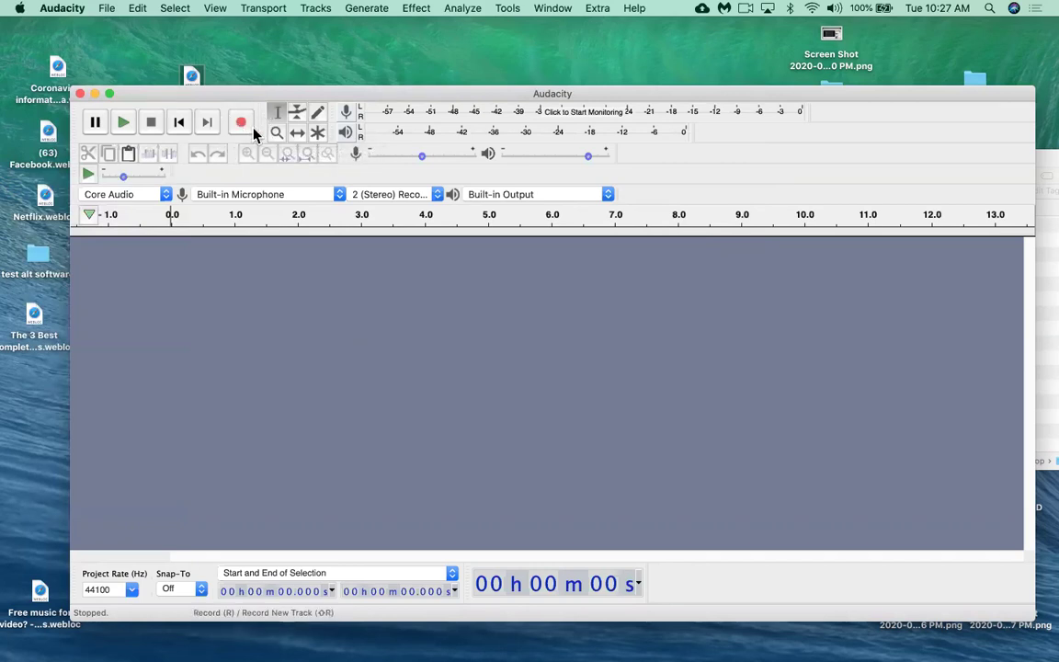
Step: Import the audio file rain-poem_unedited.mp3 from the class13-assets folder on the Desktop
click(107, 9)
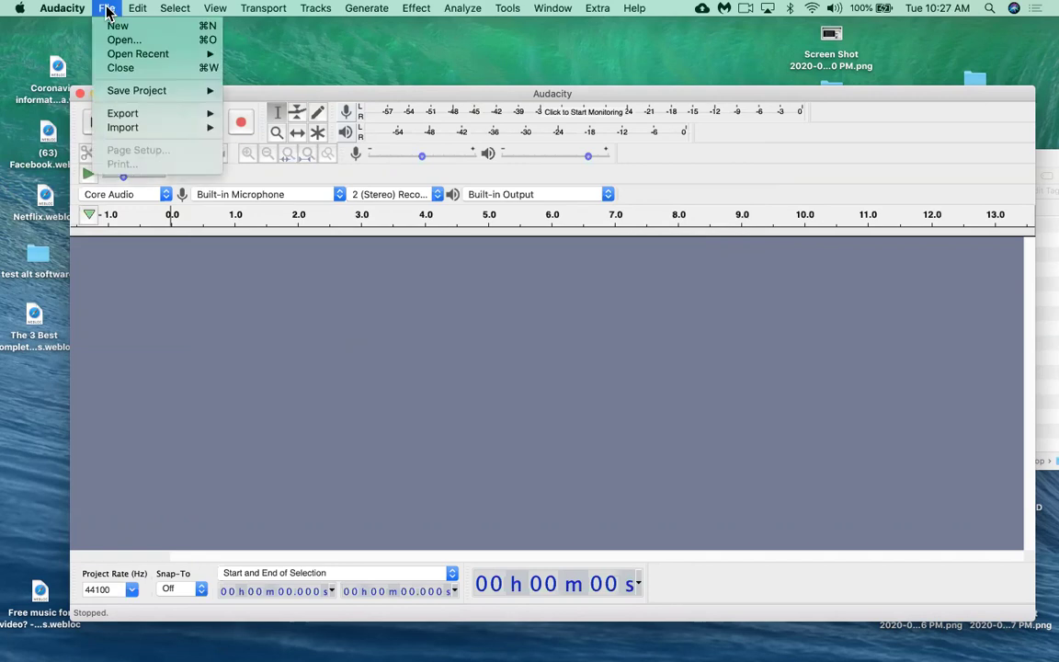
mouse_move(135, 135)
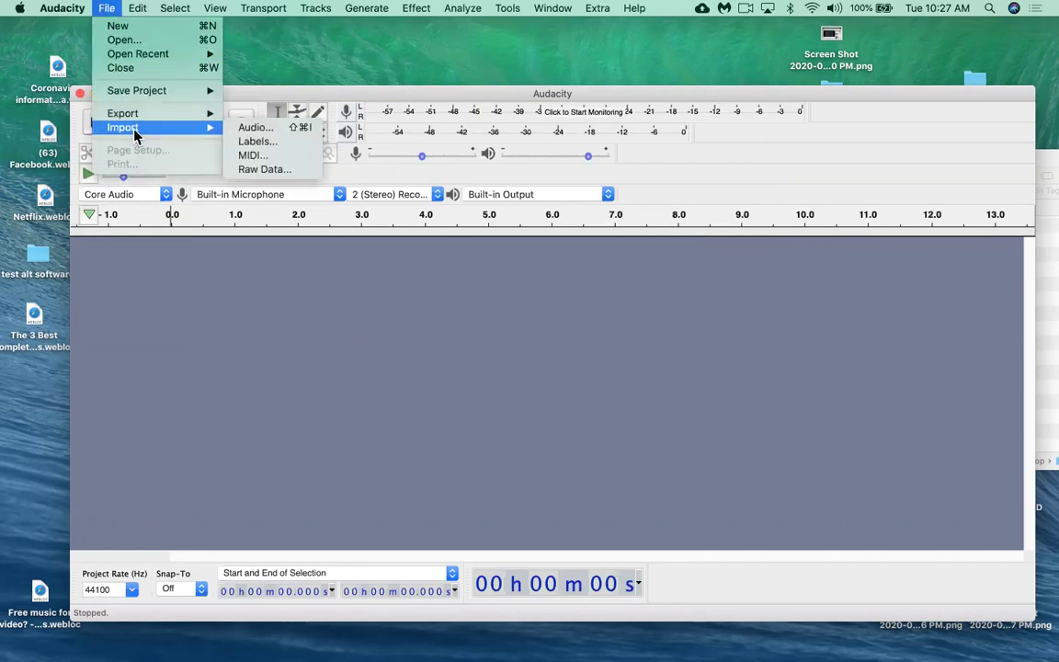
click(247, 128)
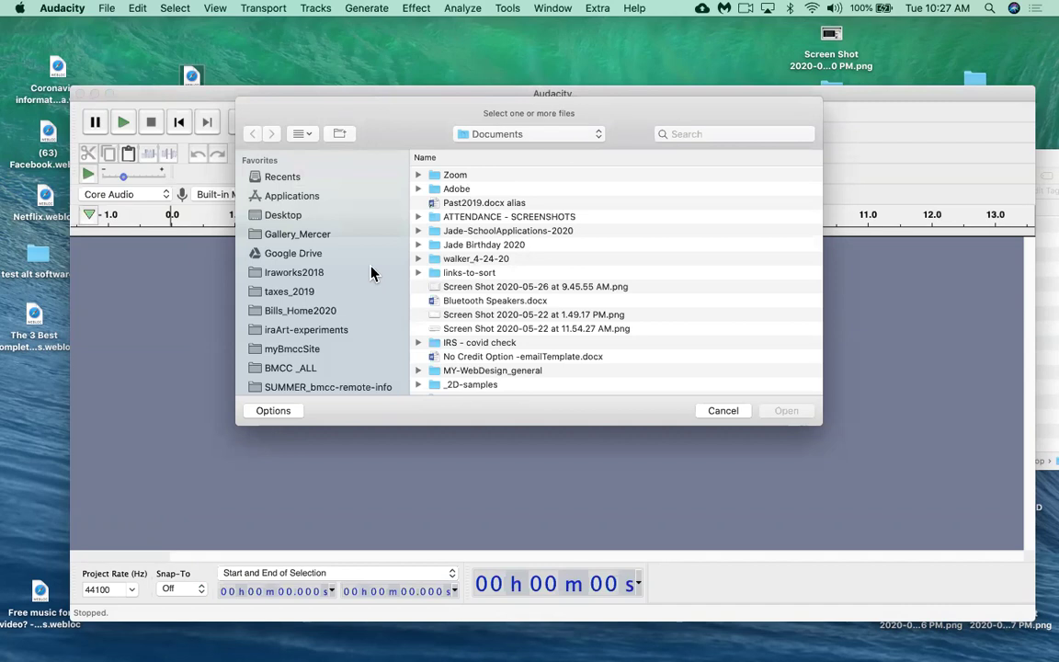
click(292, 221)
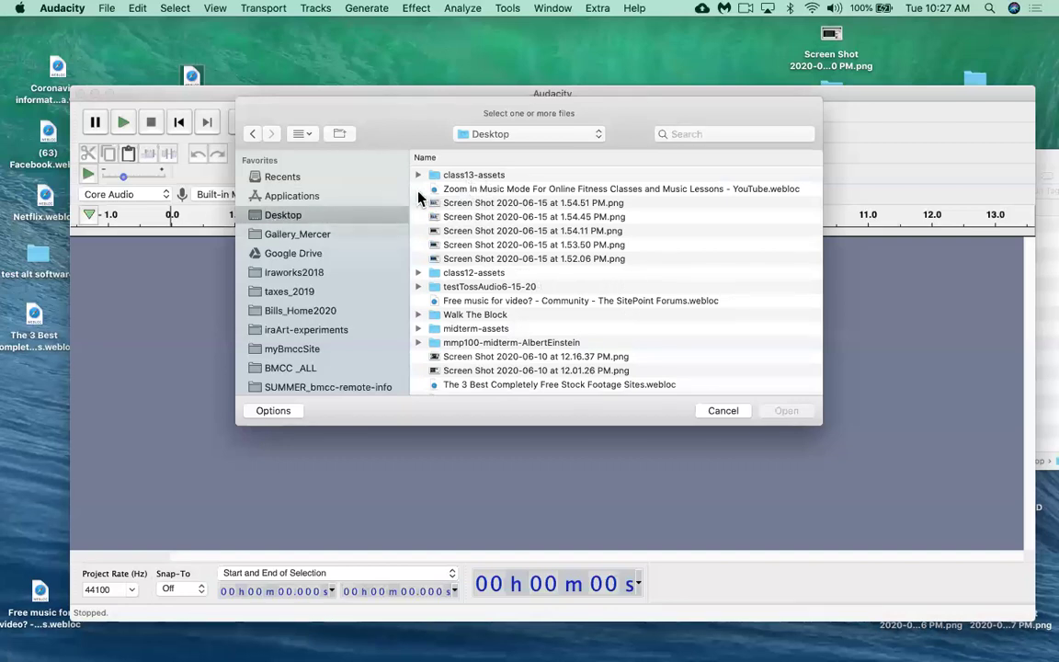
double_click(437, 175)
click(539, 136)
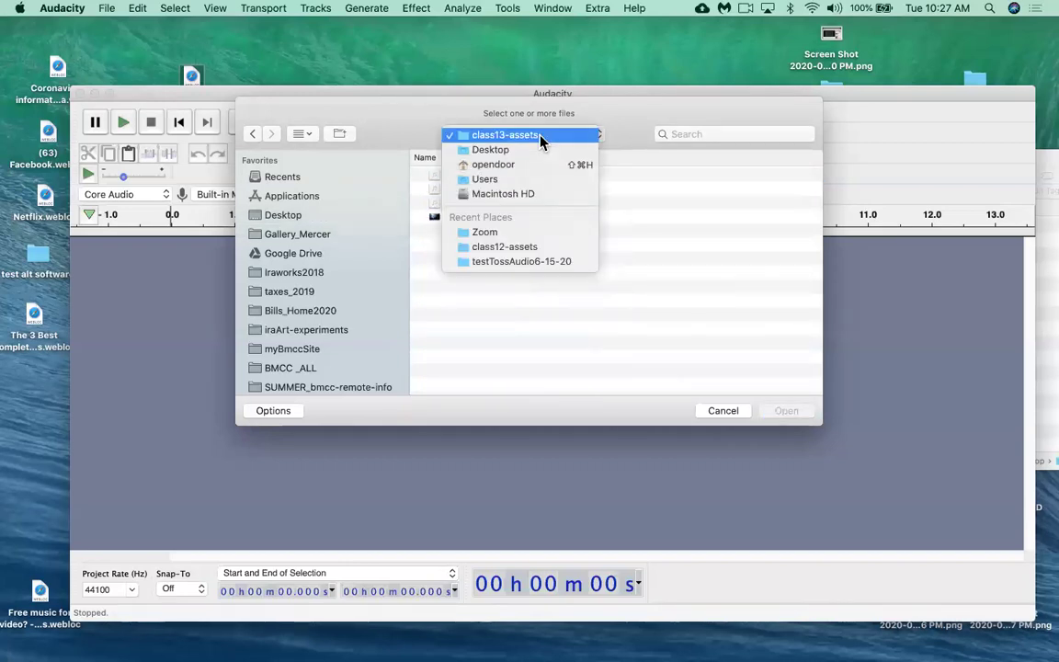
click(529, 135)
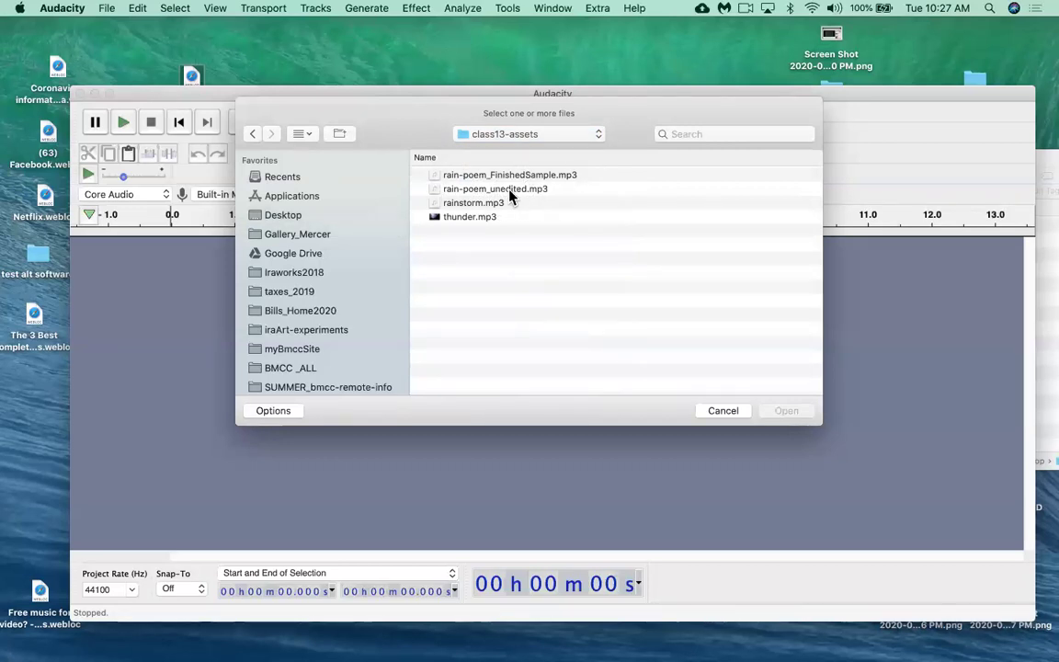
click(506, 190)
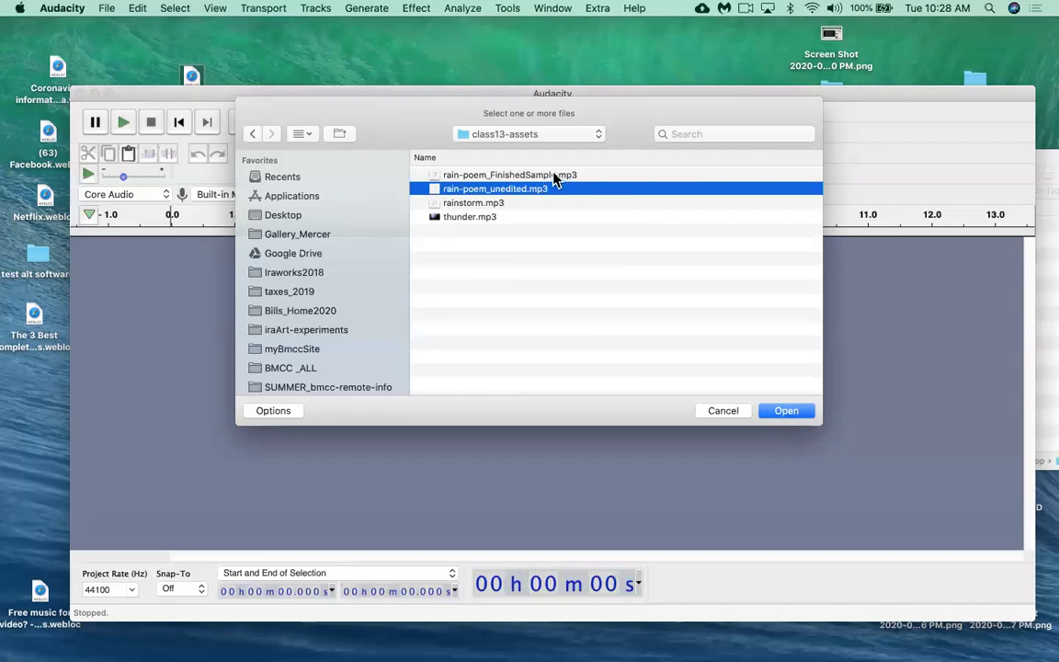
click(786, 411)
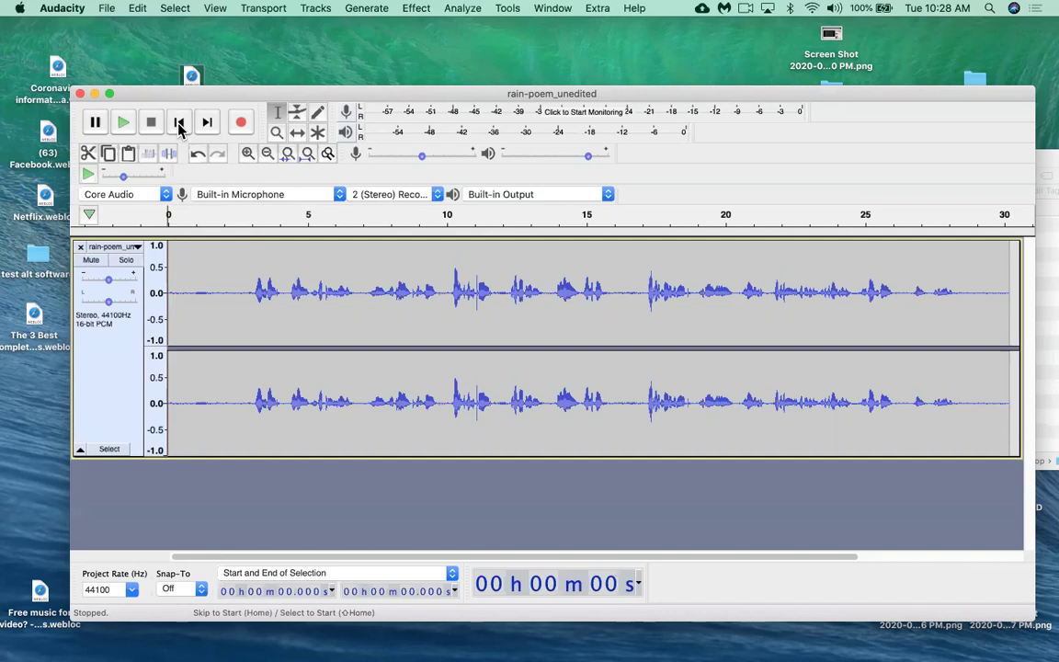
Step: Raise the playback volume to maximum and play roughly the first 14 seconds of the imported track
key(XF86AudioRaiseVolume)
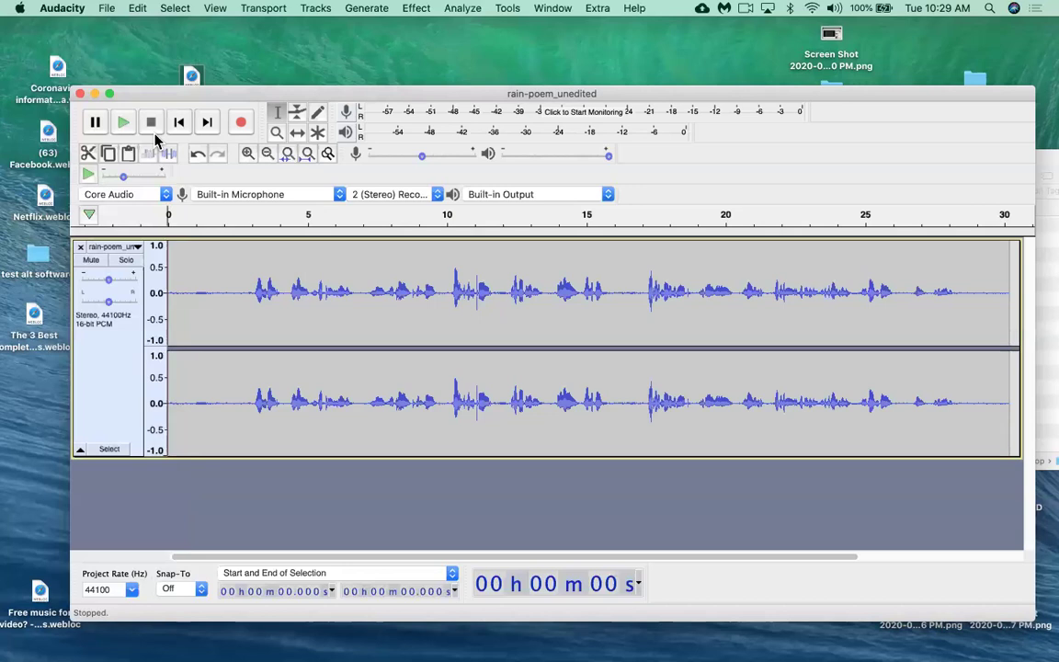
click(214, 276)
click(170, 267)
key(space)
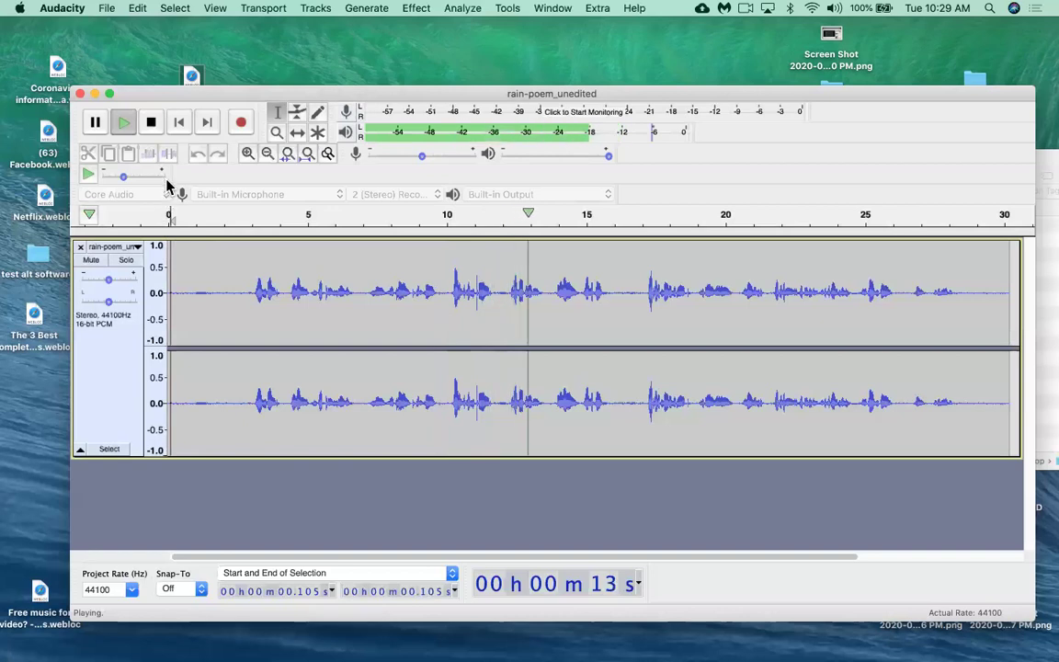
key(space)
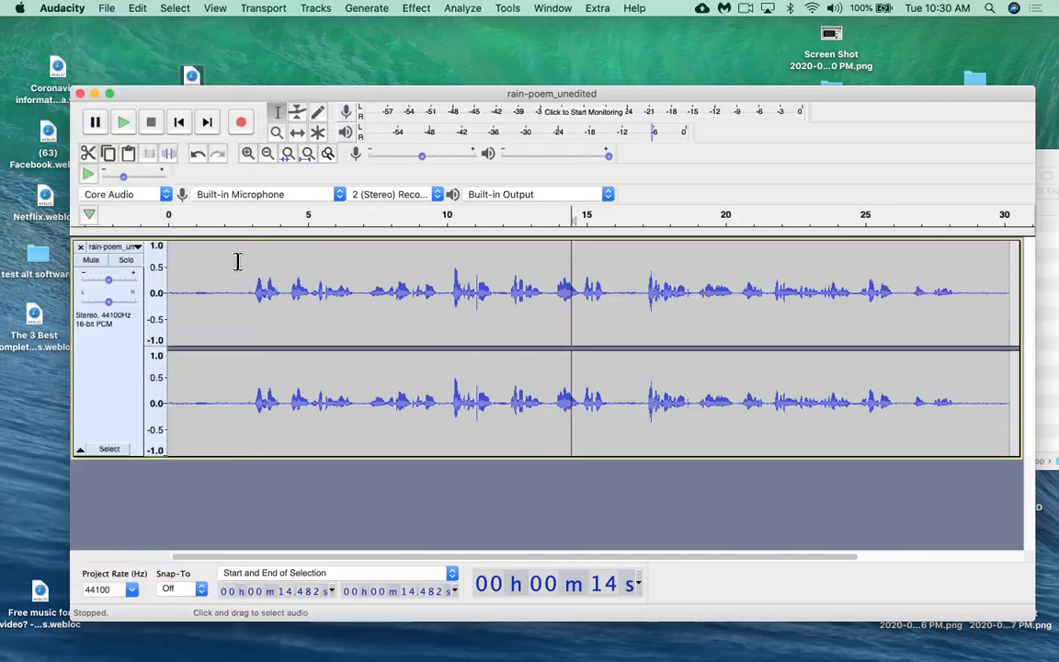
Step: Select the noise-only opening of the track up to about 2.7 s and listen to it, replaying the track from its start
drag(242, 256, 136, 266)
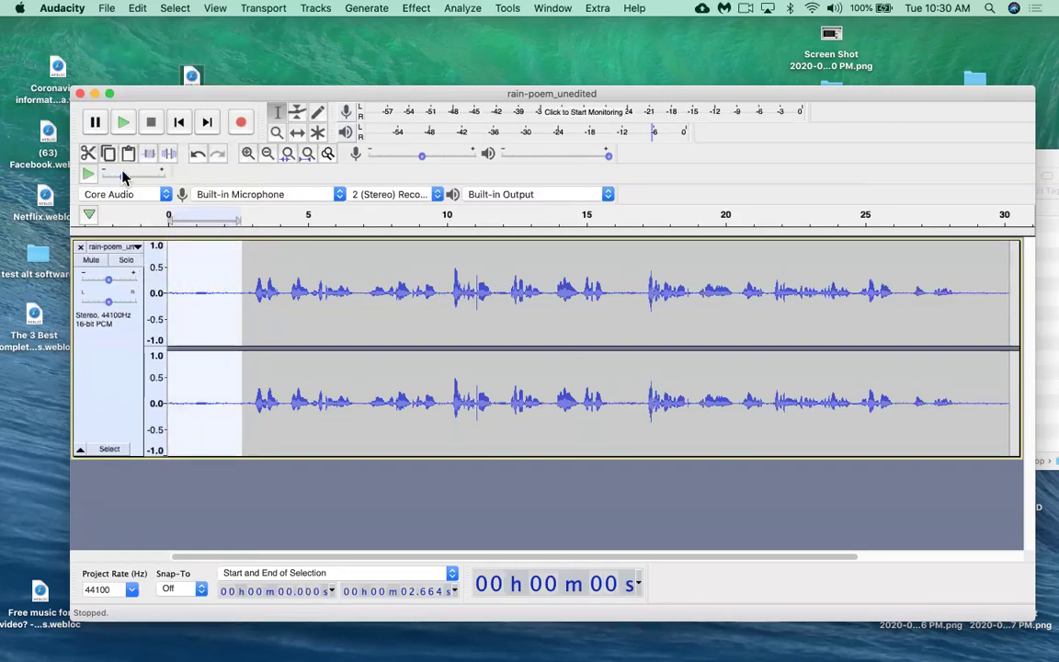
click(123, 125)
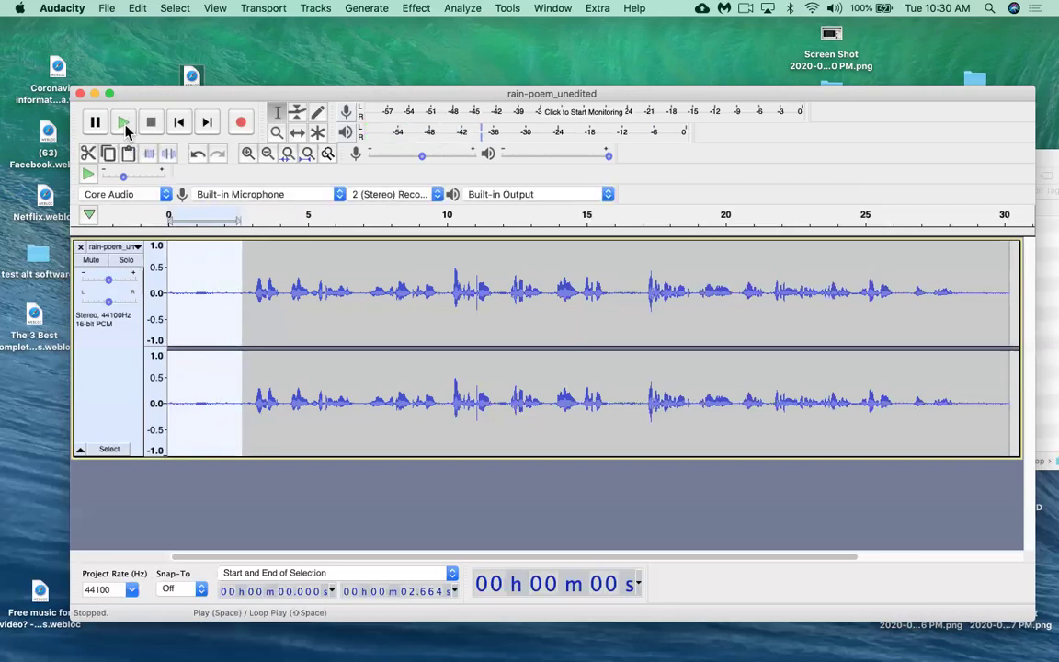
click(124, 127)
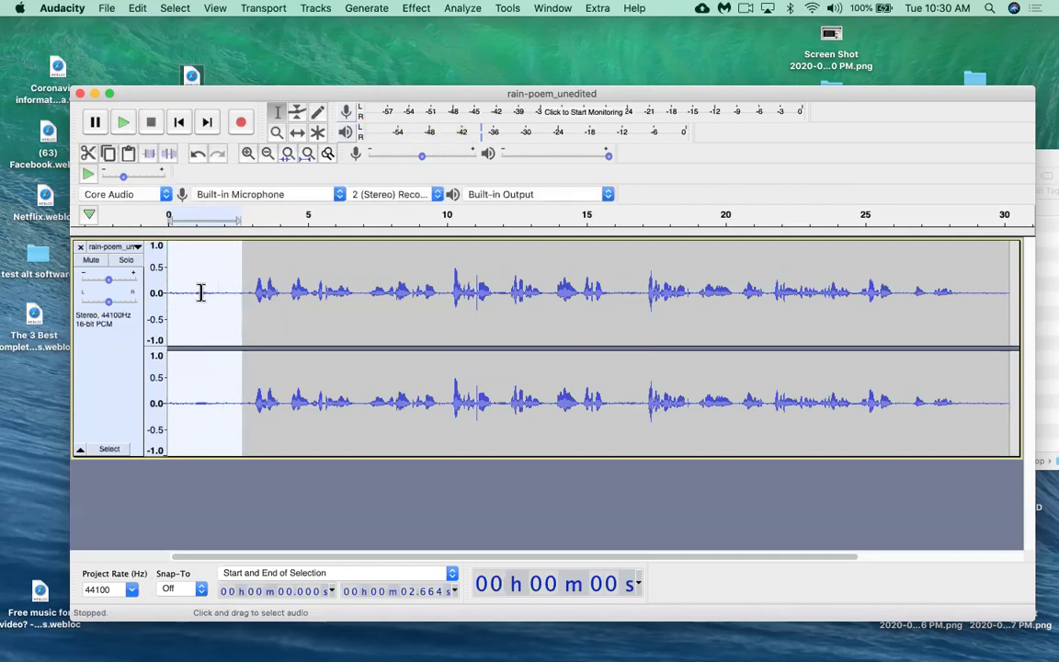
click(179, 124)
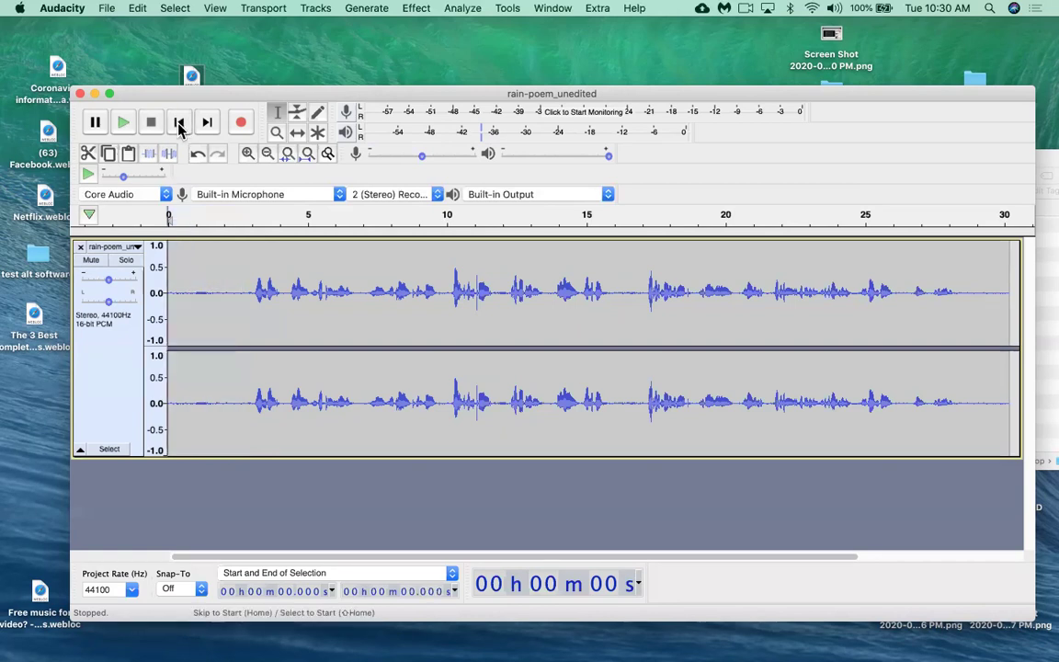
click(123, 123)
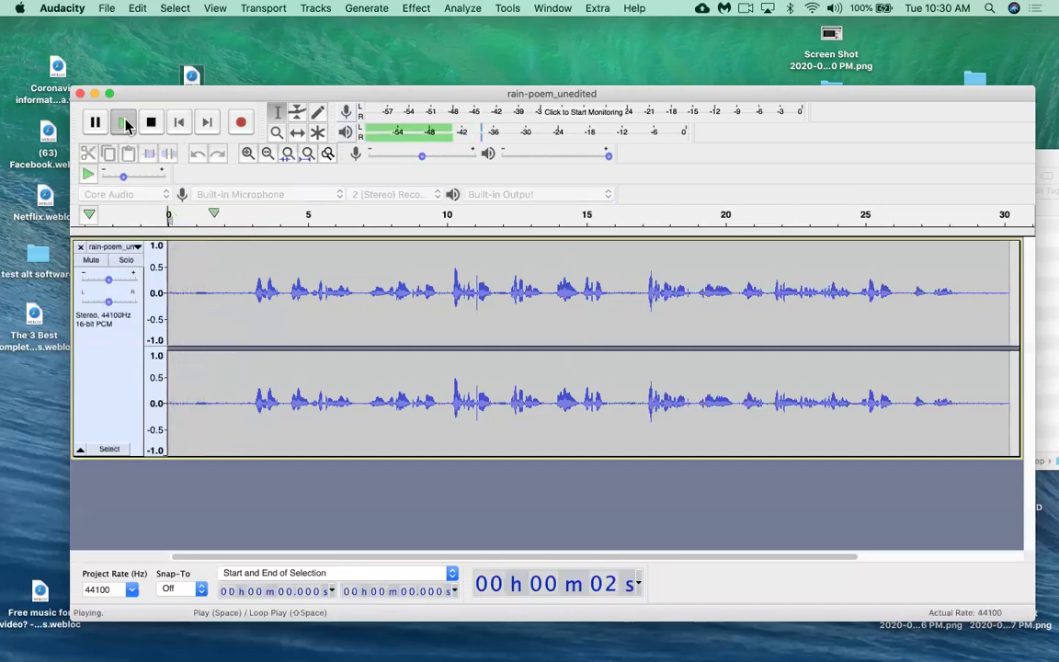
click(152, 125)
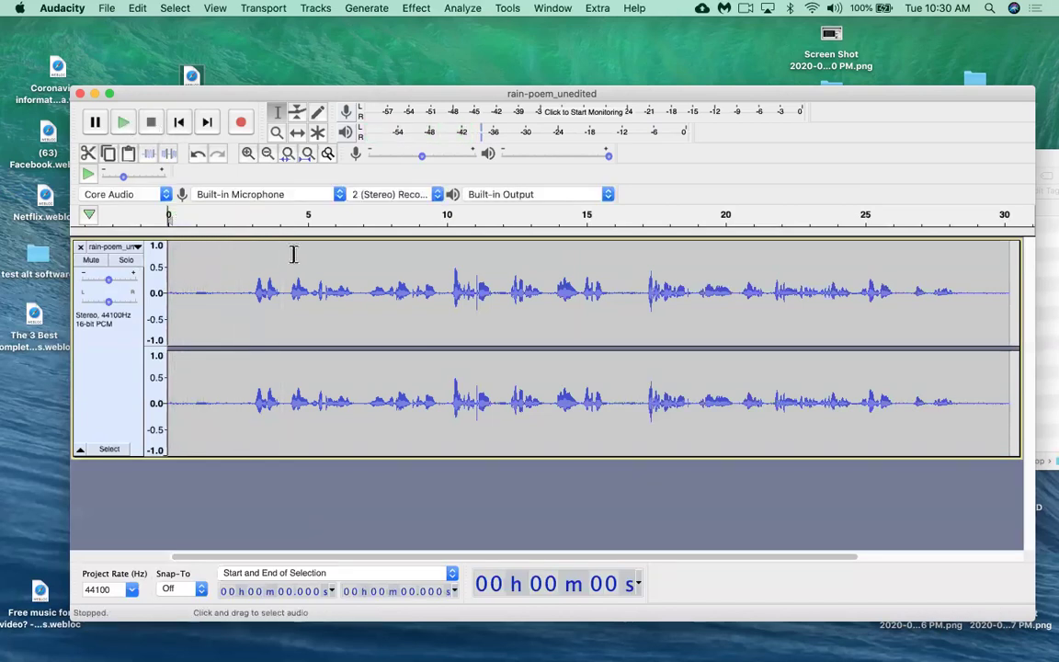
drag(245, 265, 134, 279)
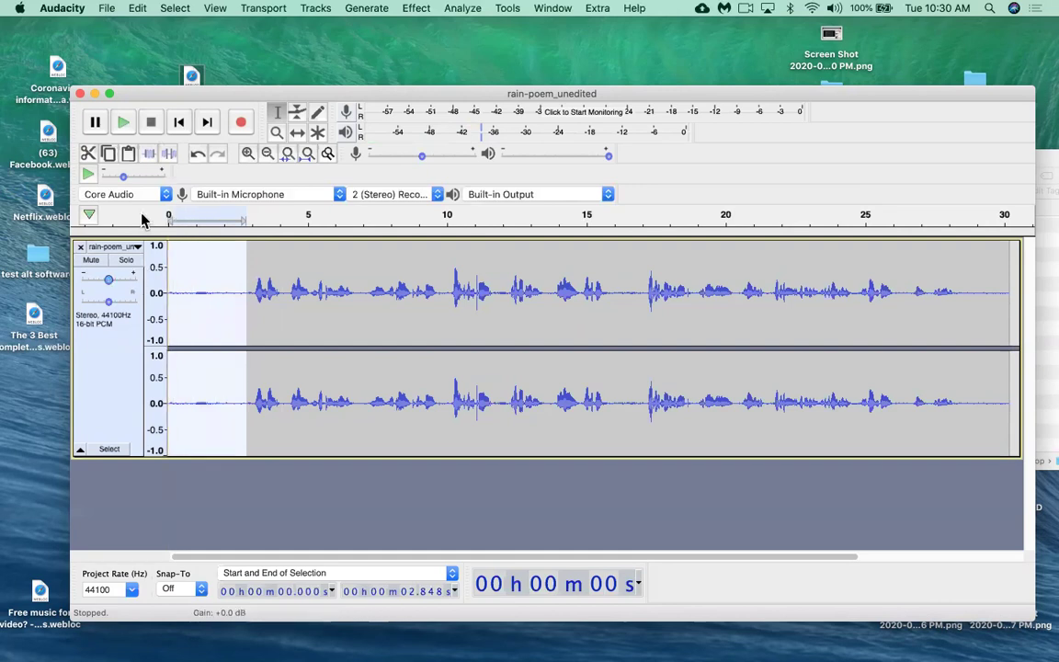
click(342, 267)
click(178, 293)
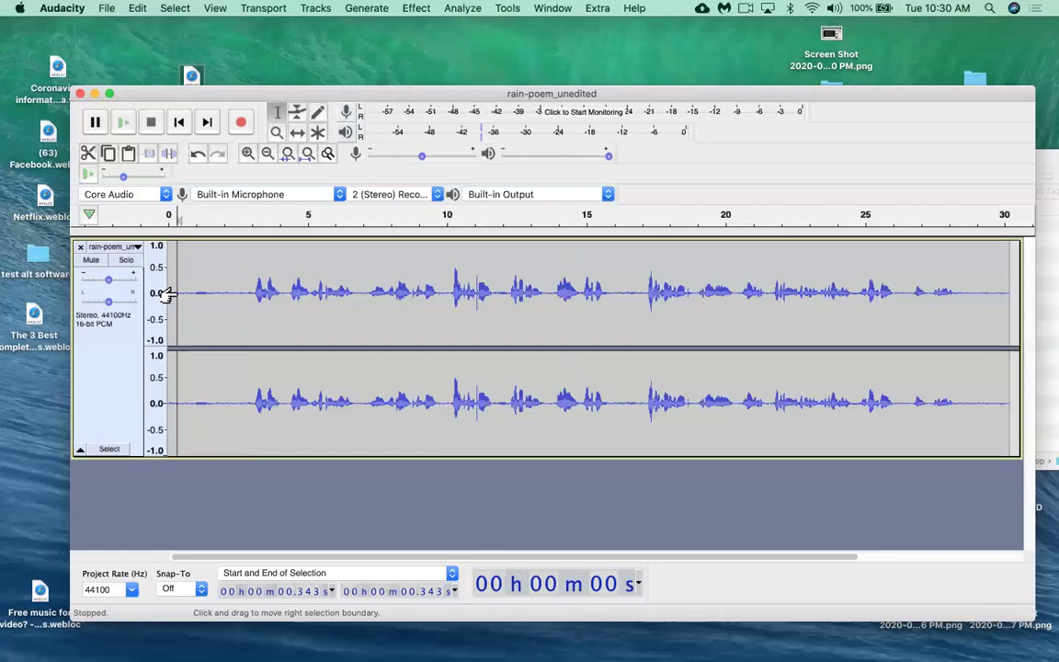
Step: Select the noise-only opening of the track from 0 to about 3 s, ending just before the first spoken word
scroll(166, 294, up, 3)
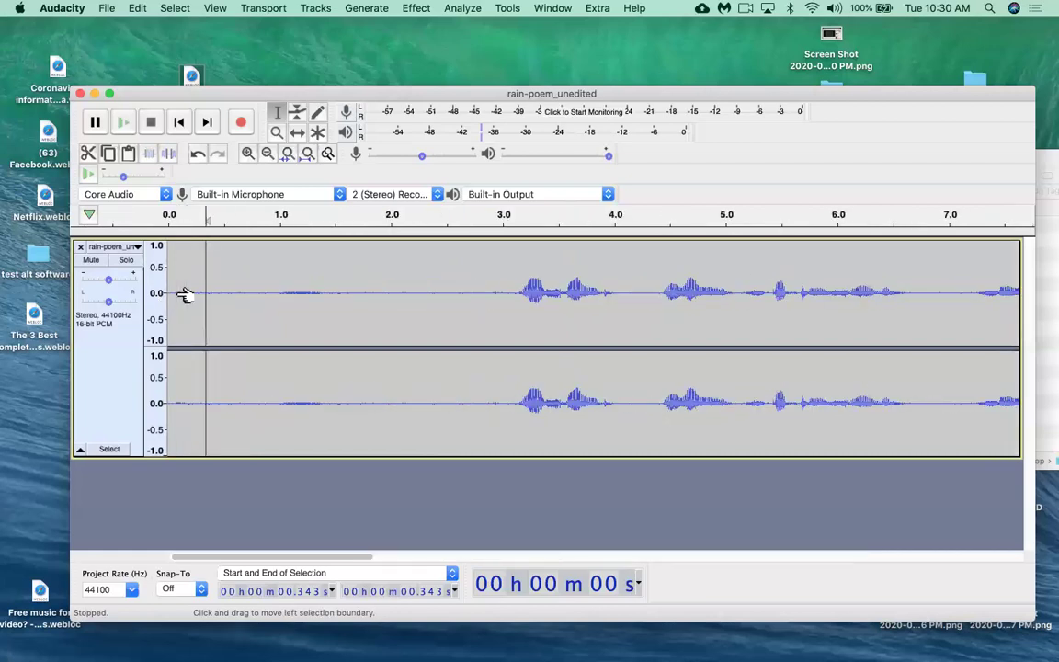
scroll(184, 294, up, 1)
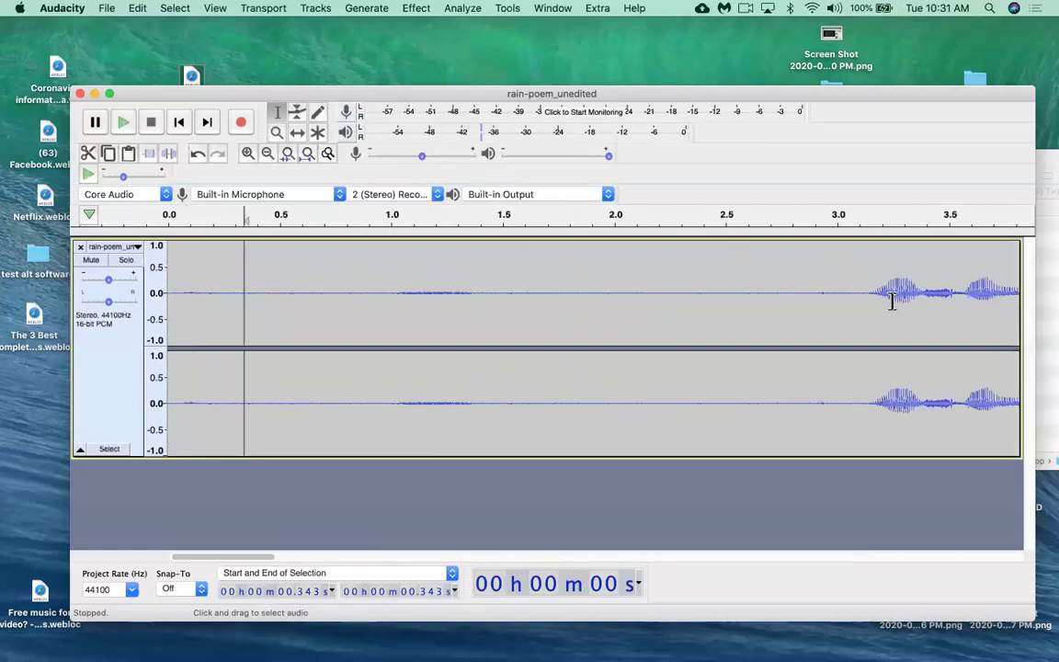
click(869, 217)
click(869, 215)
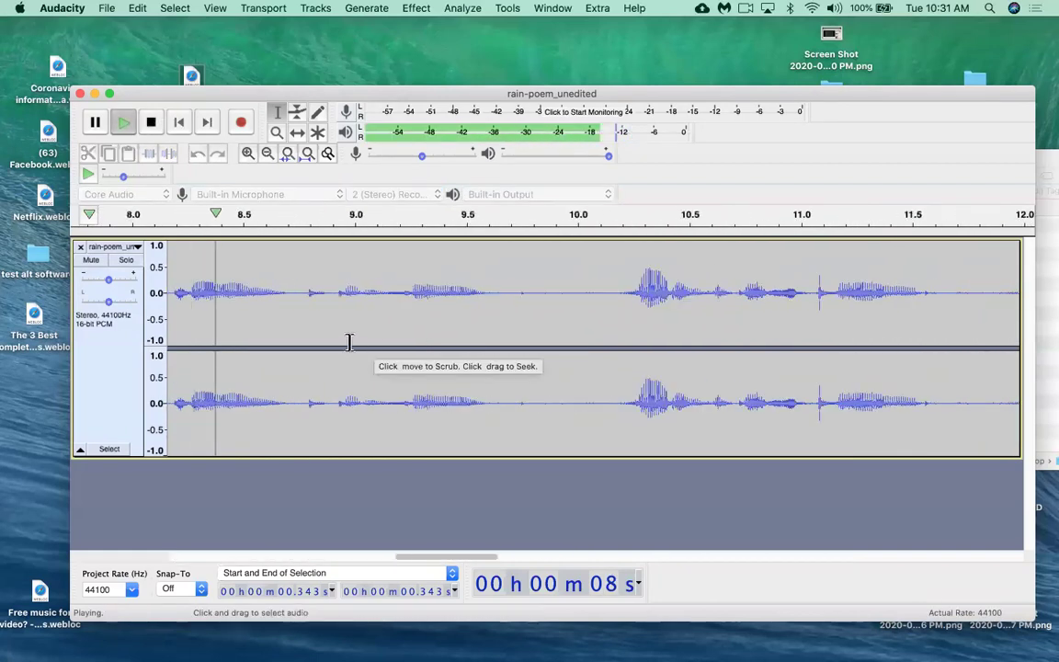
click(150, 121)
click(179, 121)
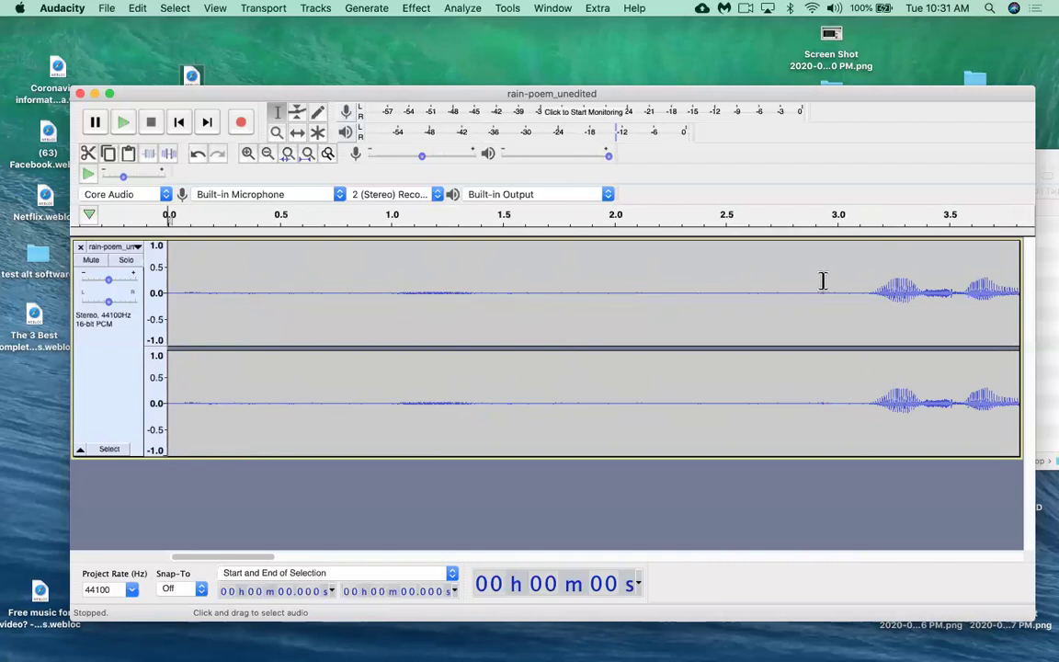
drag(837, 273, 95, 283)
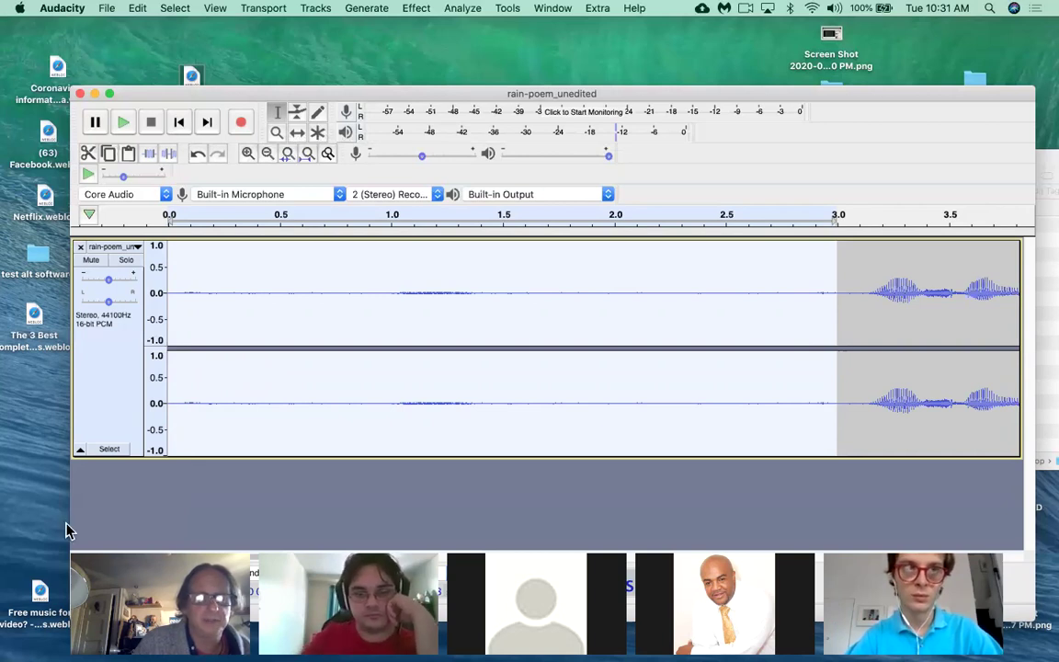
drag(67, 574, 55, 364)
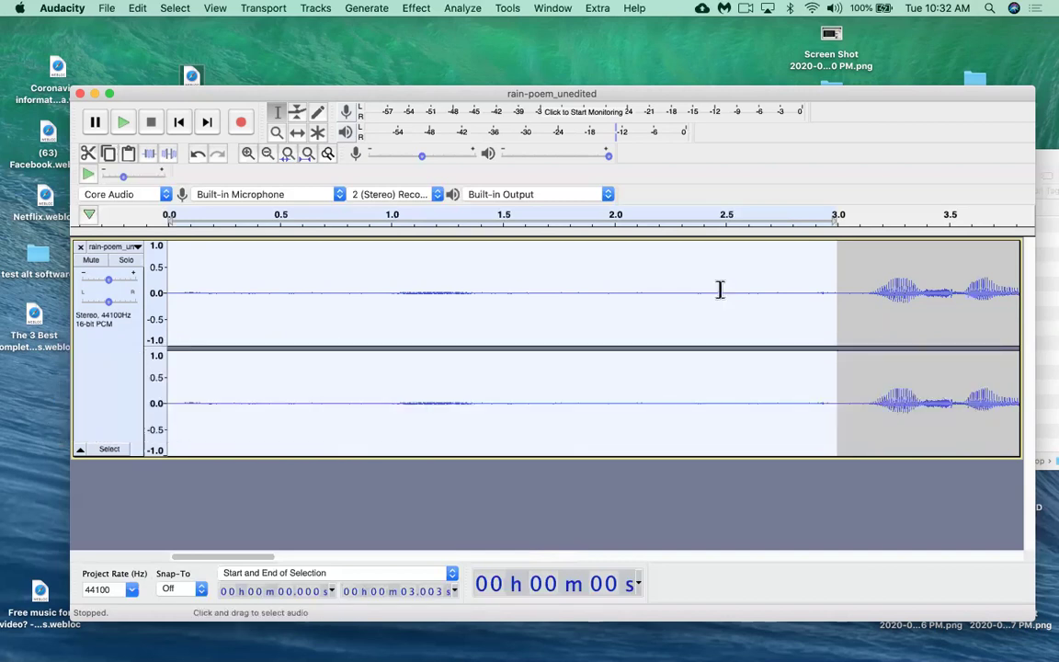
Step: Capture a noise profile from the selected opening of the track with the Noise Reduction effect
click(425, 9)
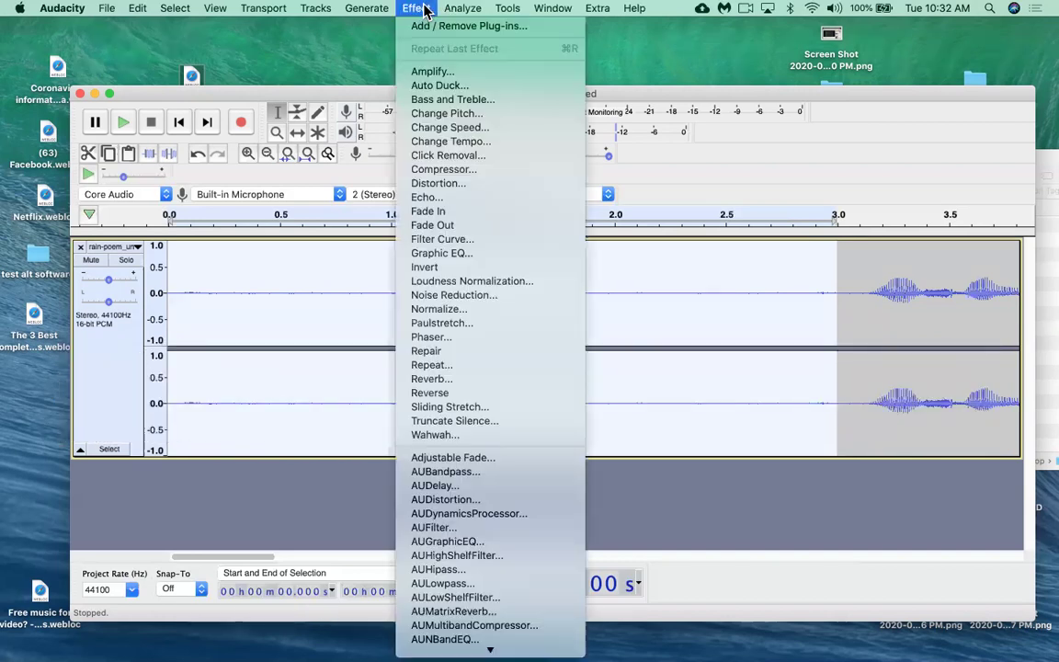
click(440, 296)
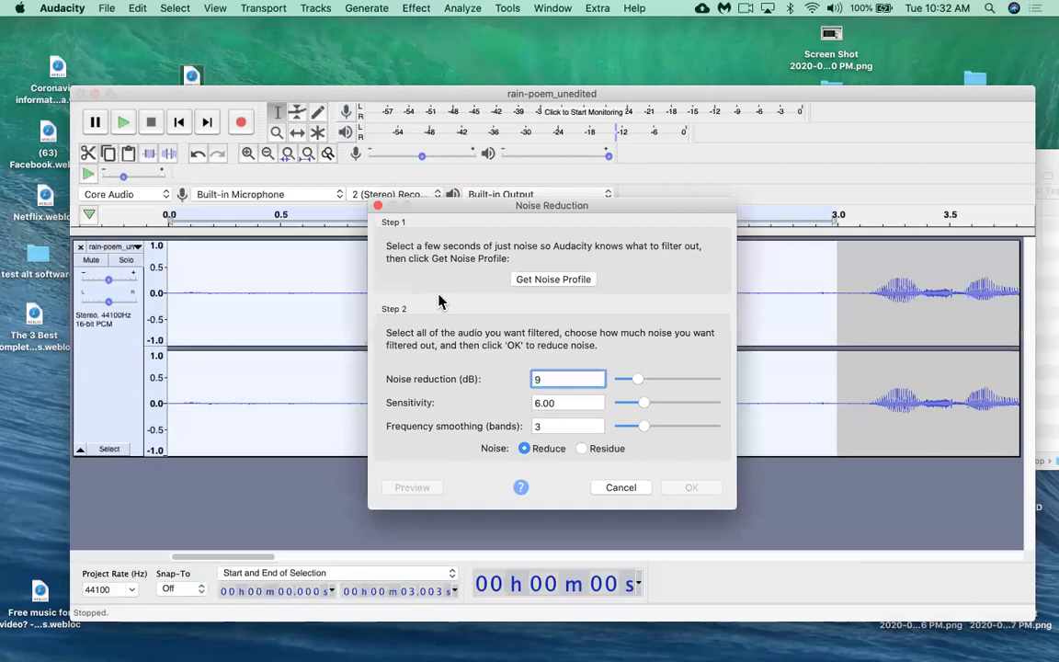
click(556, 280)
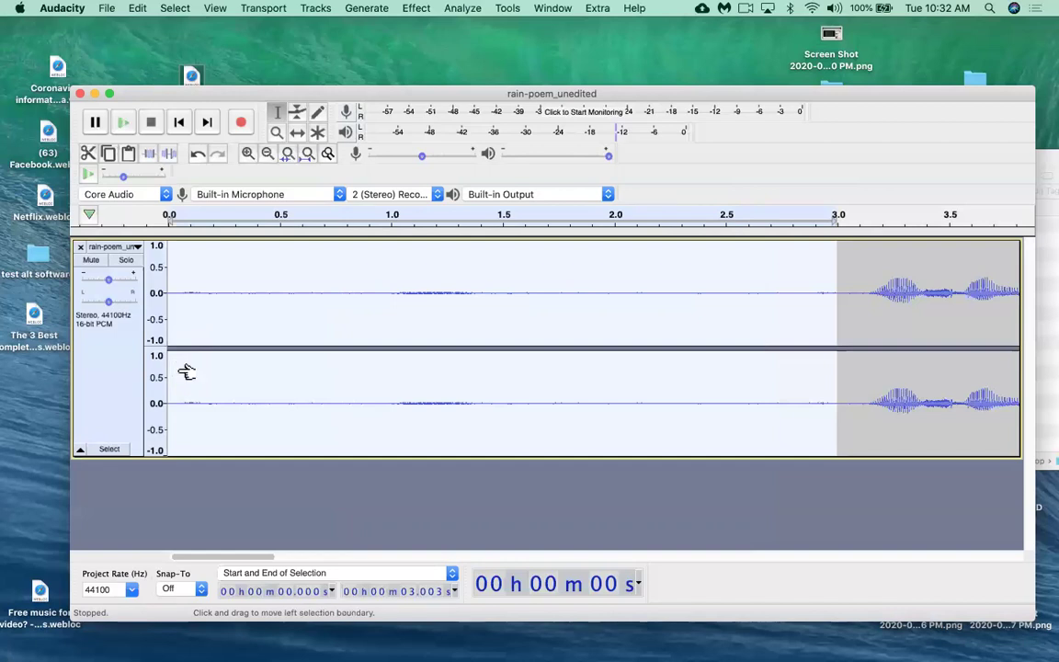
Step: Select the entire track and reopen the Noise Reduction effect for it
key(super+f)
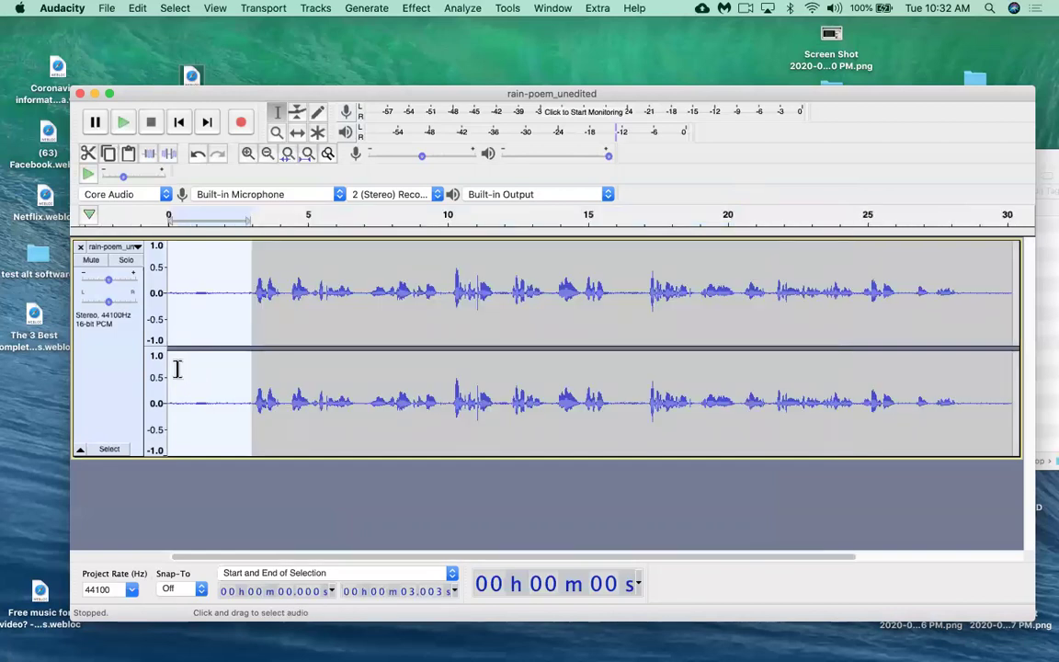
click(217, 8)
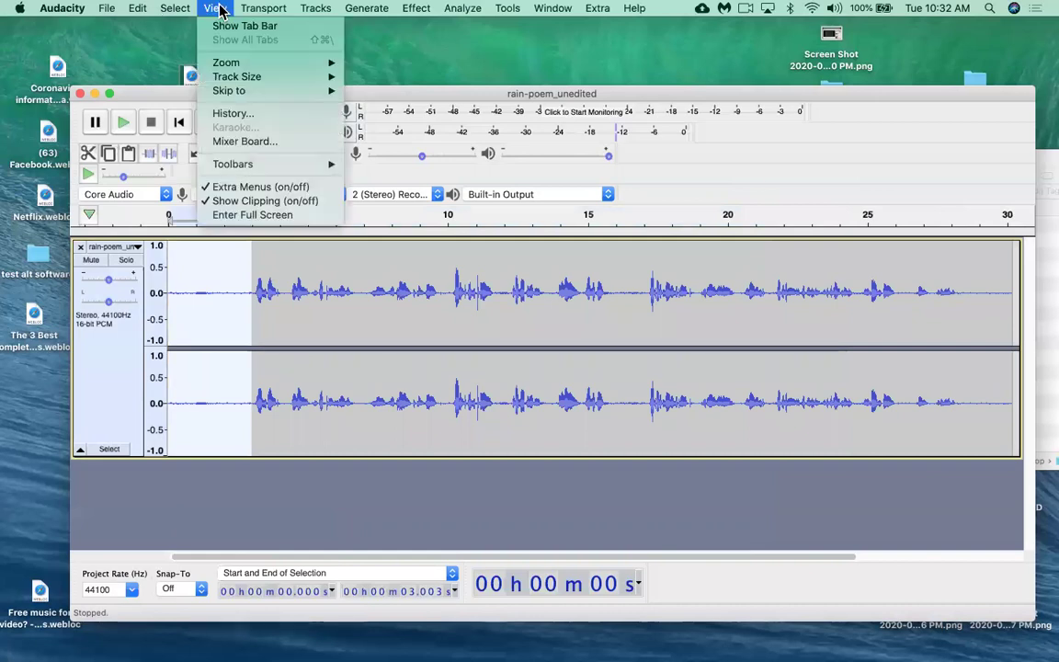
mouse_move(244, 67)
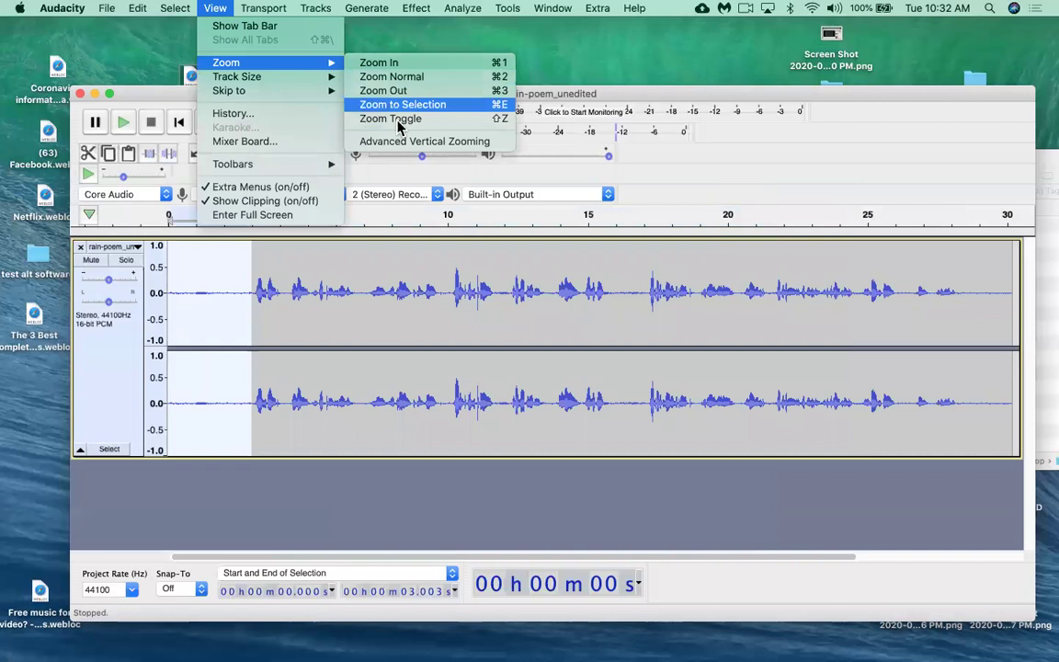
click(215, 11)
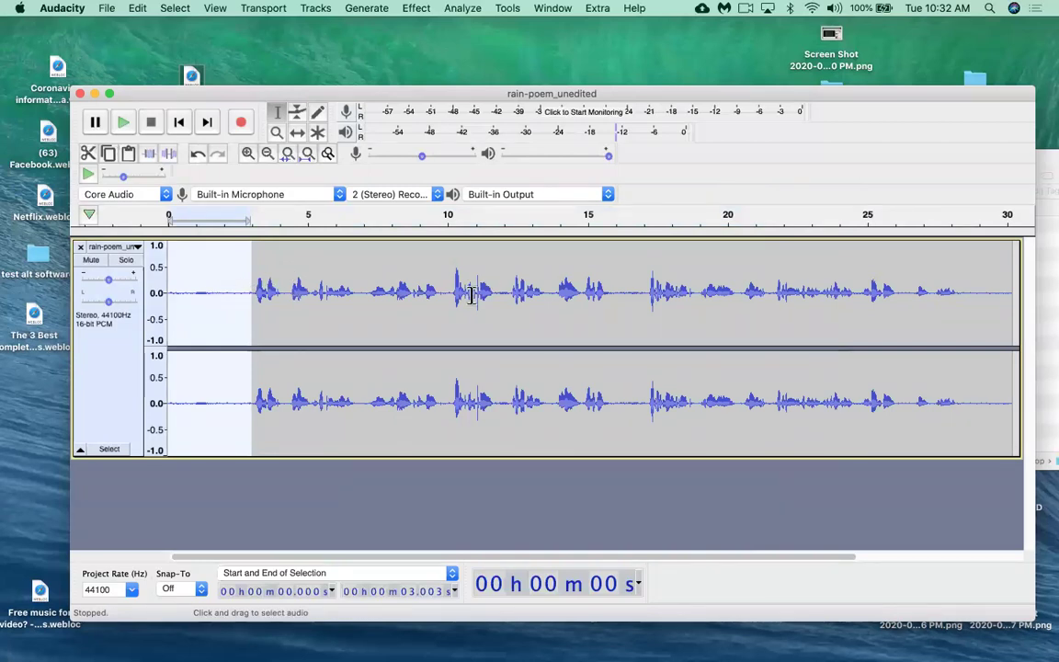
key(super+a)
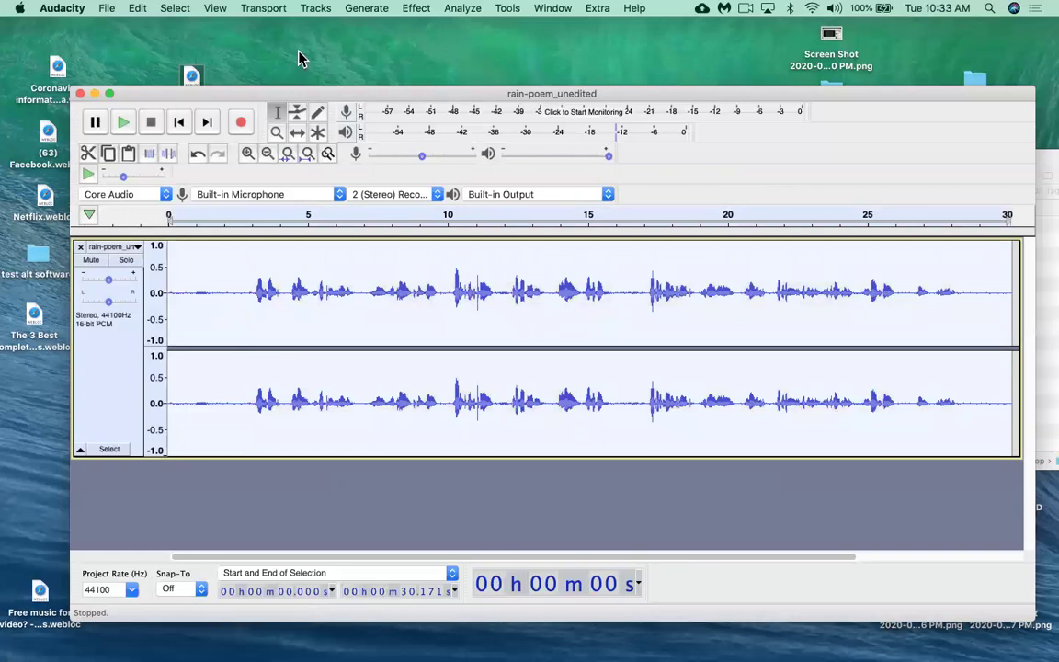
click(410, 9)
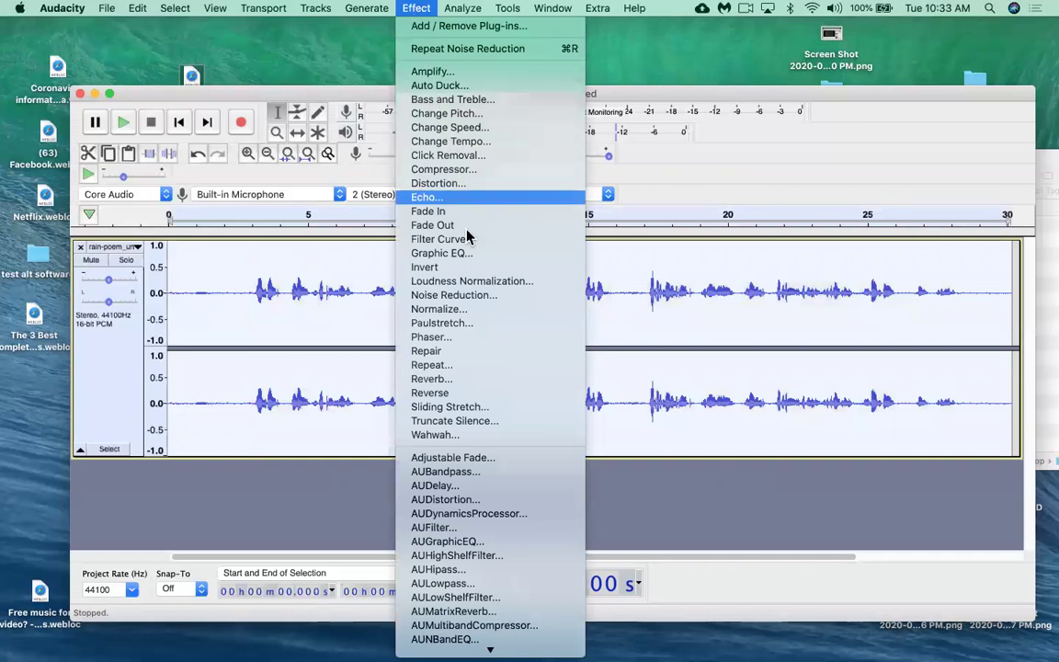
click(487, 296)
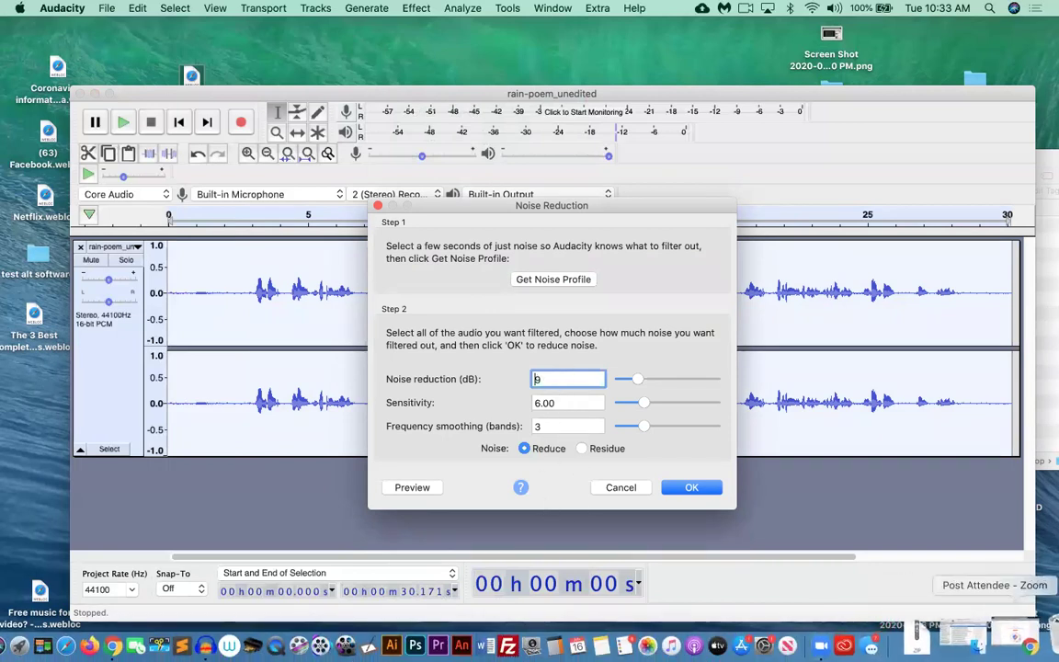
Step: Look up the default Noise Reduction settings in the Class13Tue-MMP100_summer20 PDF in Chrome and return to Audacity
click(998, 634)
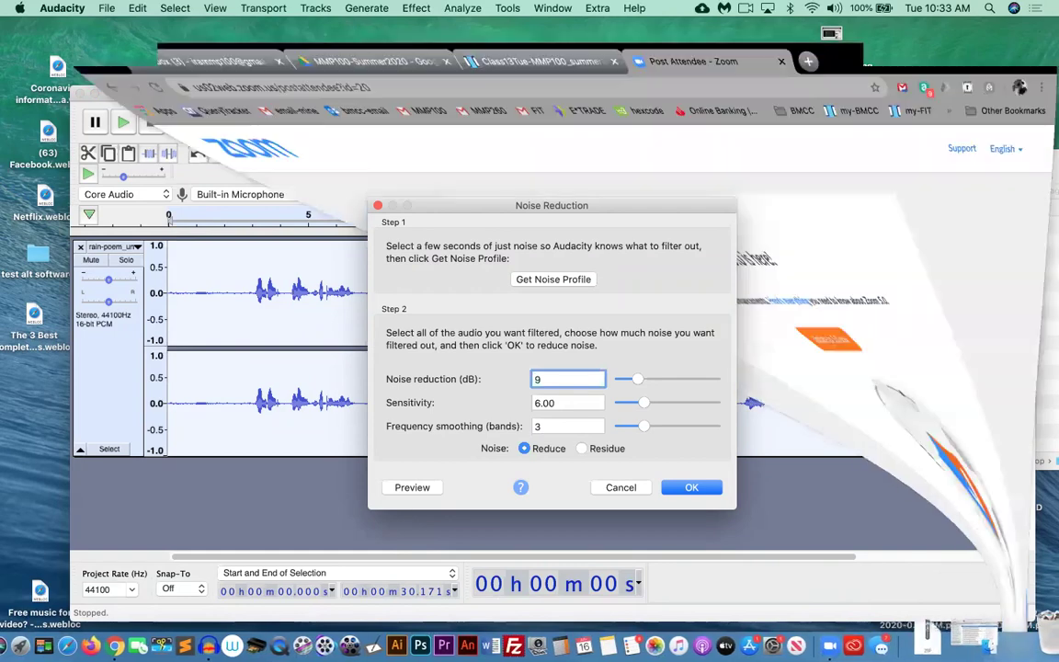
click(497, 41)
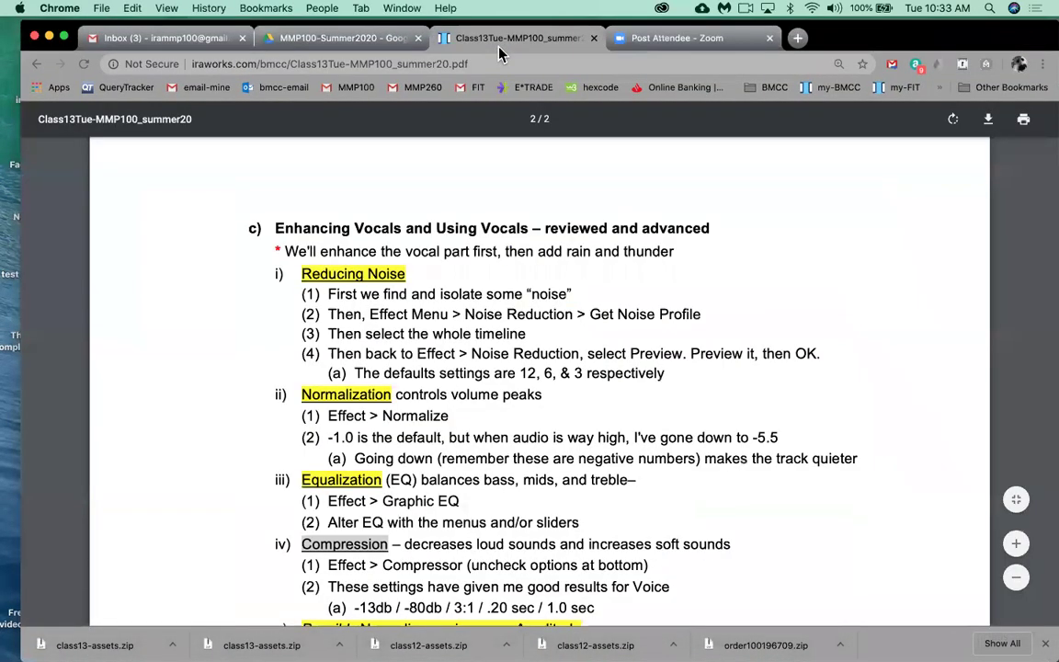
scroll(498, 478, down, 2)
scroll(498, 479, down, 2)
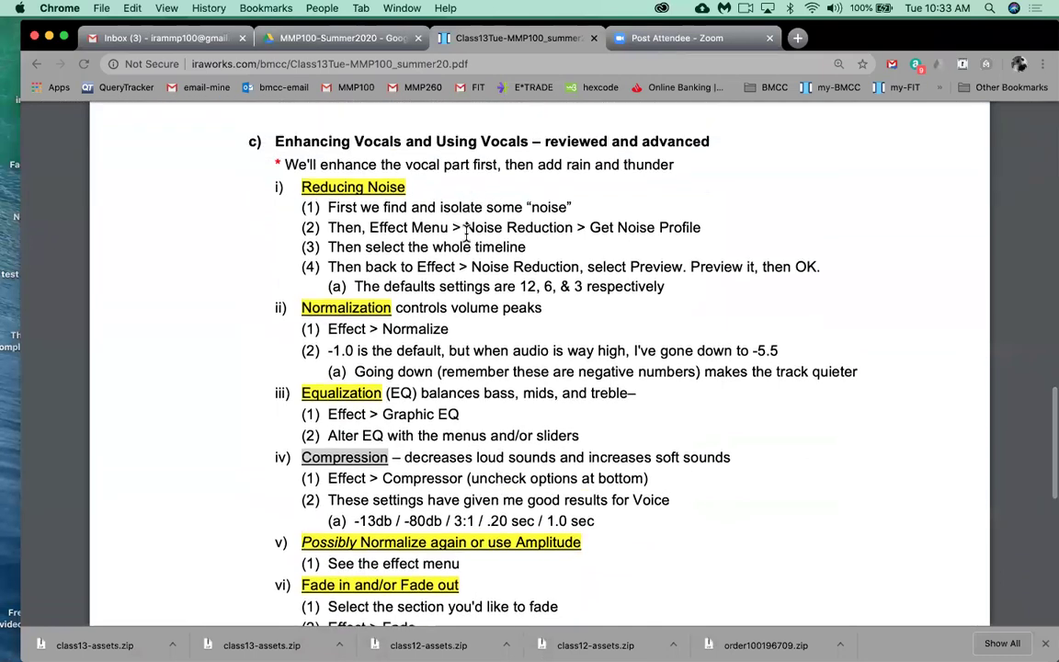
drag(521, 286, 586, 289)
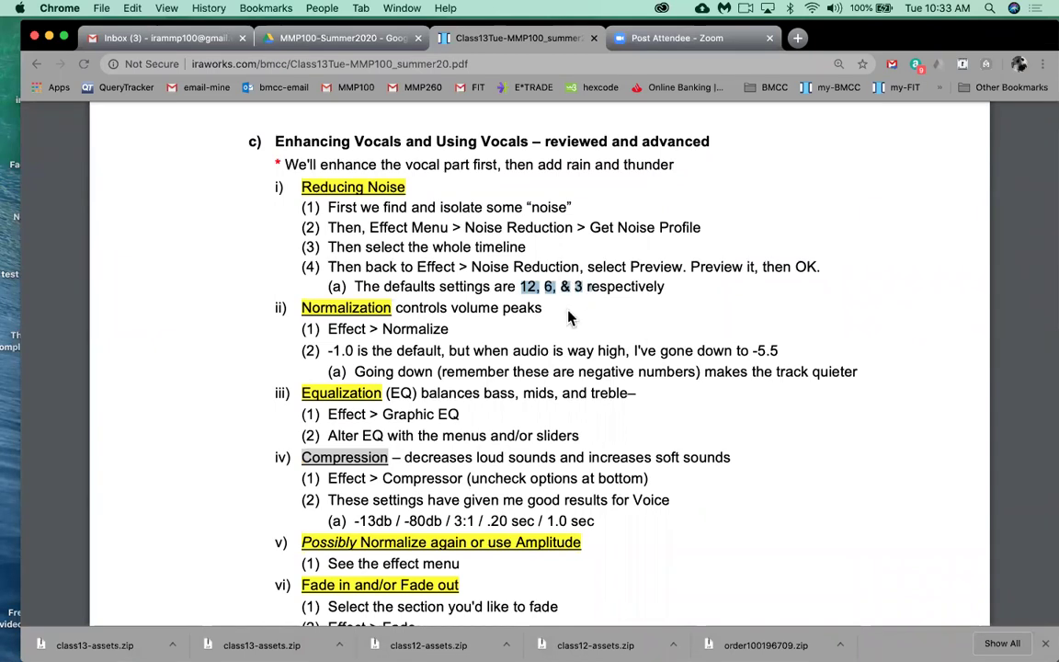
click(611, 306)
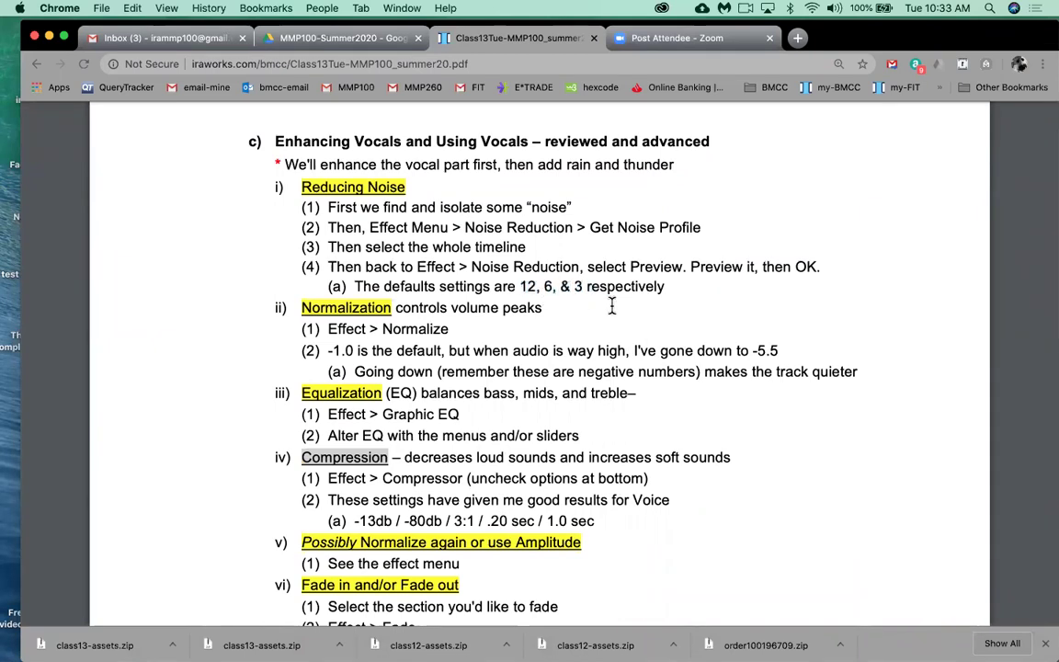
key(super+Tab)
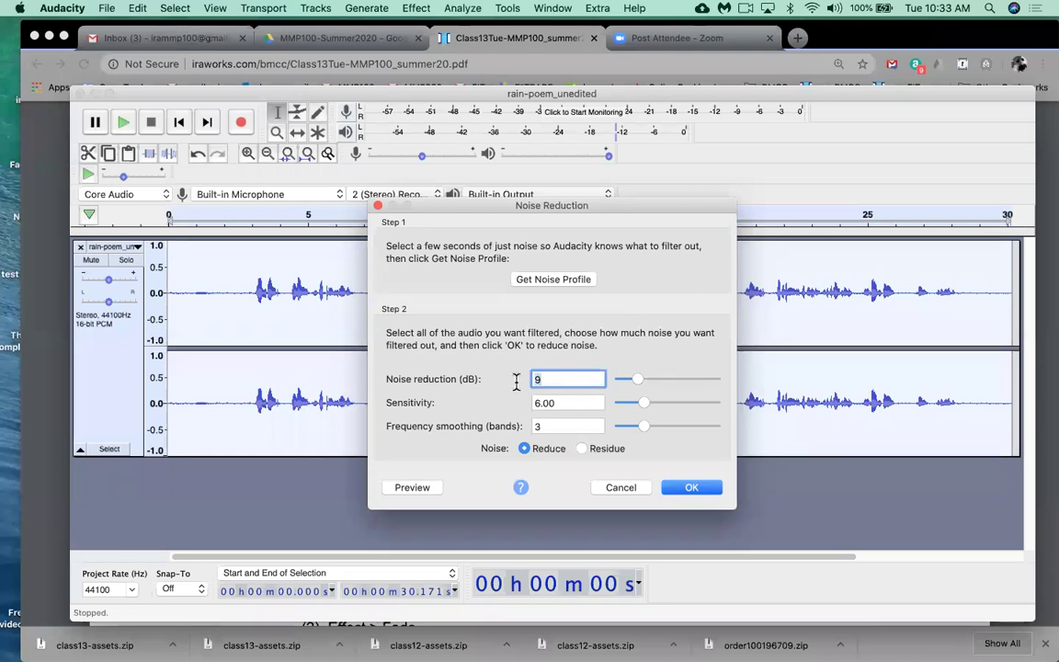
Step: Set the noise reduction amount to 12 dB, moving the dialog higher over the track
text(12)
drag(621, 209, 602, 144)
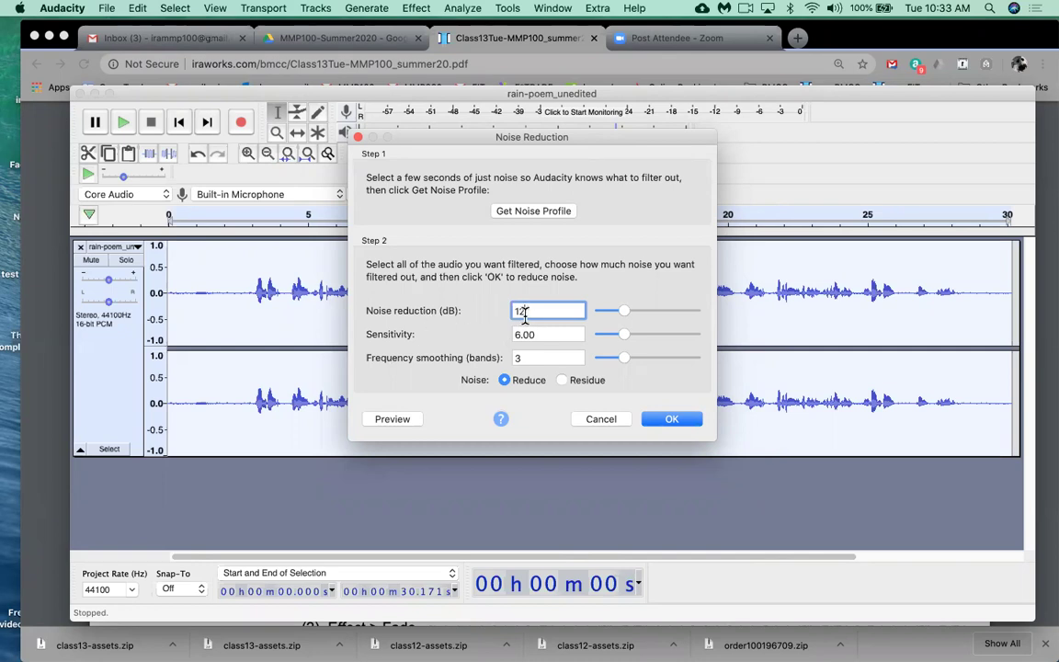
key(BackSpace)
text(2)
Step: Try noise reduction amounts of 9 dB and 18 dB, previewing the effect at each
drag(536, 311, 506, 315)
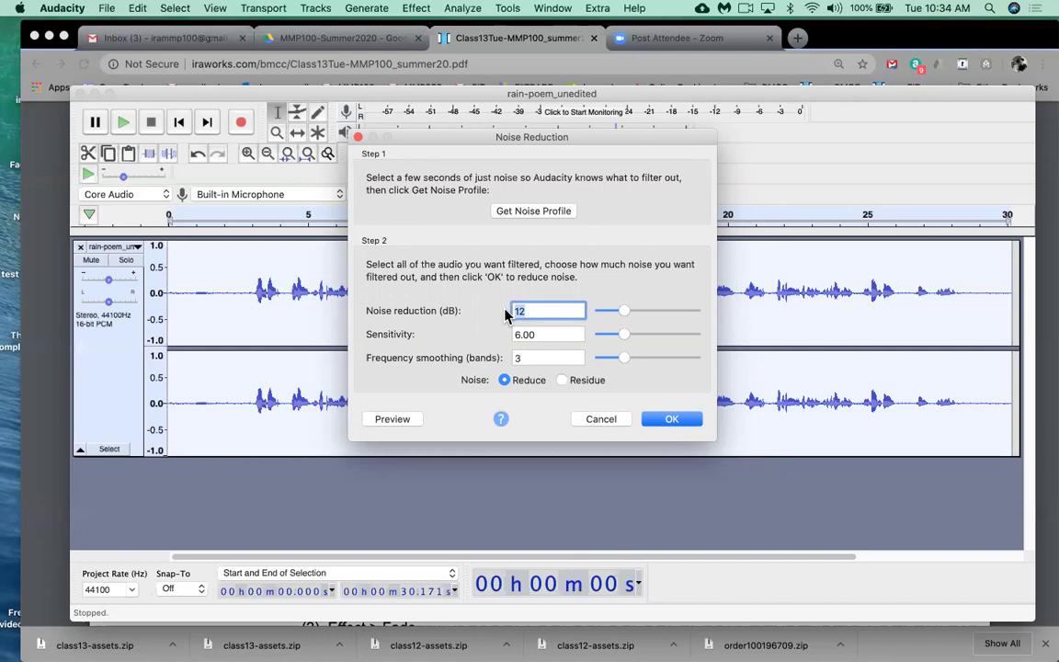
text(9)
drag(532, 304, 514, 313)
click(393, 419)
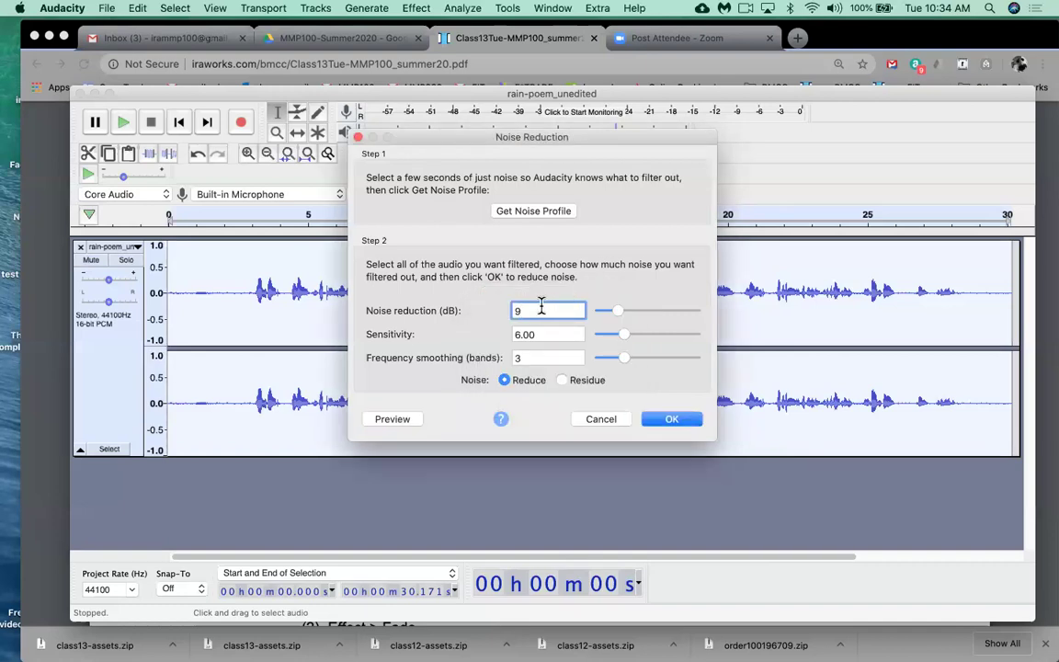
text(18)
click(388, 419)
Step: Set the noise reduction to 9 dB and apply the effect to the whole track
drag(530, 307, 503, 310)
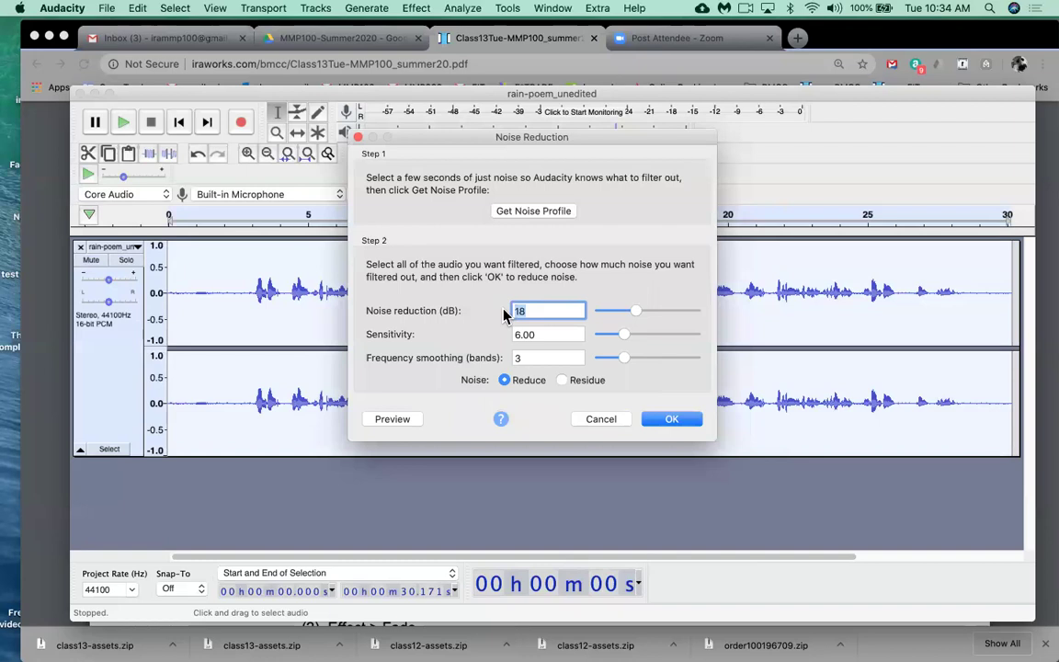
text(9)
click(668, 418)
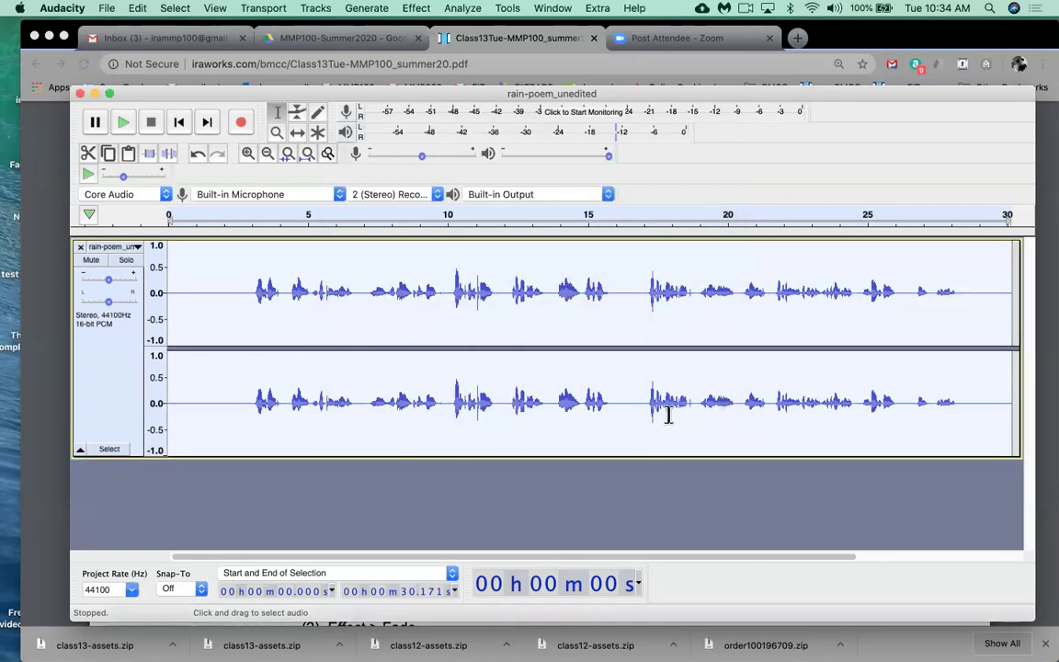
Step: Play roughly the first 9 seconds of the noise-reduced track from its start, and briefly replay the opening
click(179, 124)
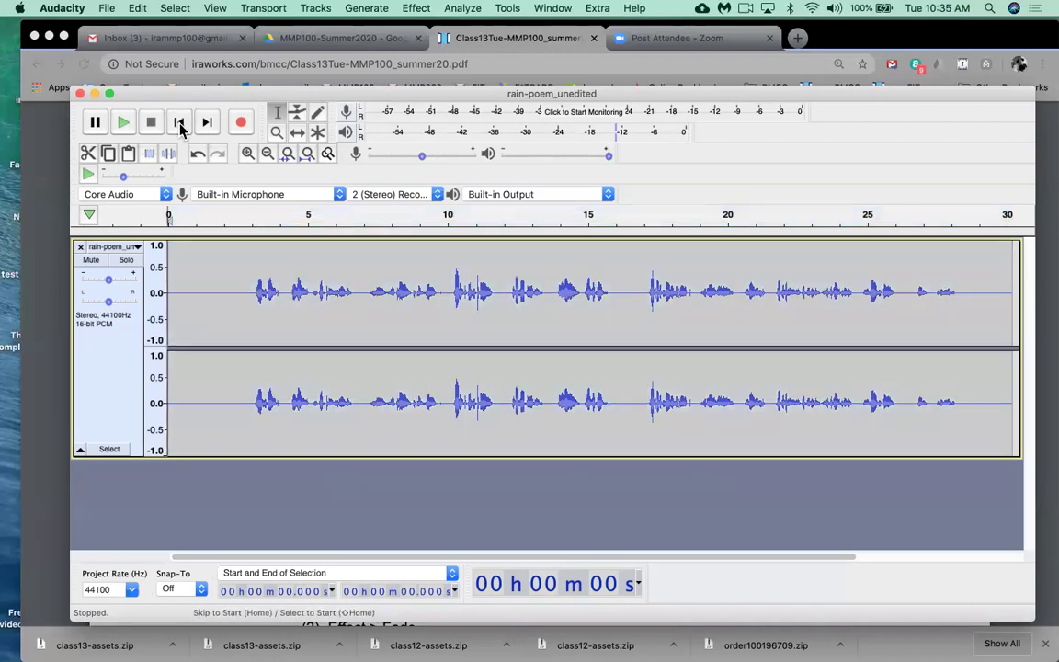
key(space)
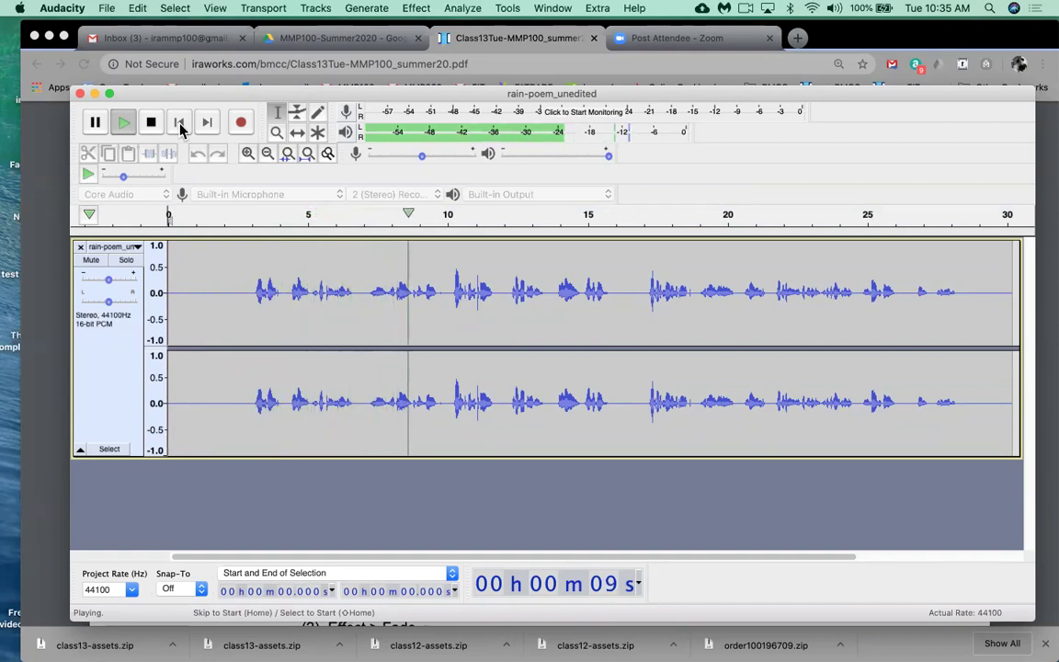
key(space)
click(191, 213)
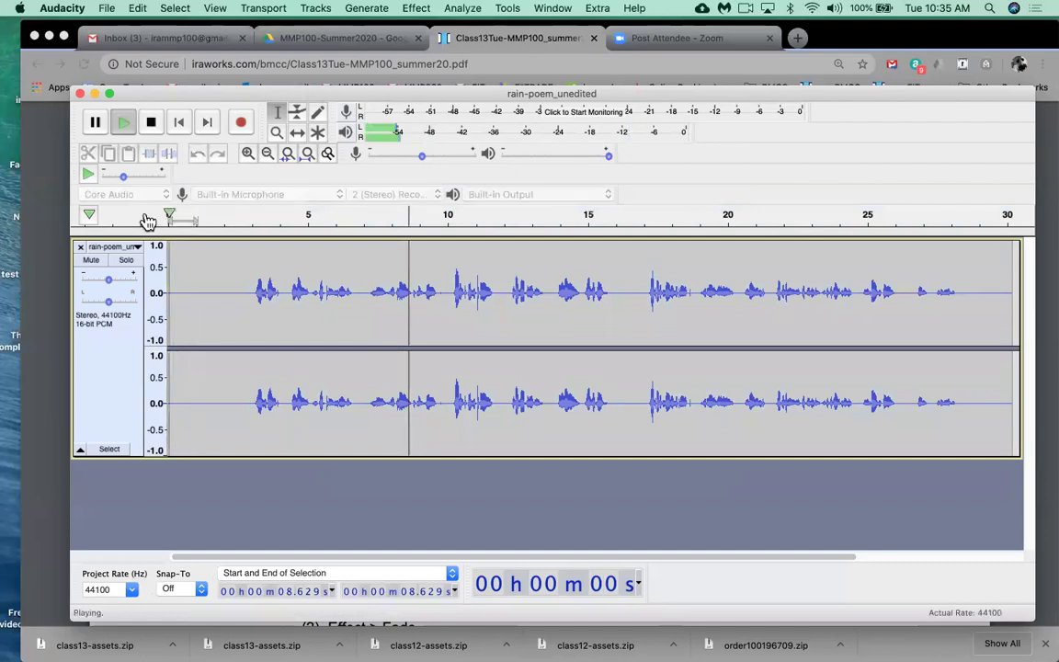
key(space)
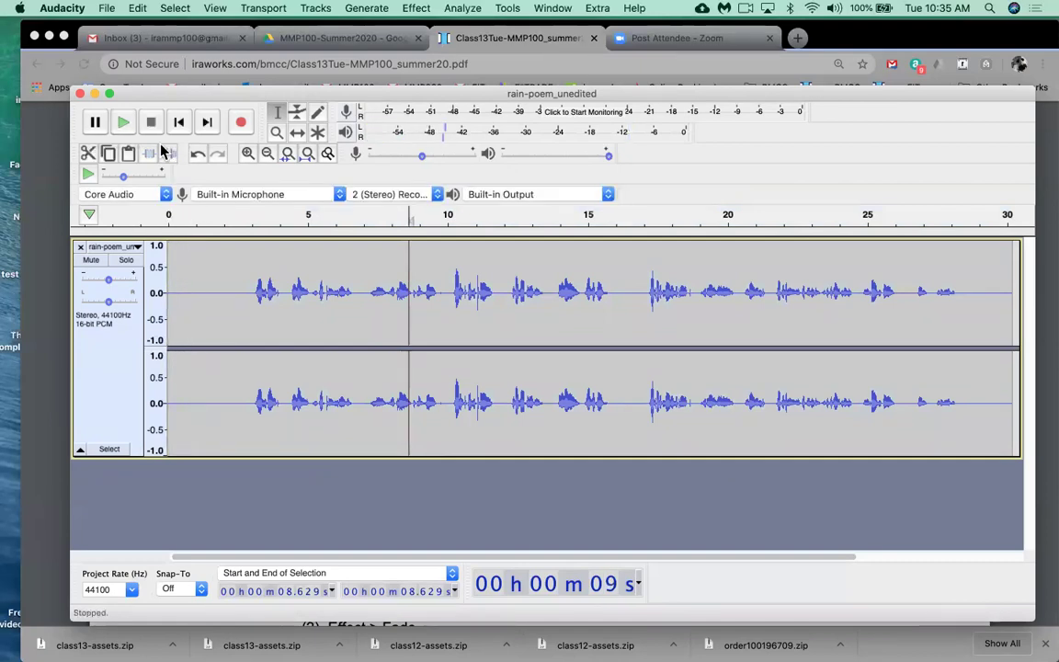
Step: Select the opening of the track up to about 2.8 s and listen to it for remaining noise
drag(245, 278, 111, 284)
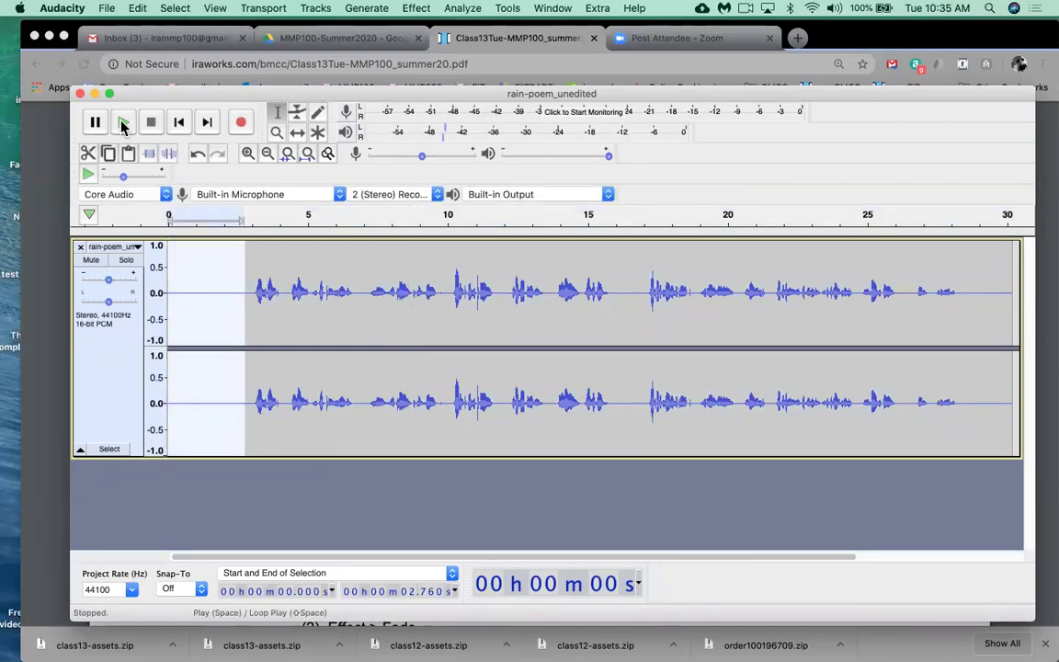
click(124, 126)
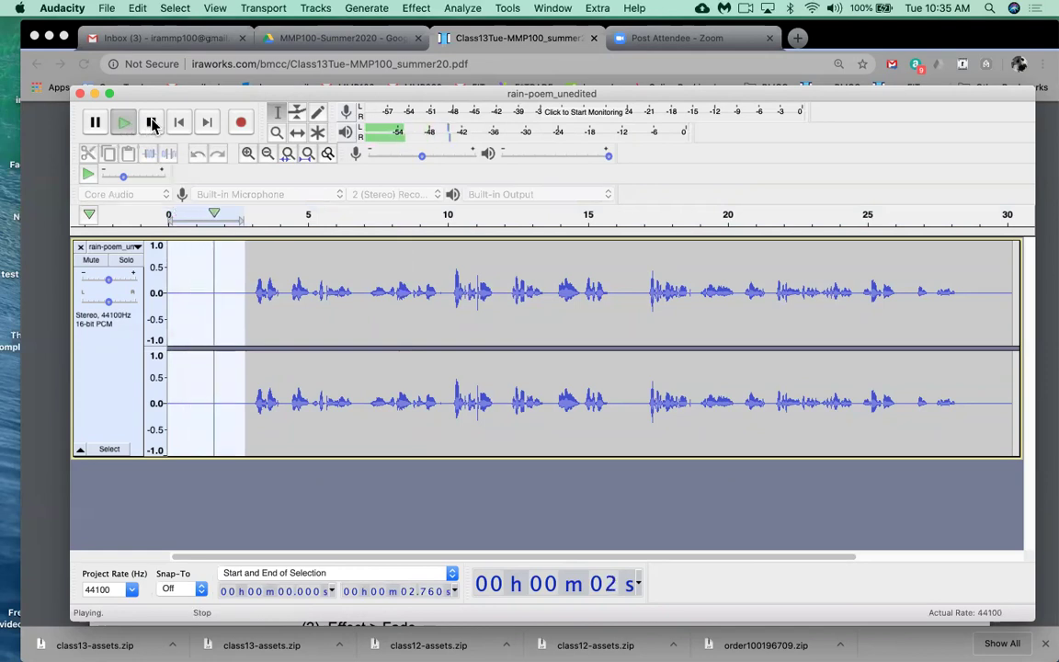
click(153, 124)
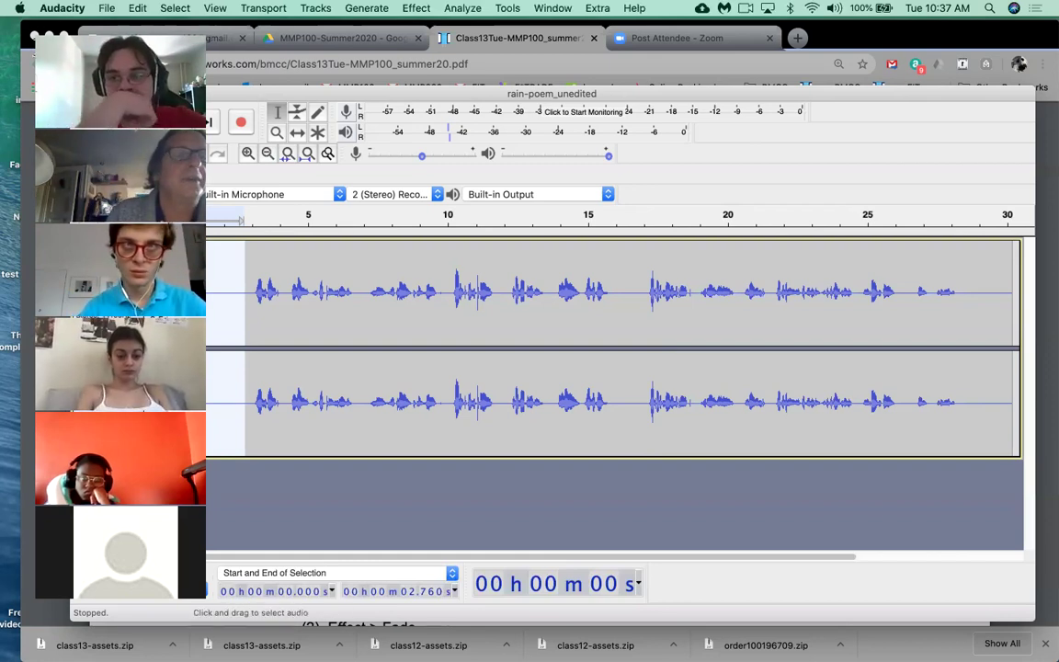
Step: Check the Normalization notes in the class PDF in Chrome, and open the Normalize effect for the entire track in Audacity
click(489, 35)
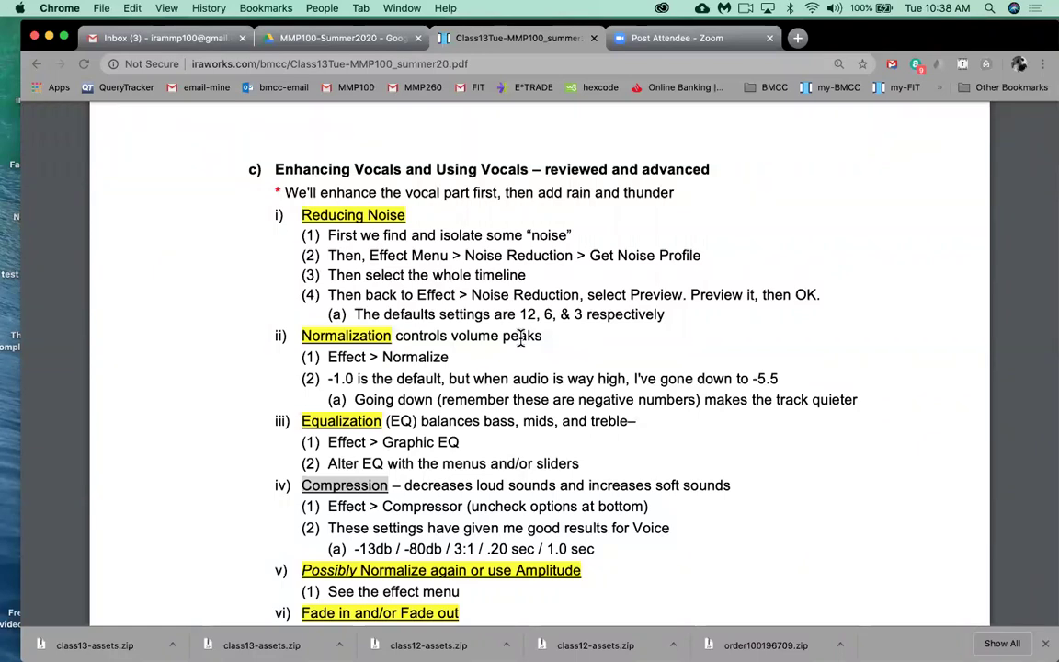
key(super+Tab)
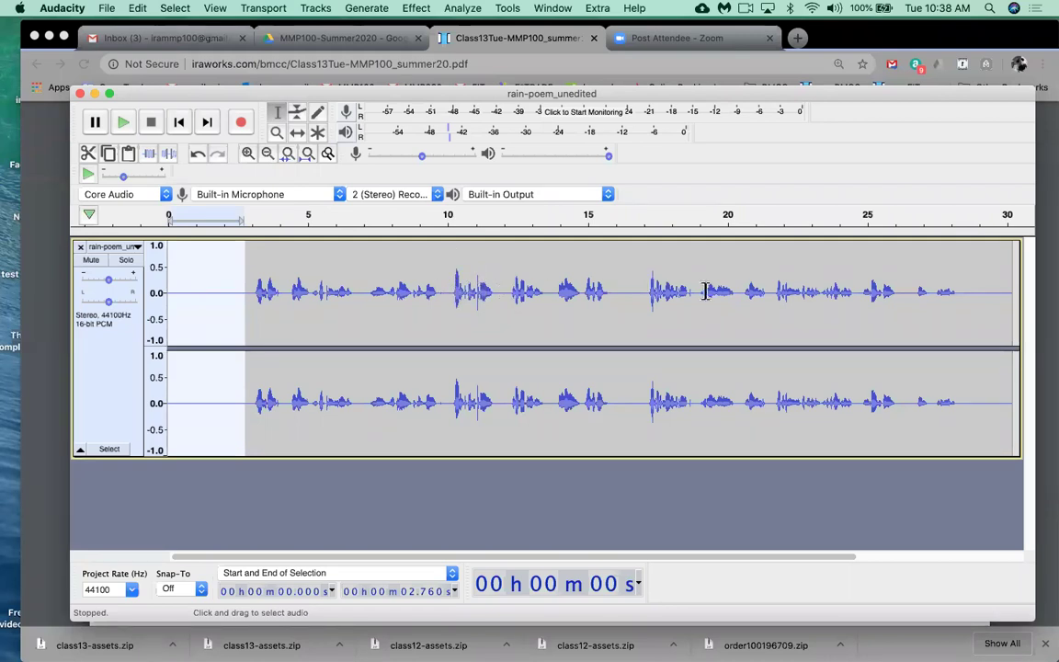
double_click(511, 439)
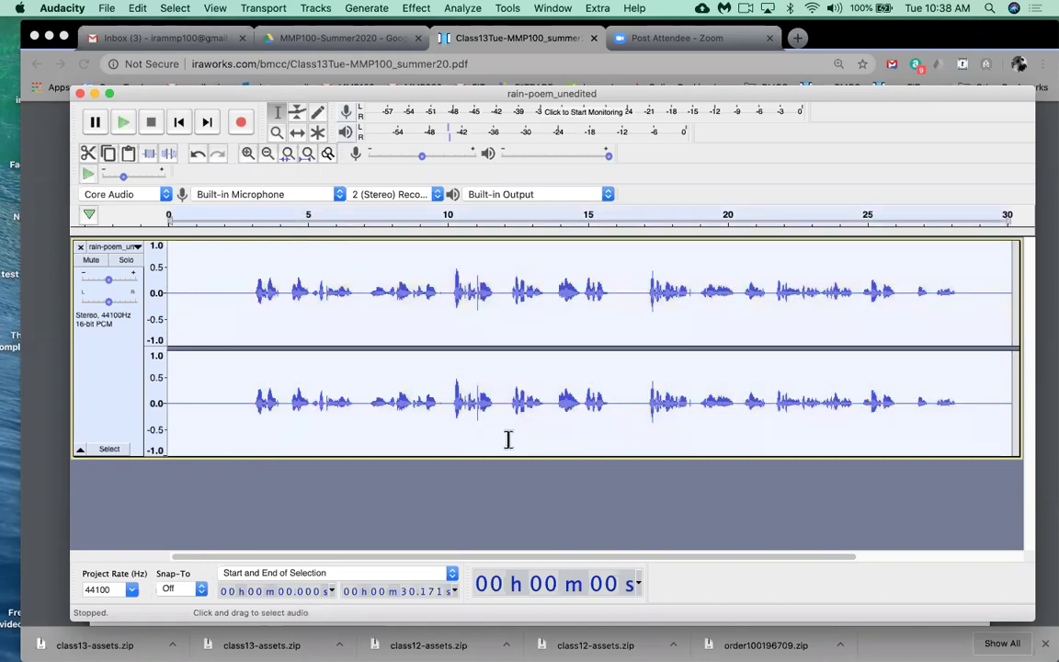
click(424, 9)
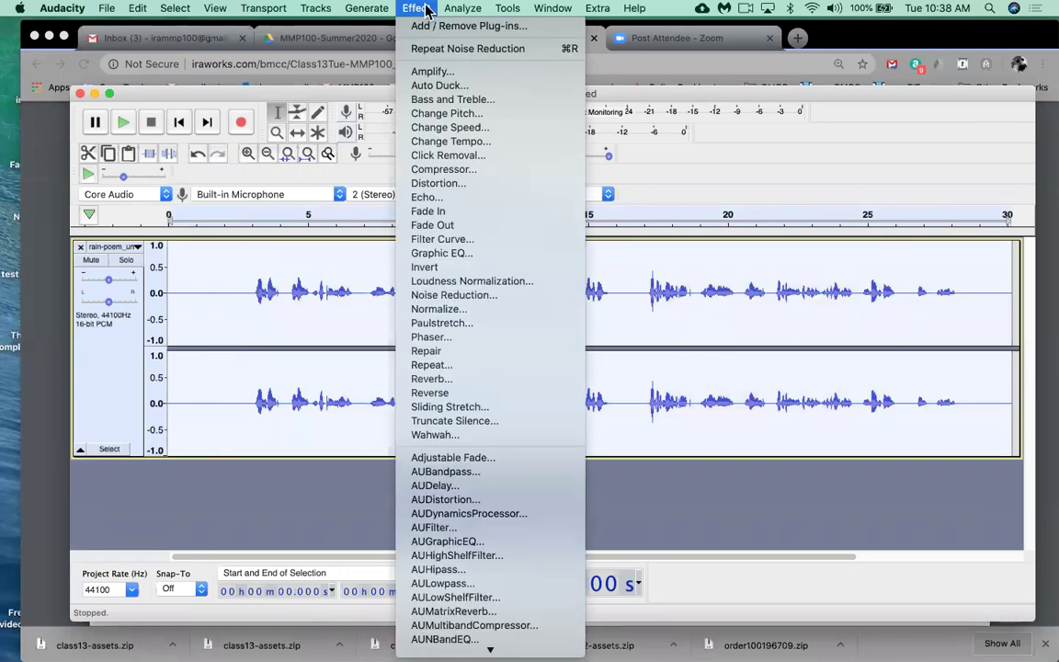
click(452, 310)
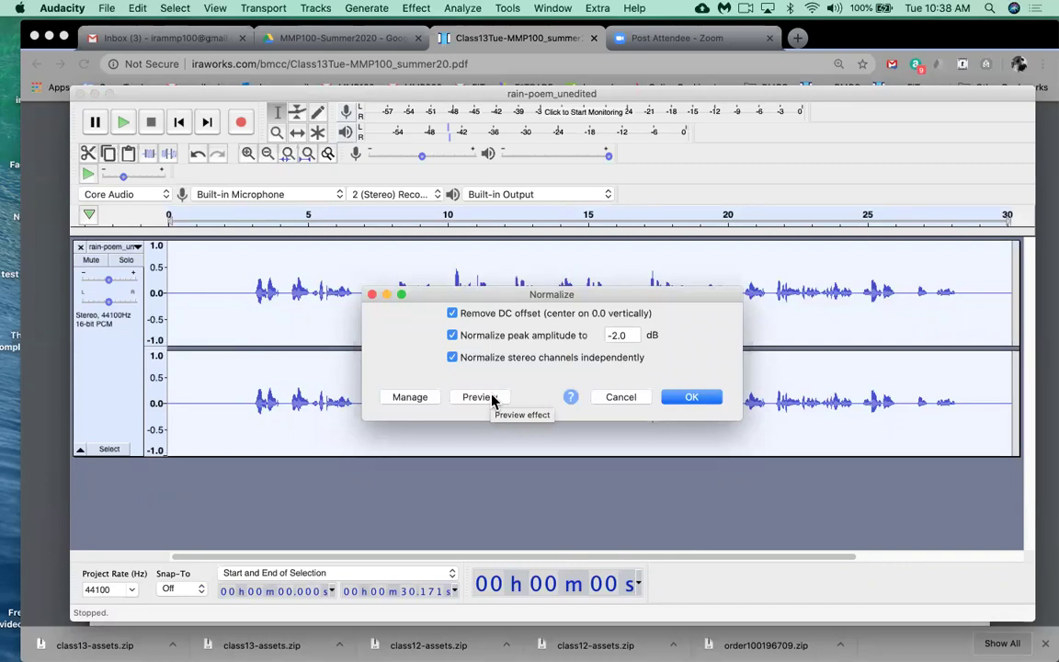
Step: Adjust the playback volume up and down, leaving it at about half, before previewing the Normalize effect
key(XF86AudioRaiseVolume)
key(XF86AudioRaiseVolume)
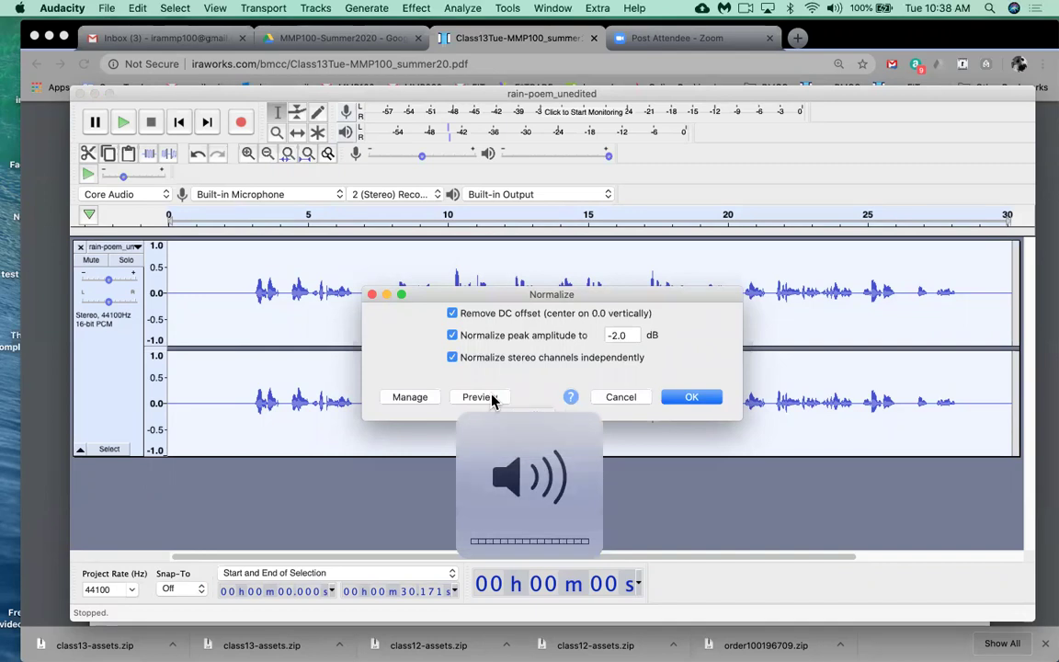
key(XF86AudioLowerVolume)
key(XF86AudioLowerVolume)
key(XF86AudioLowerVolume)
key(XF86AudioRaiseVolume)
key(XF86AudioRaiseVolume)
key(XF86AudioRaiseVolume)
key(XF86AudioRaiseVolume)
key(XF86AudioRaiseVolume)
key(XF86AudioRaiseVolume)
key(XF86AudioRaiseVolume)
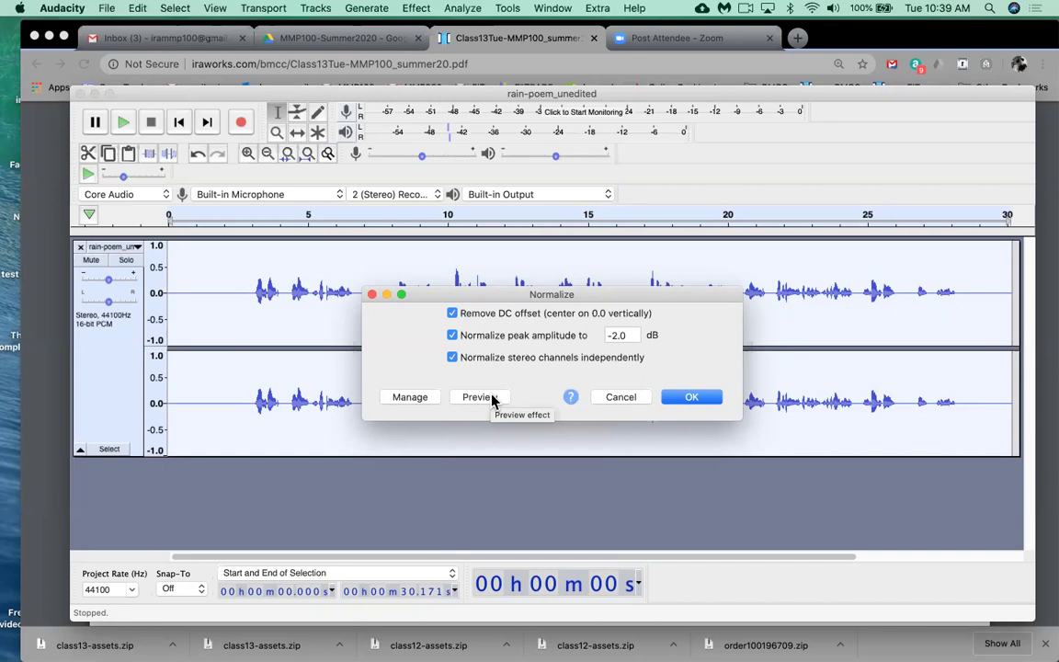
Step: Lower the volume, preview and apply Normalize at a -2.0 dB peak to the whole track, and undo it
key(XF86AudioLowerVolume)
key(XF86AudioLowerVolume)
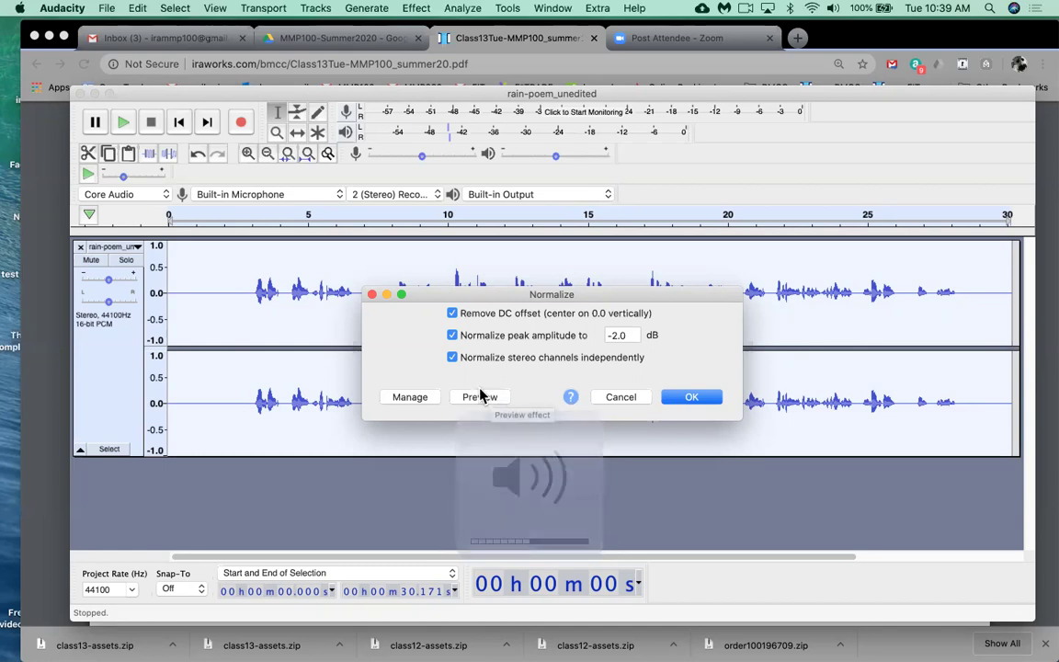
click(480, 398)
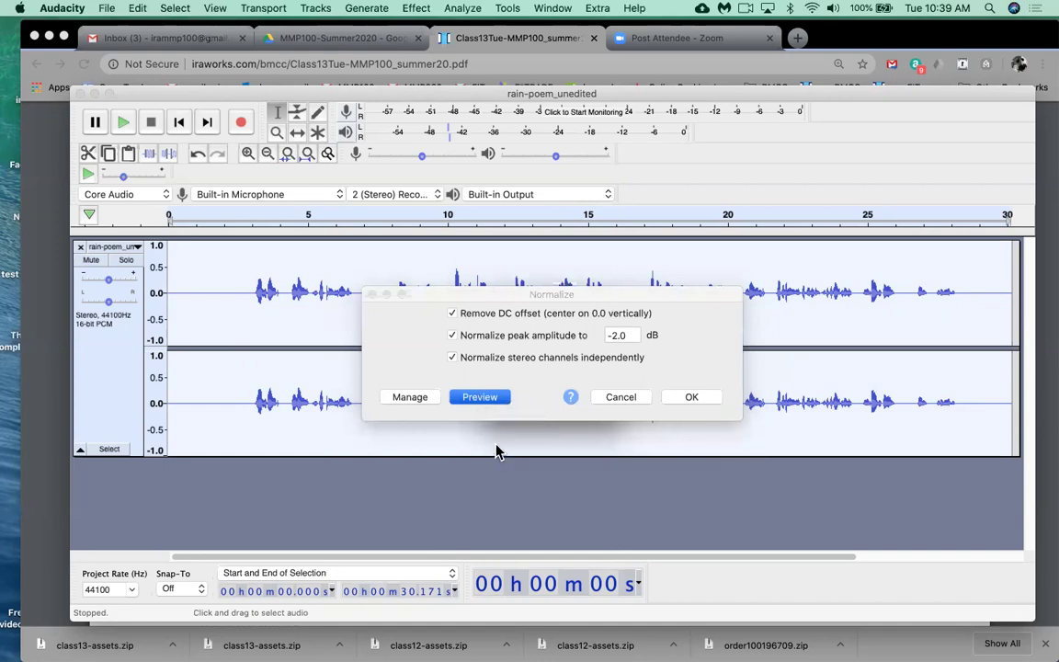
click(692, 397)
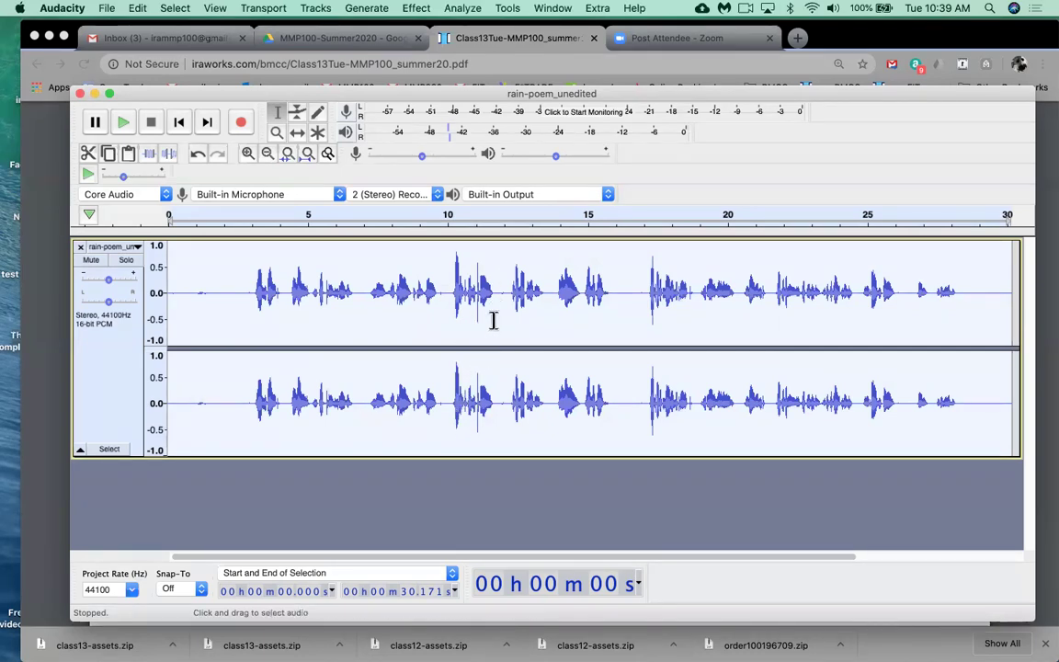
key(super+z)
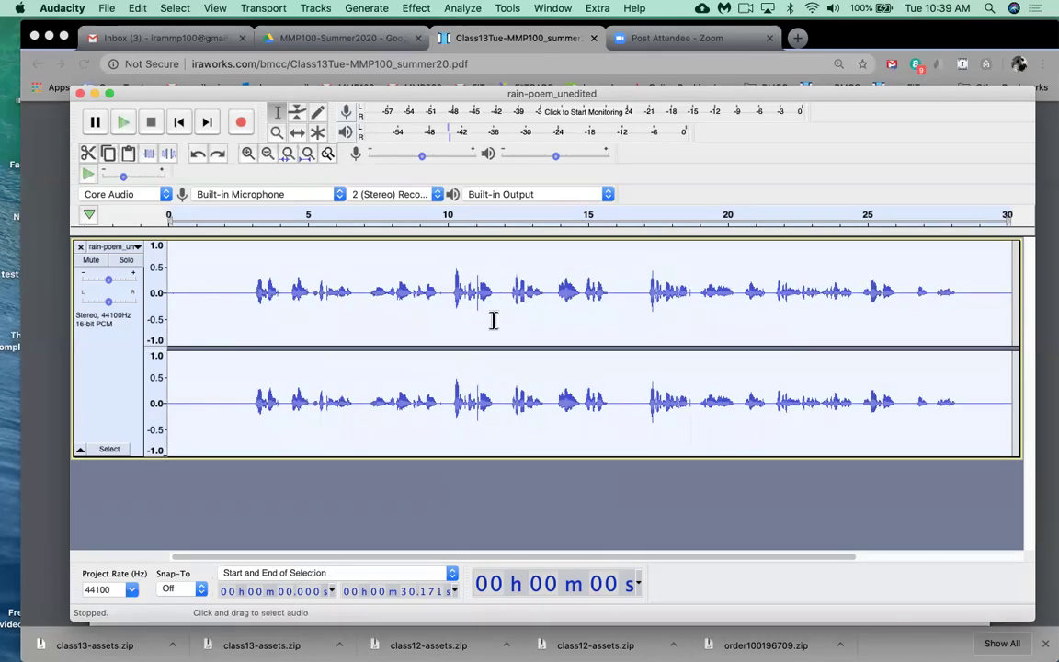
Step: Normalize the whole track to a -1.0 dB peak amplitude and play the result from about 2.7 s
click(421, 8)
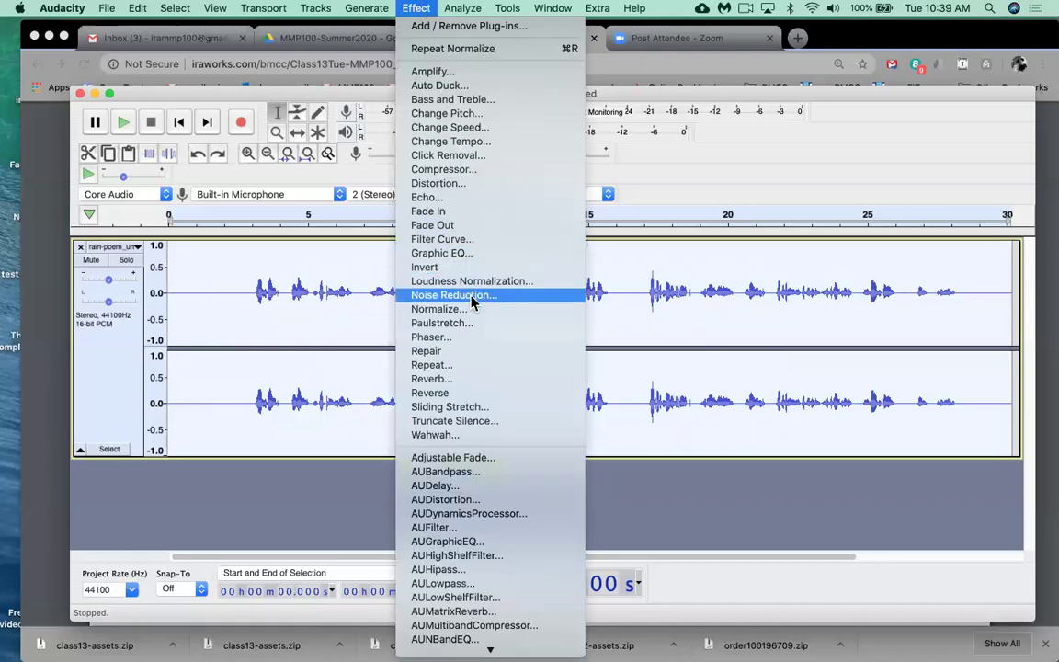
click(465, 309)
click(617, 336)
double_click(613, 336)
text(1)
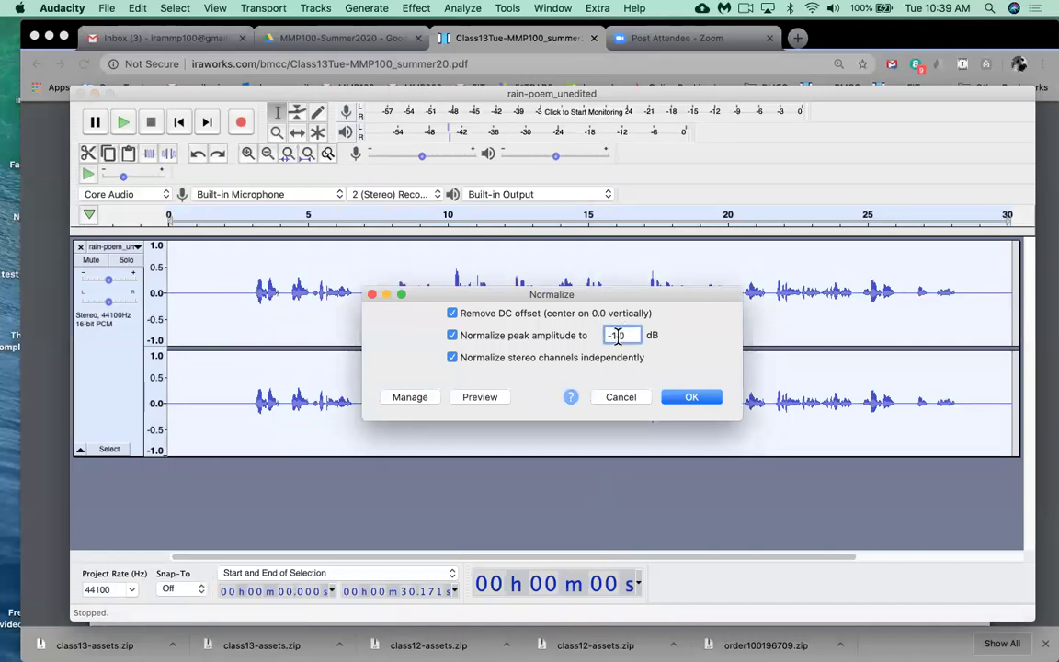
click(691, 397)
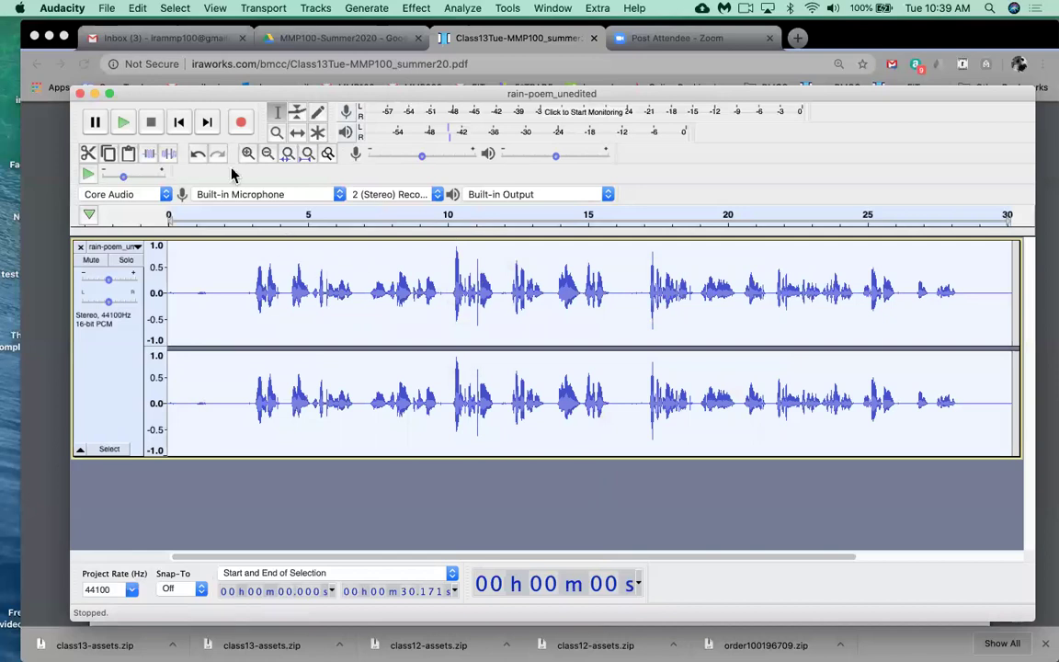
click(244, 217)
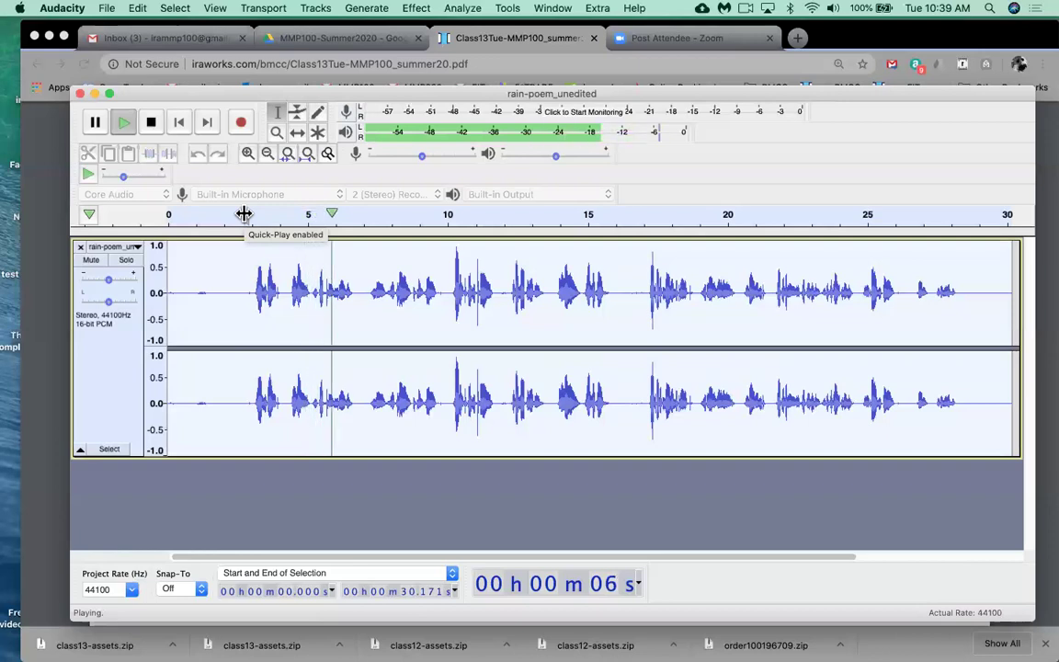
click(152, 124)
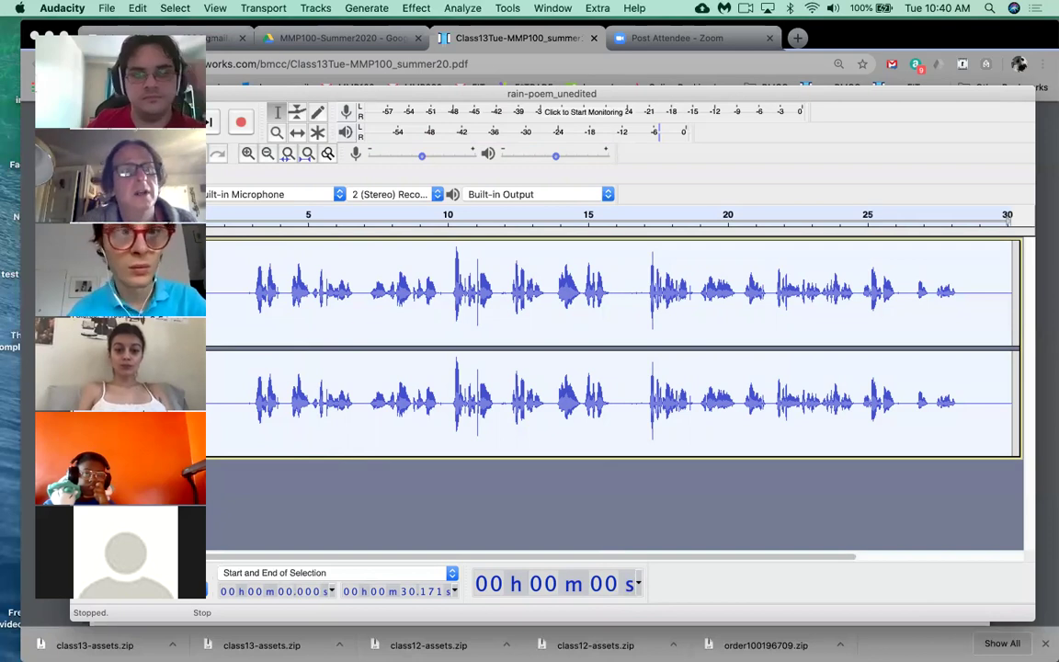
Step: Switch to the class PDF in Chrome and read the notes on Equalization and the effects that follow it
click(57, 61)
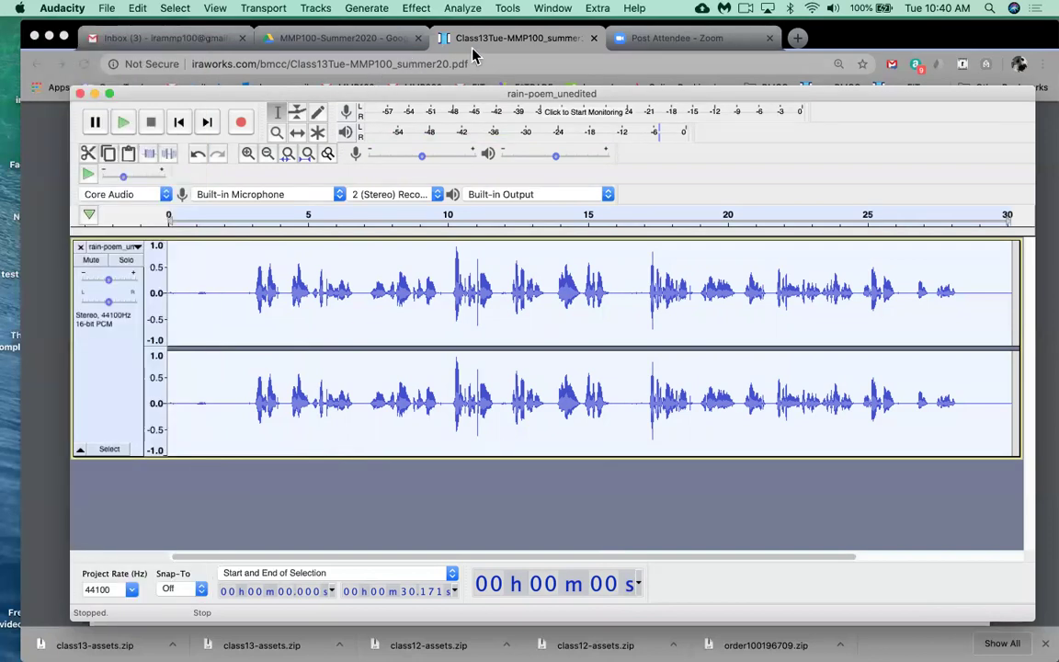
click(424, 43)
scroll(358, 352, down, 3)
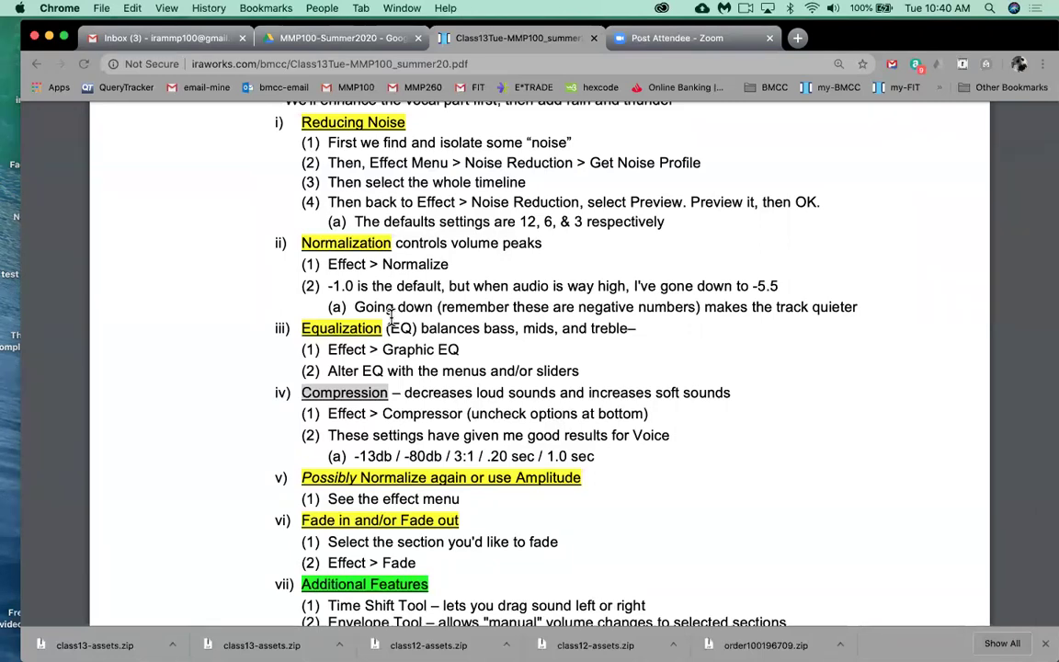
Step: Return to Audacity, open Graphic EQ for the entire track, and flatten all its frequency bands
key(super+Tab)
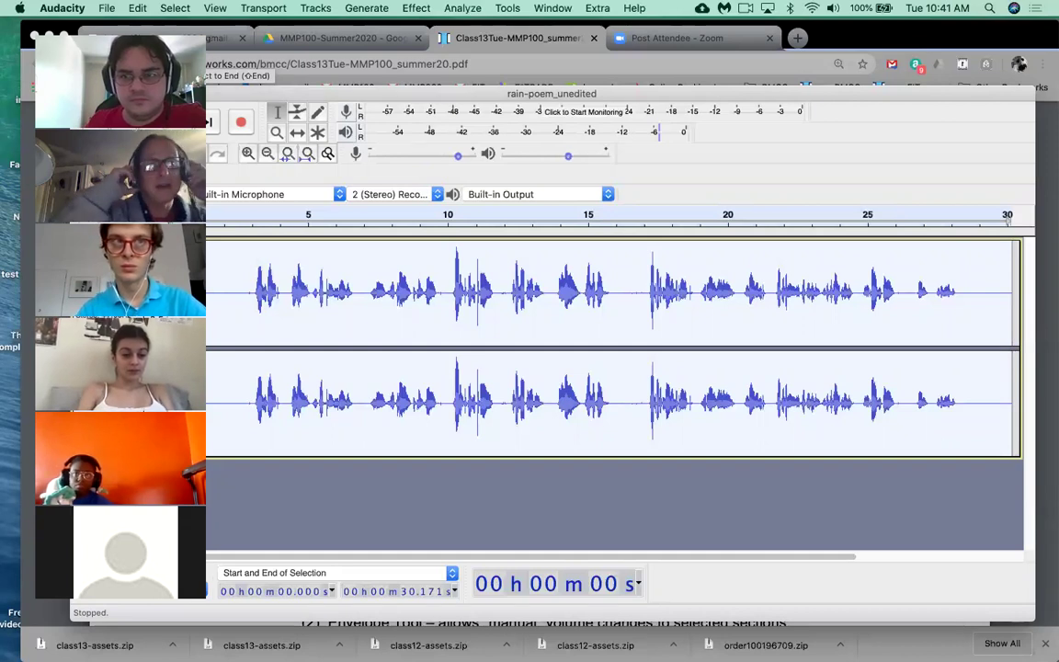
click(673, 309)
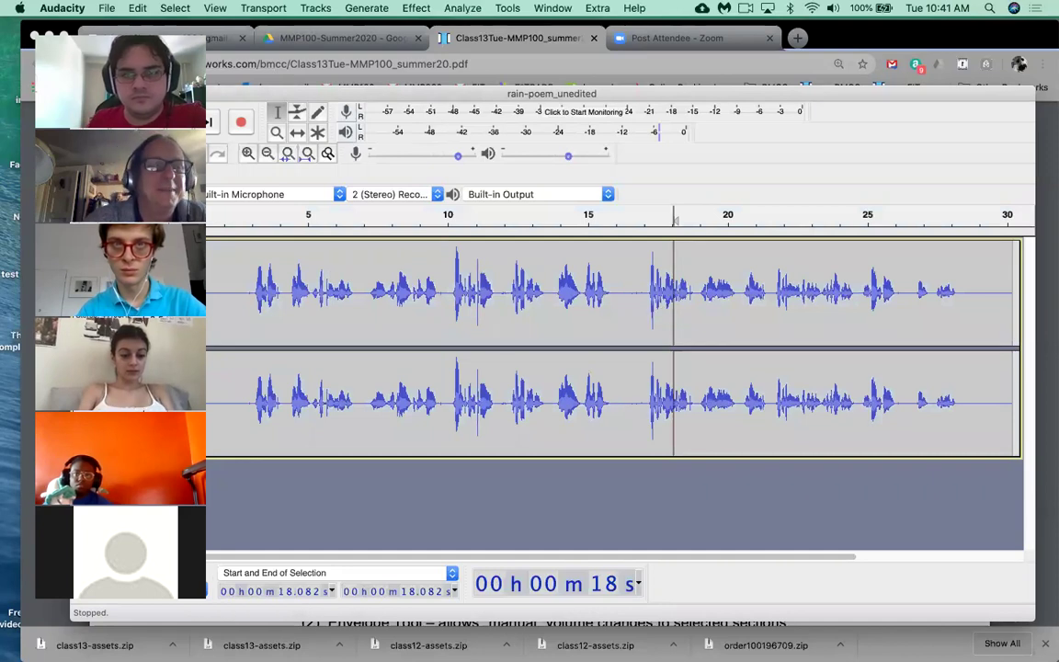
click(426, 294)
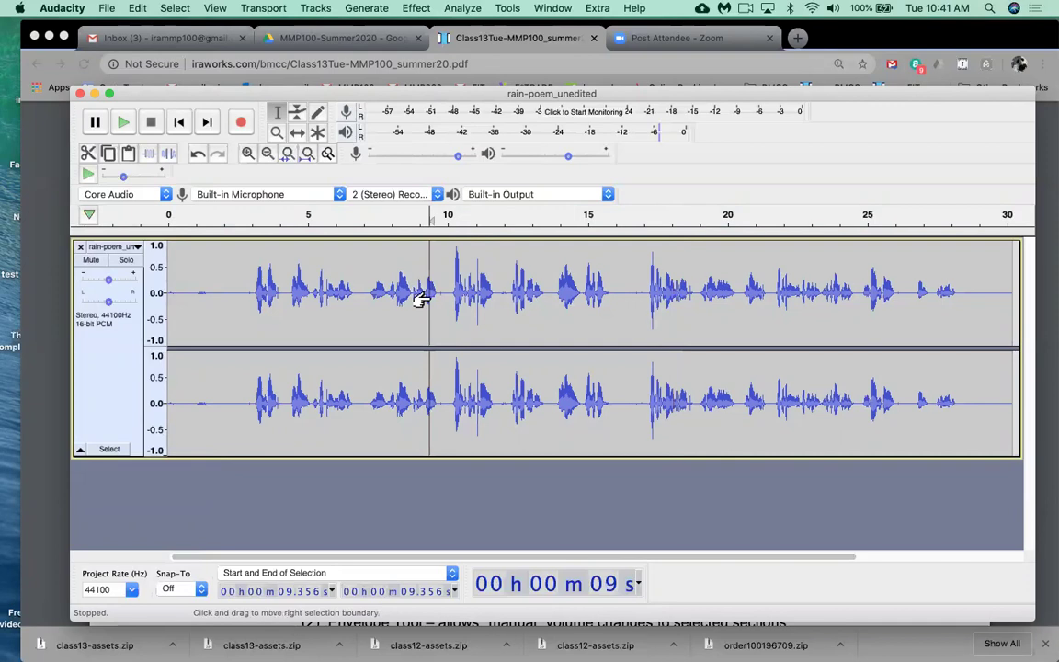
double_click(423, 297)
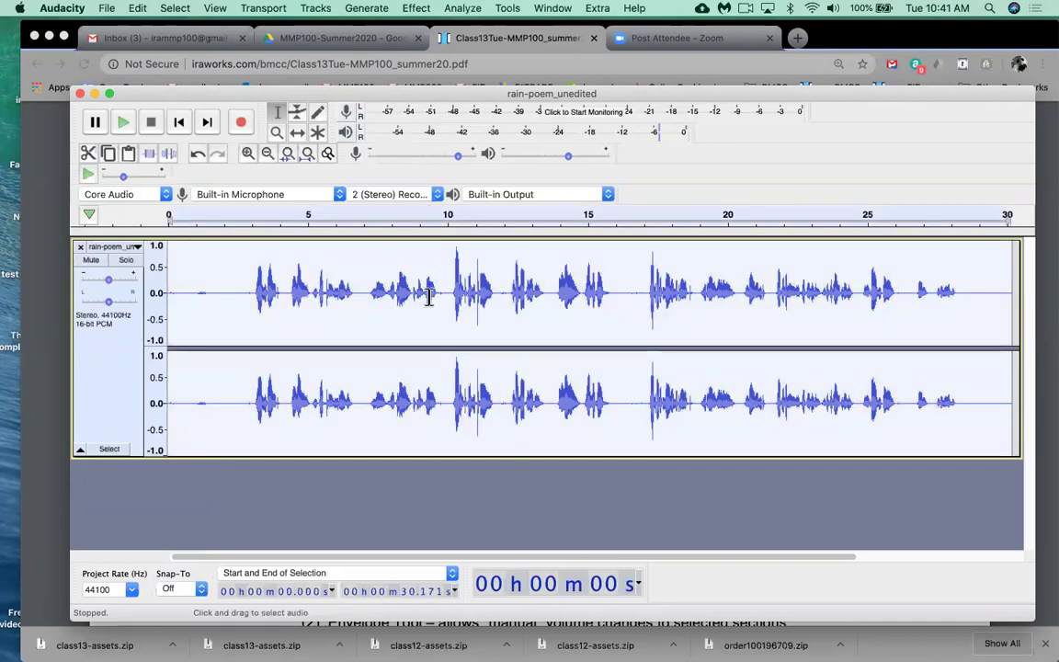
click(425, 9)
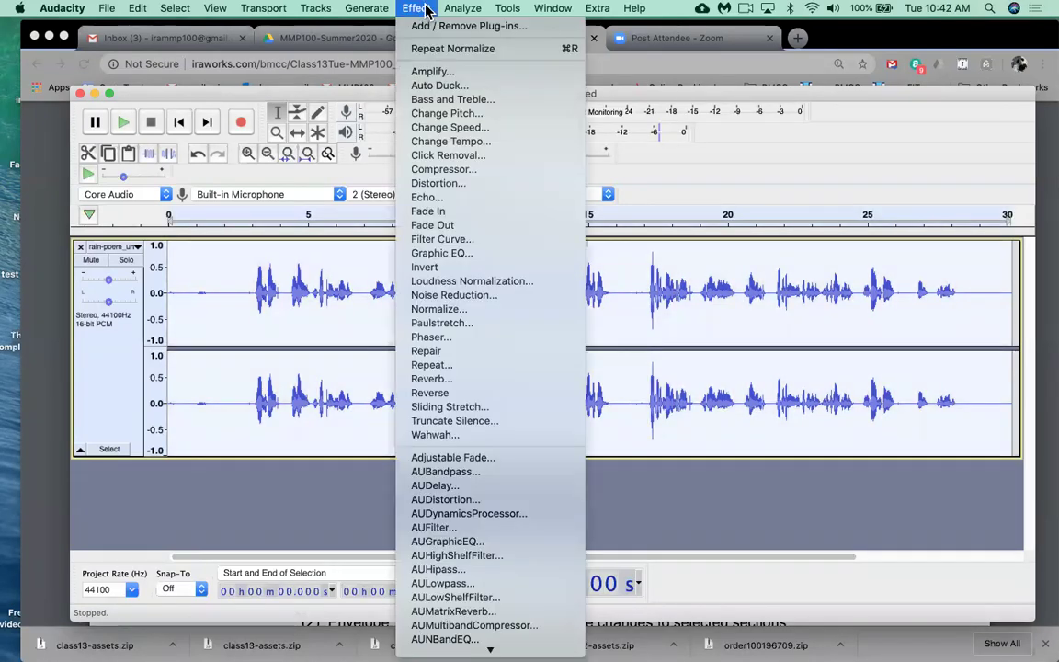
click(450, 261)
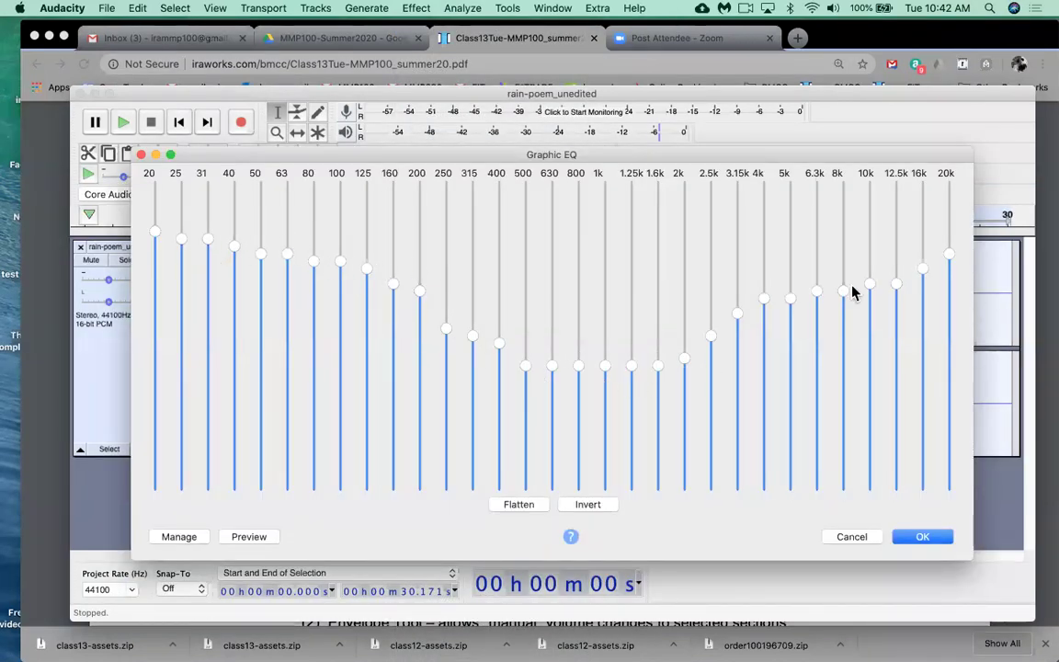
mouse_move(554, 341)
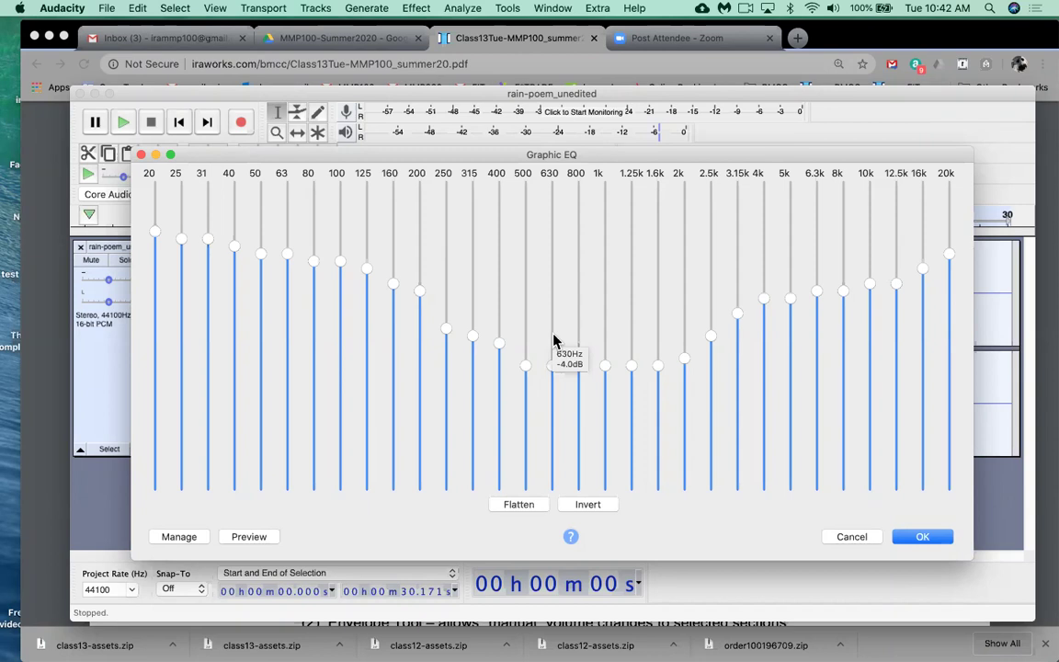
click(519, 505)
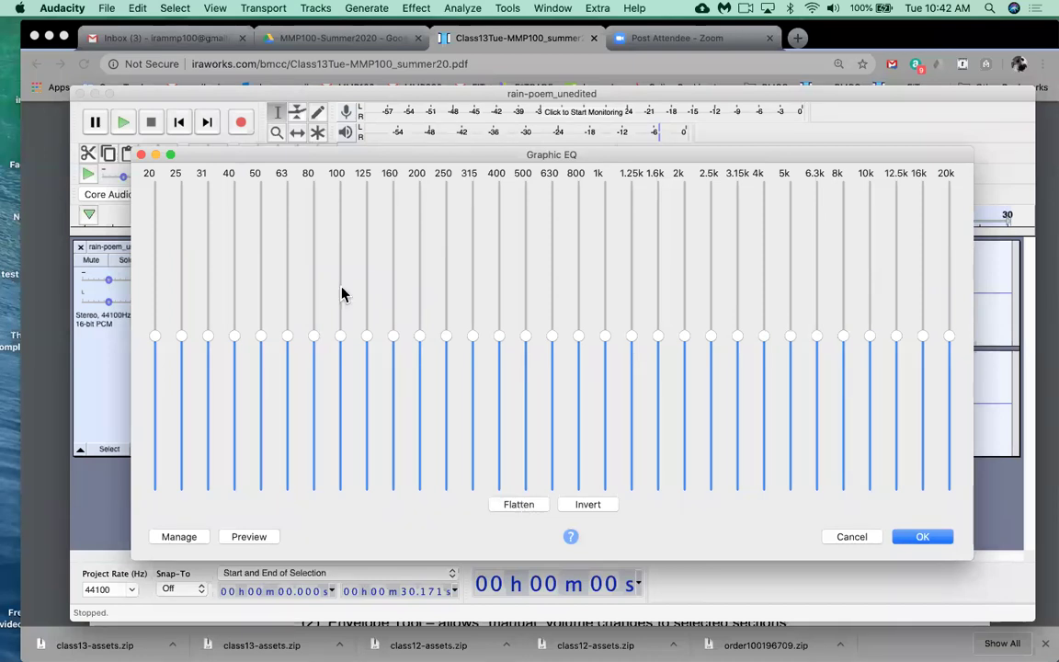
Step: Raise all Graphic EQ bands from 20 Hz to 160 Hz to 20 dB and preview the exaggerated bass boost
click(154, 191)
click(182, 189)
click(208, 190)
click(234, 189)
click(261, 189)
click(287, 188)
click(314, 189)
click(340, 188)
click(366, 189)
click(393, 190)
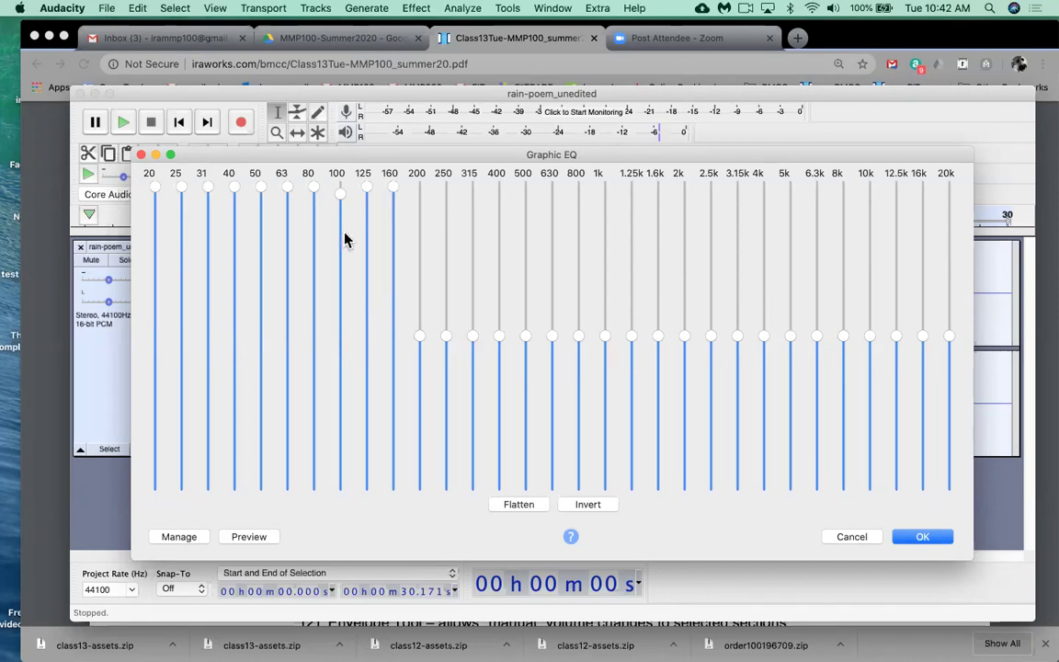
click(341, 186)
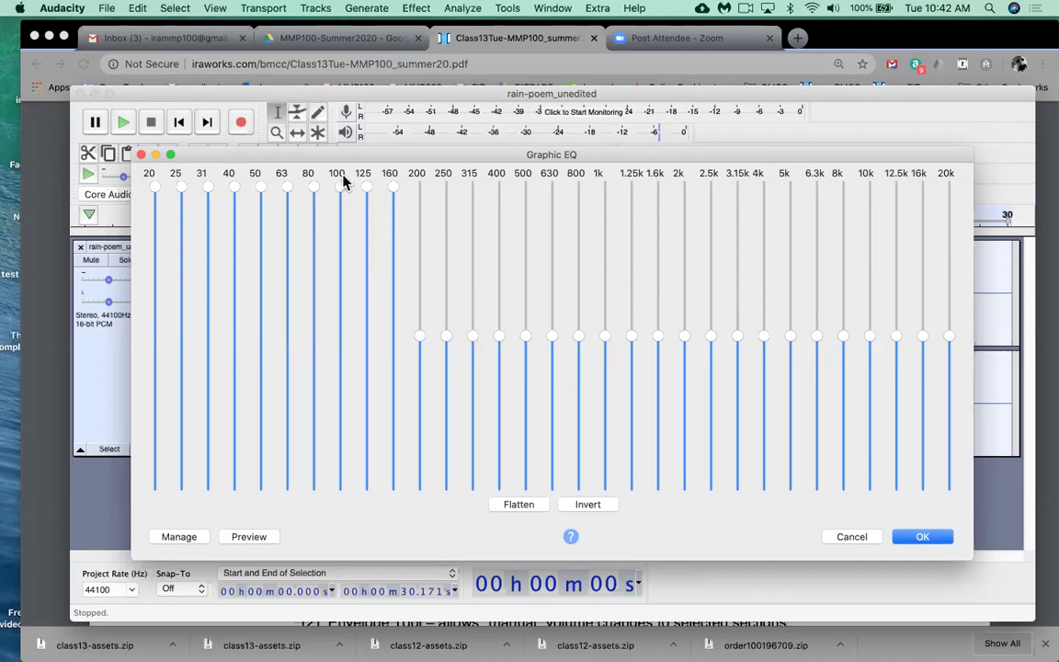
click(261, 538)
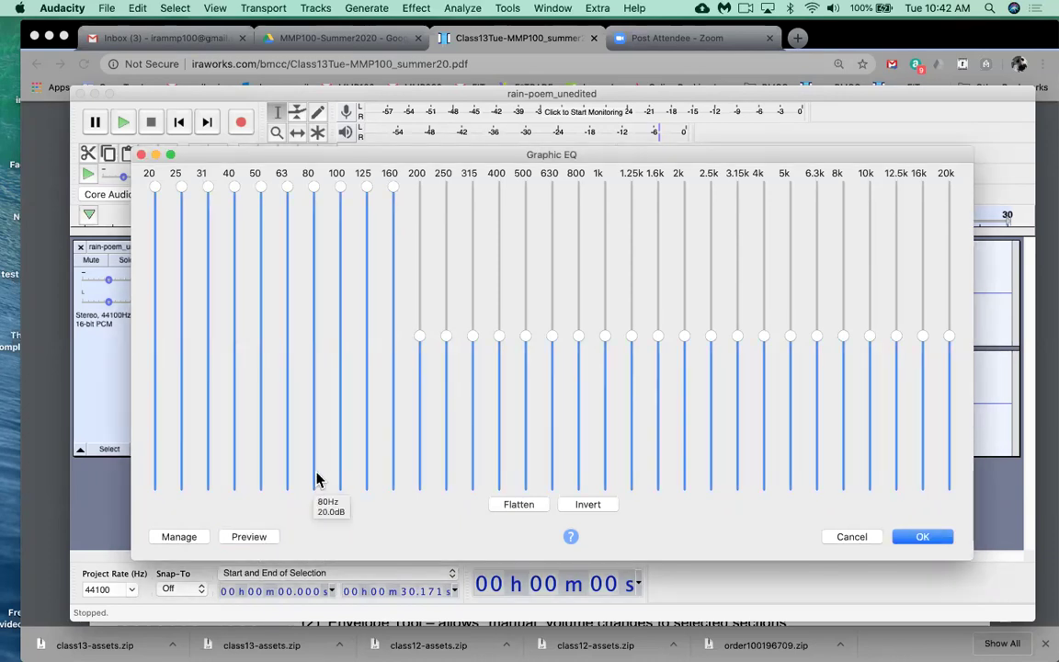
click(318, 472)
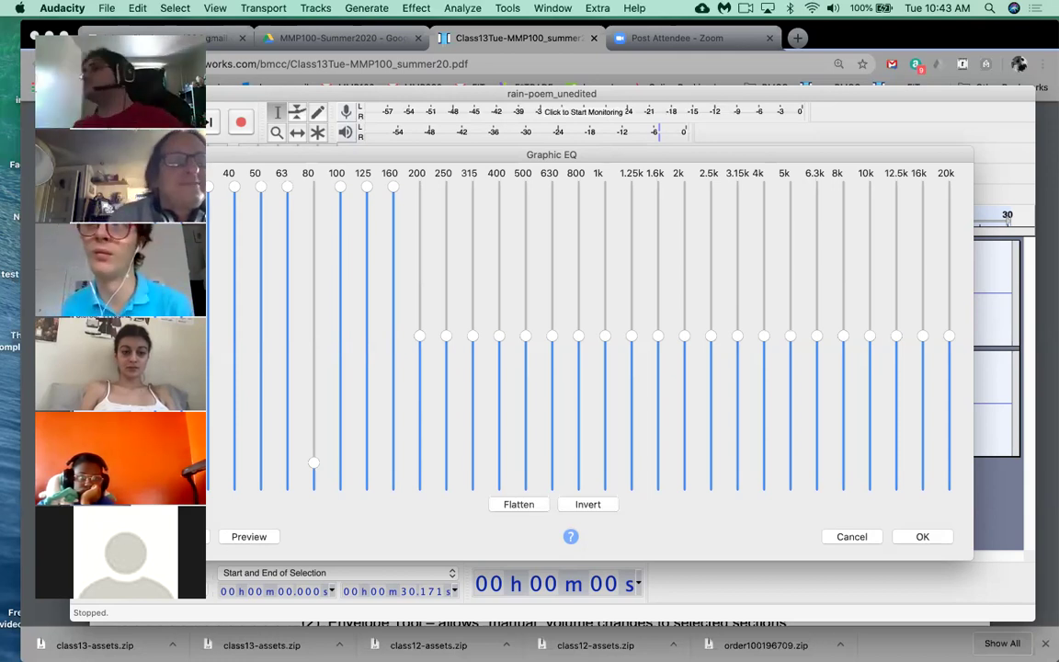
click(56, 65)
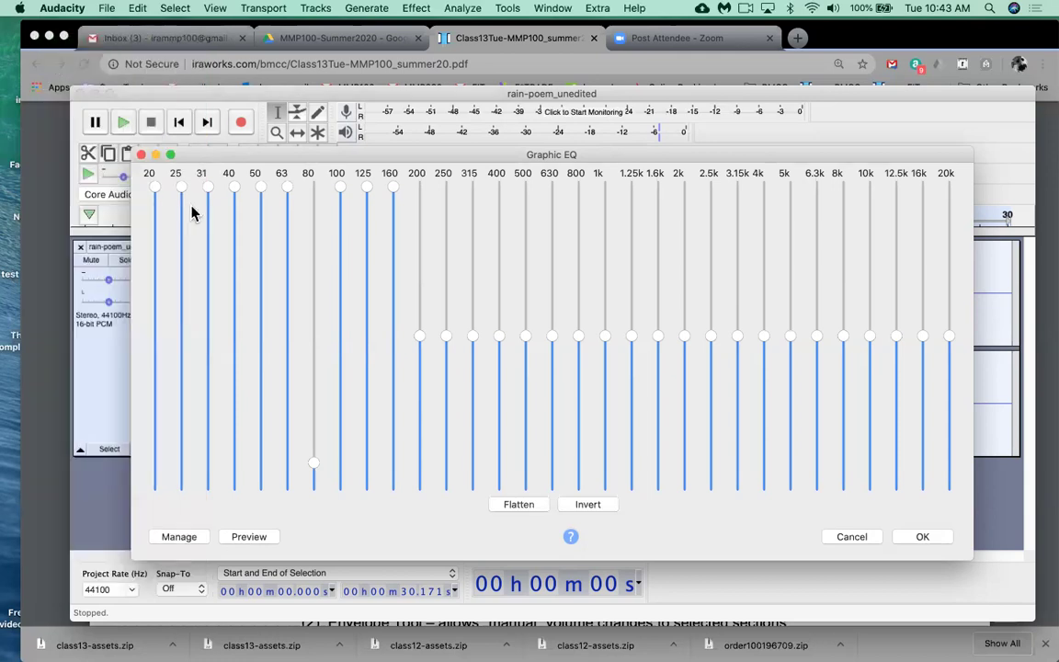
click(315, 192)
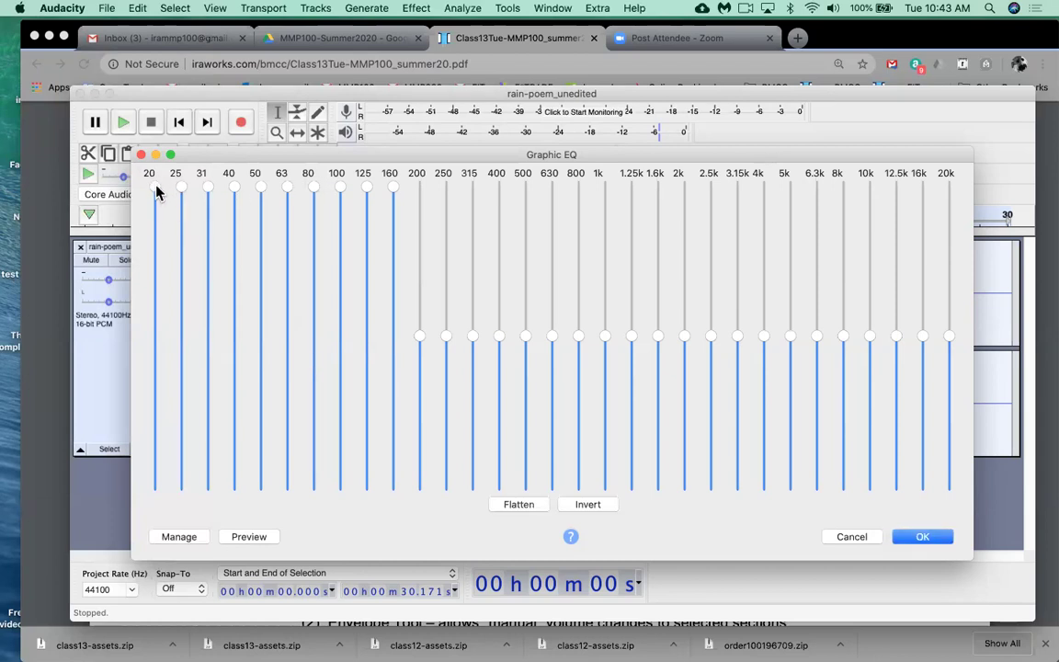
Step: Reshape the bass bands into a falling slope from about 15 dB at 20 Hz to about 4 dB at 160 Hz, and preview it
drag(157, 191, 156, 227)
click(181, 239)
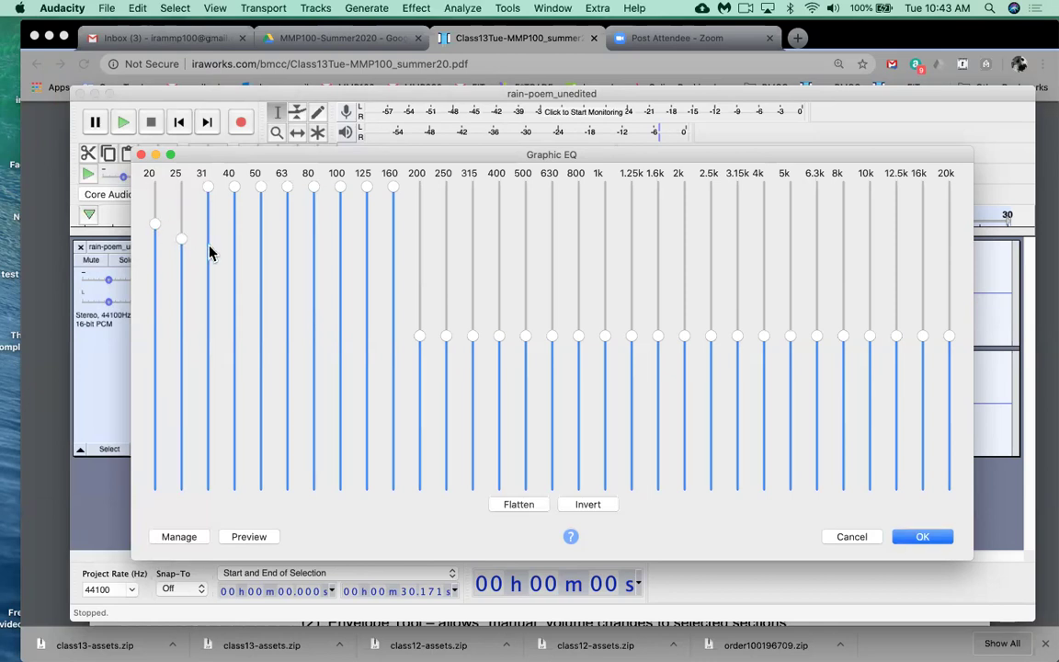
click(210, 248)
click(235, 254)
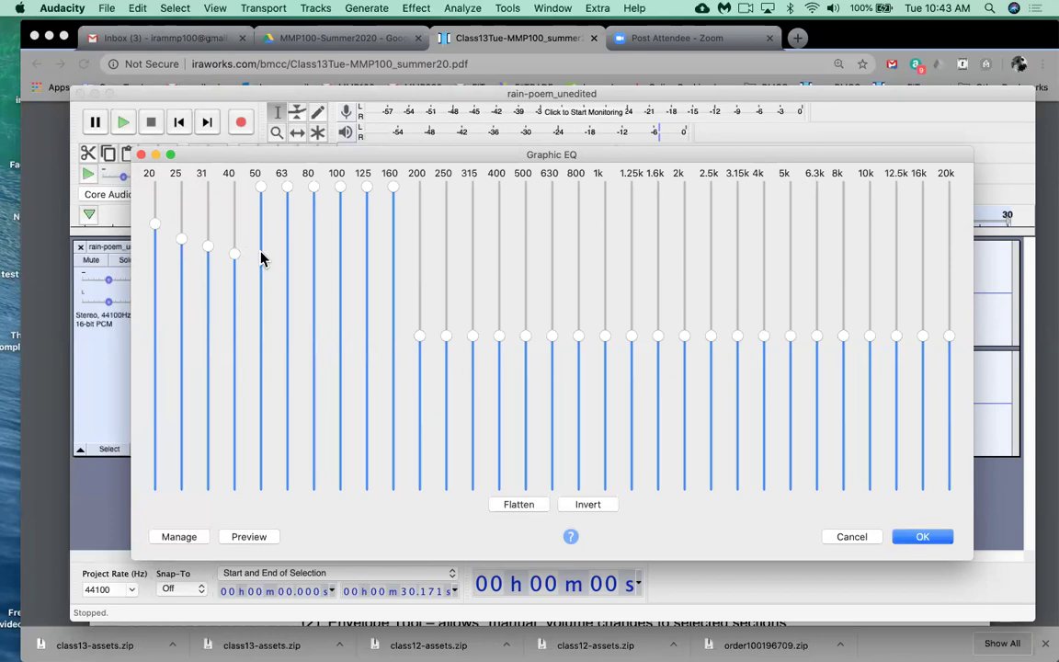
click(182, 231)
click(209, 238)
click(236, 246)
click(261, 255)
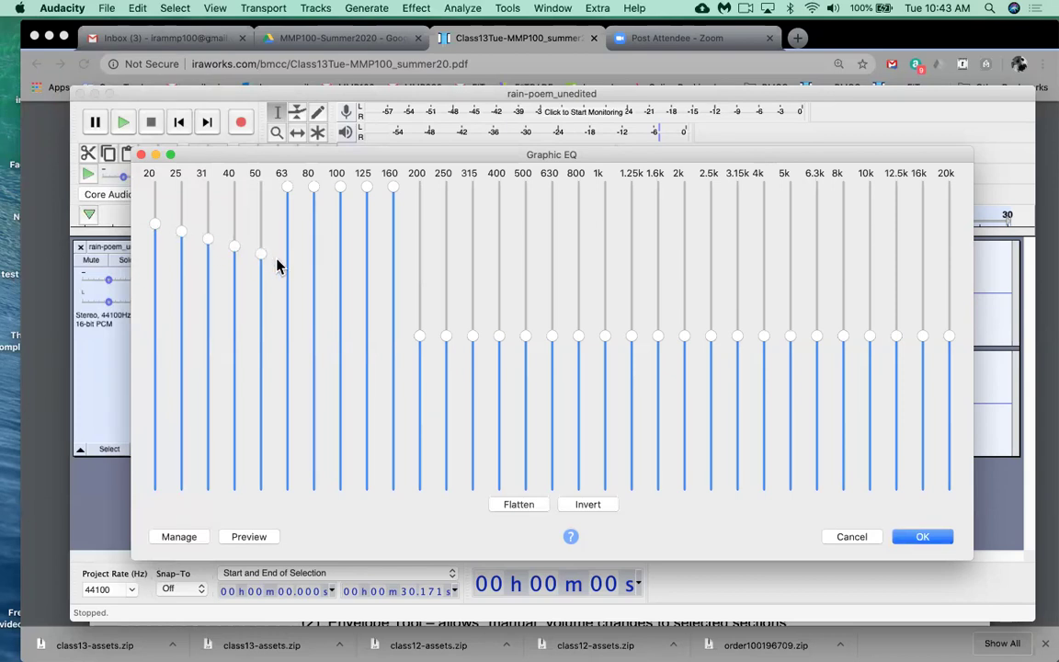
click(288, 269)
click(287, 264)
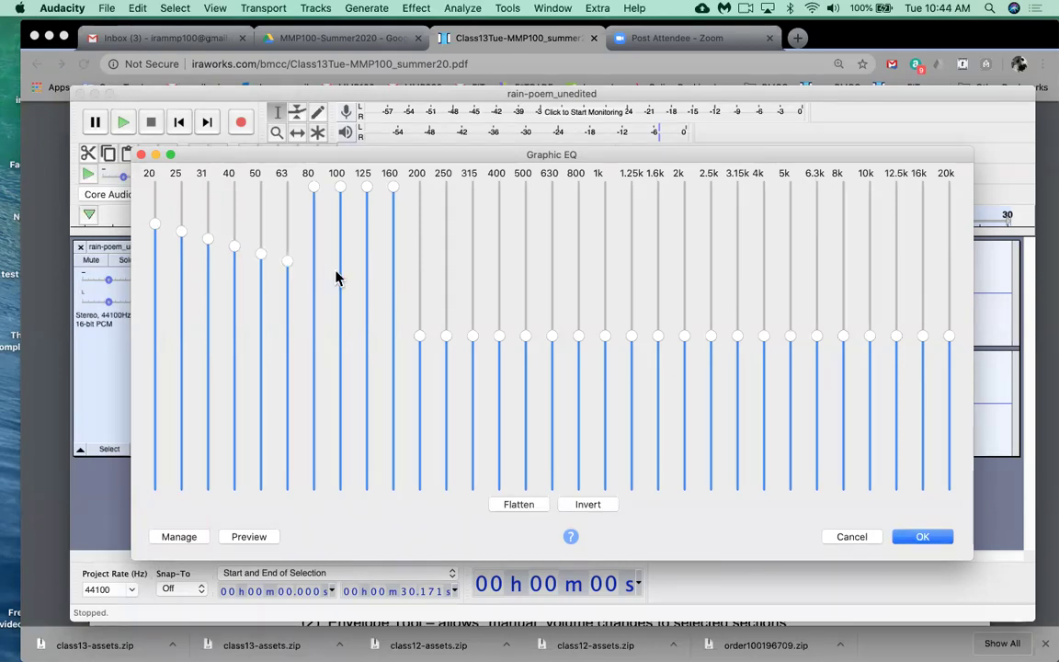
click(314, 268)
click(340, 279)
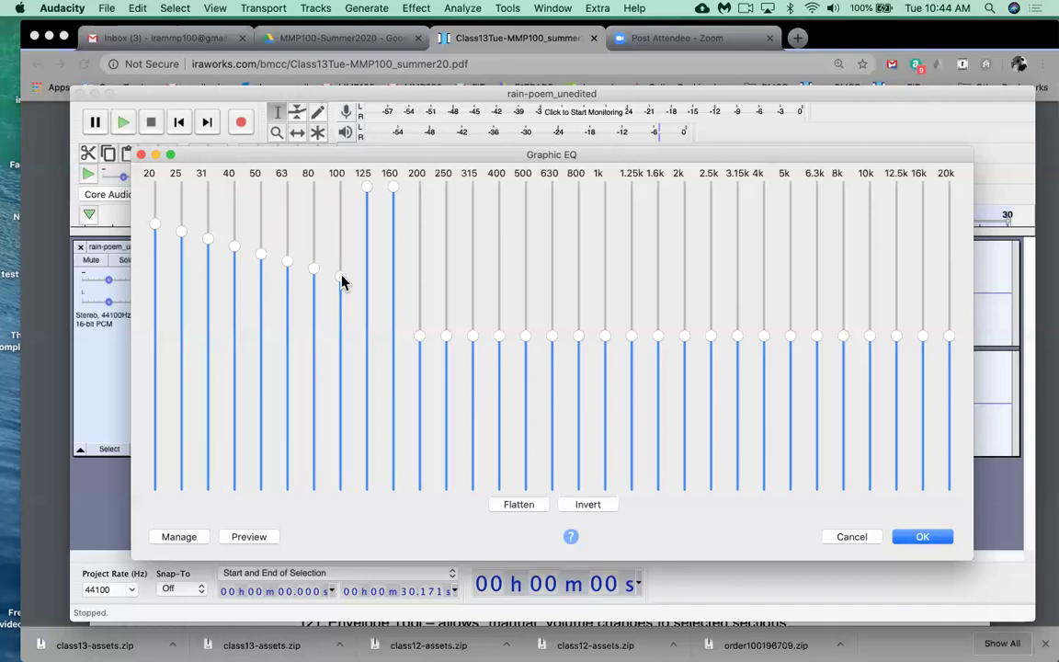
click(367, 291)
click(393, 305)
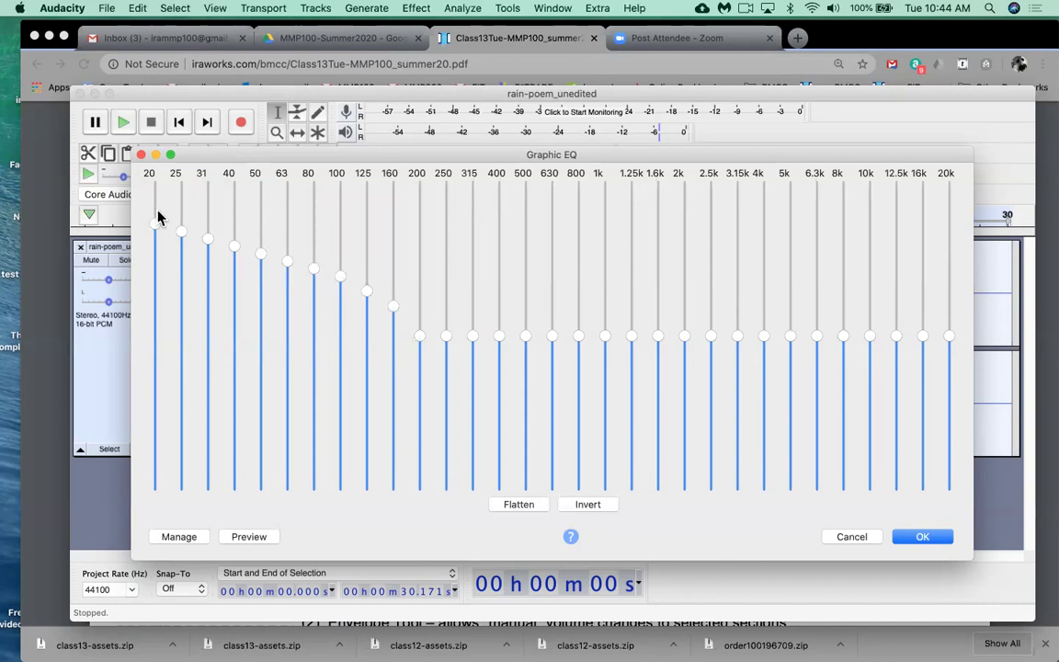
mouse_move(364, 305)
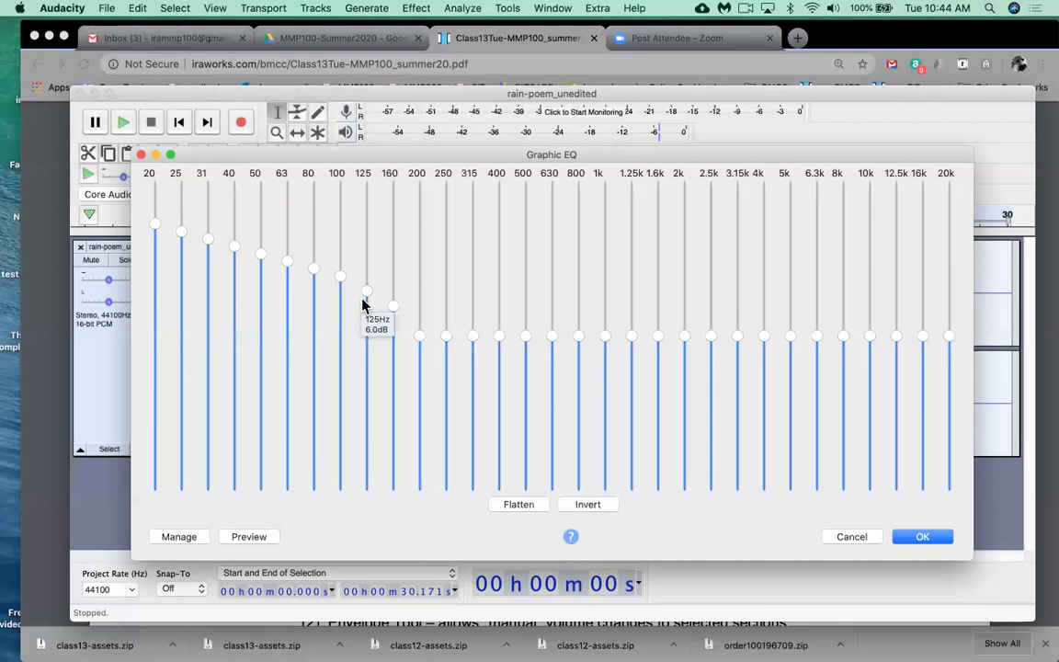
click(264, 537)
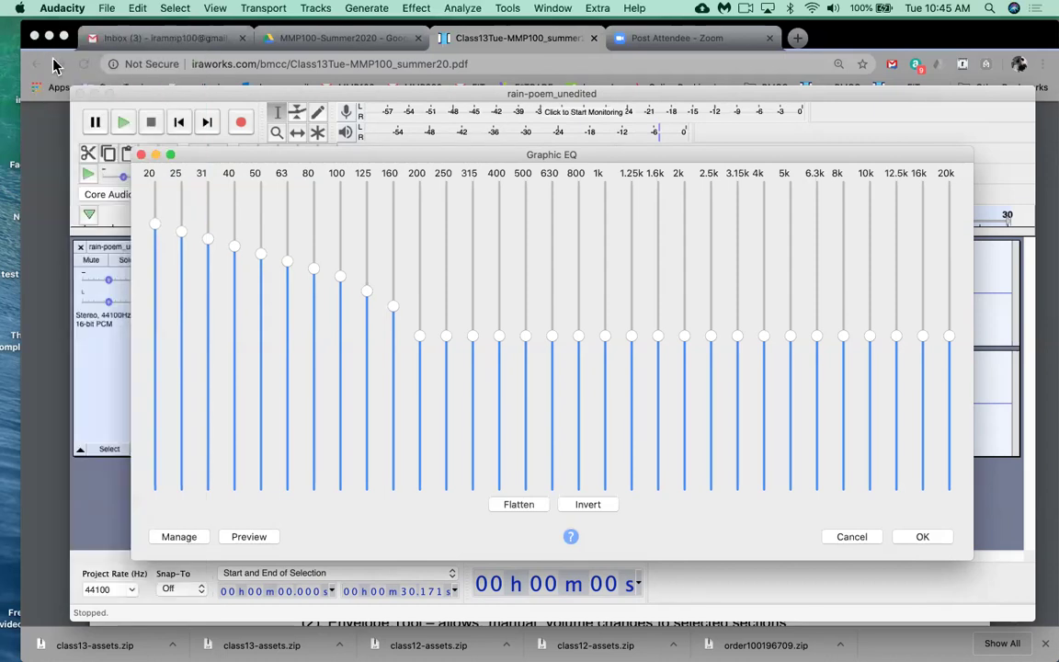
Step: Raise all Graphic EQ treble bands from 2 kHz to 20 kHz to 20 dB
click(949, 190)
click(924, 191)
click(896, 189)
click(870, 190)
click(844, 190)
click(817, 190)
click(790, 189)
click(763, 189)
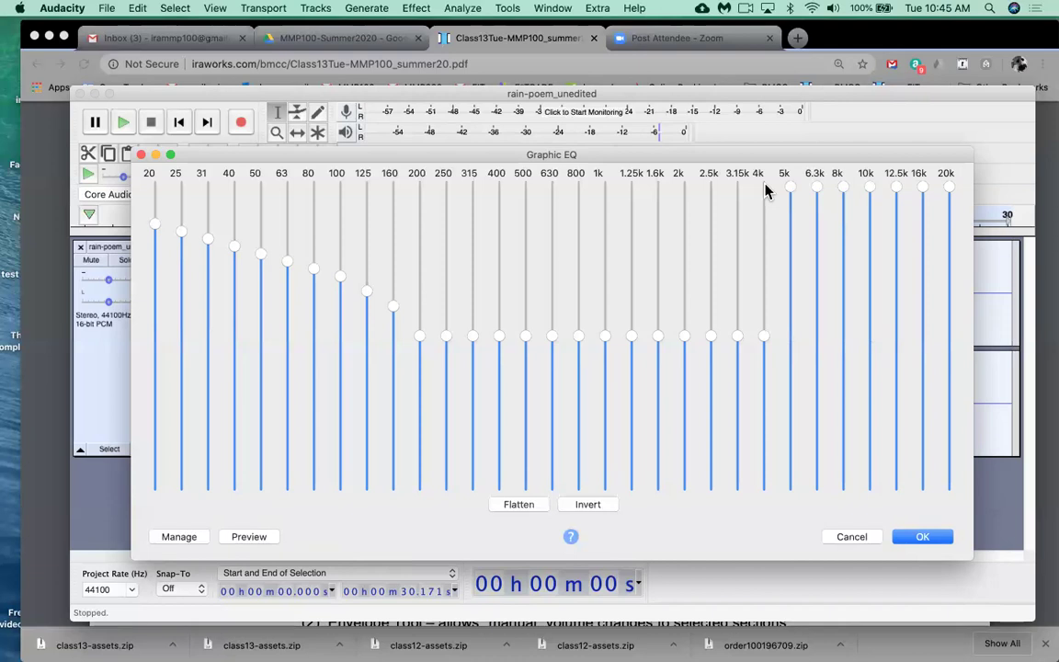
click(738, 190)
click(711, 189)
click(684, 190)
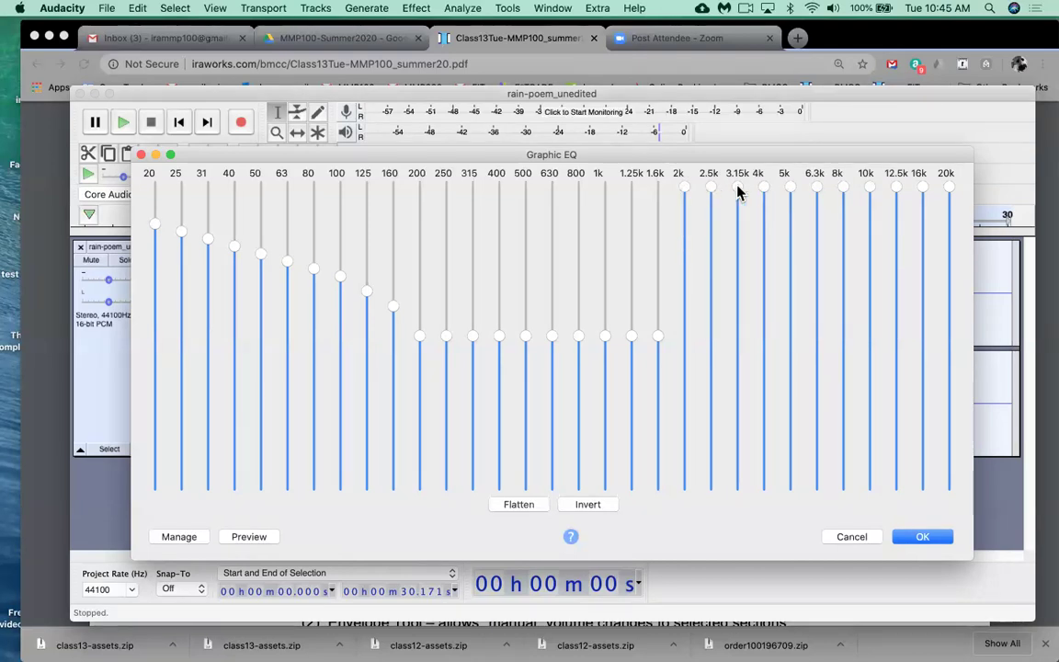
Step: Preview the exaggerated 20 dB treble boost
mouse_move(695, 194)
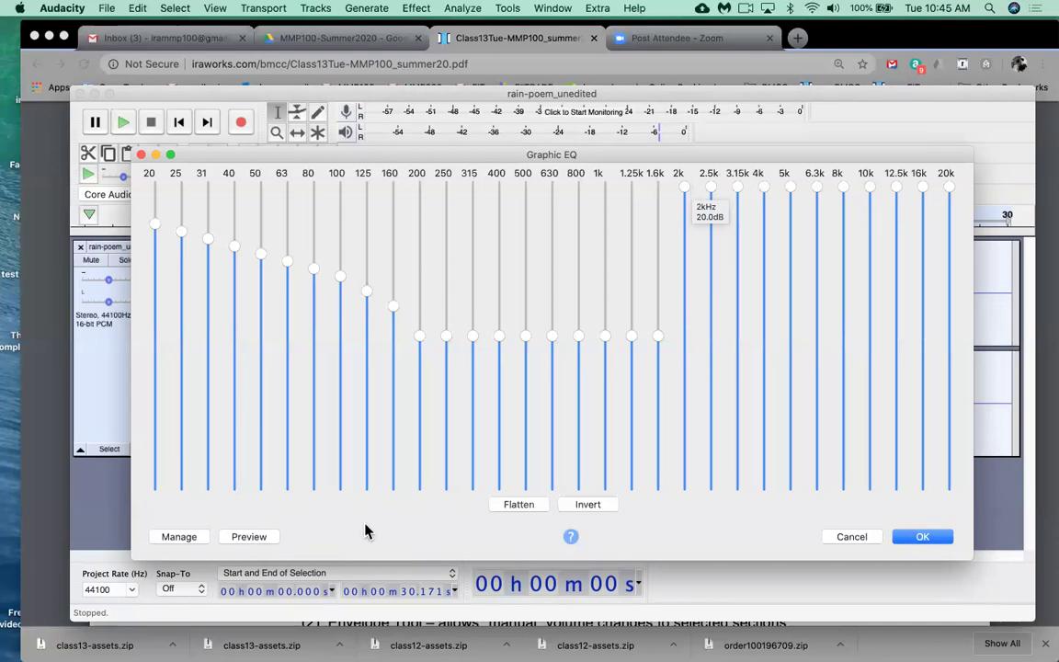
click(250, 537)
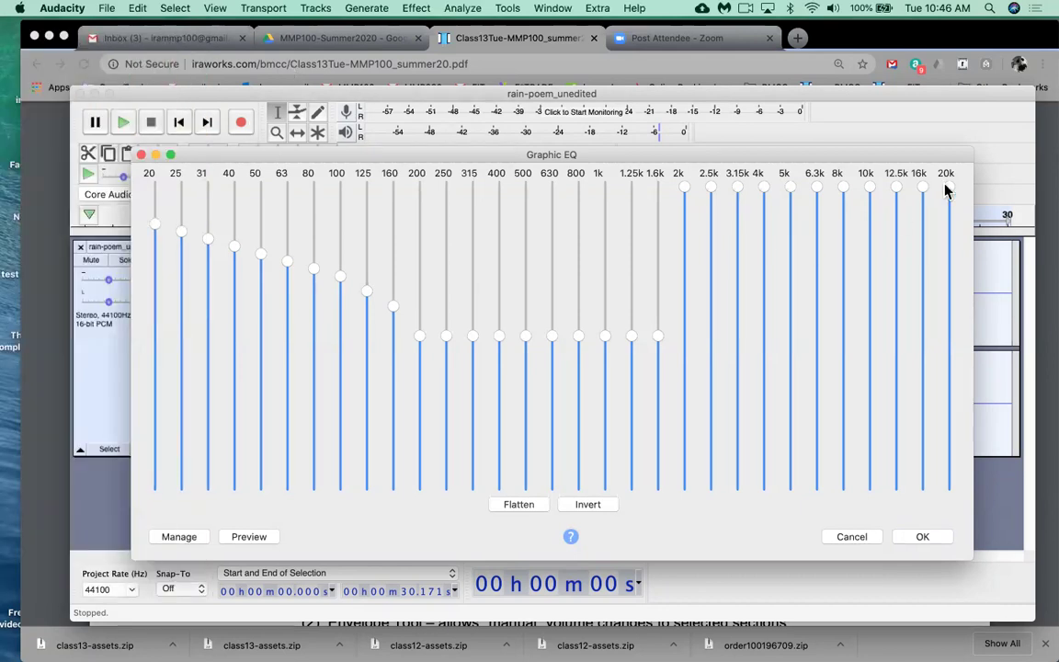
Step: Reshape the treble bands into a rising slope from about 3 dB at 2 kHz to about 14 dB at 20 kHz, and preview it
drag(950, 194, 950, 219)
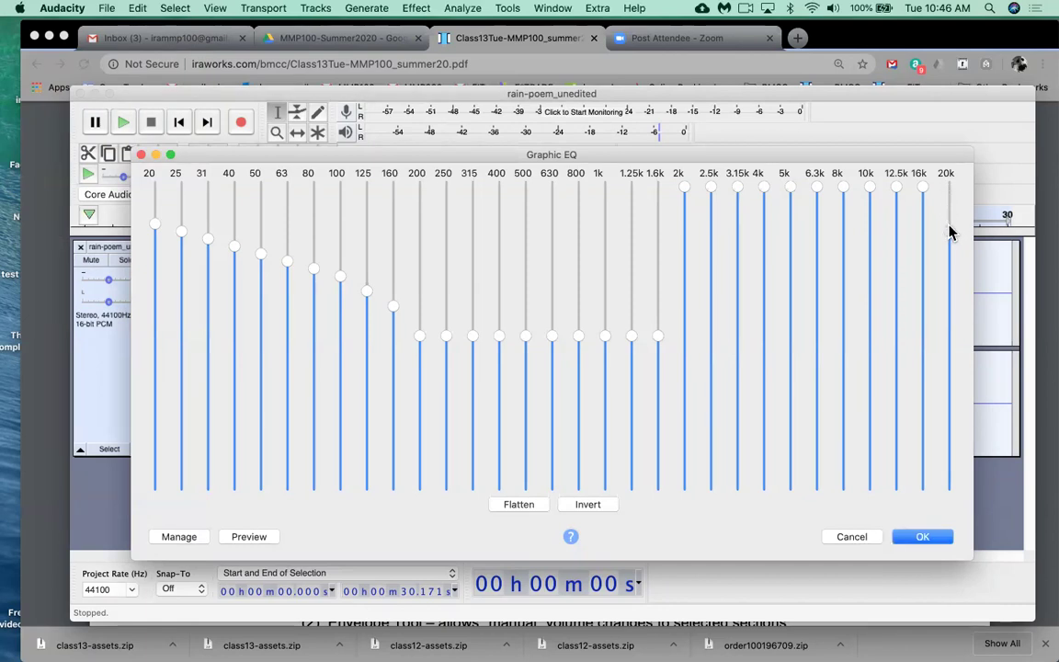
click(924, 238)
click(844, 254)
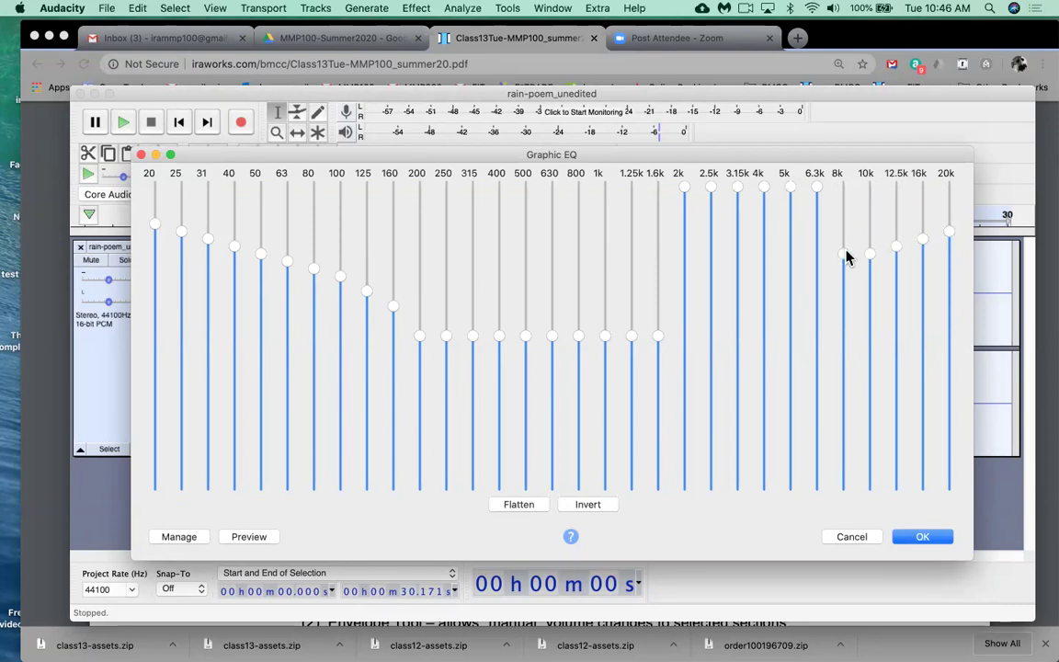
click(818, 255)
click(791, 262)
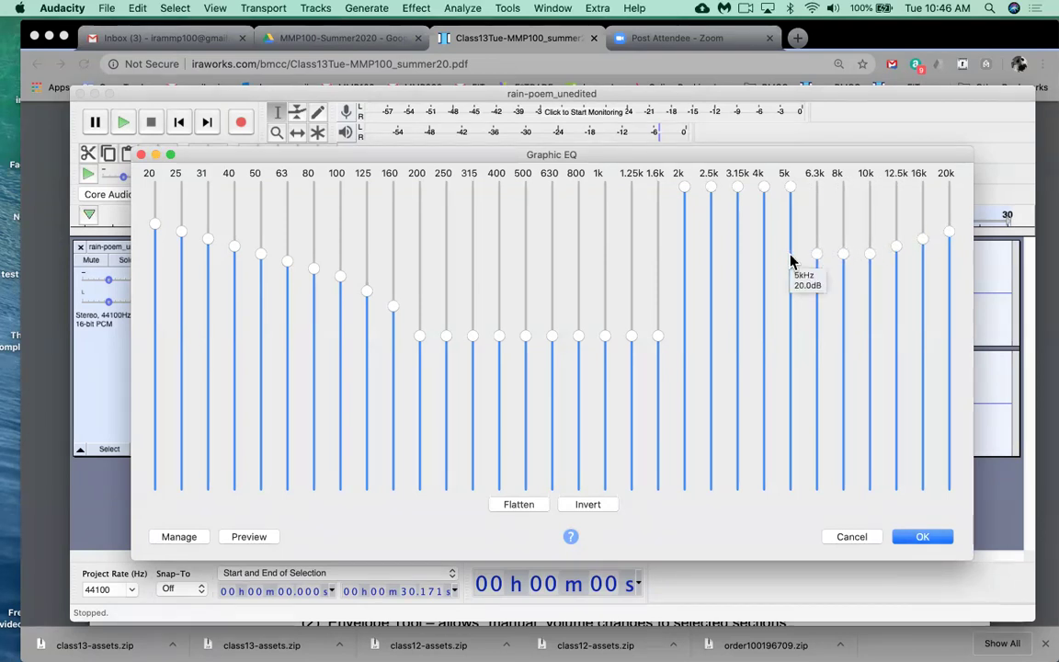
click(763, 275)
click(738, 276)
click(711, 291)
click(685, 314)
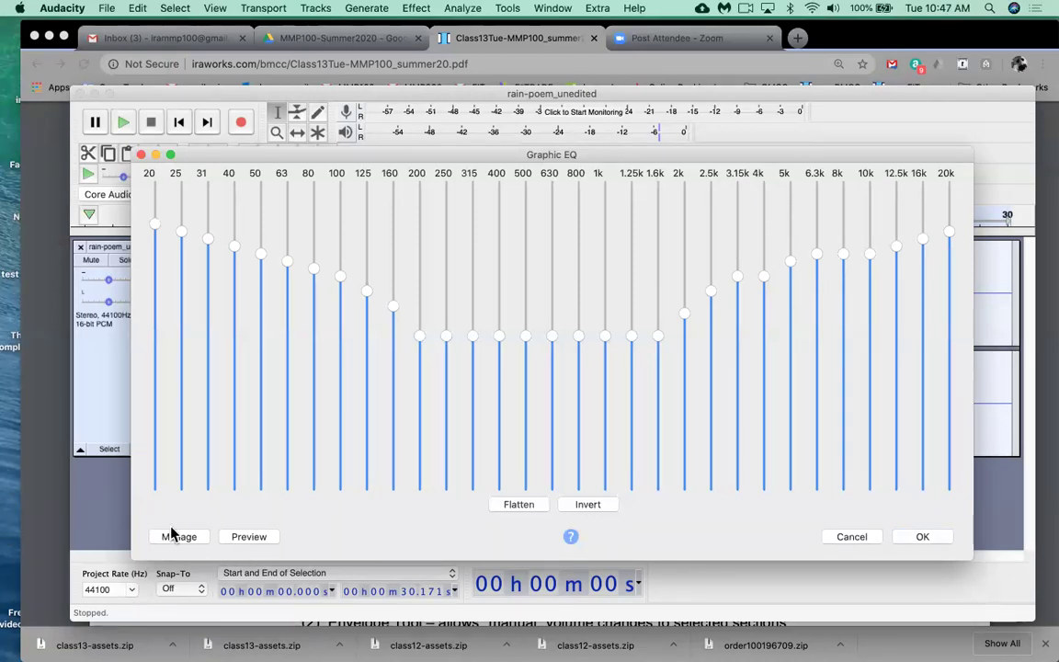
click(261, 541)
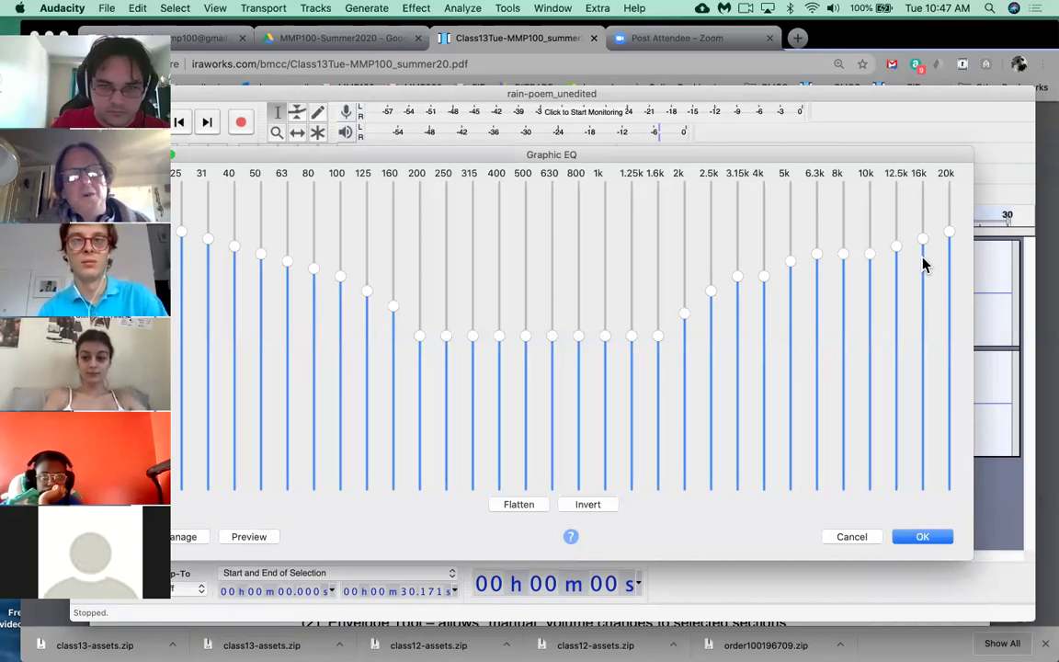
Step: Lower the treble bands to a gentler slope from about 2 dB at 2 kHz to about 12 dB at 20 kHz, and apply Graphic EQ
mouse_move(924, 264)
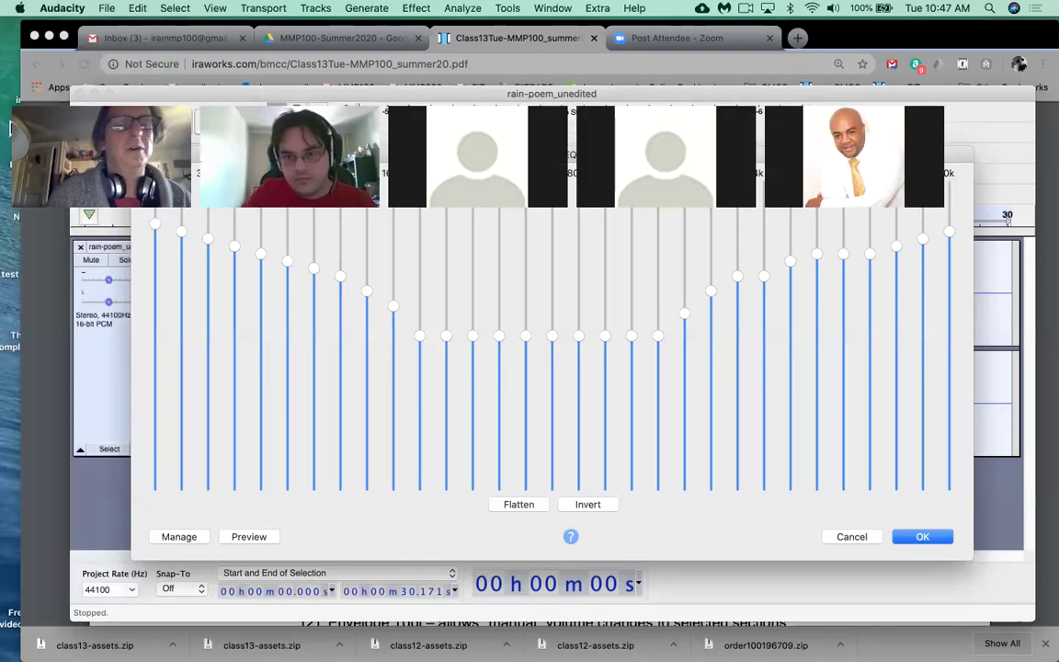
click(948, 245)
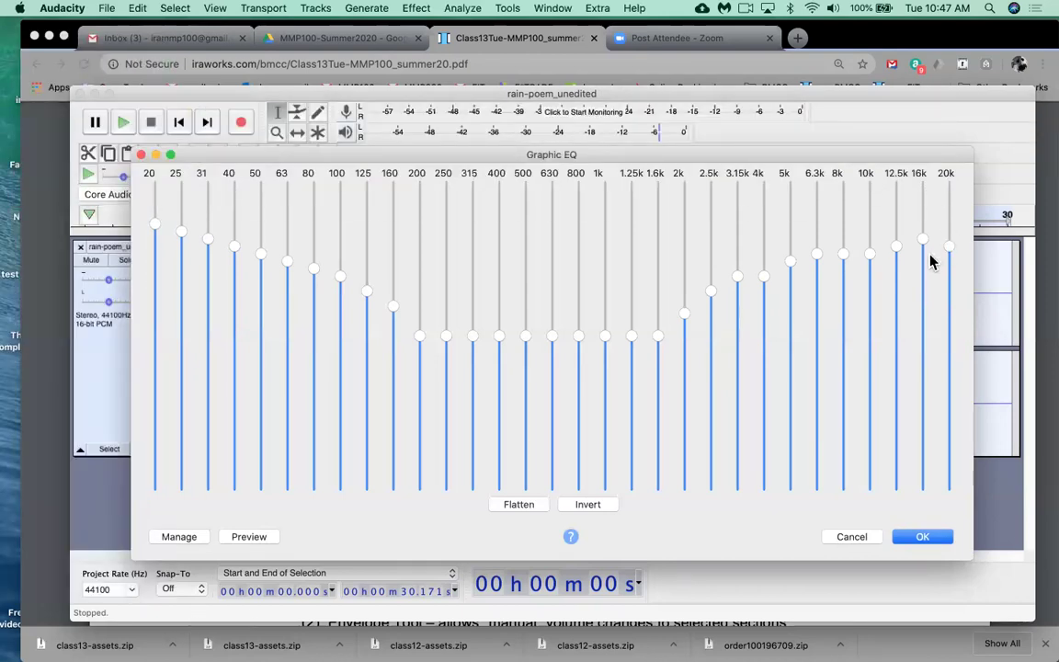
click(897, 275)
click(870, 283)
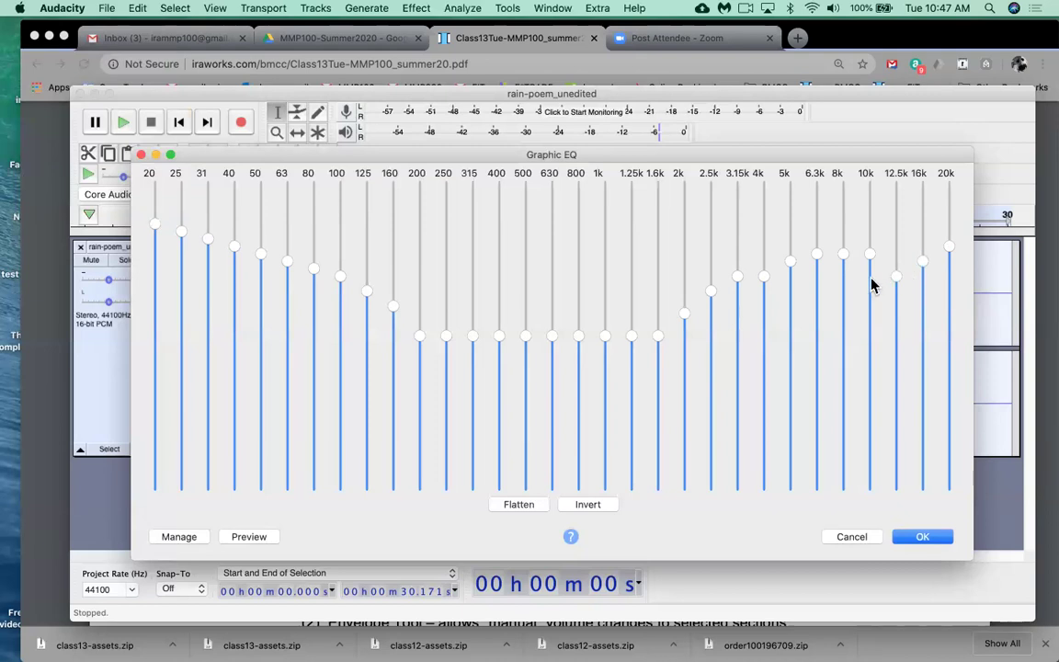
click(844, 290)
click(816, 300)
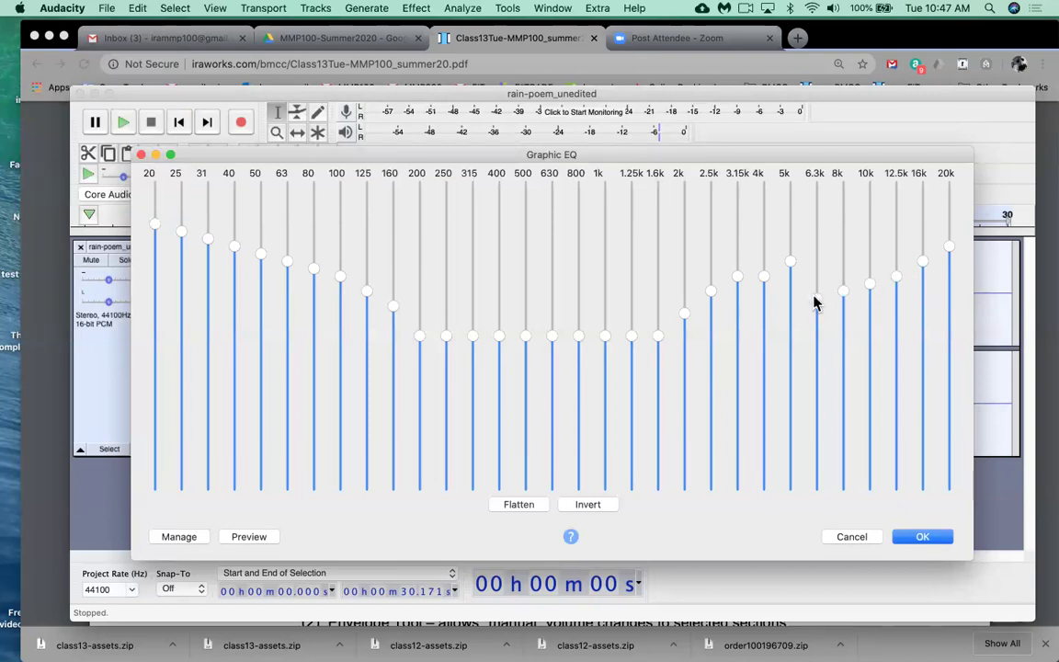
click(817, 291)
click(792, 304)
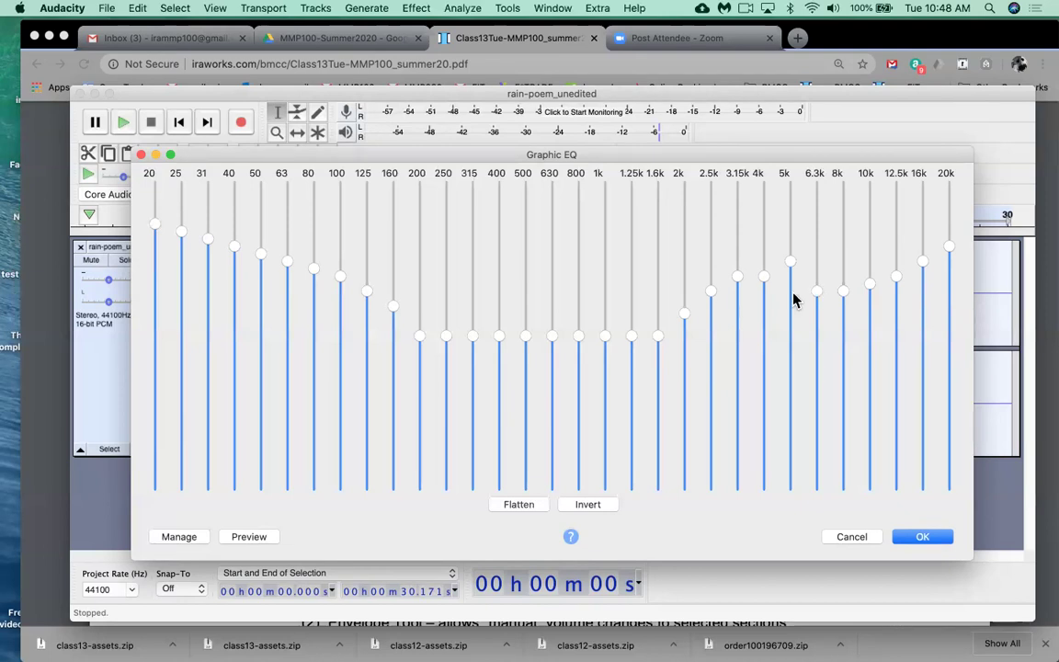
click(791, 299)
click(763, 298)
click(737, 304)
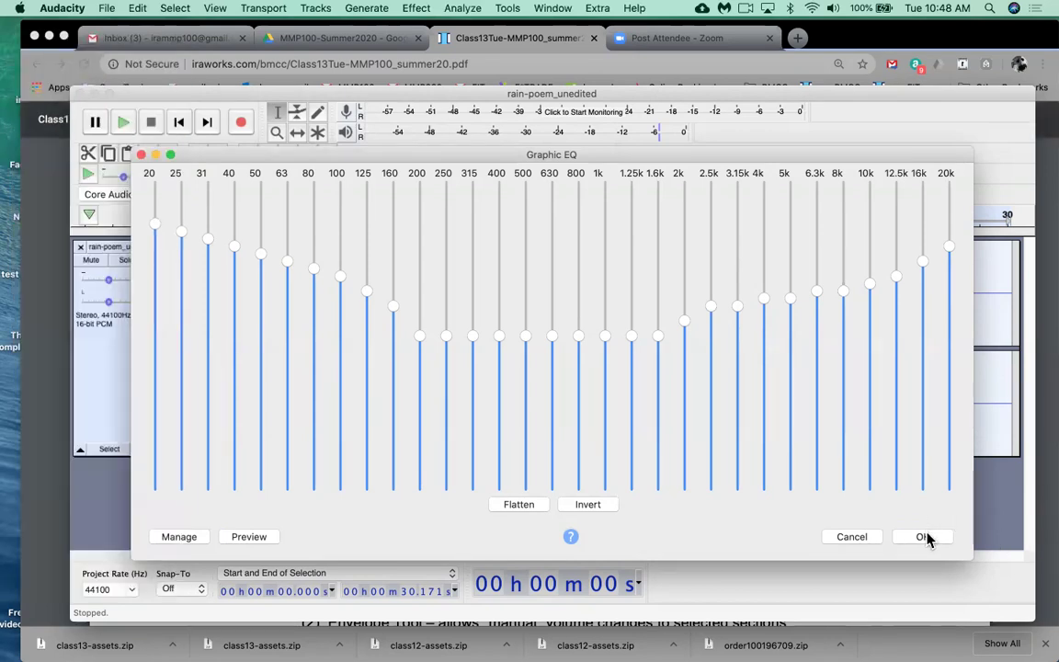
click(923, 537)
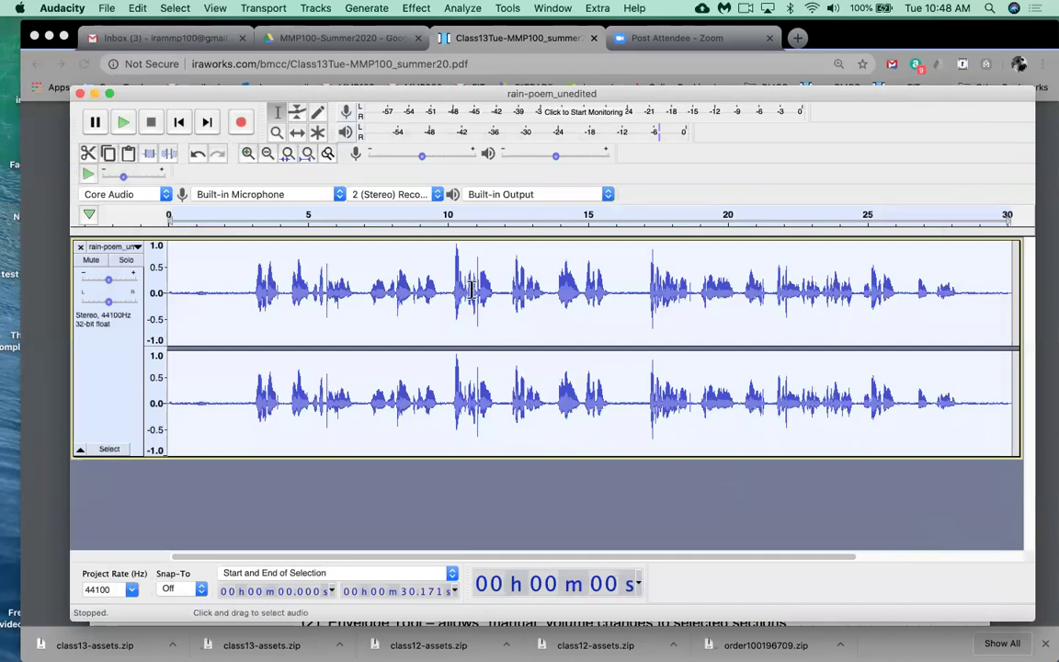
Step: Play the equalized track from about 10 seconds and stop it at about 21 seconds, placing the cursor there
click(442, 218)
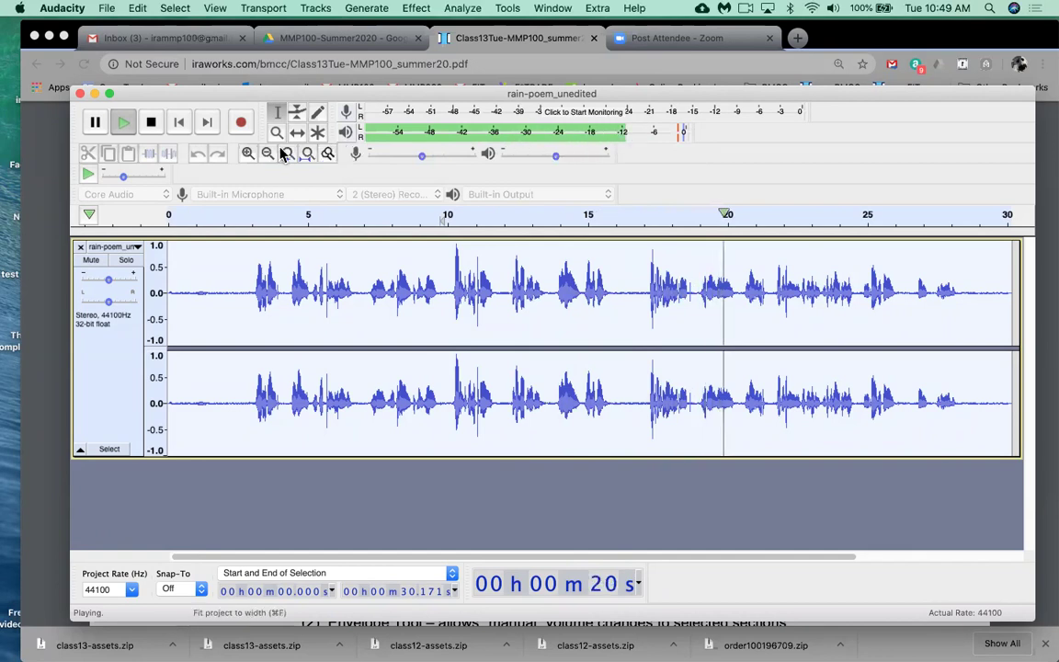
key(x)
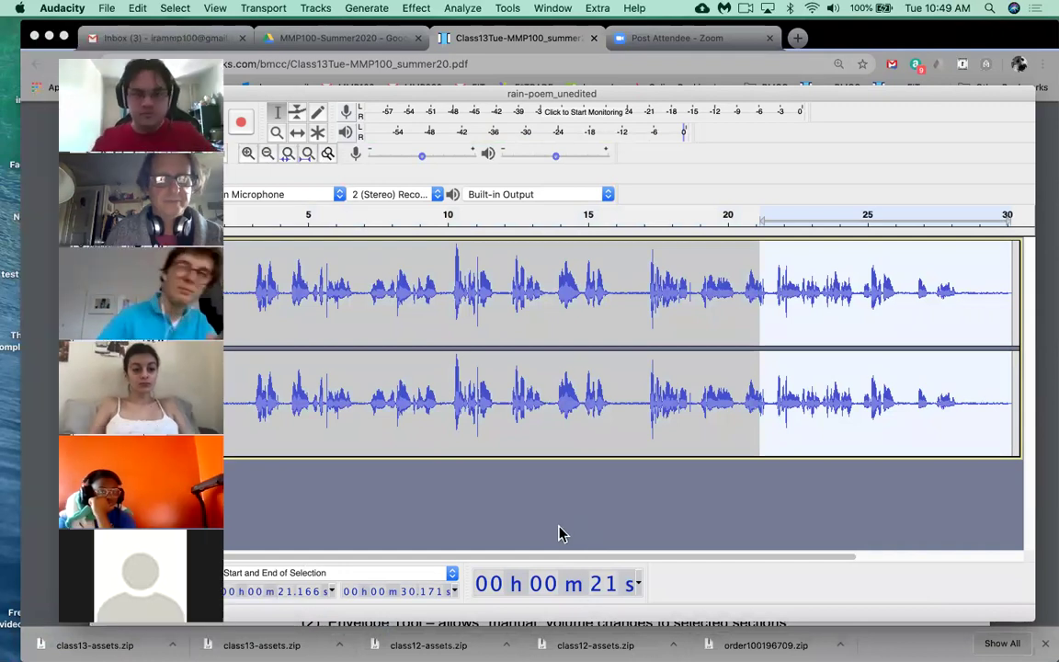
Step: Switch to the class PDF in Chrome and review the sections from Equalization through Output
mouse_move(496, 632)
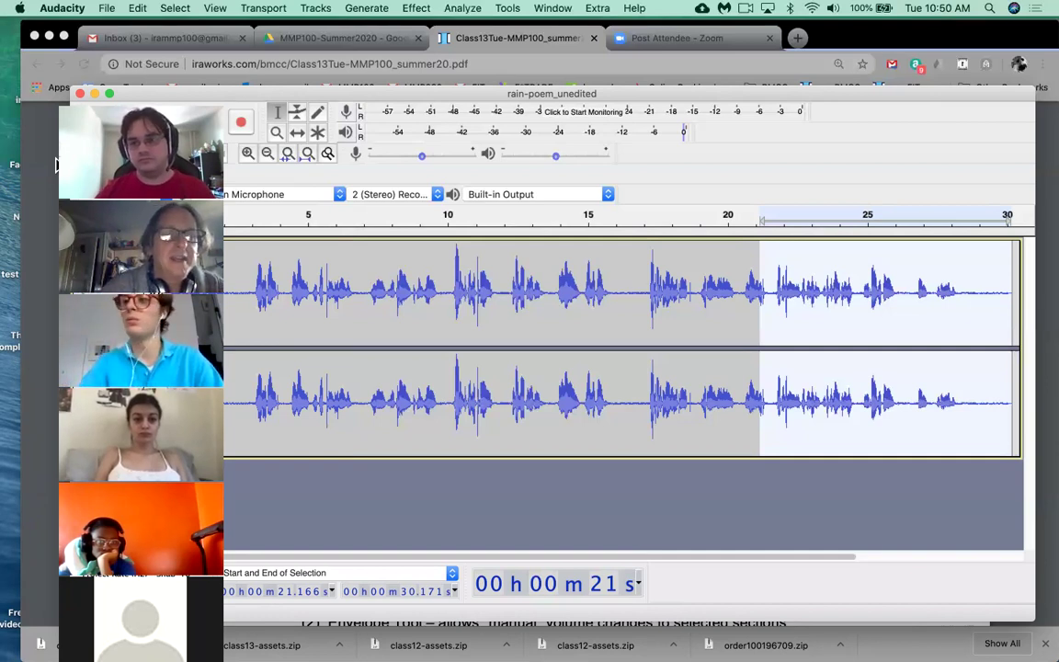
click(543, 59)
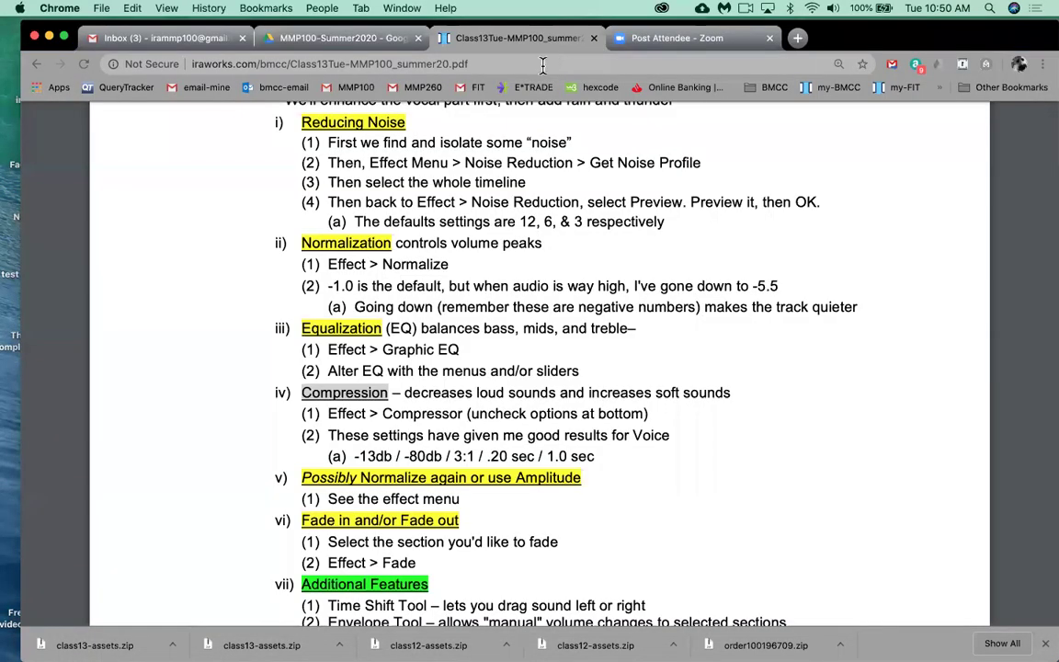
scroll(380, 307, down, 2)
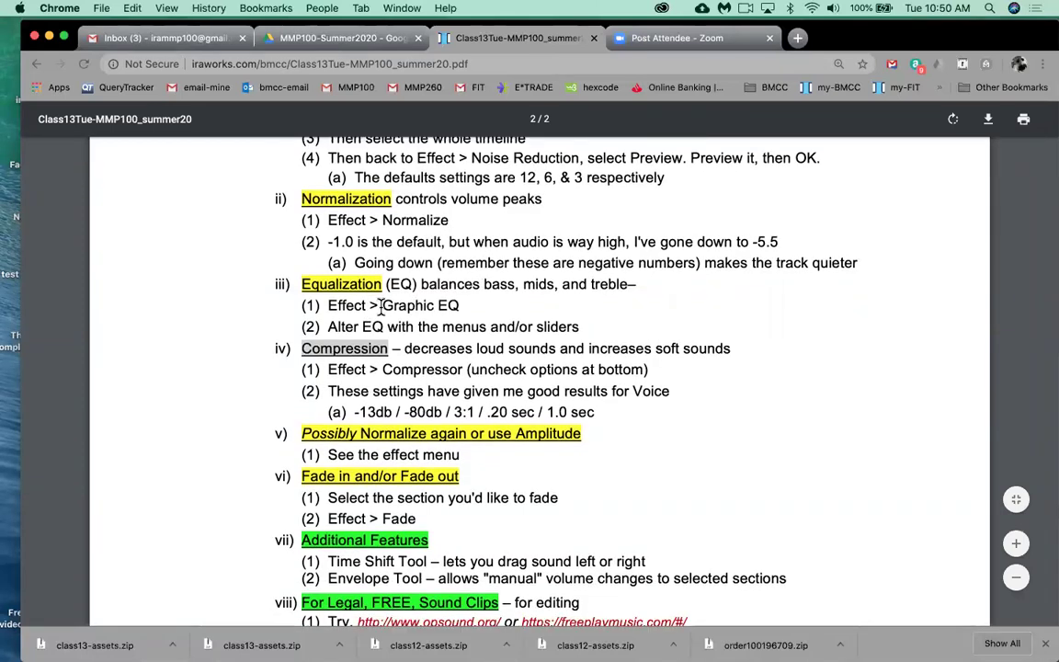
scroll(380, 306, down, 2)
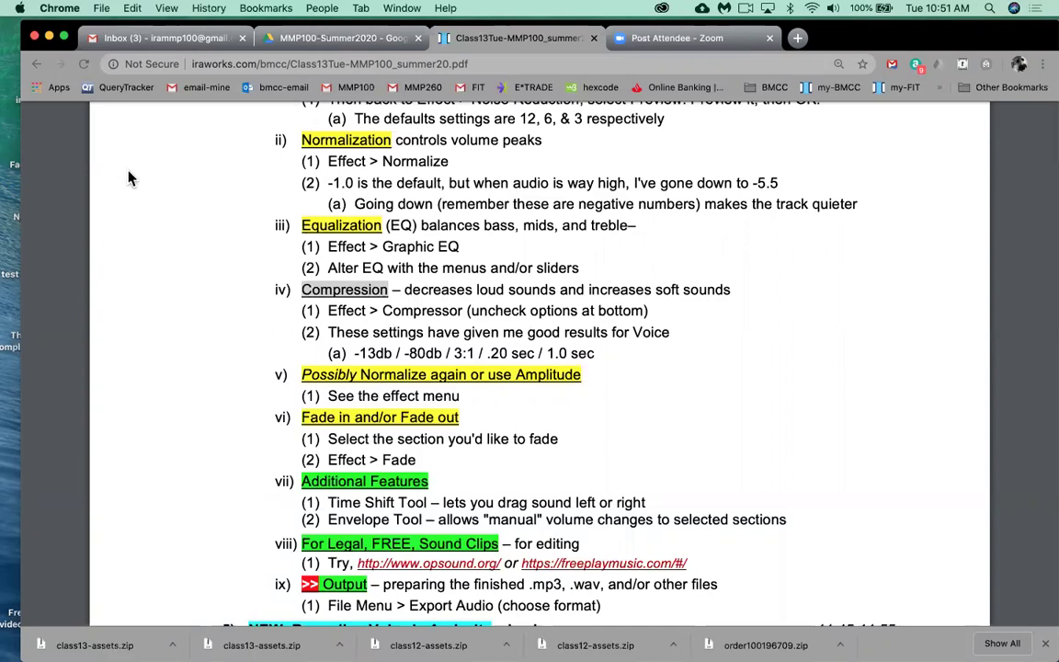
scroll(242, 330, down, 1)
scroll(243, 330, down, 3)
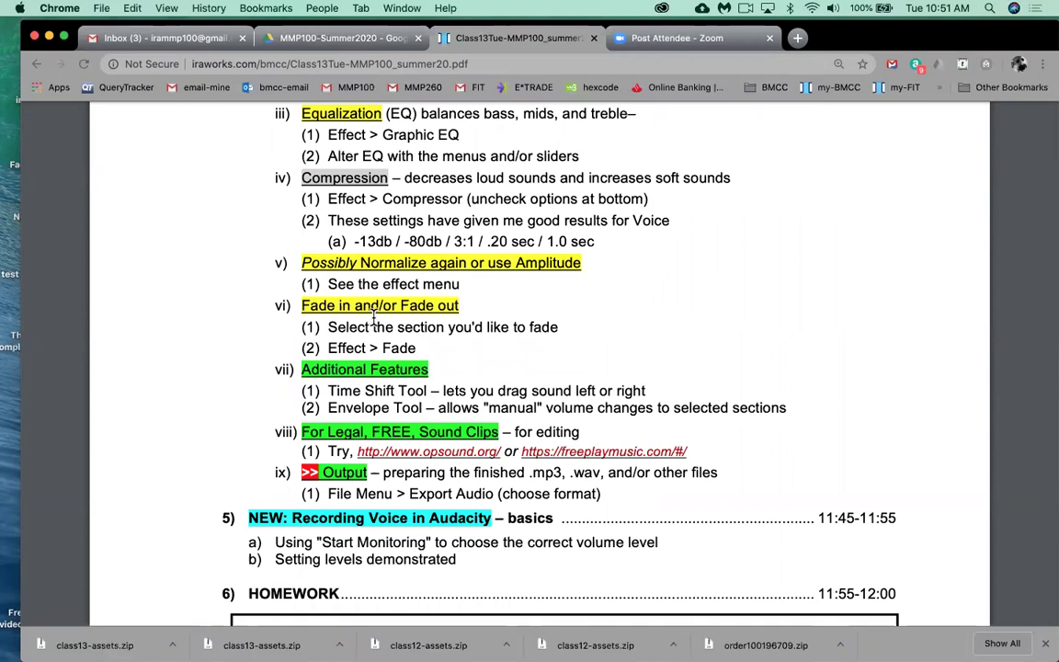
Step: Minimize the browser window, return to Audacity, and move its project window slightly up the screen
click(51, 37)
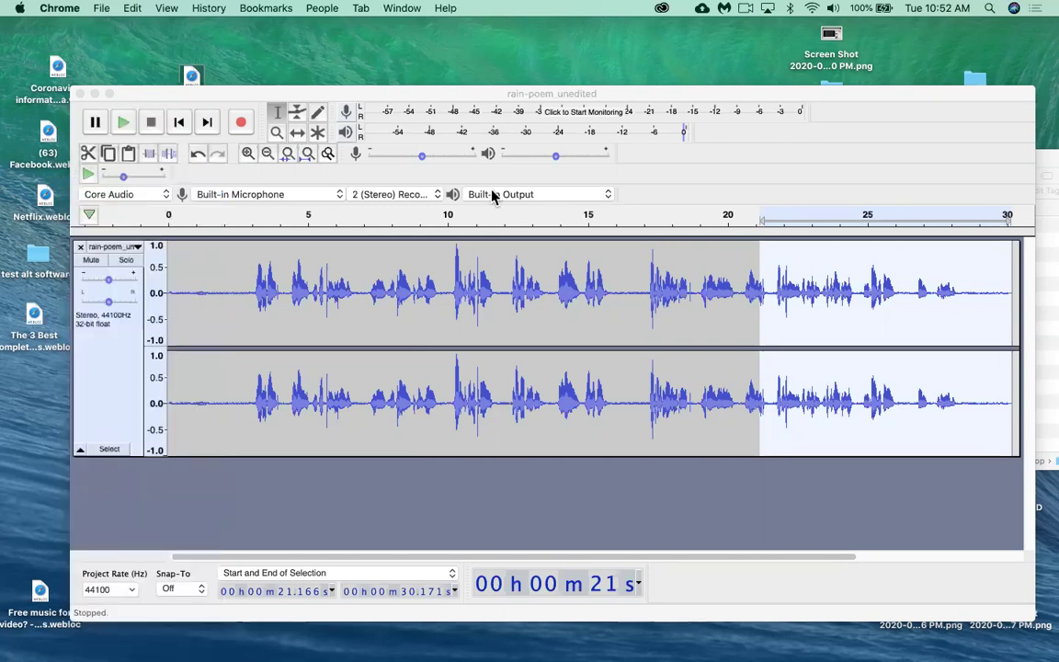
click(230, 99)
drag(230, 100, 220, 66)
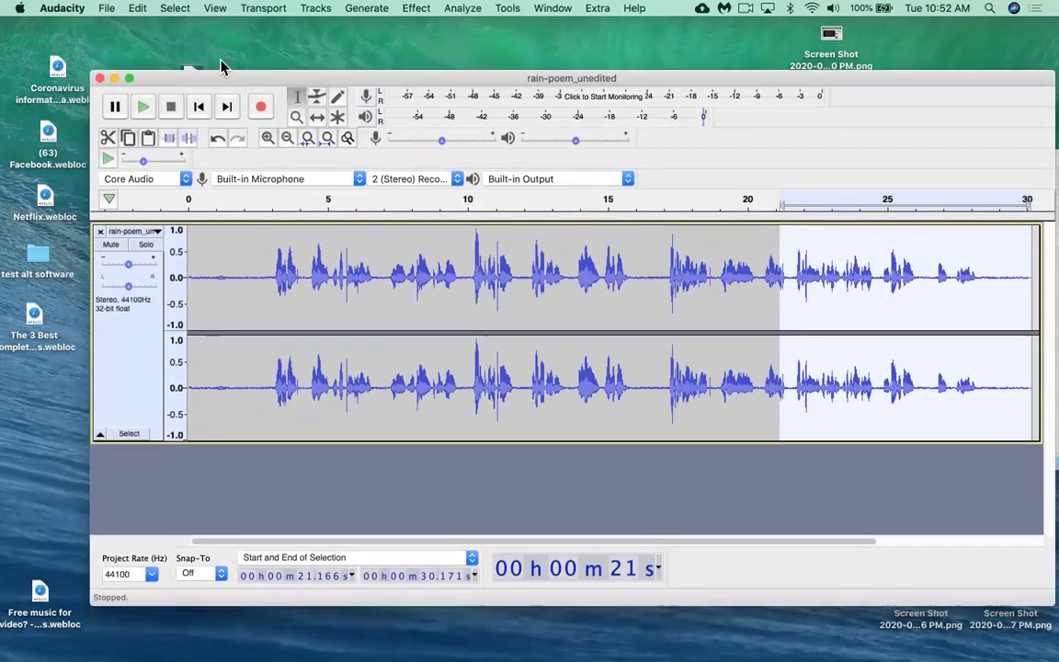
Step: Import rainstorm.mp3 from the class13-assets folder as a new audio track in the project
click(104, 11)
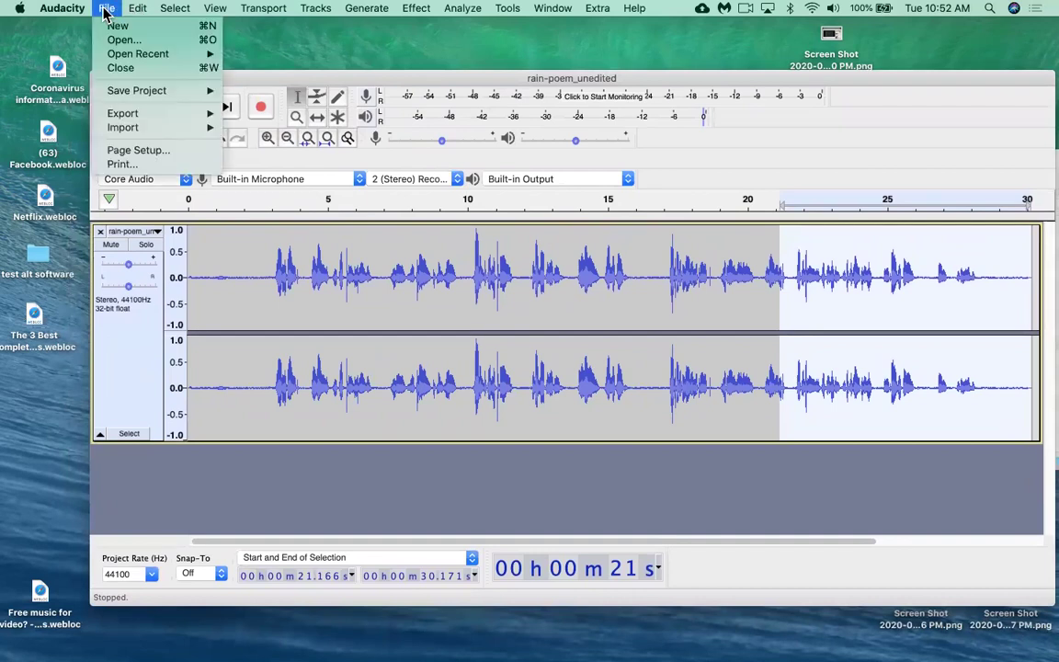
mouse_move(124, 129)
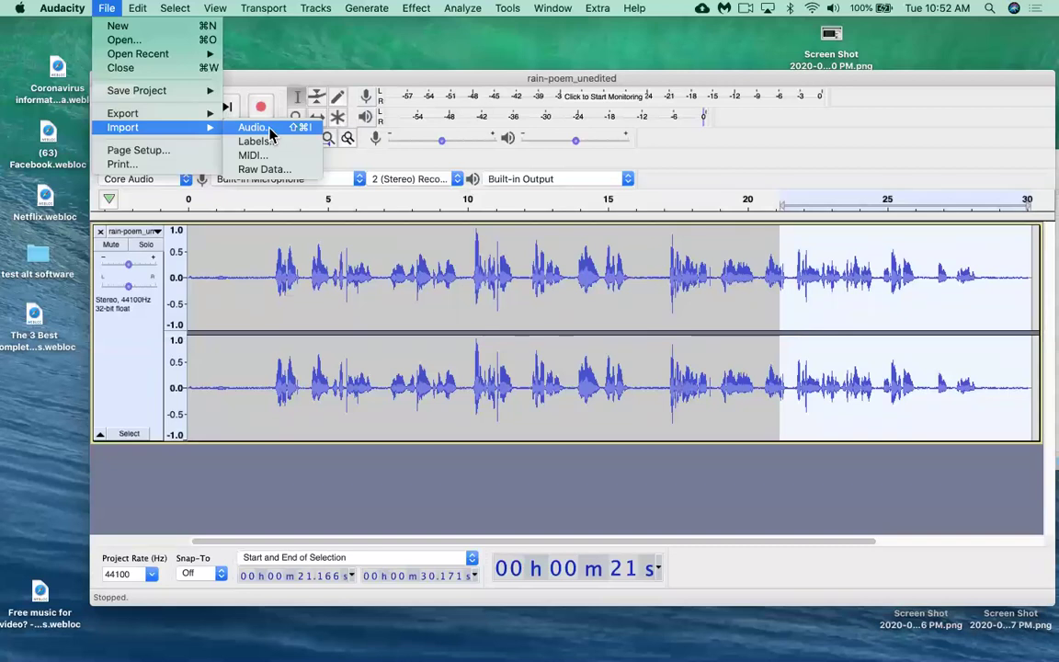
click(269, 132)
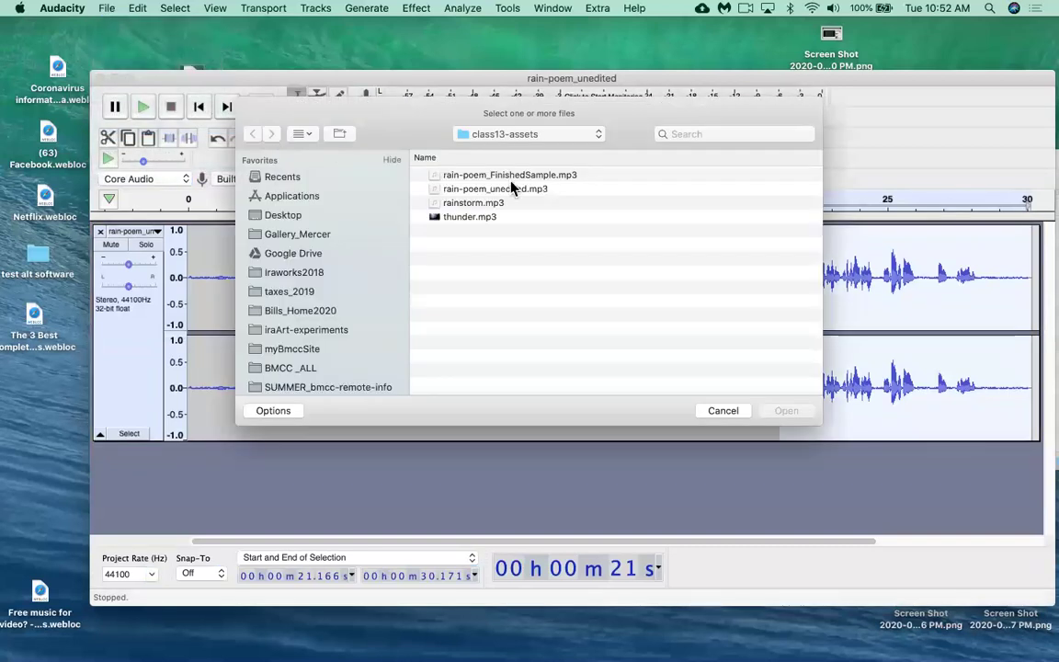
click(504, 135)
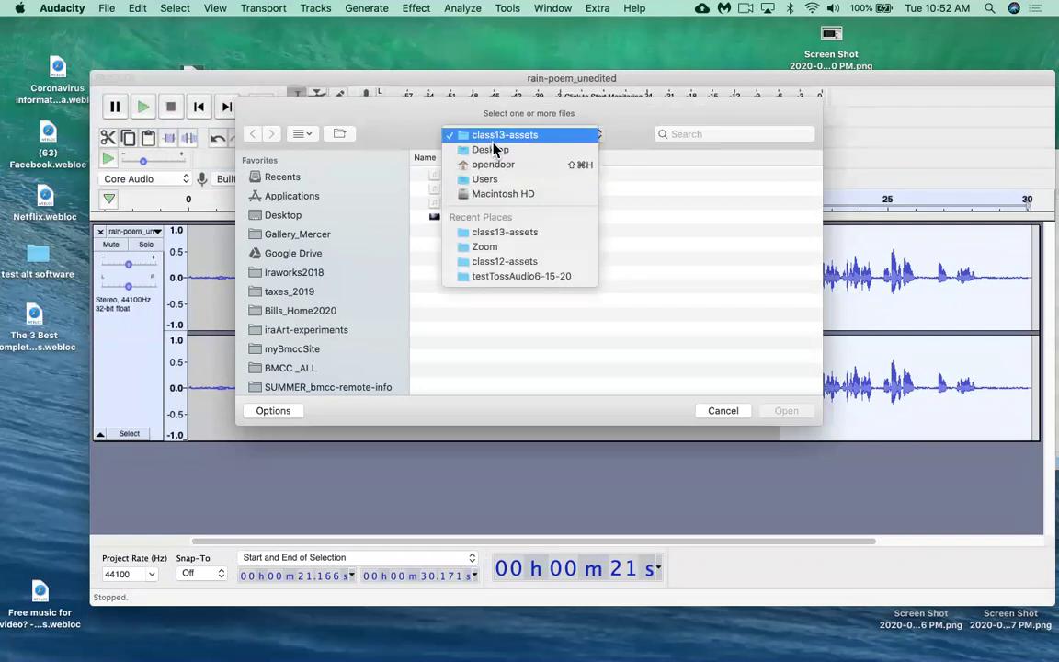
click(507, 138)
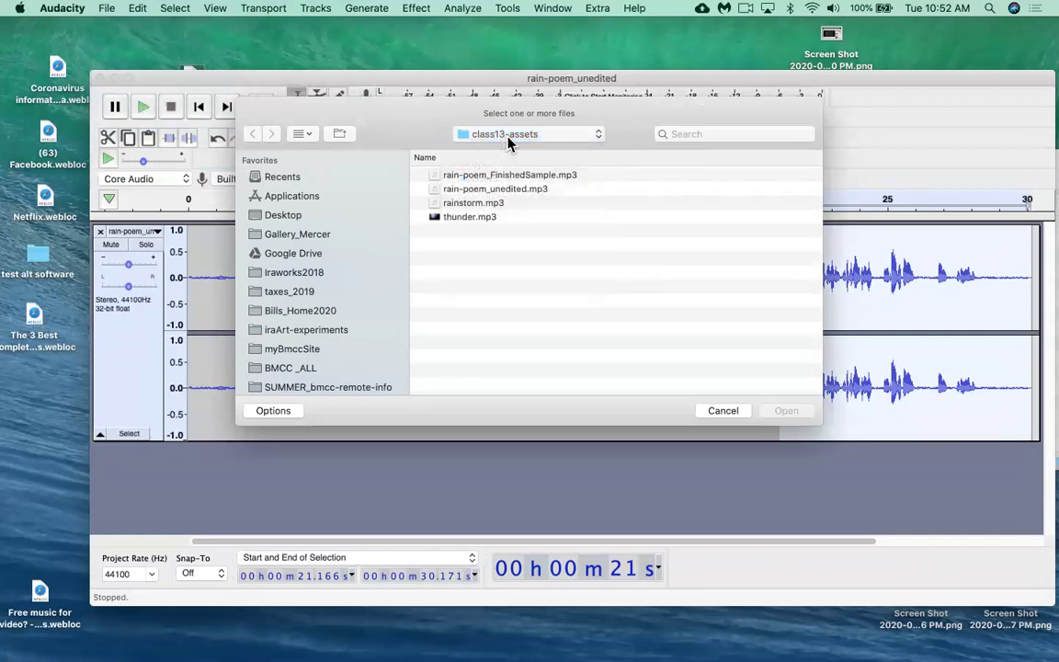
click(487, 207)
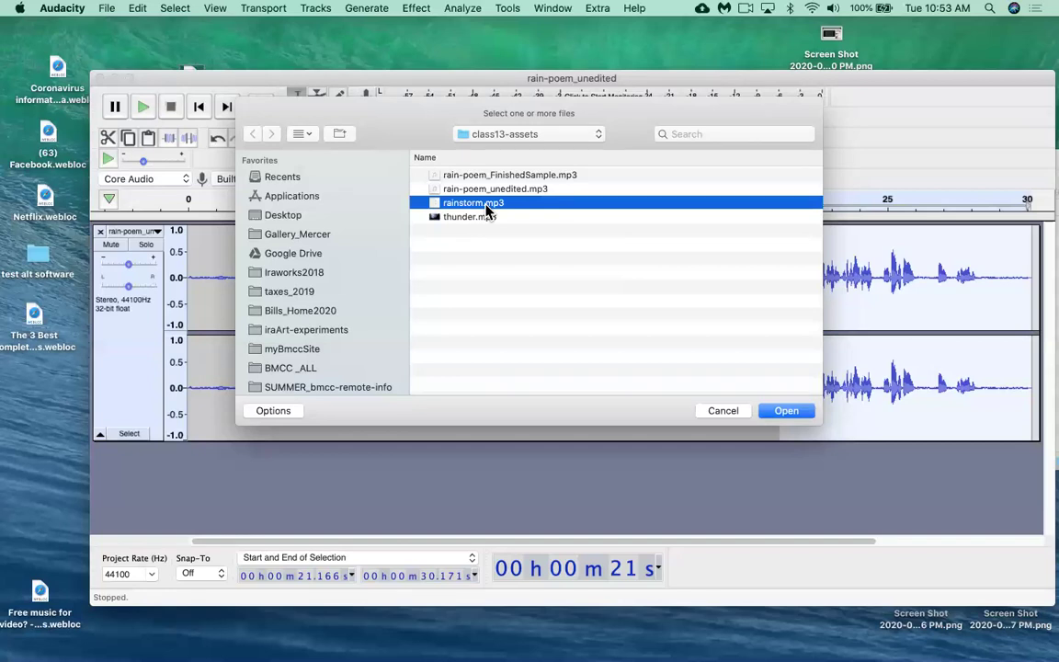
click(786, 414)
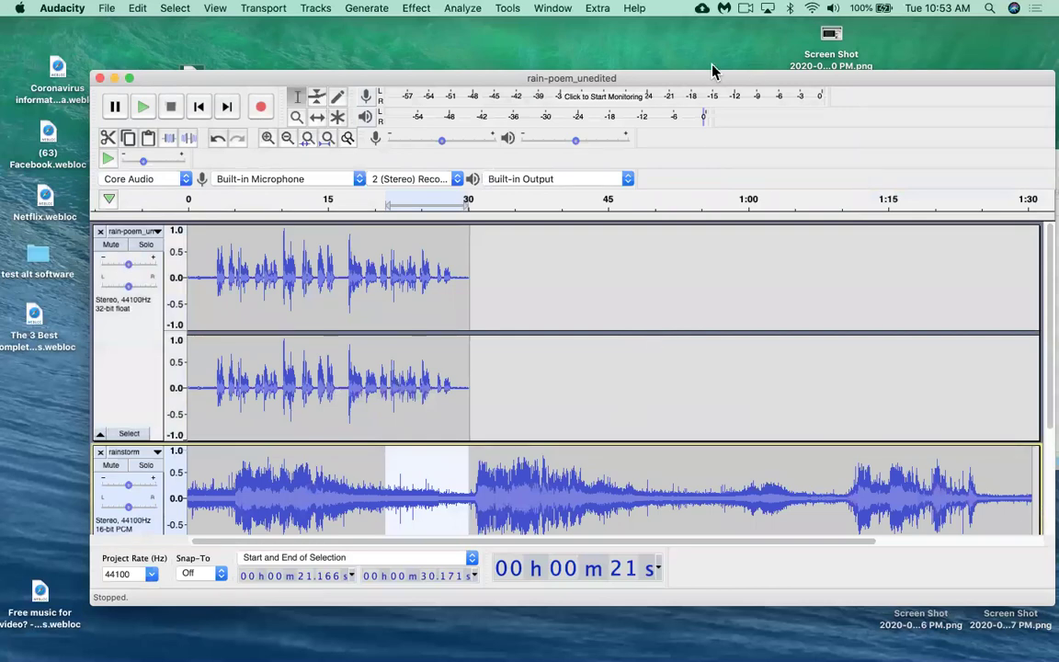
Step: Reposition and enlarge the project window, and reduce the rain-poem track's height to make room for the rainstorm track
drag(714, 81, 644, 62)
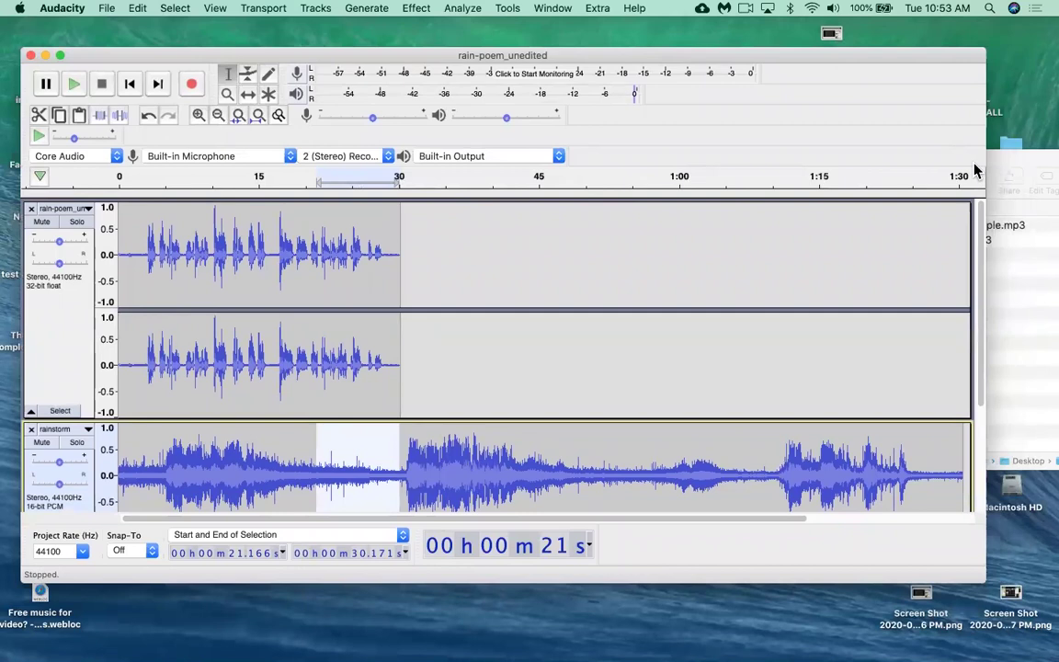
drag(987, 233, 1049, 232)
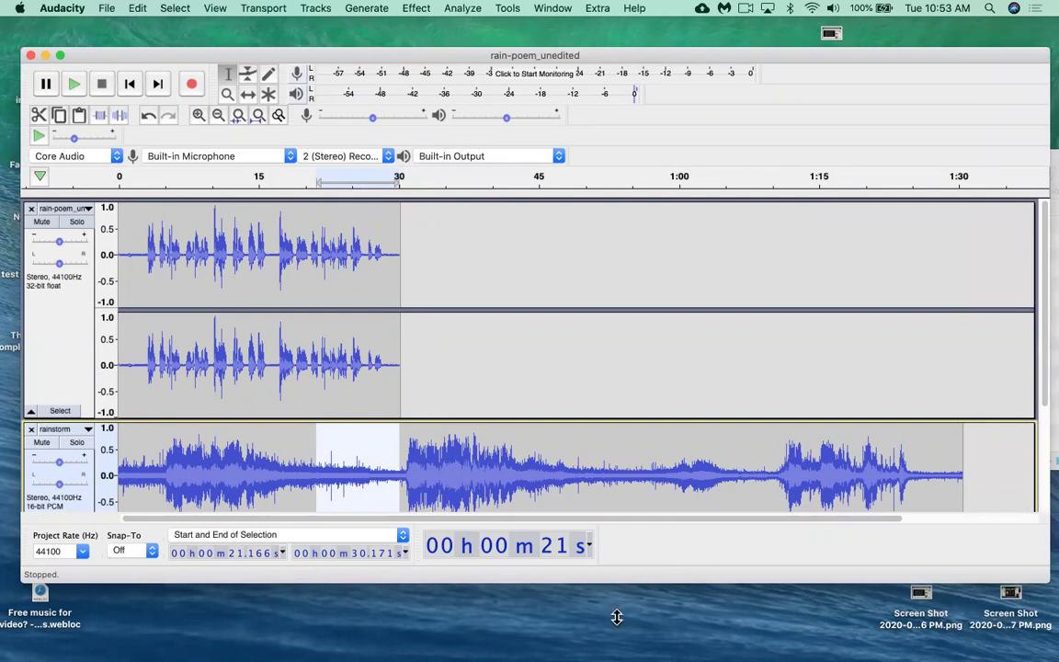
drag(615, 580, 616, 626)
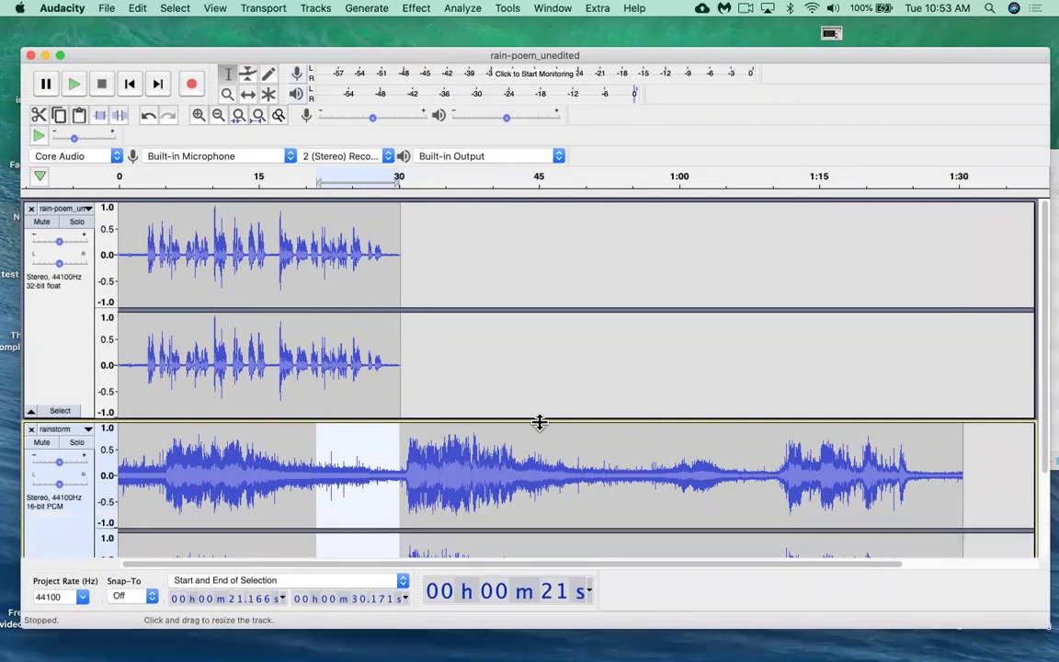
click(542, 273)
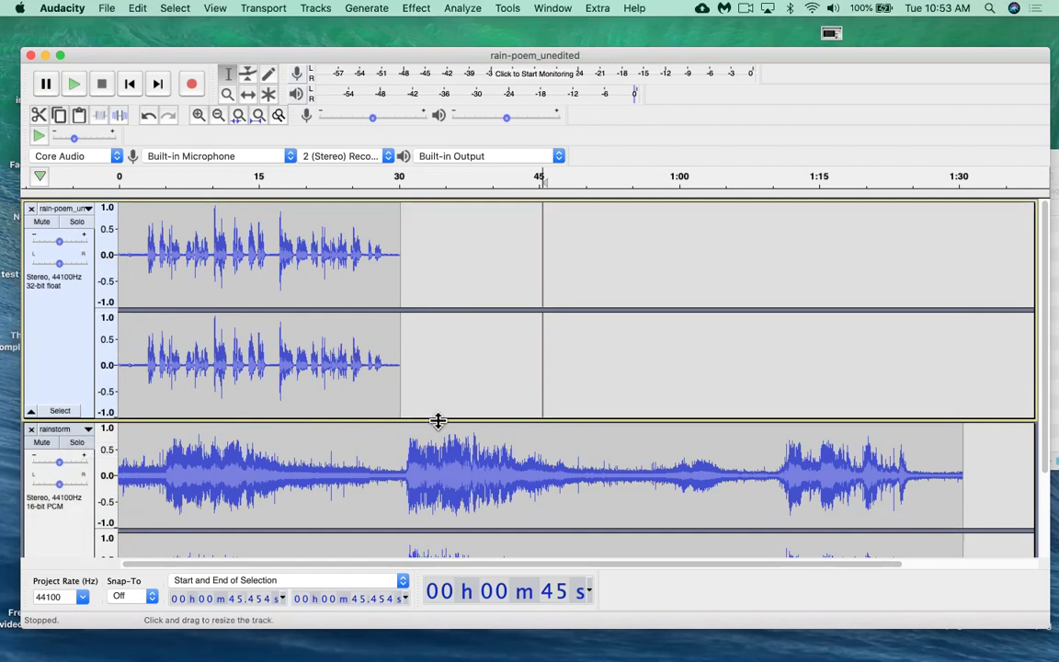
drag(439, 418, 443, 352)
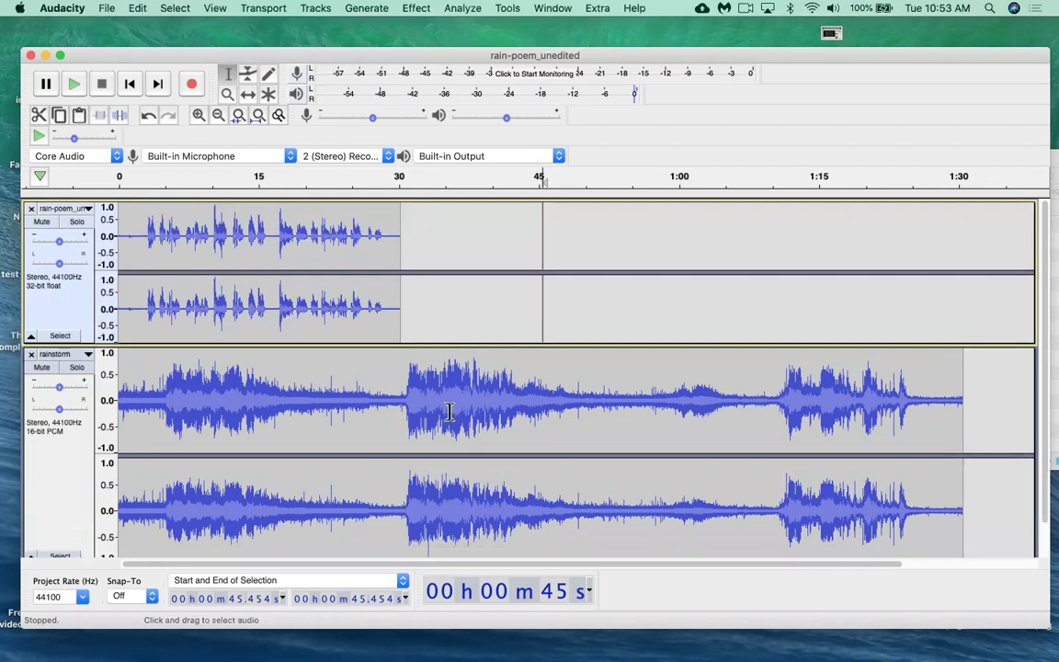
Step: Trim the rainstorm track by deleting everything from about 41.8 s to its end
mouse_move(455, 451)
mouse_down()
mouse_move(455, 400)
mouse_move(455, 466)
mouse_move(456, 426)
mouse_move(458, 448)
mouse_up()
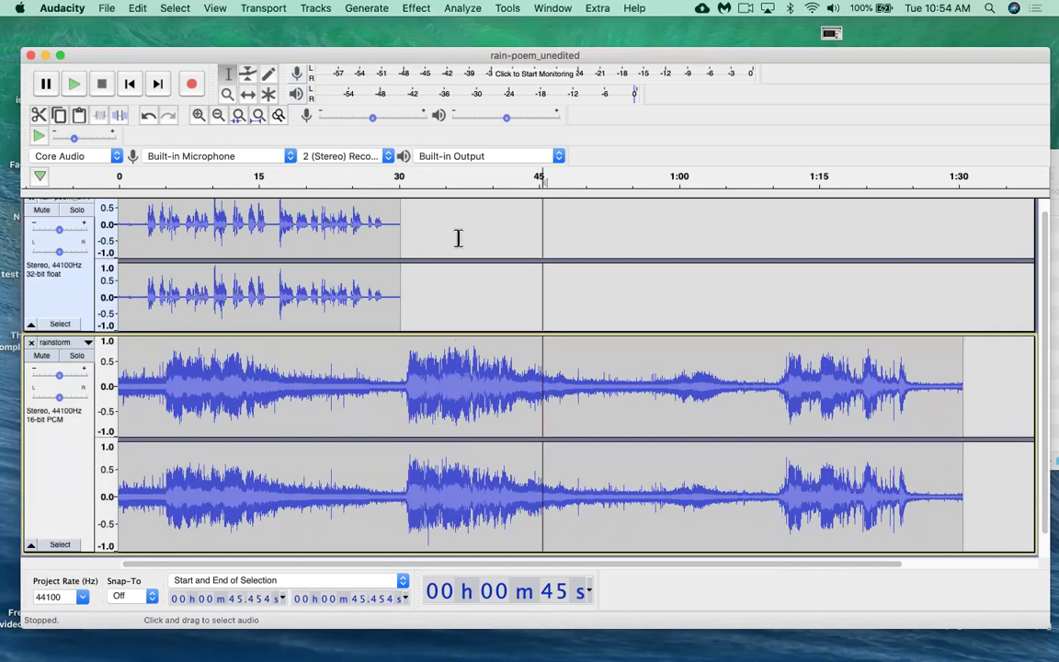
scroll(416, 261, right, 3)
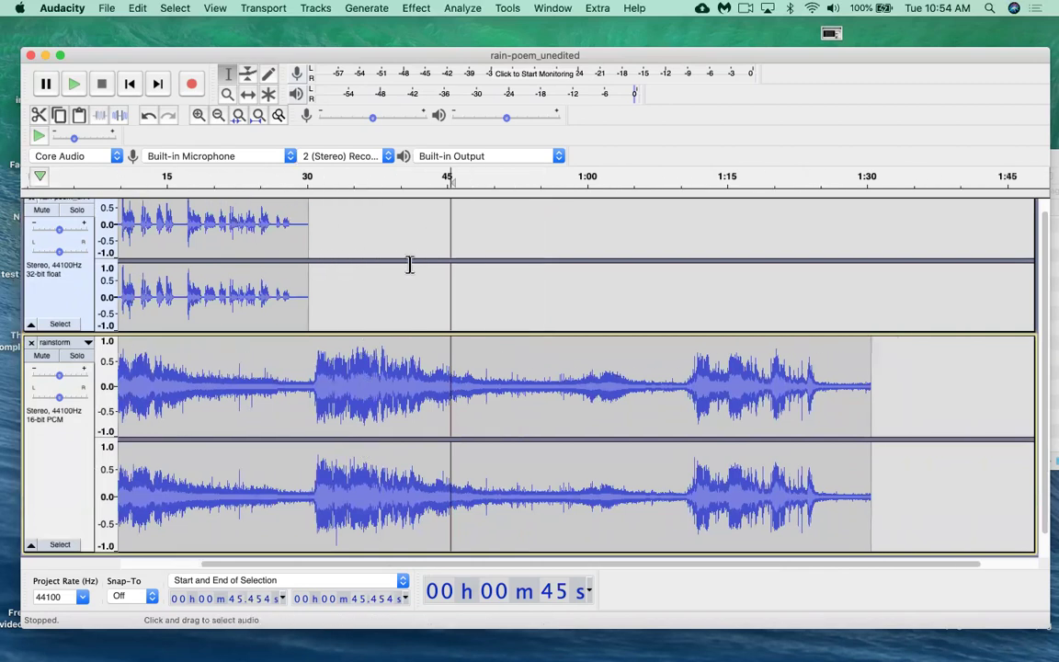
scroll(409, 265, down, 1)
scroll(409, 265, left, 3)
scroll(409, 265, up, 2)
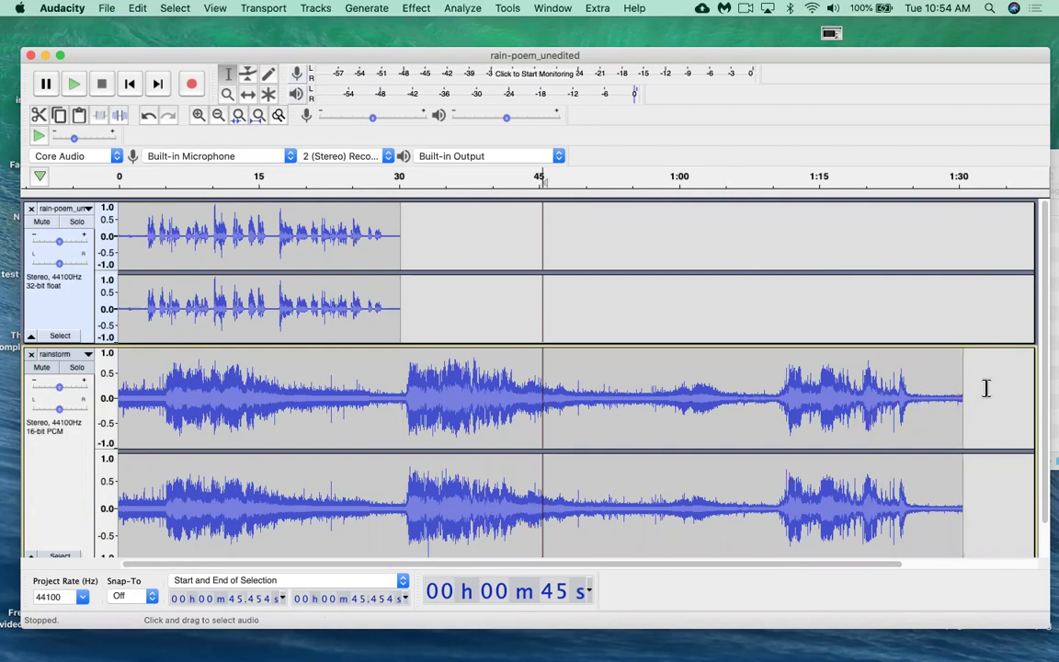
drag(987, 390, 507, 411)
scroll(506, 411, down, 1)
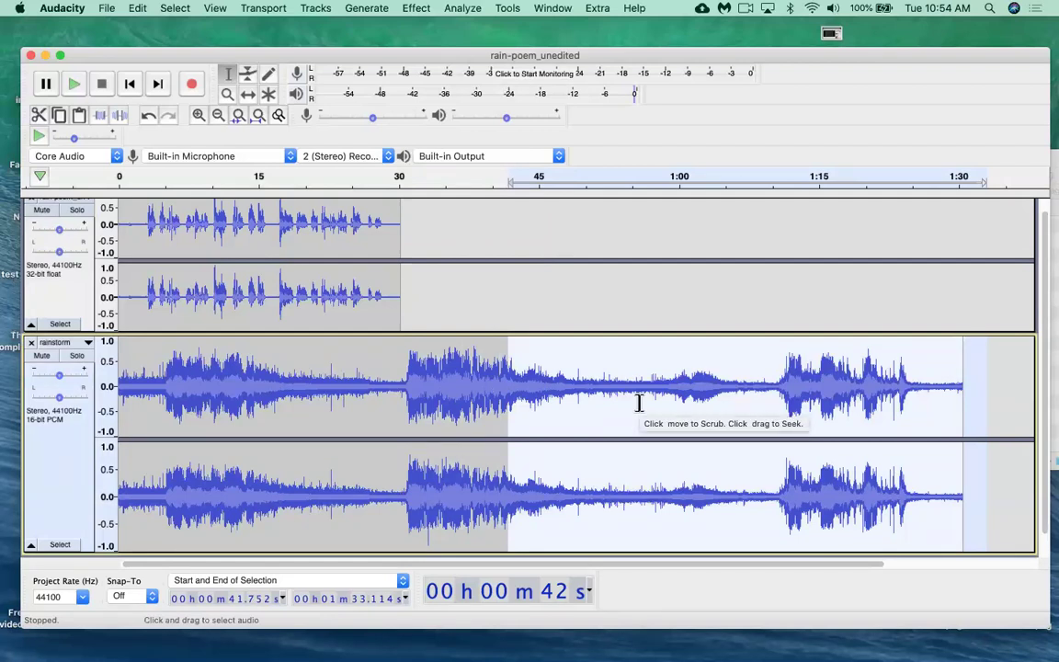
key(Delete)
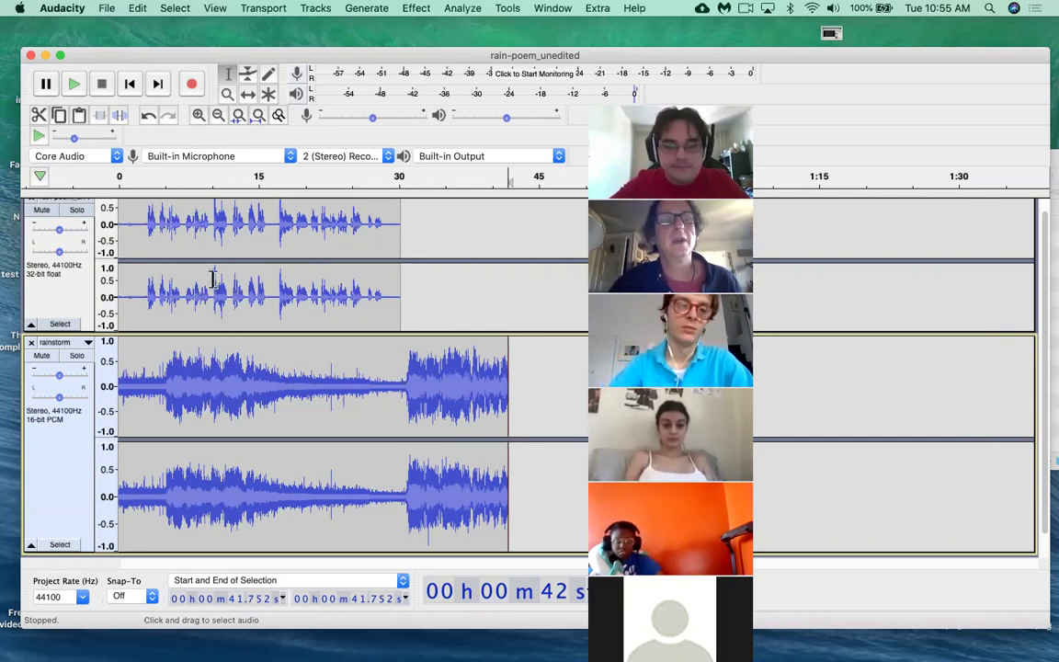
Step: Play both tracks together from the start for a few seconds to check the volume balance
click(131, 85)
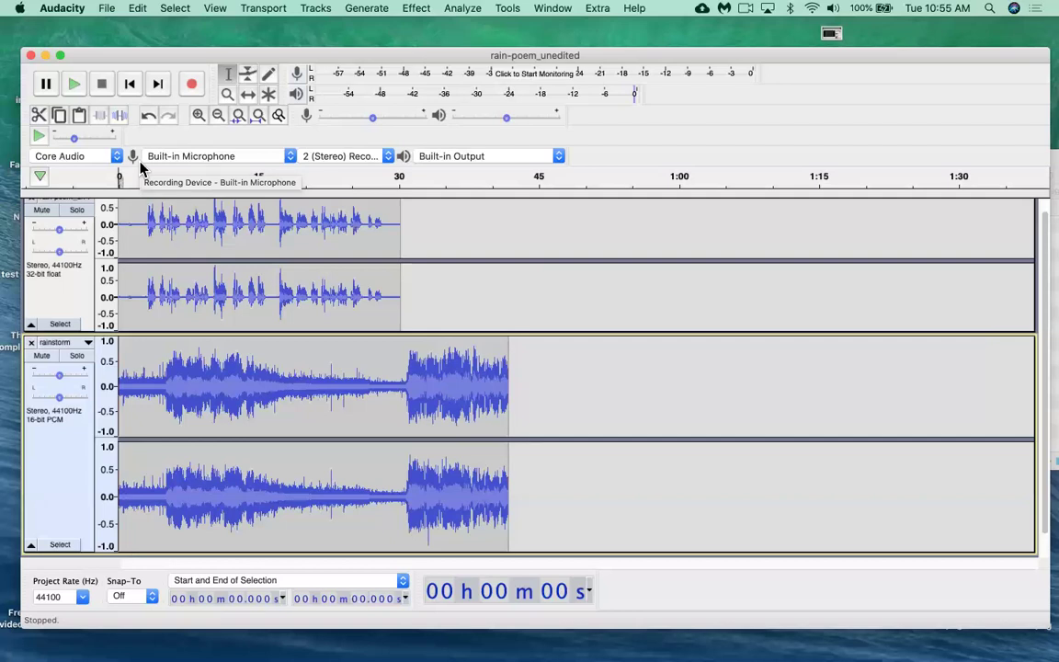
click(76, 84)
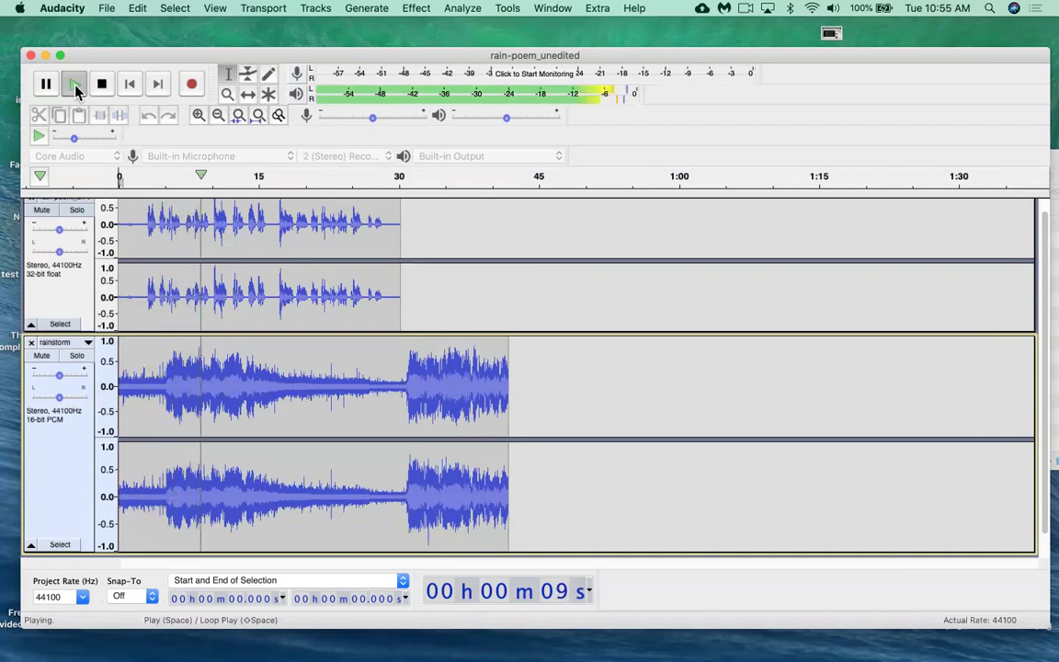
click(101, 84)
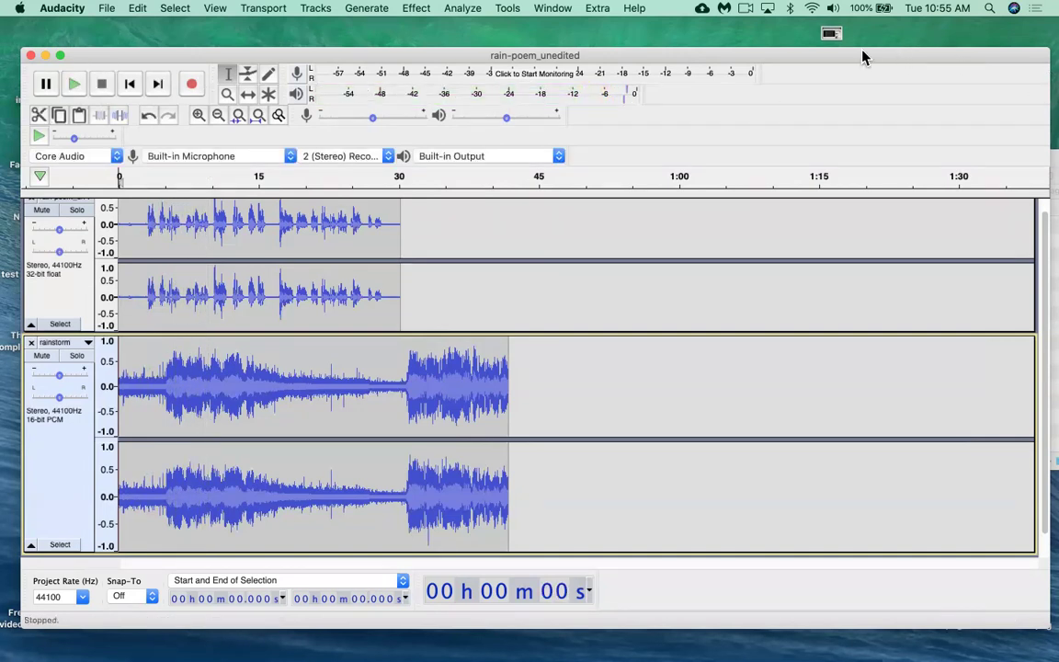
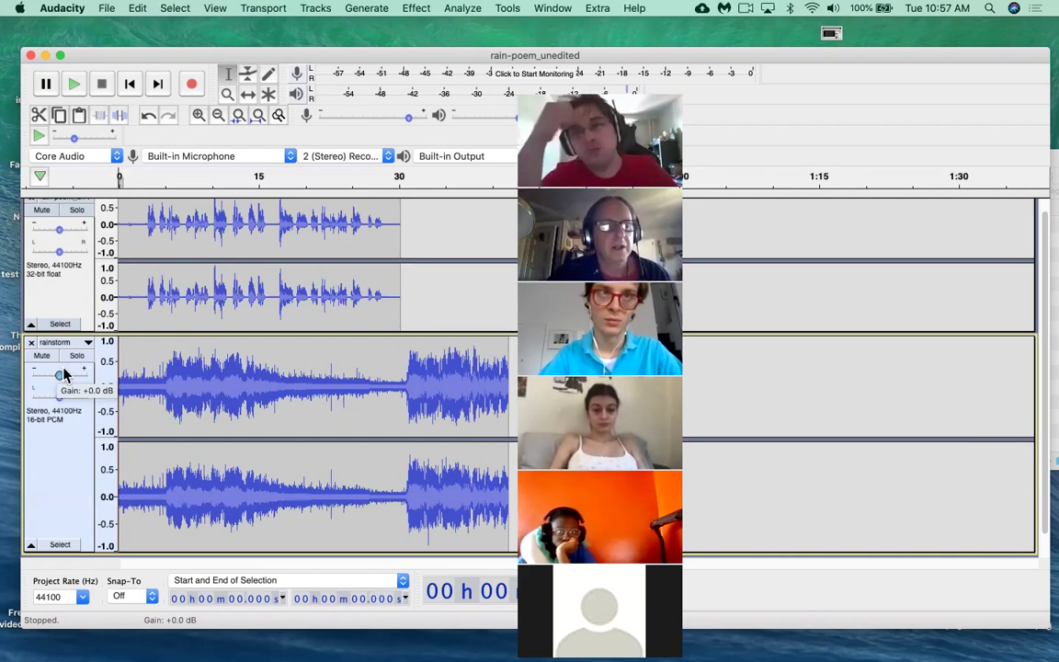
Step: Lower the rainstorm track's gain to -11 dB, then reduce it further while playing the mix
drag(61, 377, 45, 381)
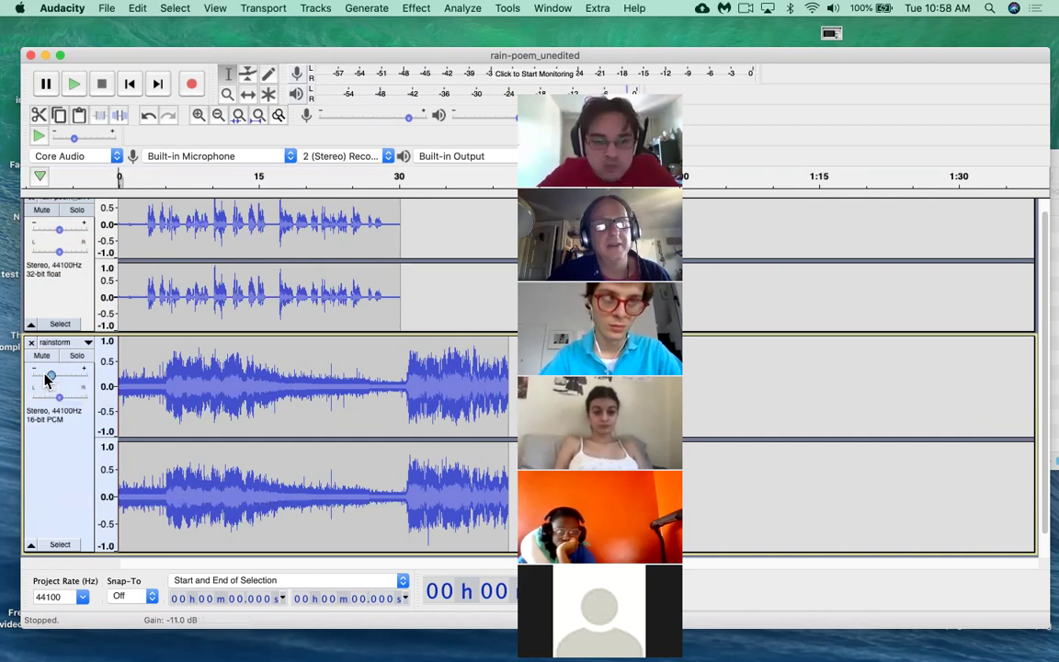
click(74, 84)
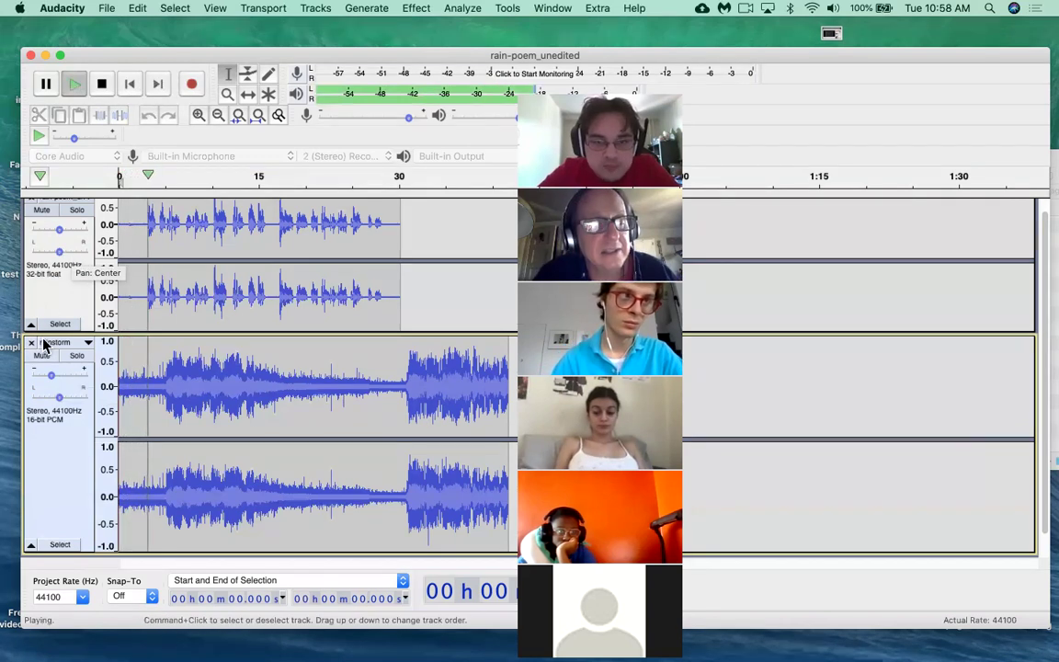
drag(50, 379, 26, 372)
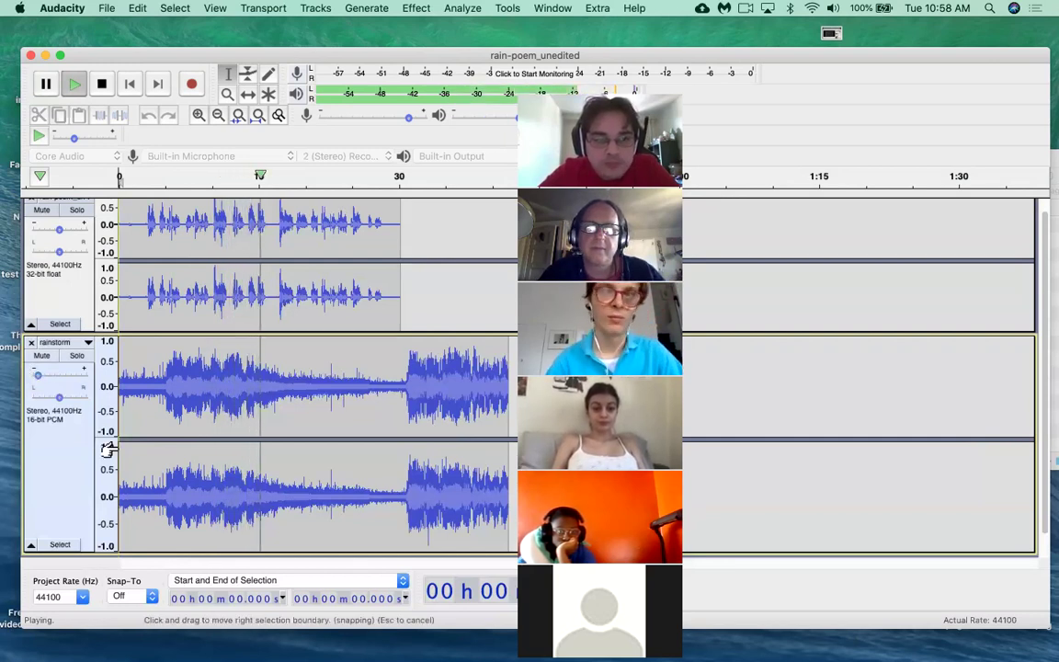
click(102, 84)
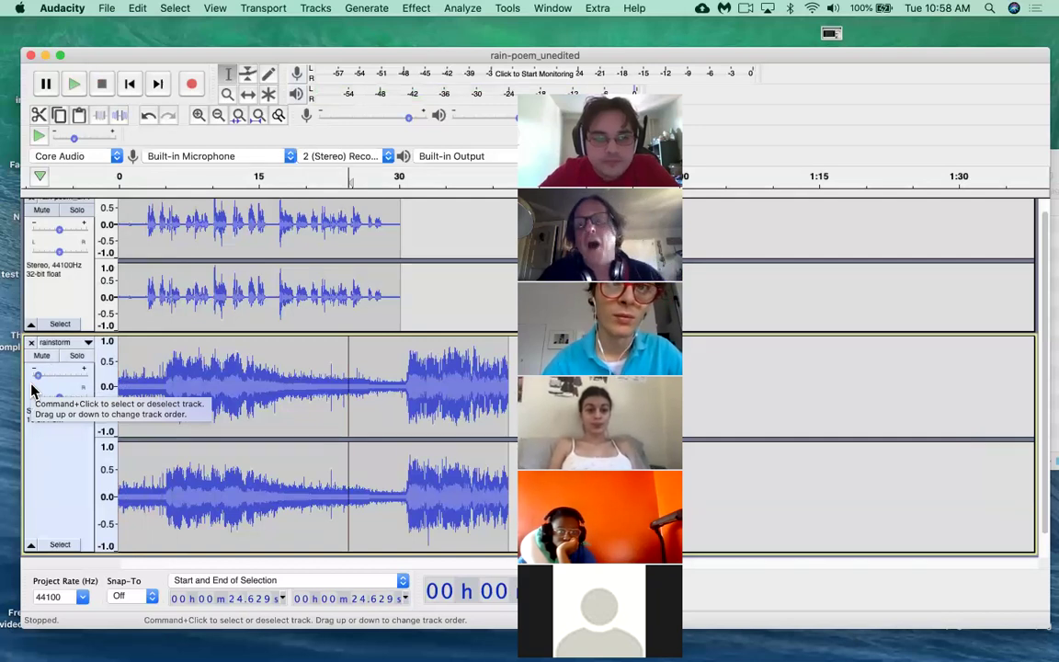
mouse_move(37, 377)
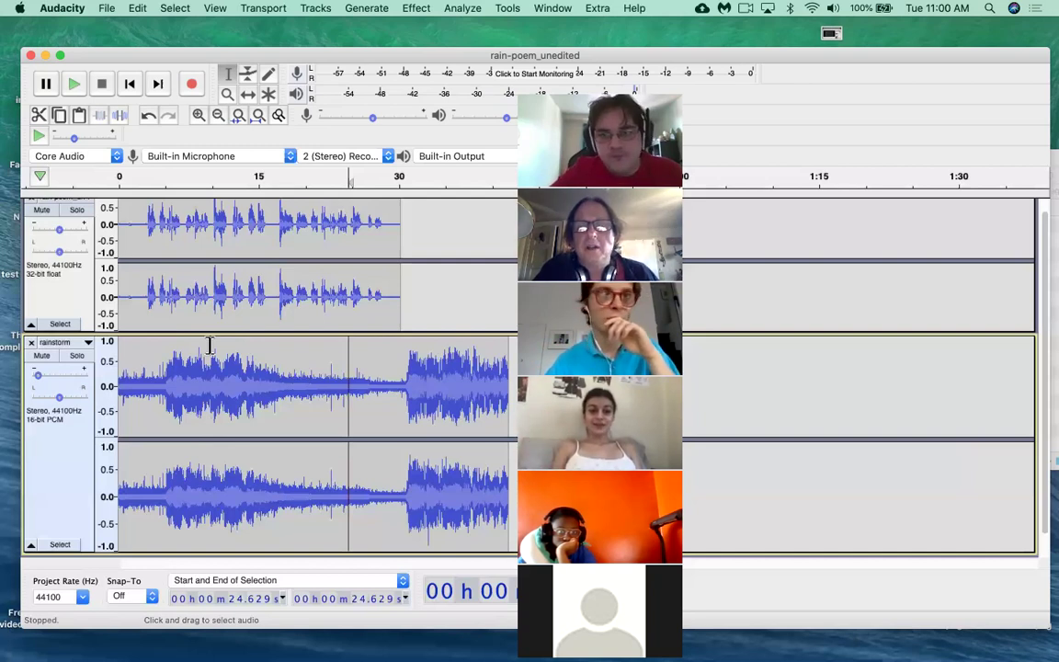
key(XF86AudioRaiseVolume)
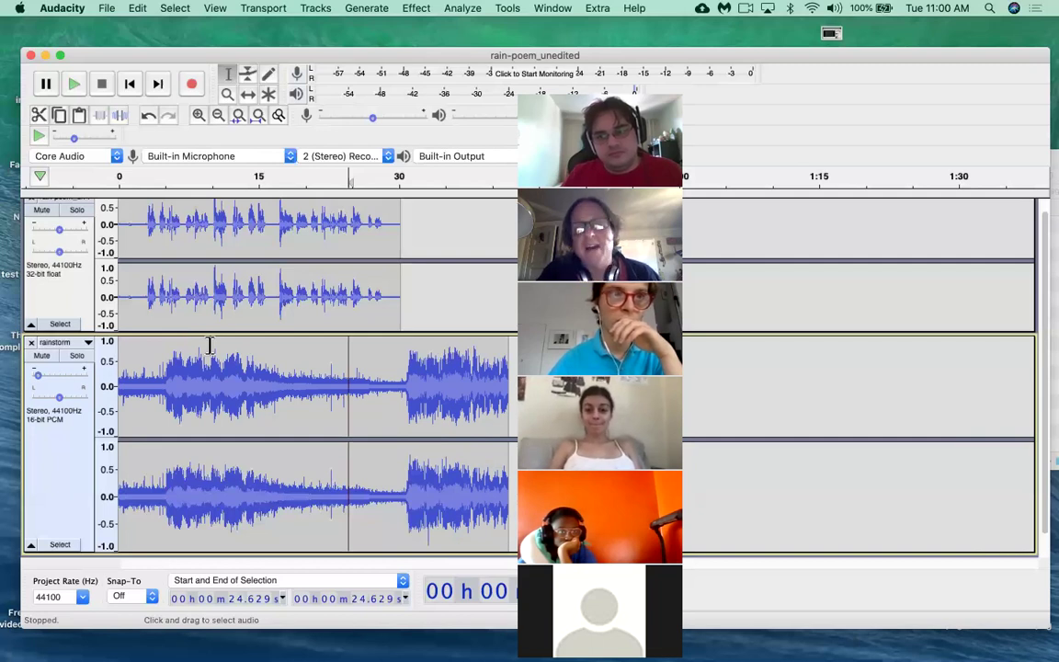
Step: Select the whole rain-poem clip and review the Noise Reduction settings, then close the dialog without applying them
drag(140, 210, 89, 225)
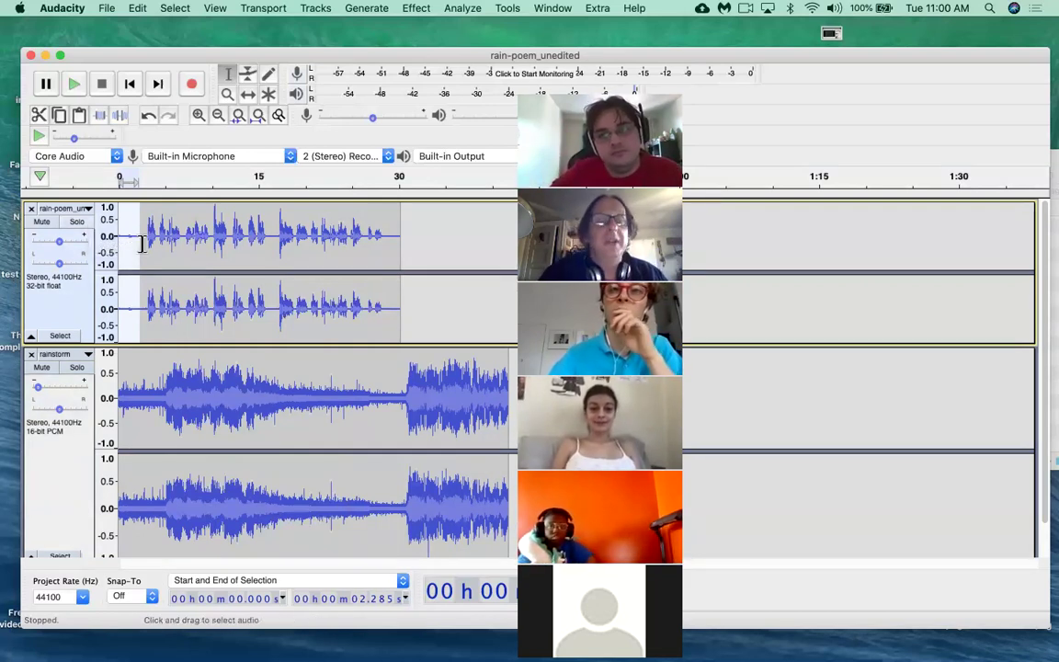
drag(425, 236, 106, 248)
mouse_move(68, 249)
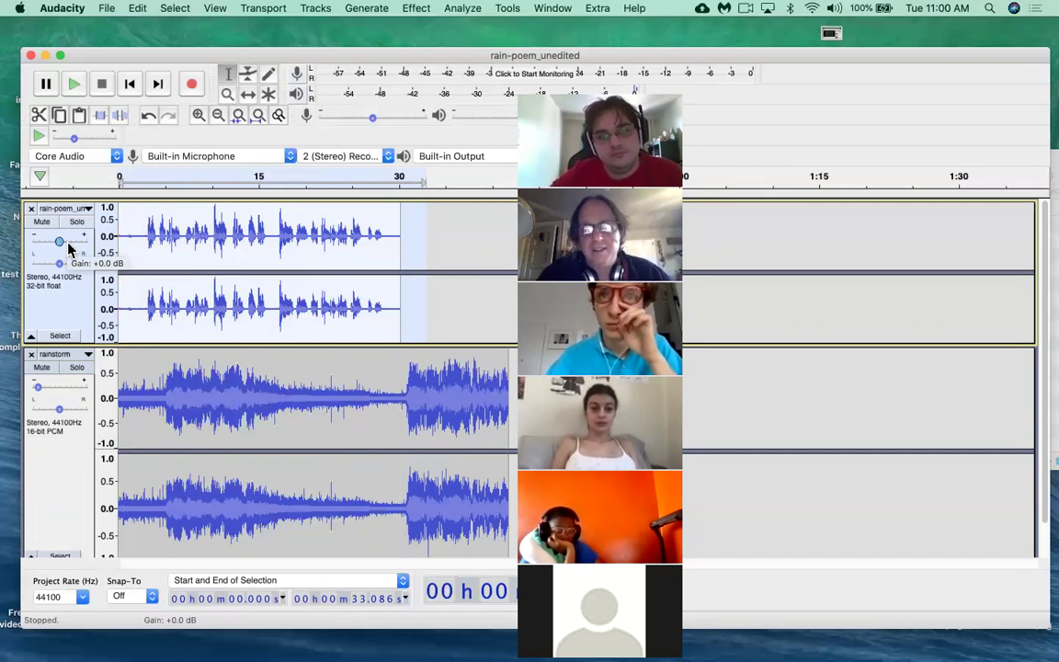
click(417, 9)
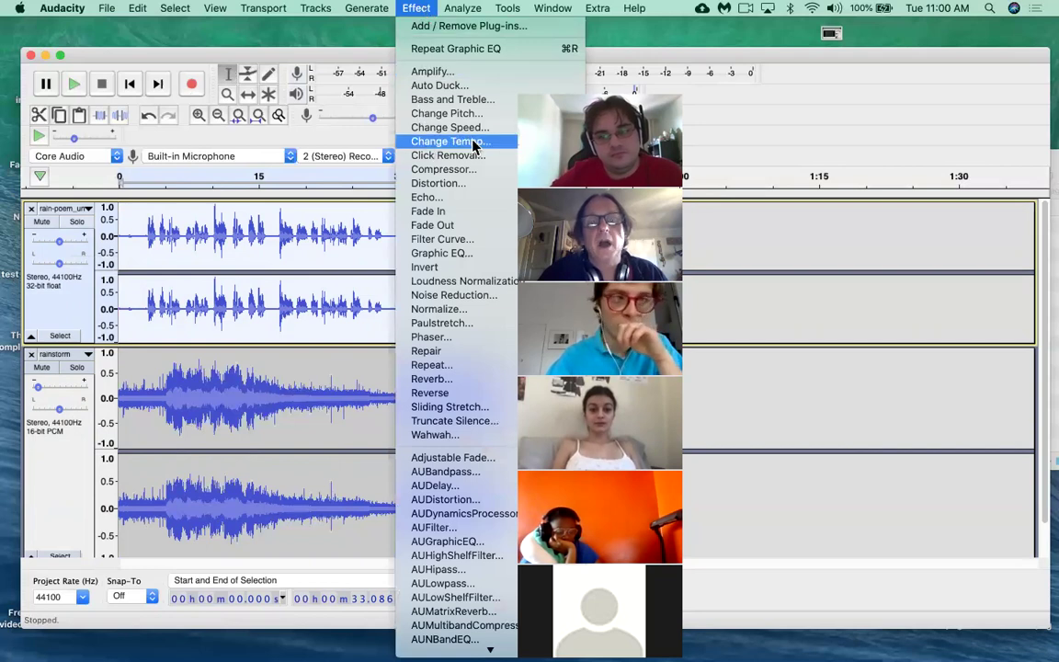
click(479, 295)
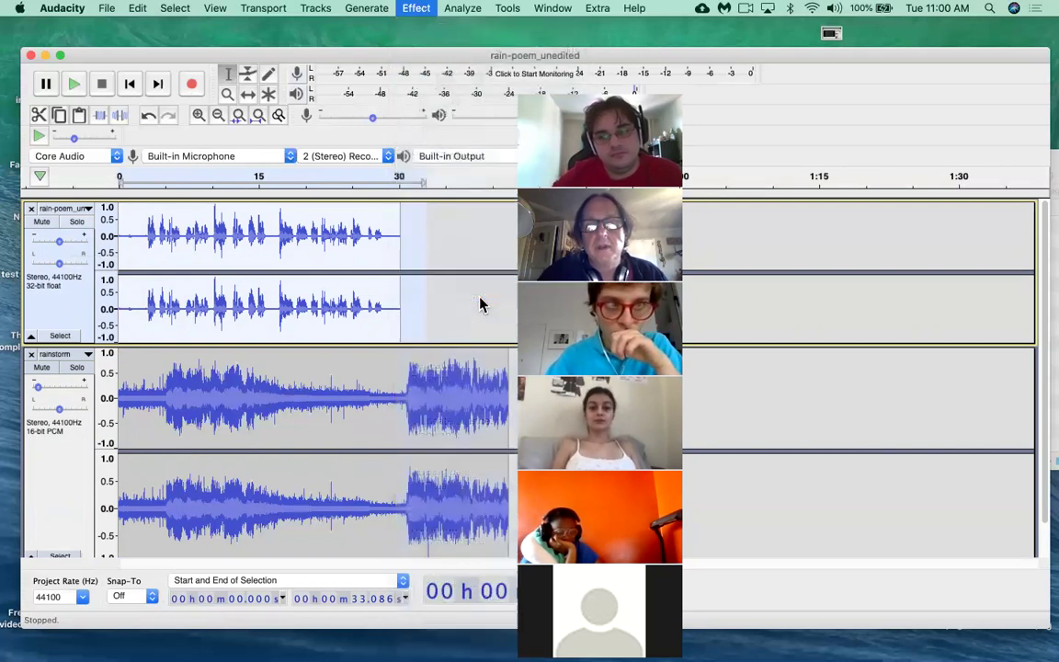
drag(455, 190, 302, 184)
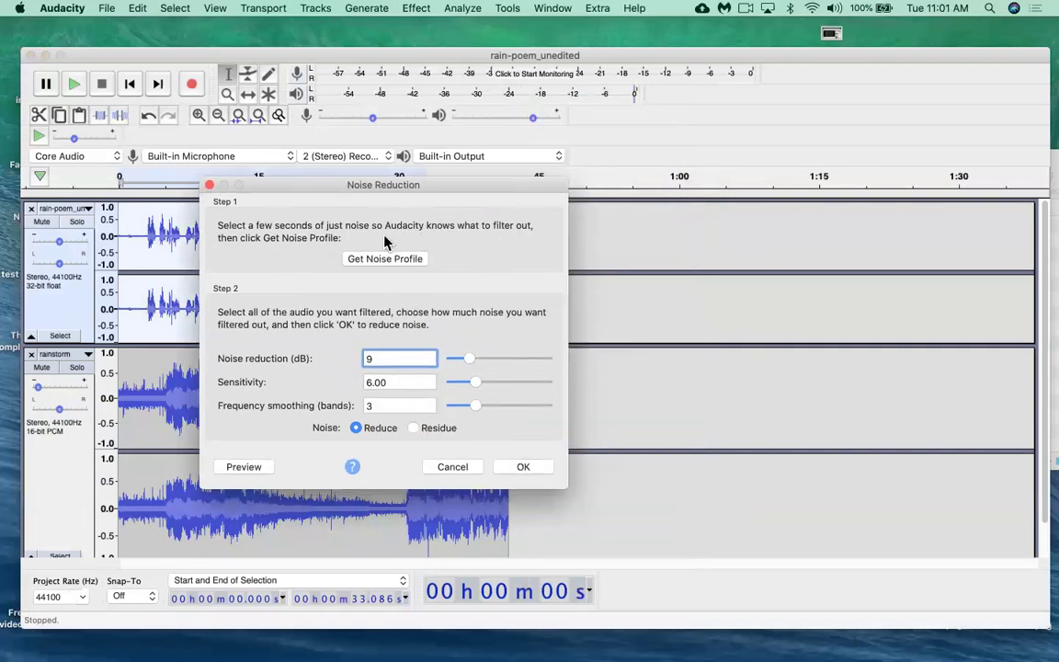
drag(423, 190, 426, 351)
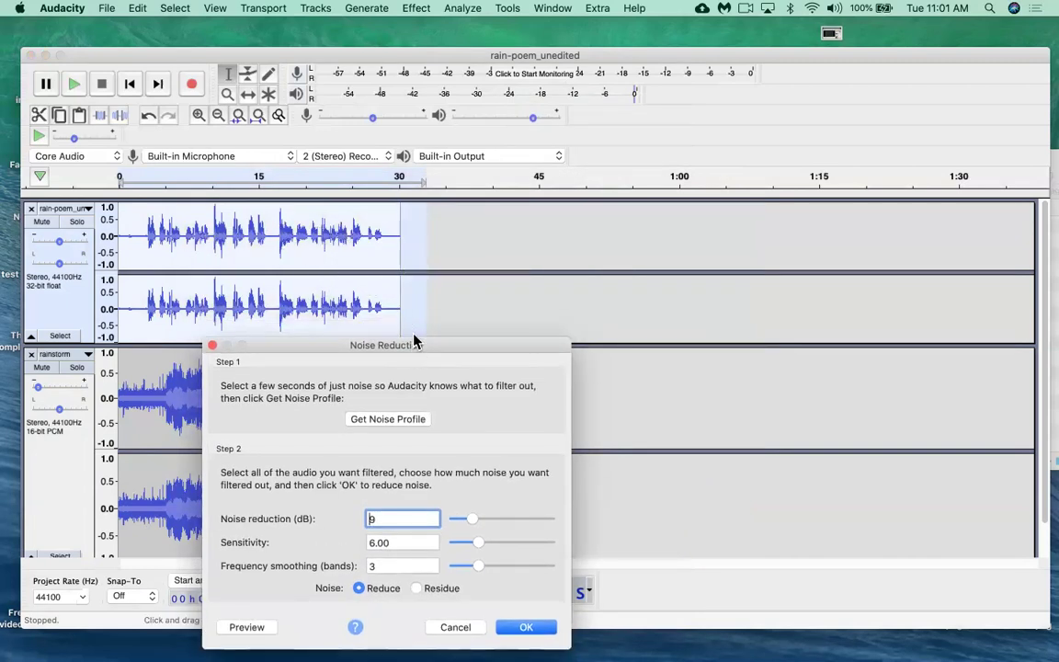
drag(413, 345, 414, 325)
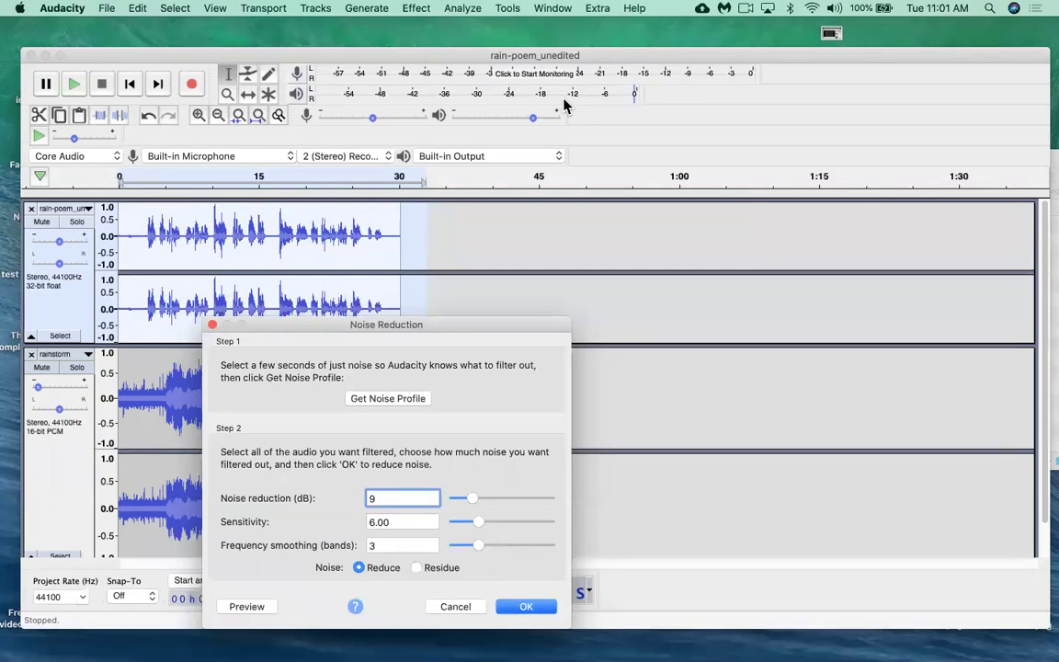
key(Escape)
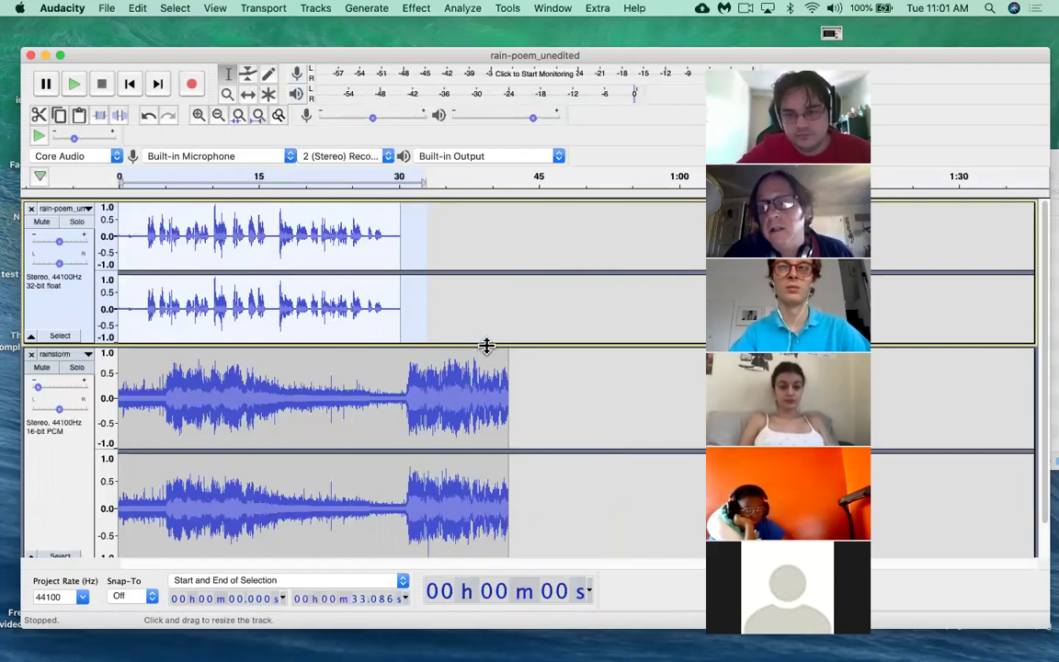
Step: Play the mix from about 24.8 s to hear how the rainstorm sounds after the poem ends
click(350, 230)
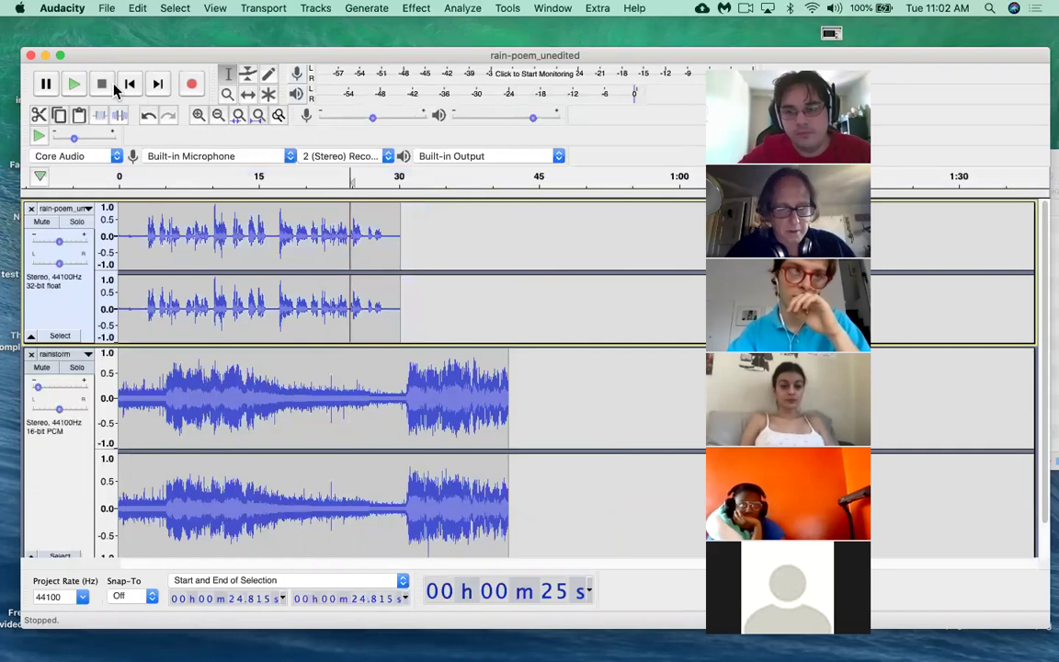
key(space)
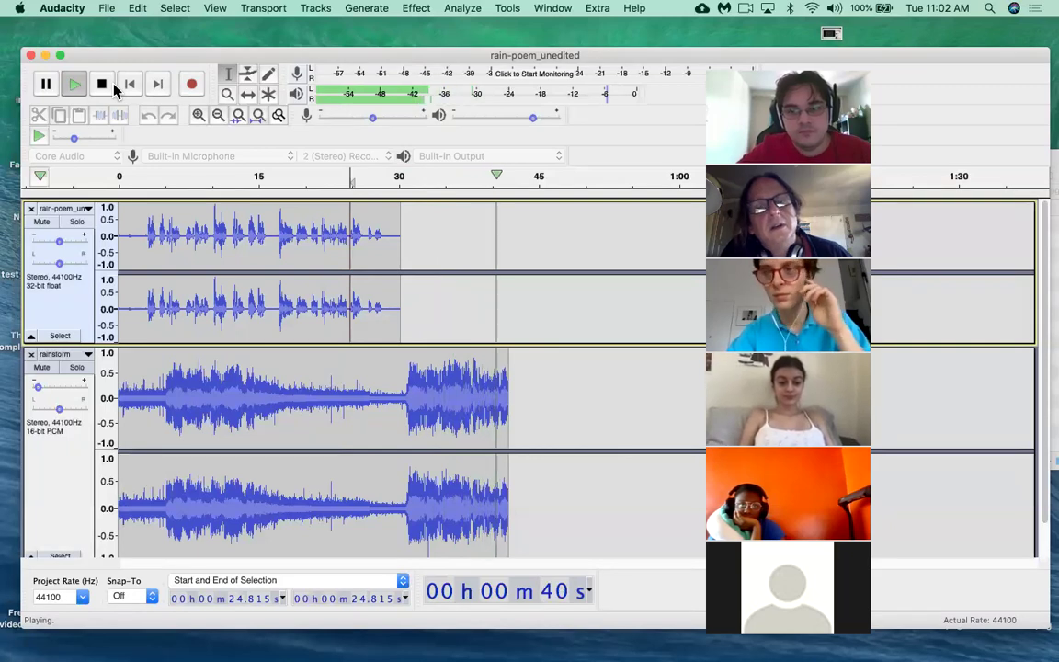
click(111, 84)
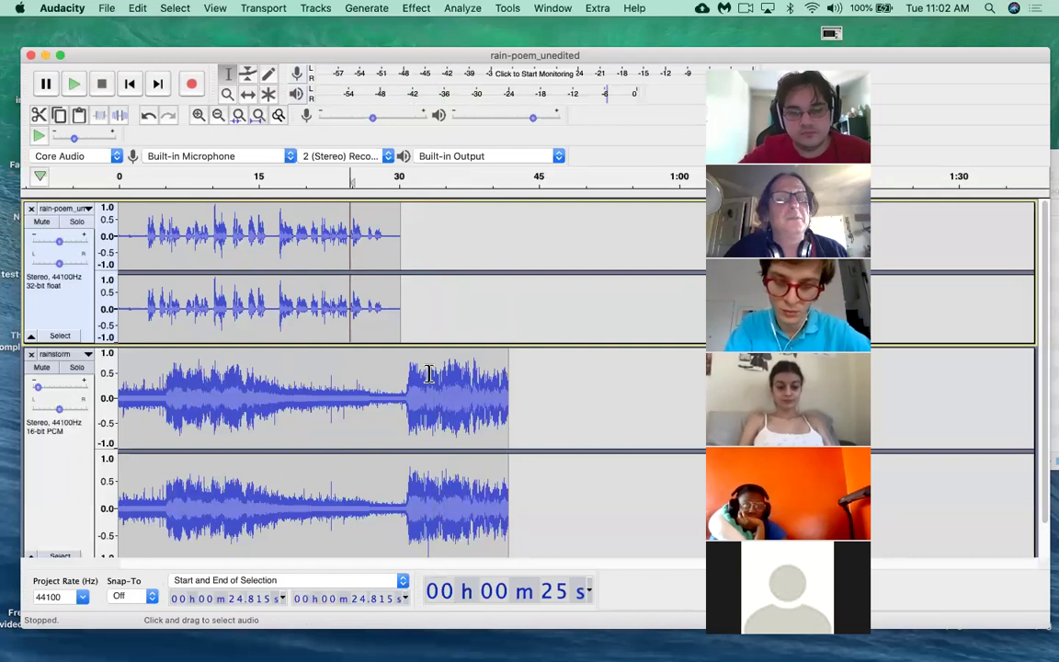
drag(543, 372, 480, 373)
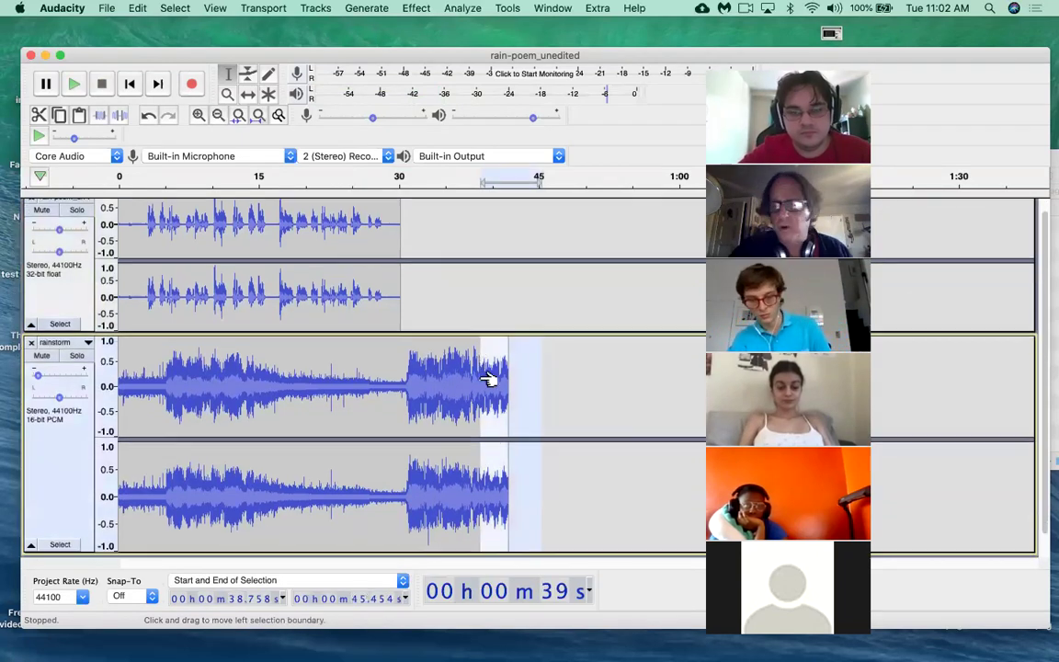
click(599, 411)
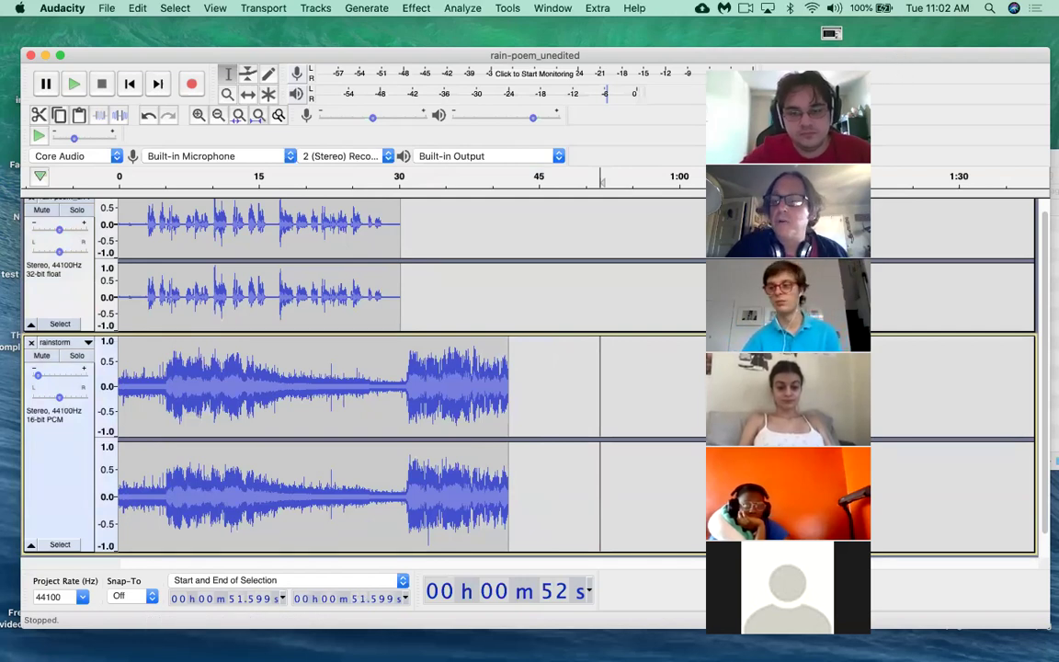
drag(810, 68, 646, 82)
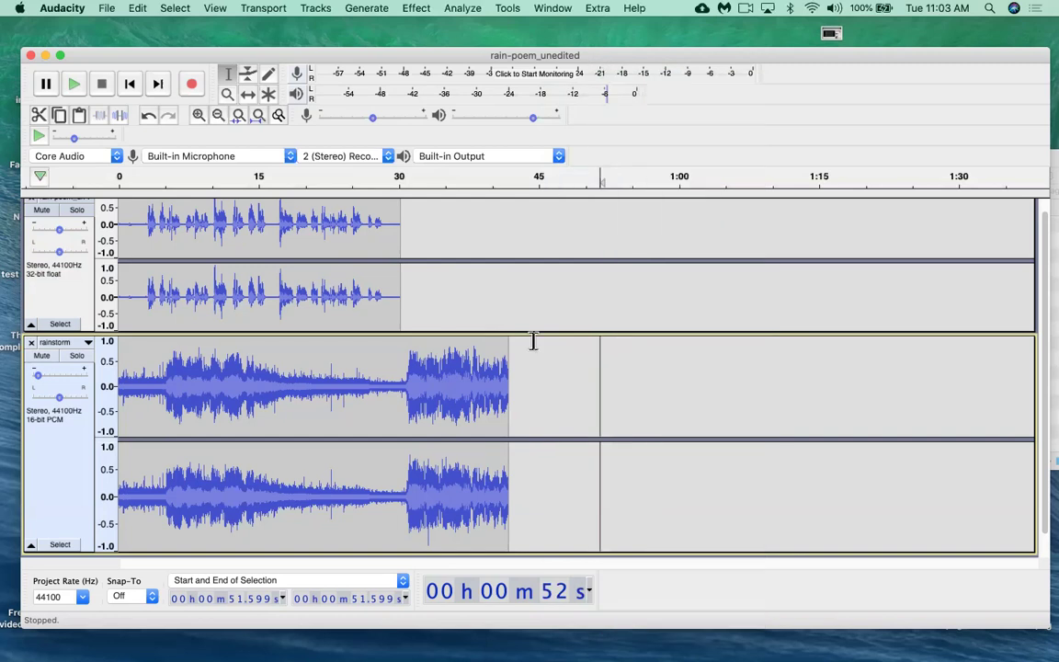
Step: Select the rainstorm's last section, from about 29.9 s, and play the mix from about 24 s to check the ending
drag(532, 367, 398, 366)
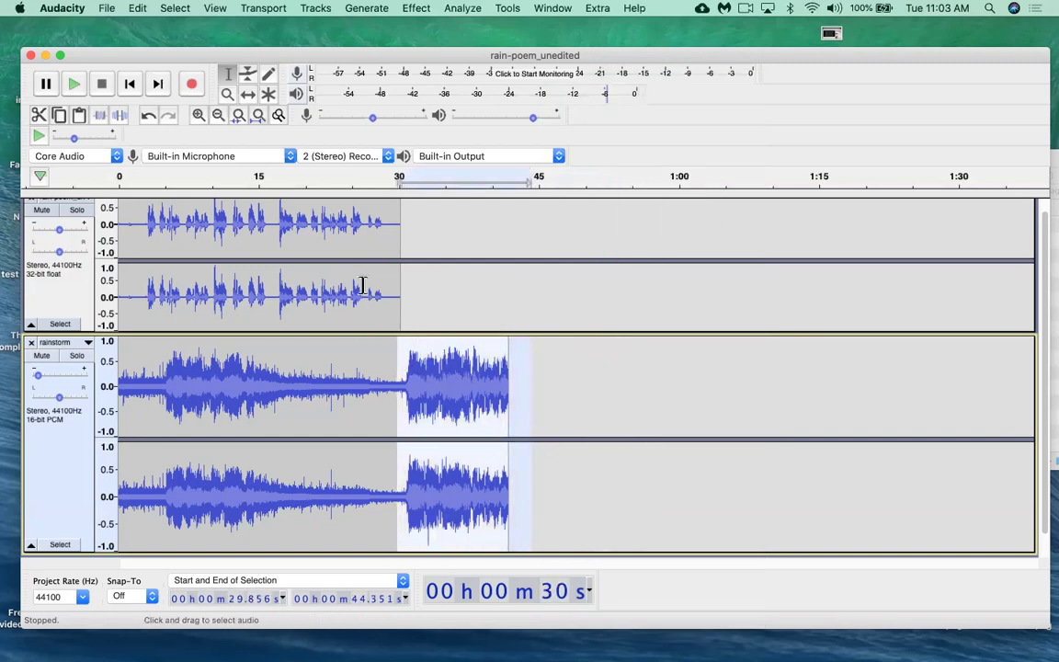
click(341, 177)
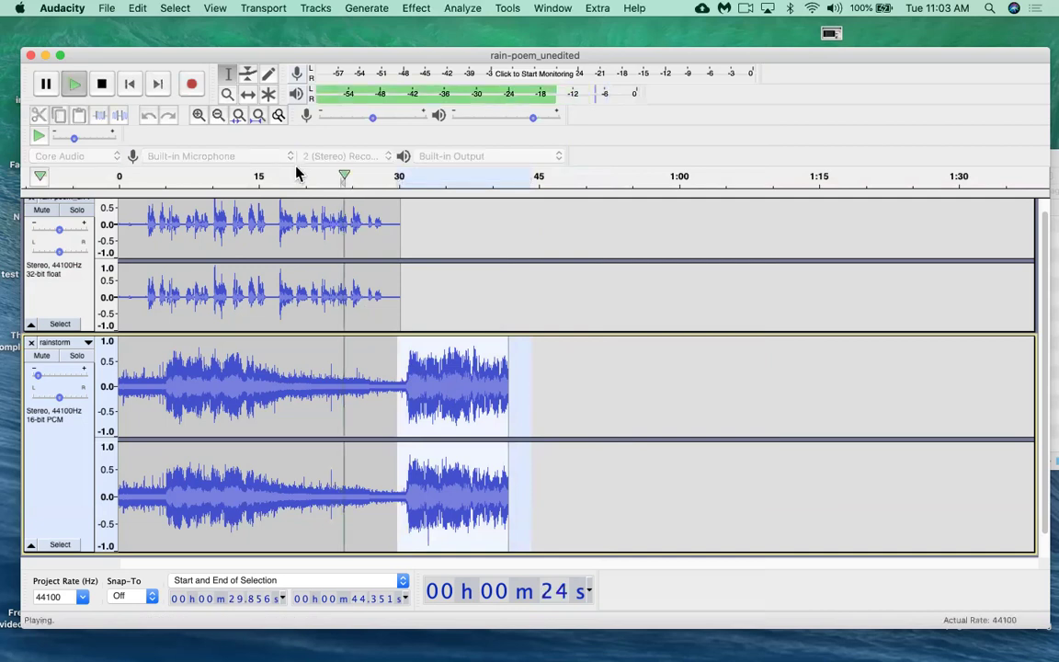
click(101, 84)
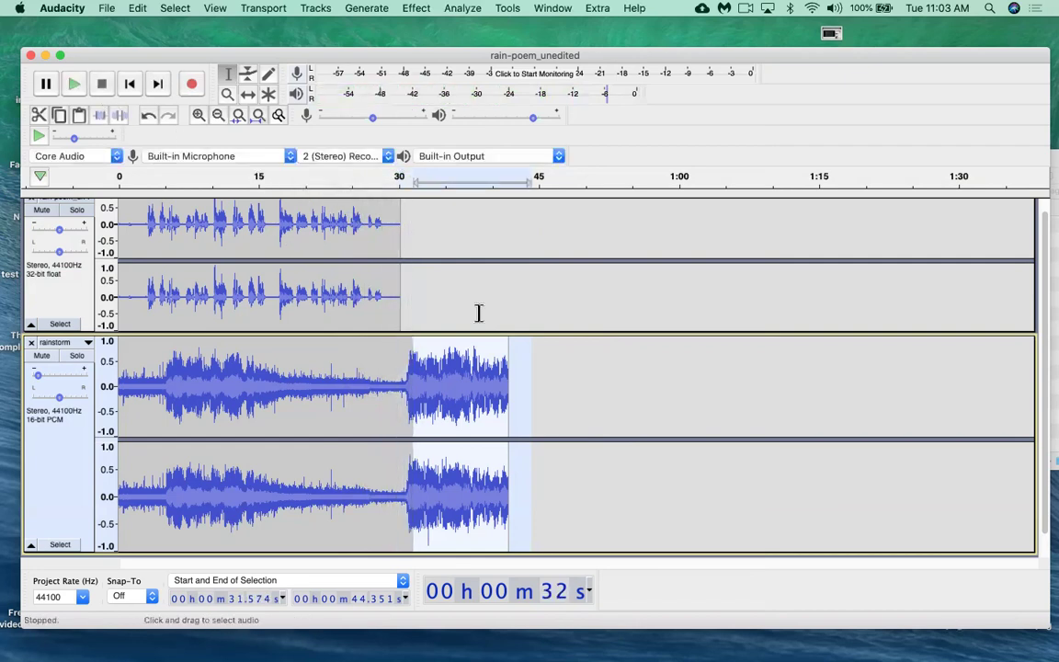
Step: Select the rainstorm's last section from about 30.6 s to past the clip's end and apply a Fade Out
click(604, 391)
drag(523, 357, 408, 356)
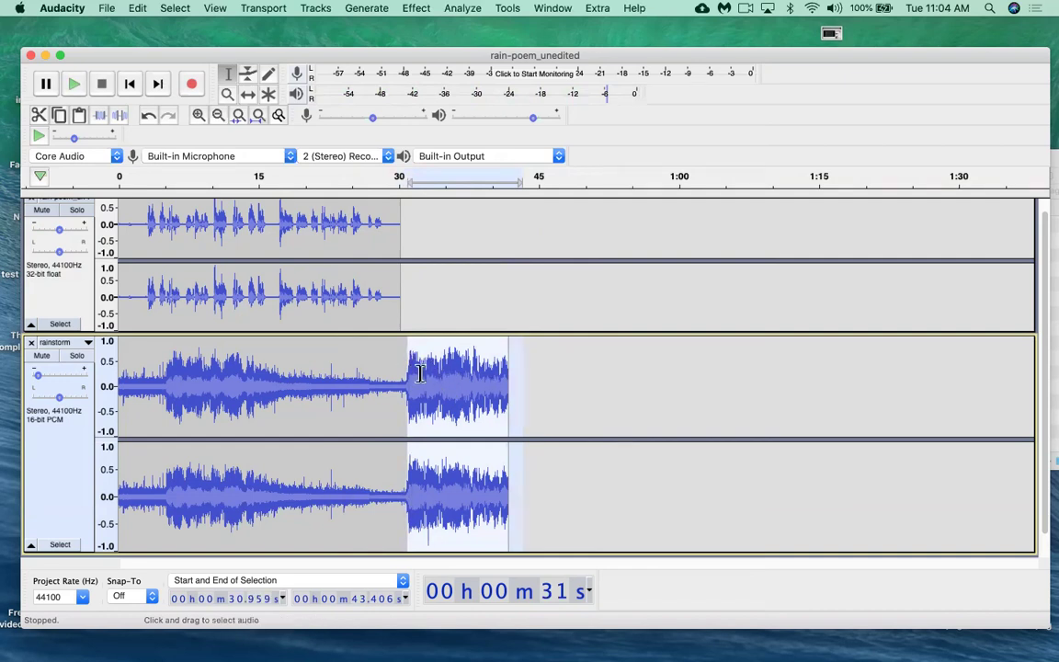
drag(534, 365, 406, 364)
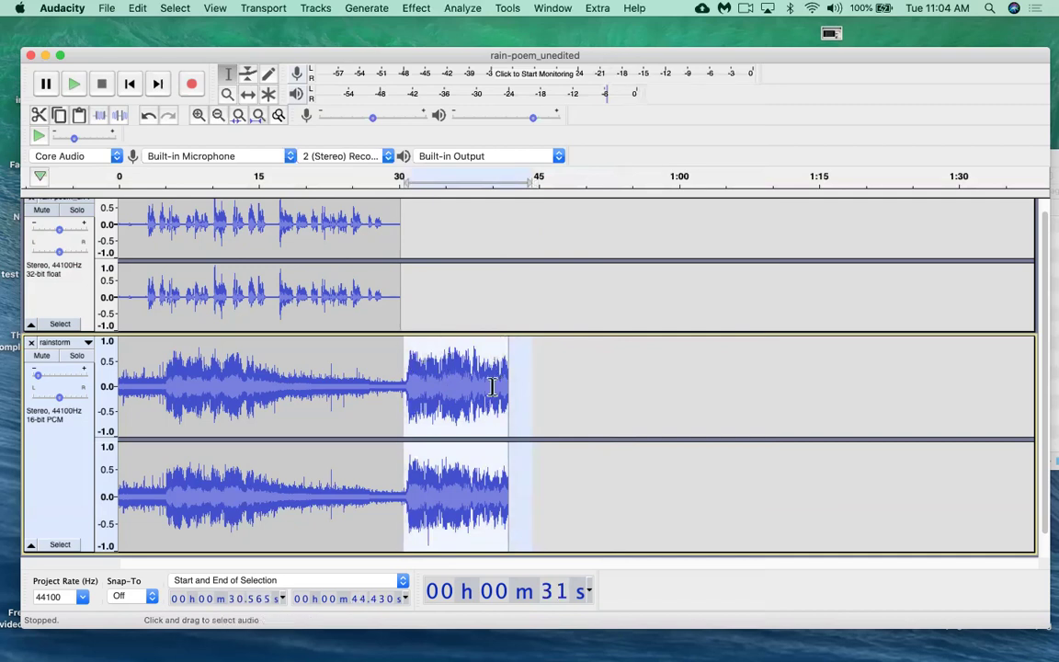
click(425, 11)
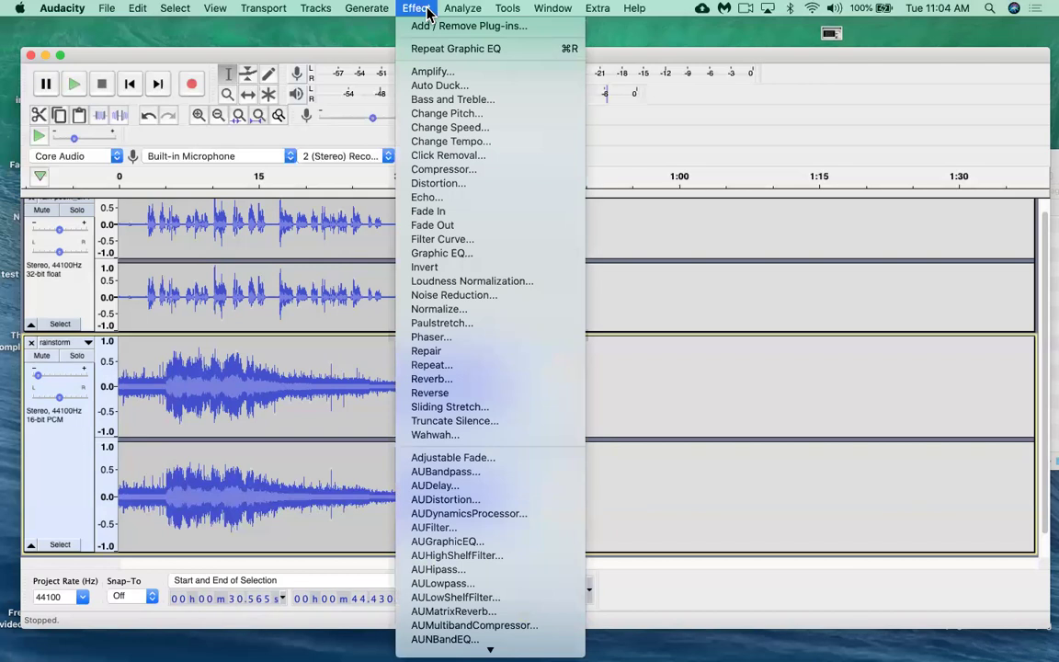
click(486, 226)
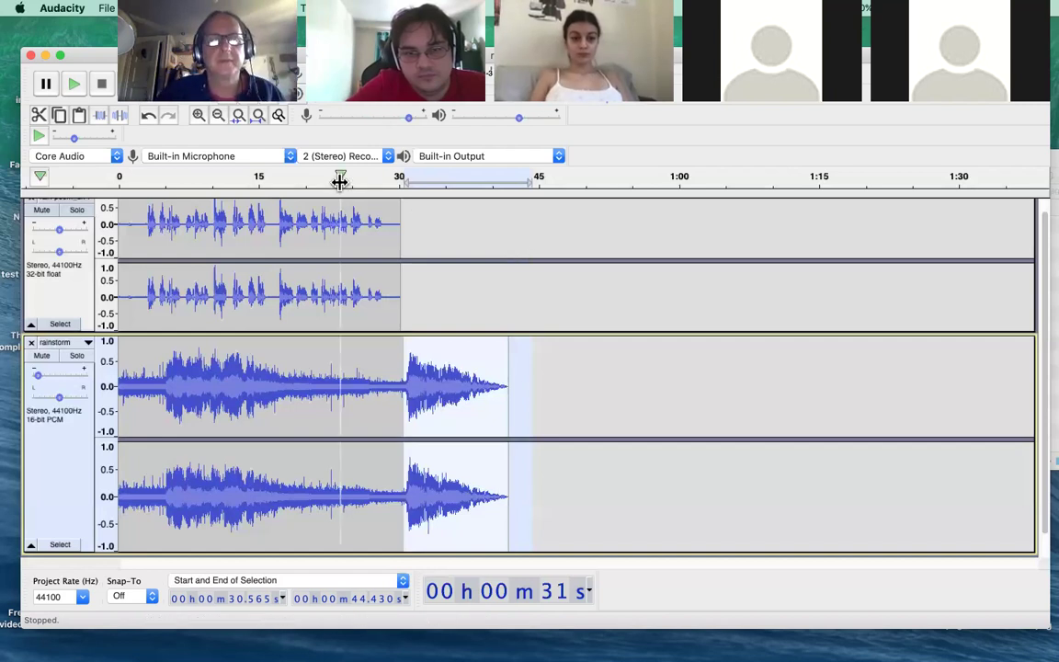
Step: Play the mix from about 24 s to check the faded ending, and replay its opening seconds from the start
click(340, 180)
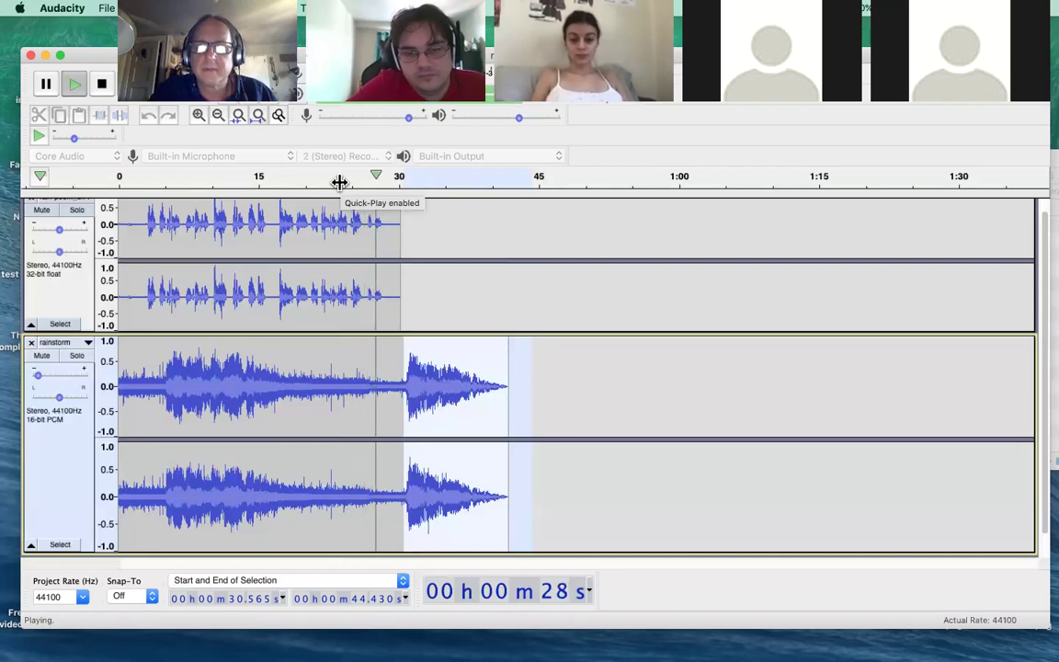
click(102, 85)
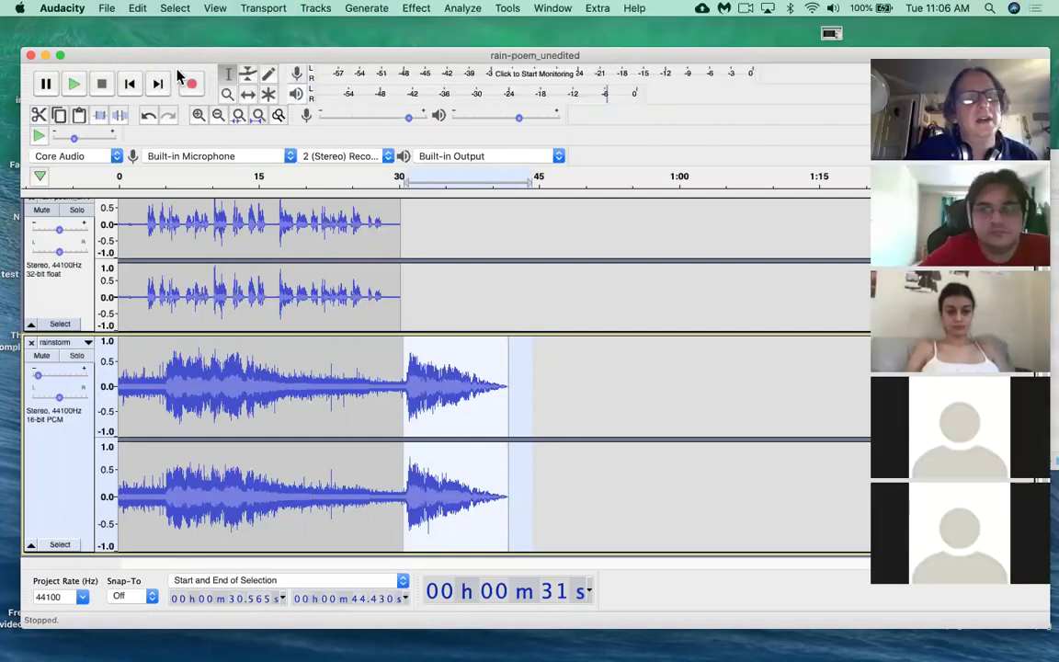
click(130, 84)
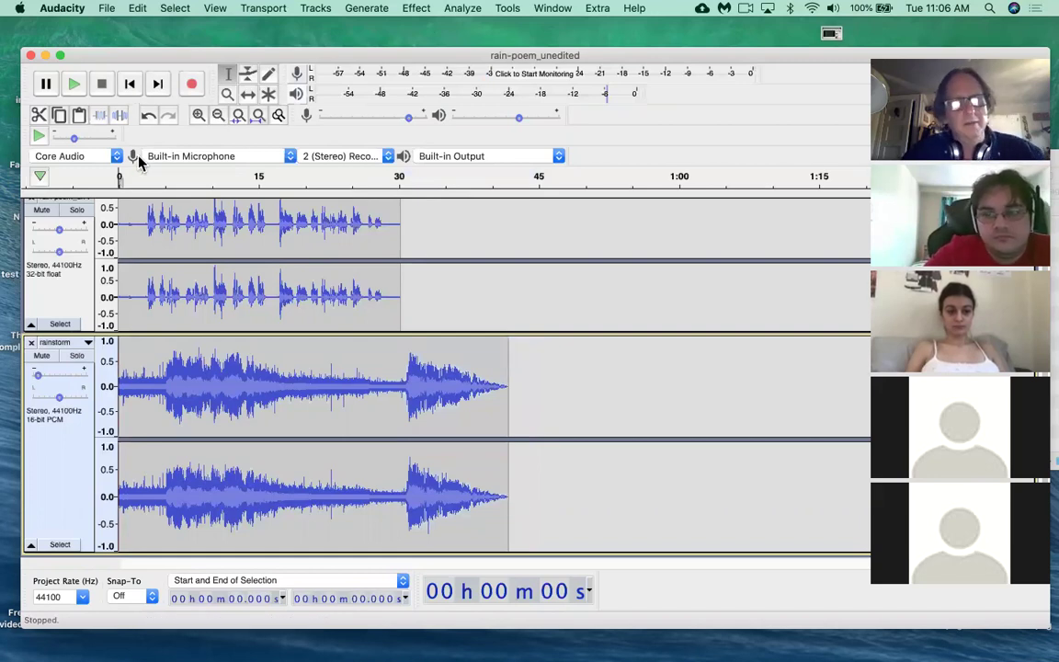
click(76, 84)
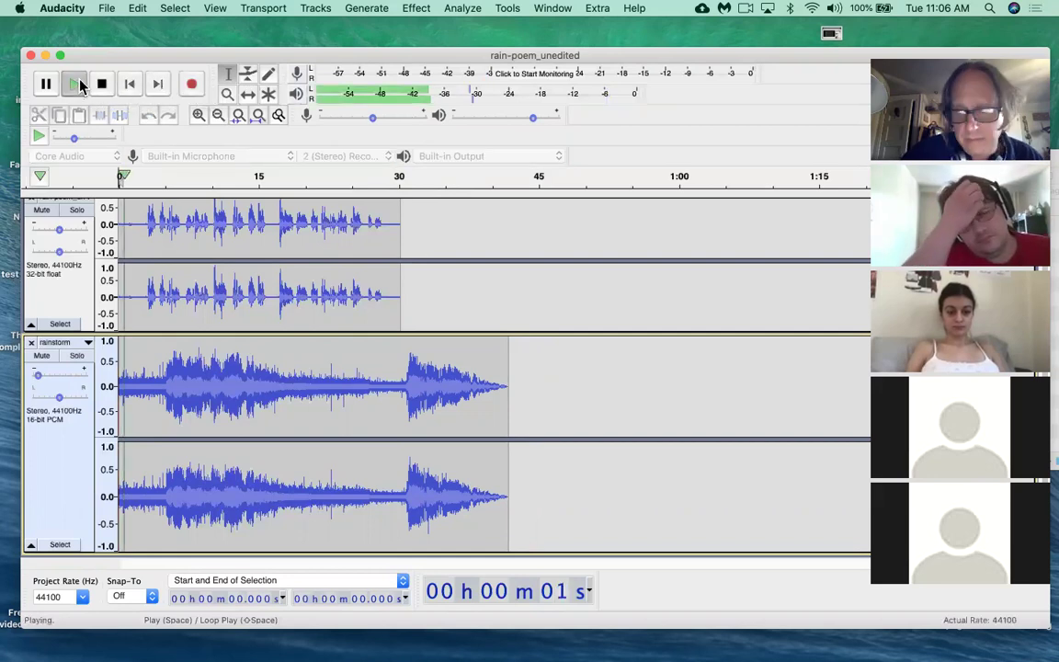
key(XF86AudioRaiseVolume)
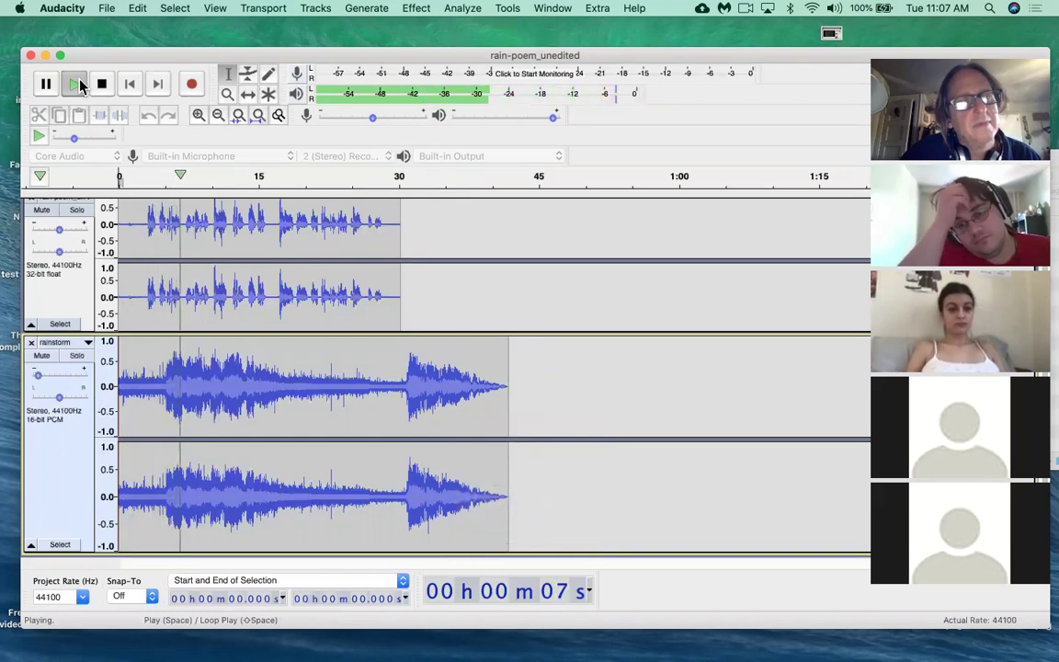
click(77, 85)
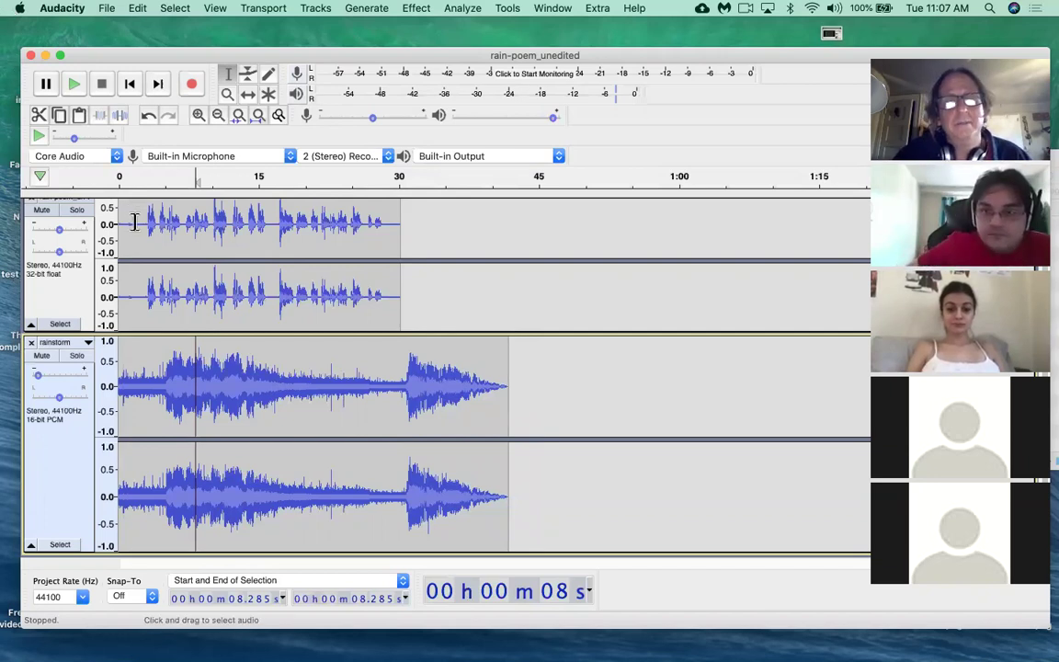
Step: Return to the project start and import thunder.mp3 from the class13-assets folder as a new track
click(131, 85)
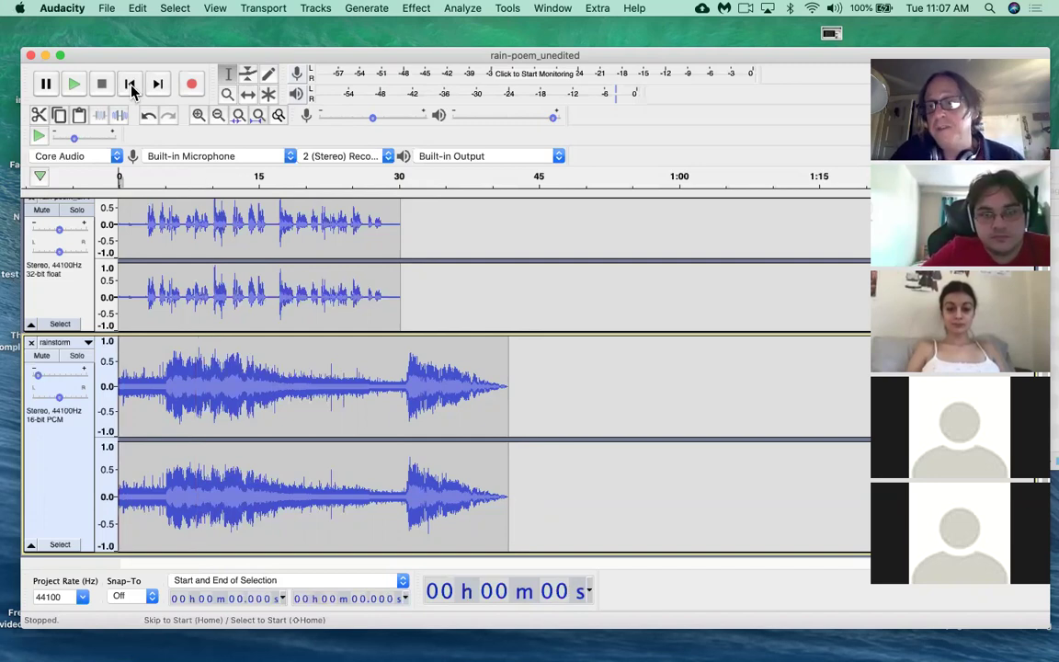
click(107, 8)
mouse_move(167, 129)
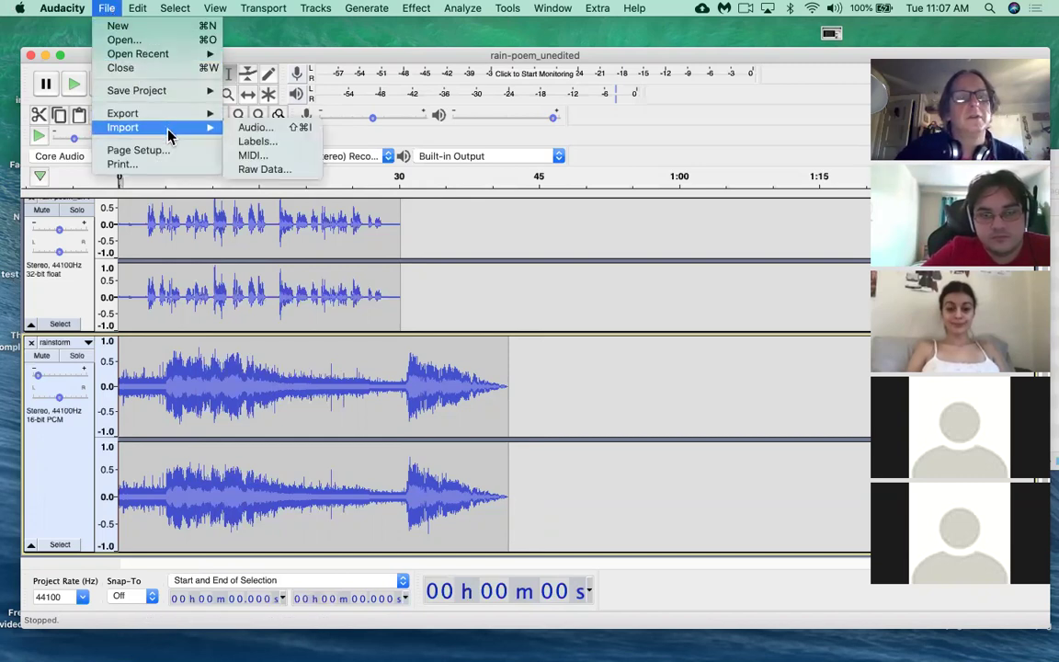
click(252, 131)
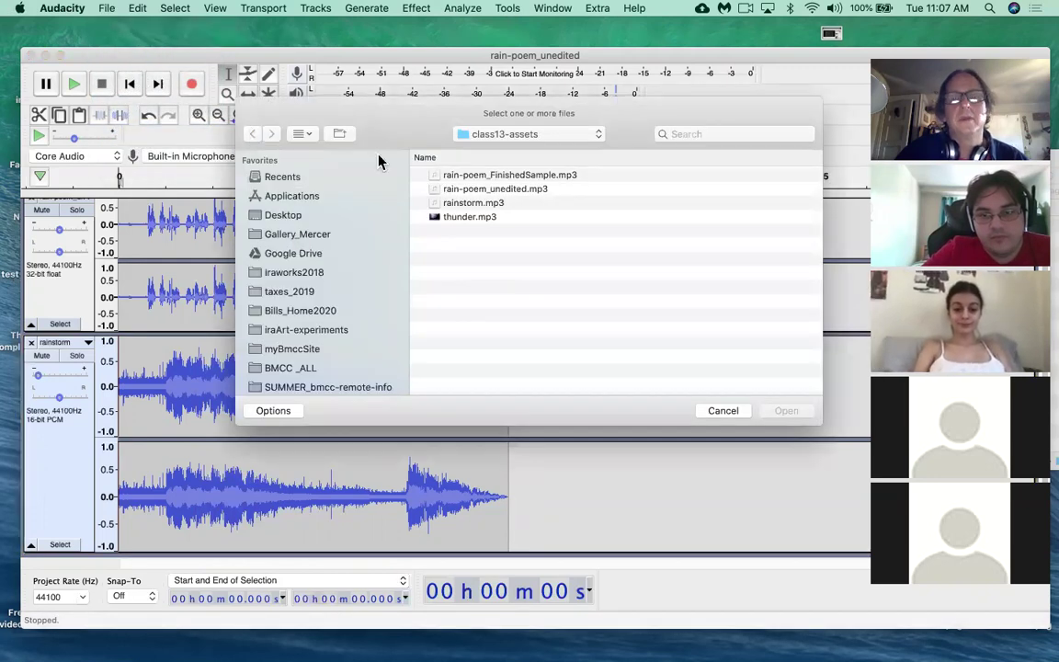
click(476, 217)
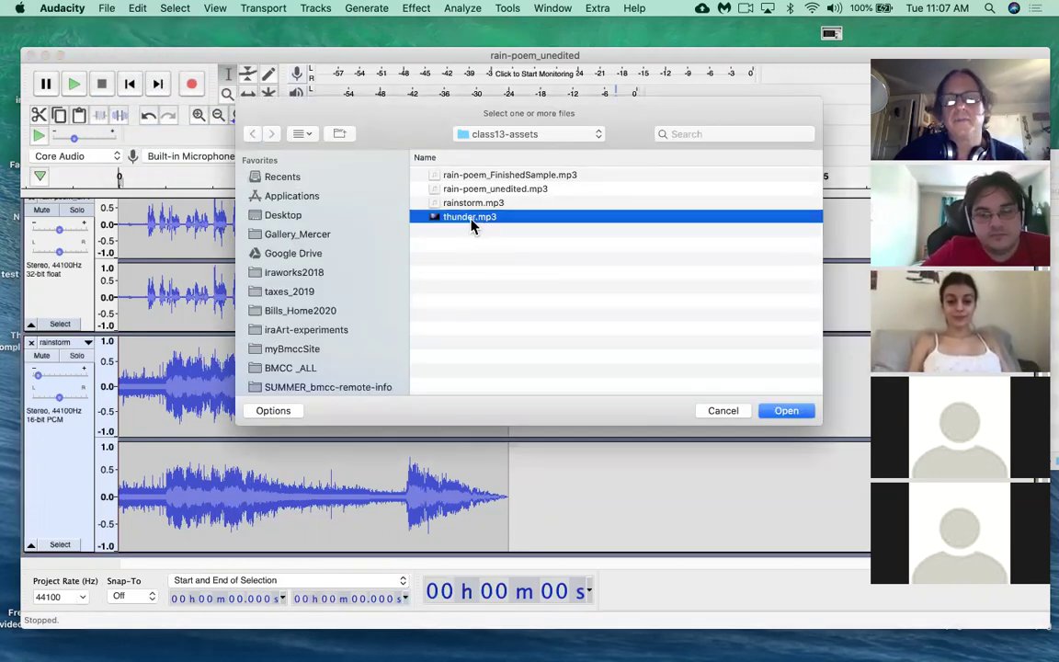
click(786, 410)
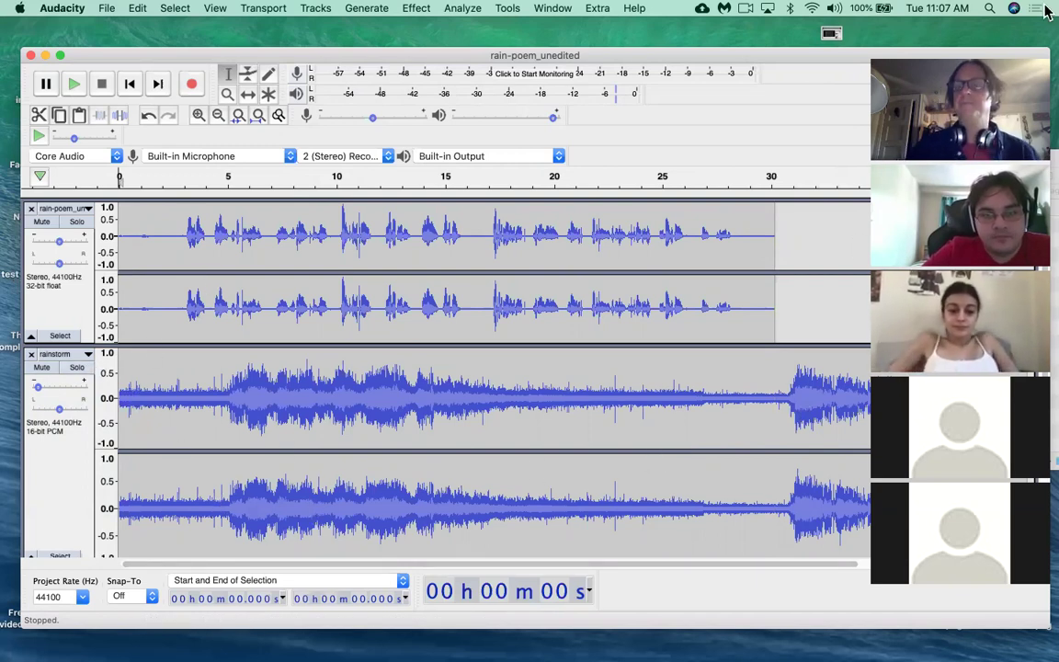
Step: Reduce the rainstorm track's height so that both channels of the thunder track fit in view
click(896, 50)
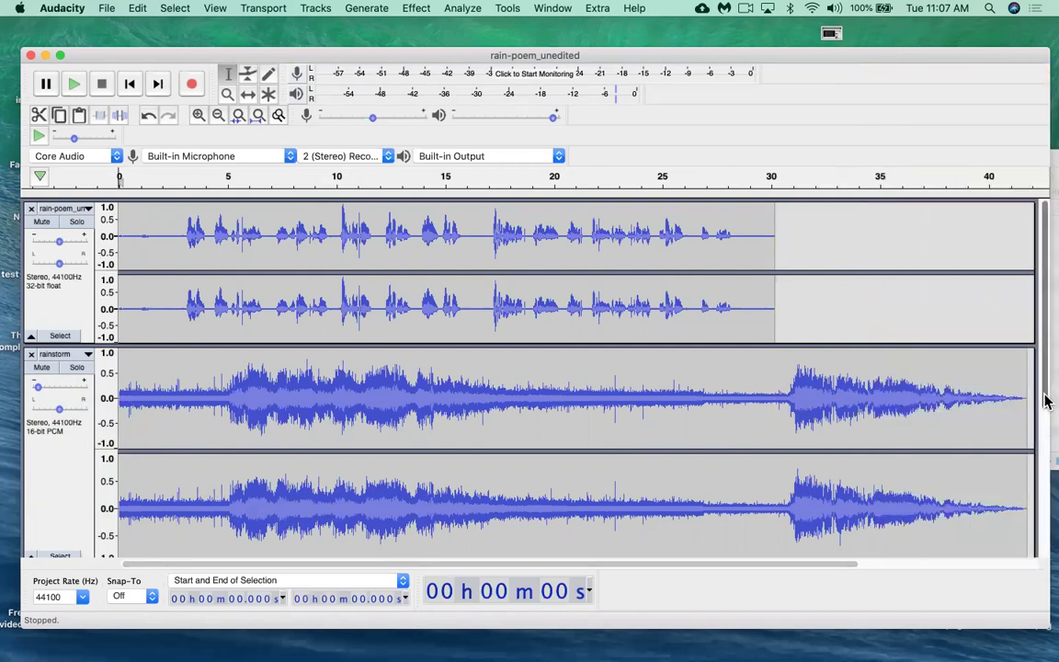
drag(1043, 404, 1046, 473)
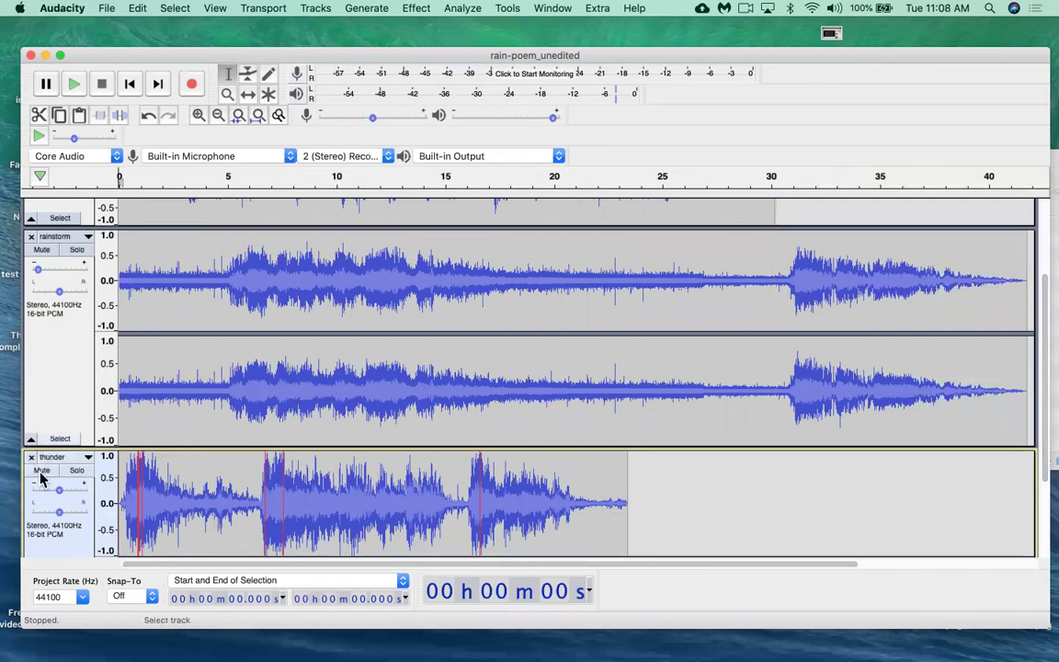
drag(713, 447, 709, 309)
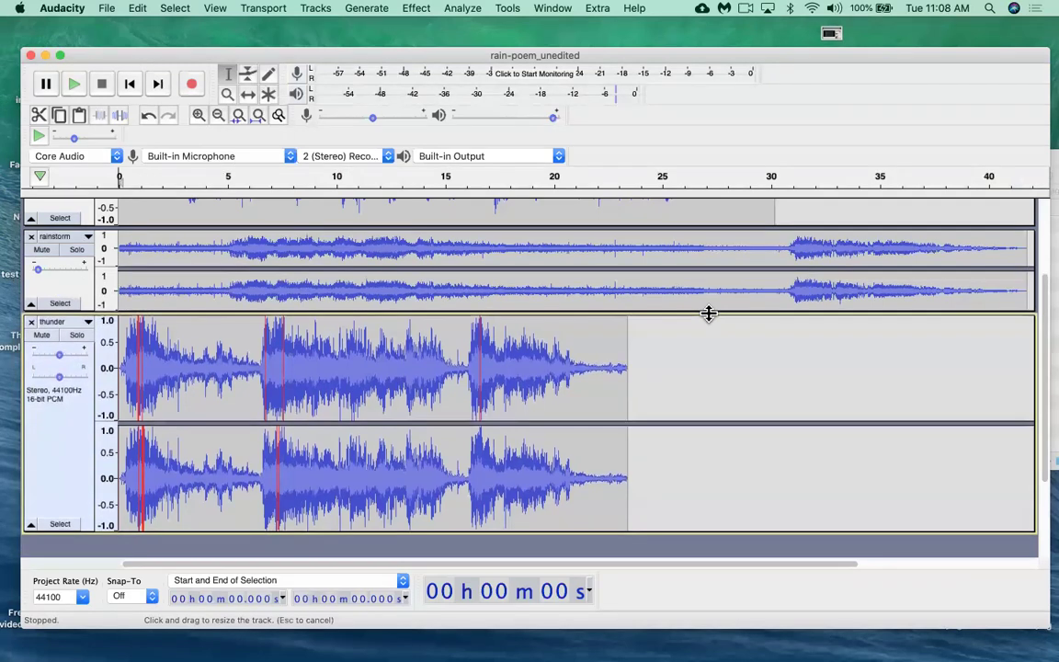
mouse_move(1045, 359)
mouse_down()
mouse_move(1034, 242)
mouse_move(1043, 359)
mouse_up()
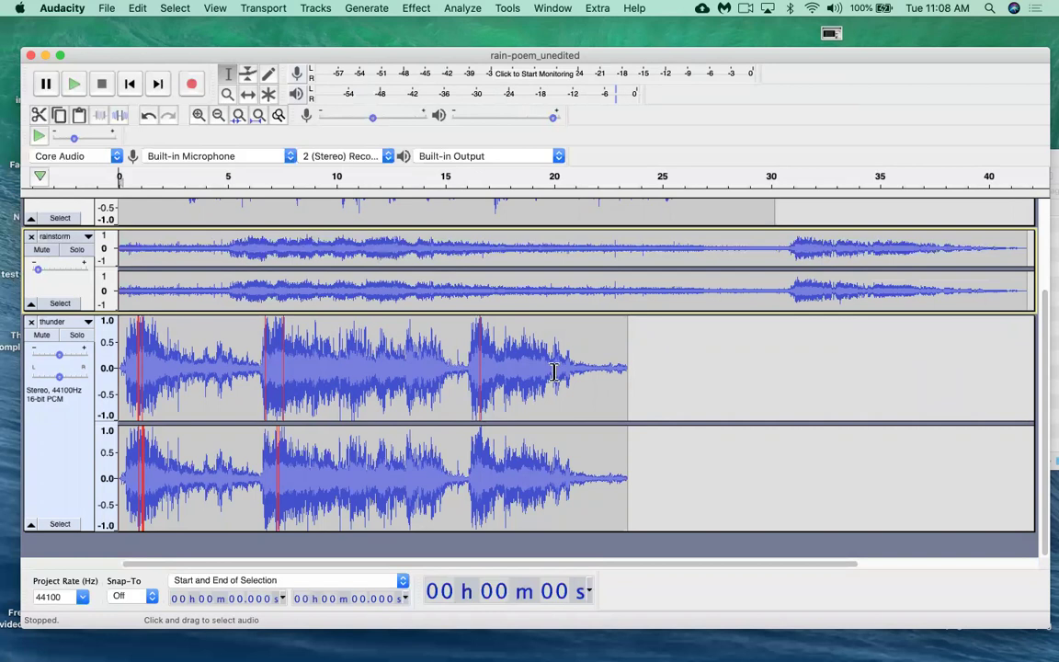
Step: Switch to Finder, sort the Desktop folder by newest modification date, and open the class13-assets folder
click(831, 34)
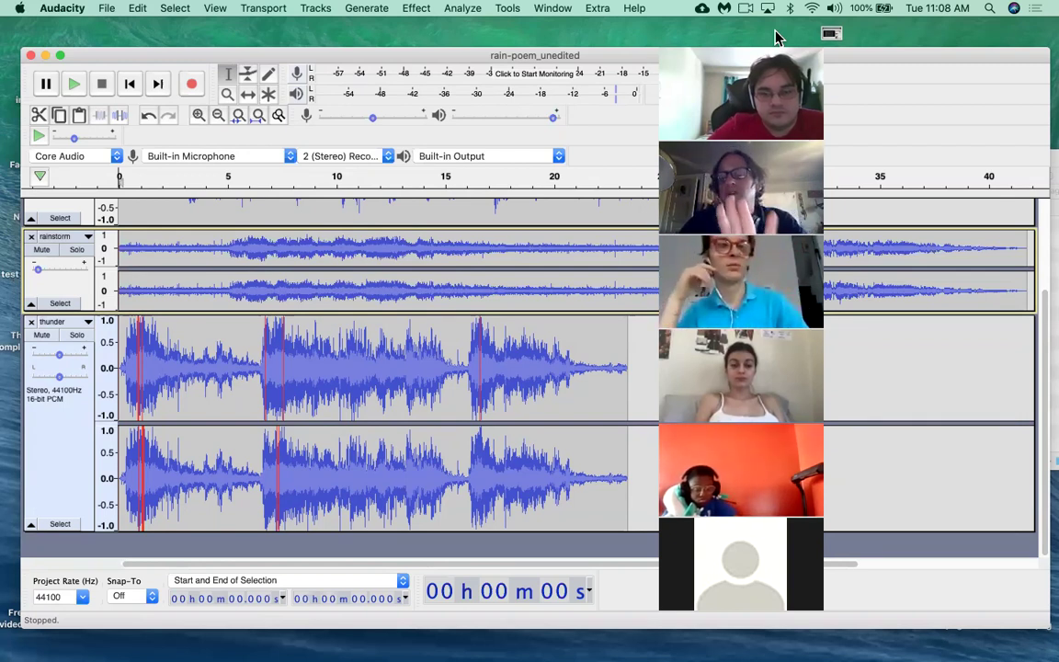
key(super+Tab)
key(super+Tab)
key(super+Tab)
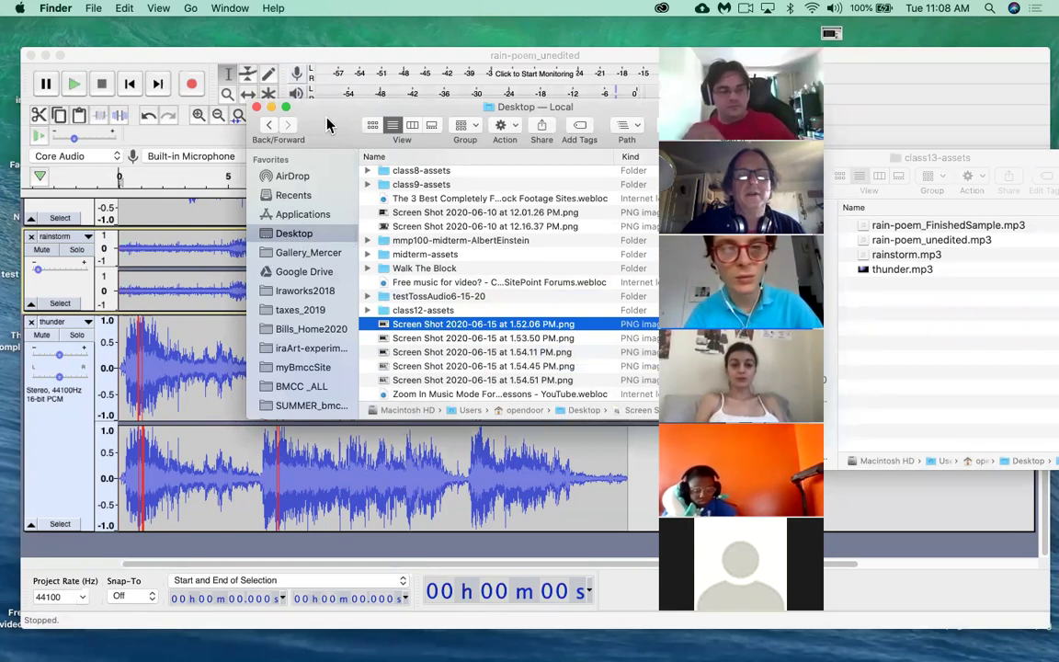
scroll(529, 181, up, 5)
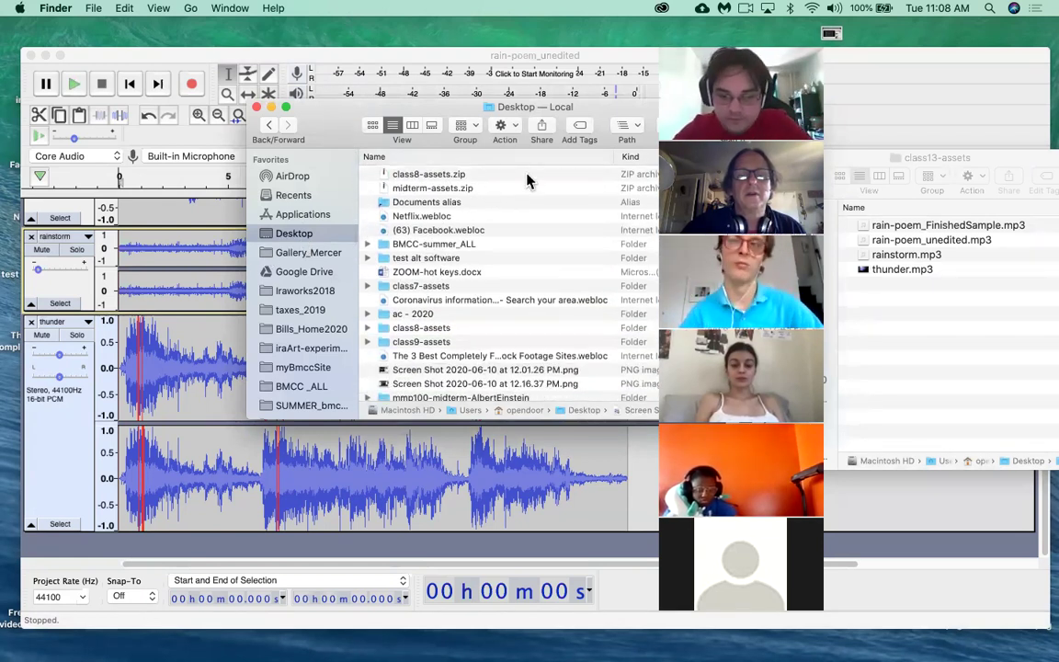
drag(300, 109, 138, 129)
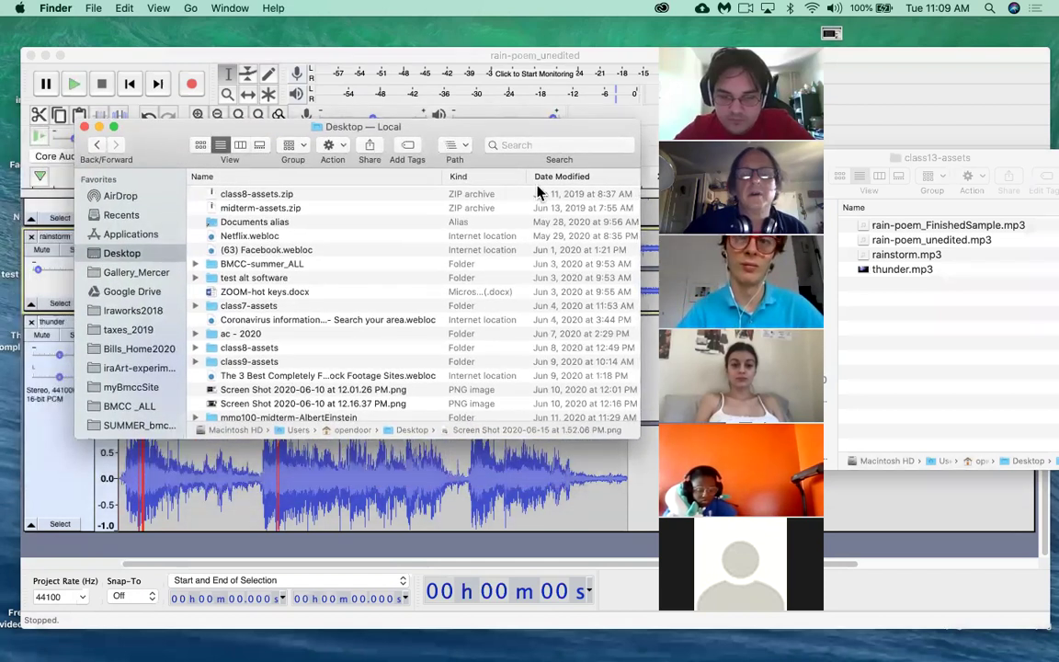
click(554, 177)
click(214, 194)
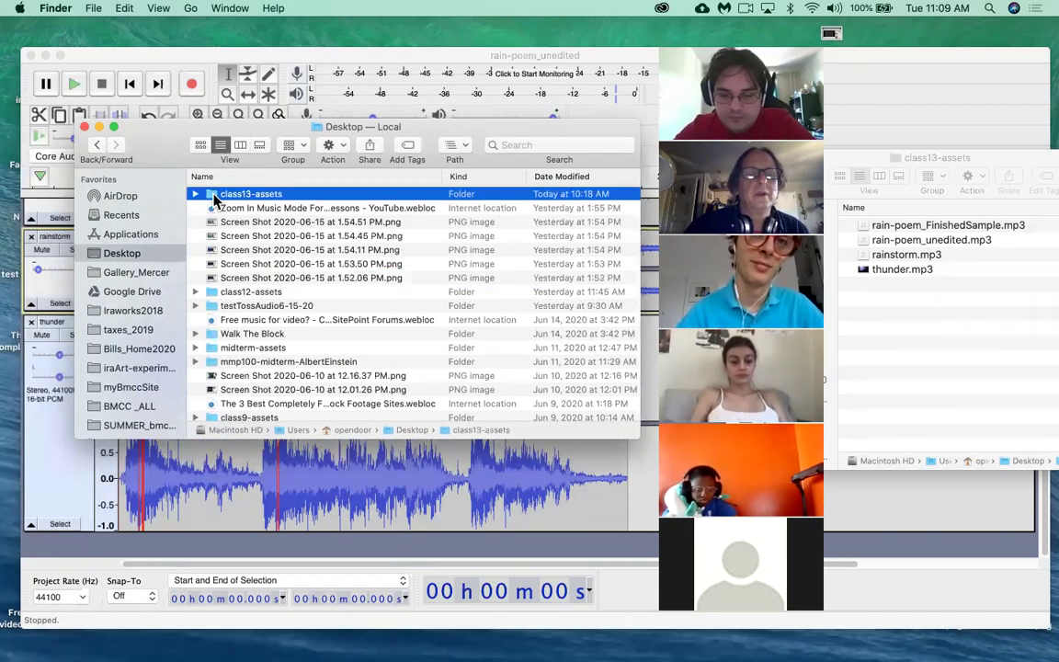
double_click(214, 195)
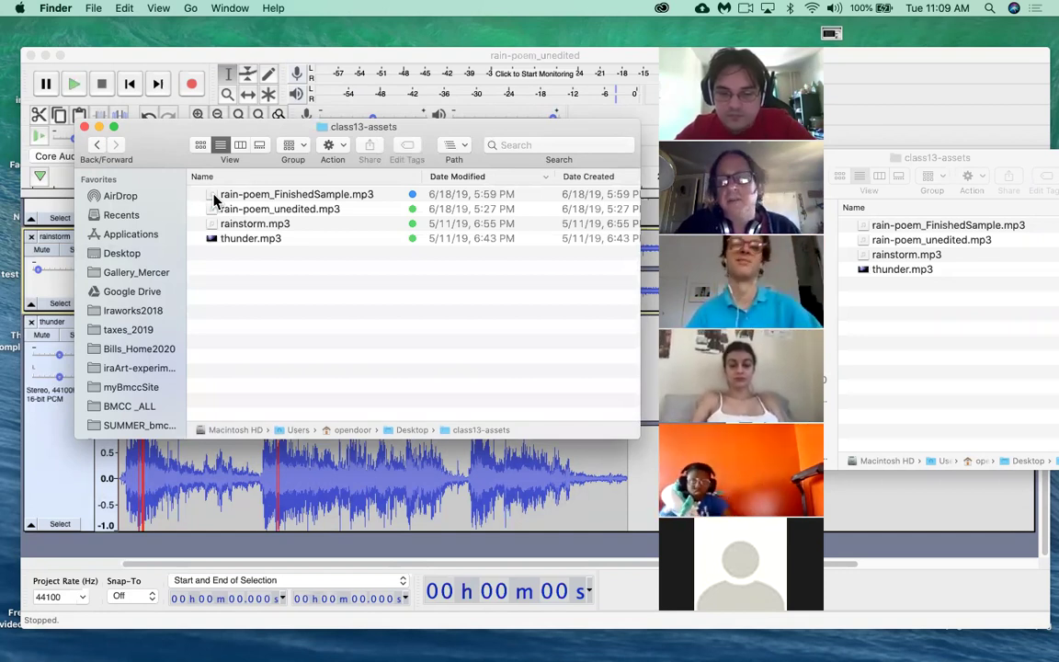
Step: Preview thunder.mp3 through to its end at a higher volume, then close the preview
click(254, 242)
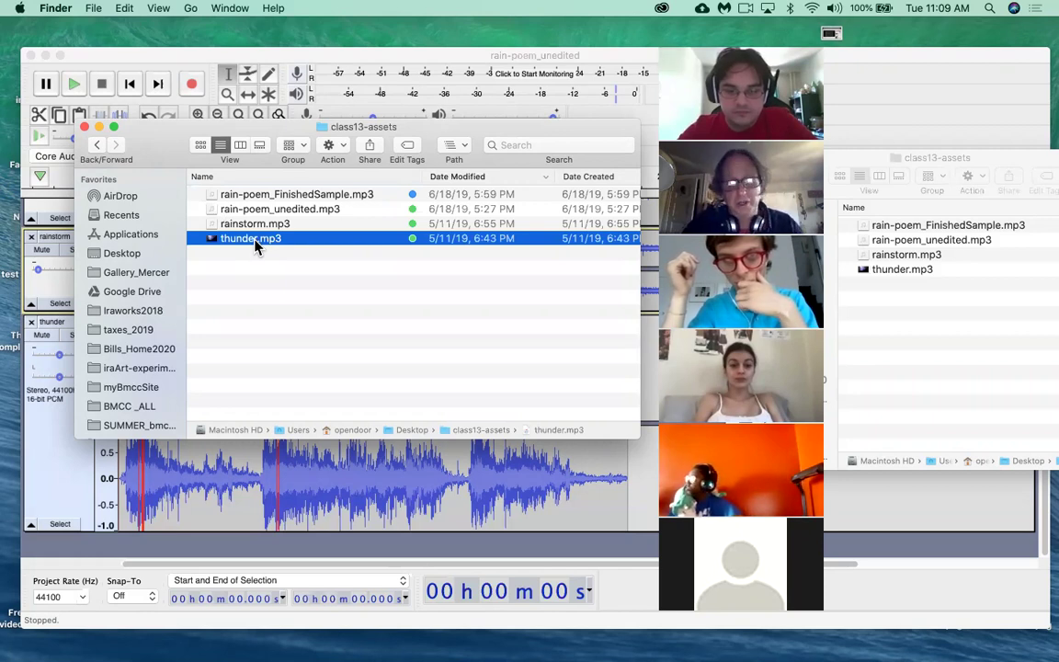
key(space)
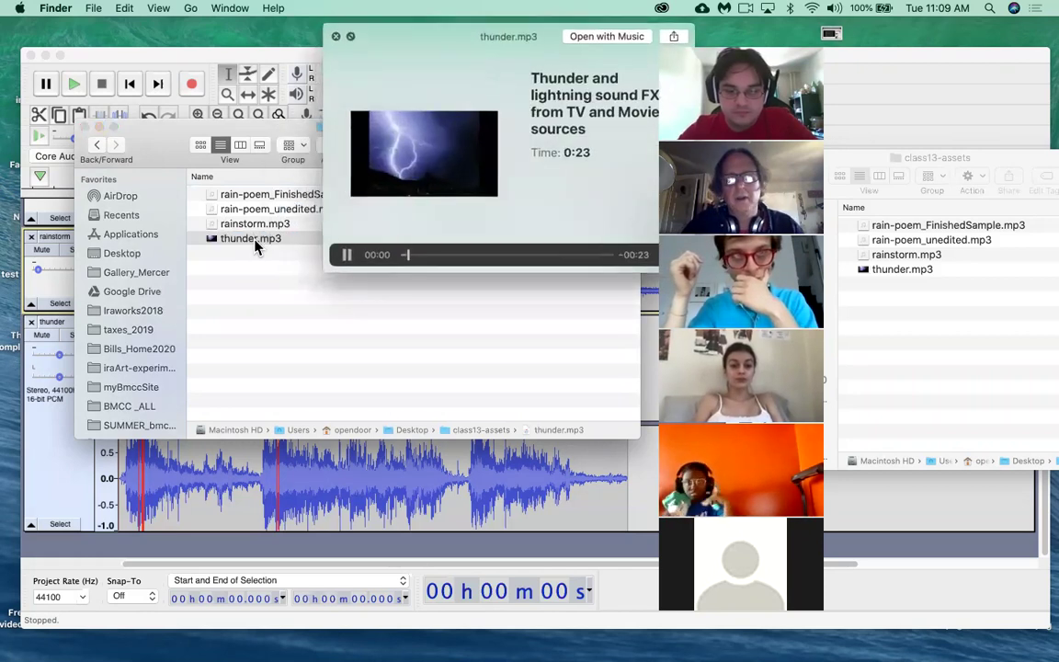
key(XF86AudioRaiseVolume)
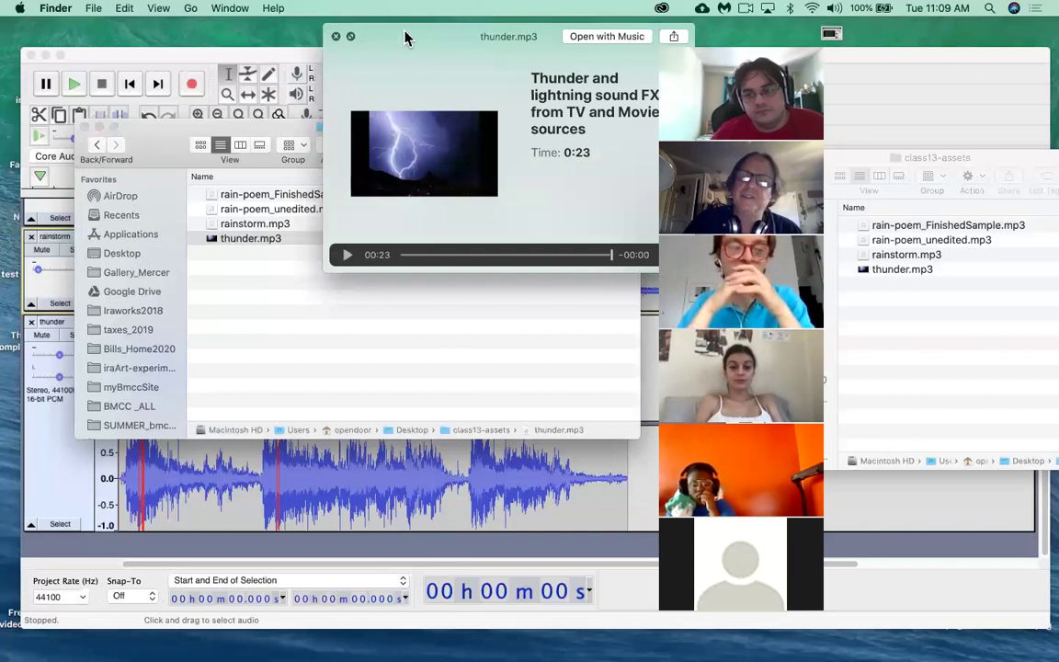
key(space)
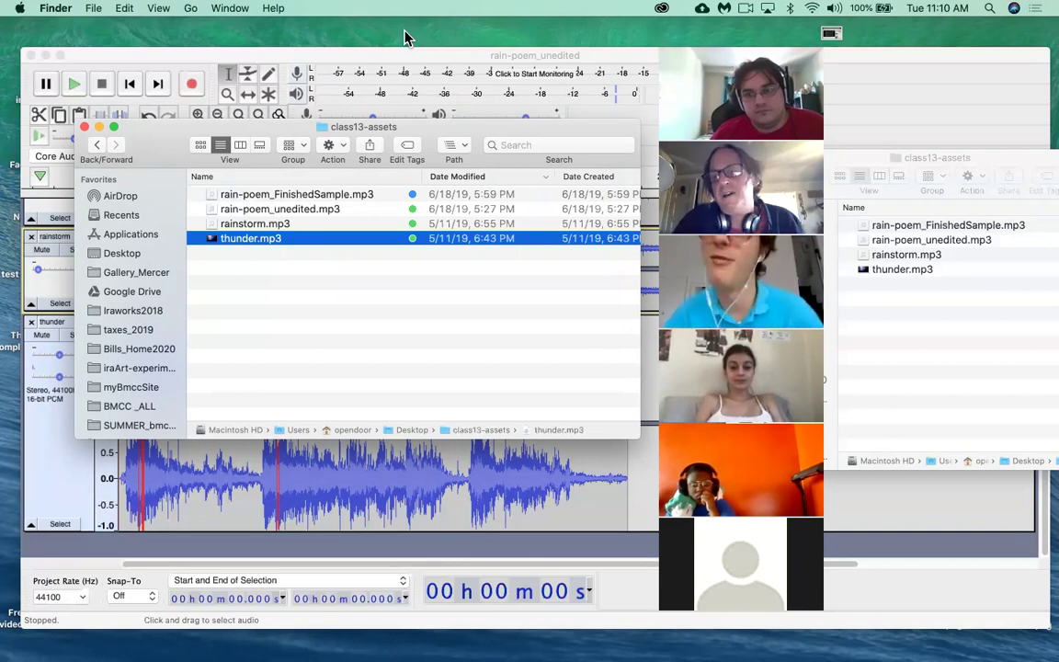
Step: Switch back to Audacity and delete the thunder audio from about 4.7 s to its end, keeping only the first clap
click(355, 63)
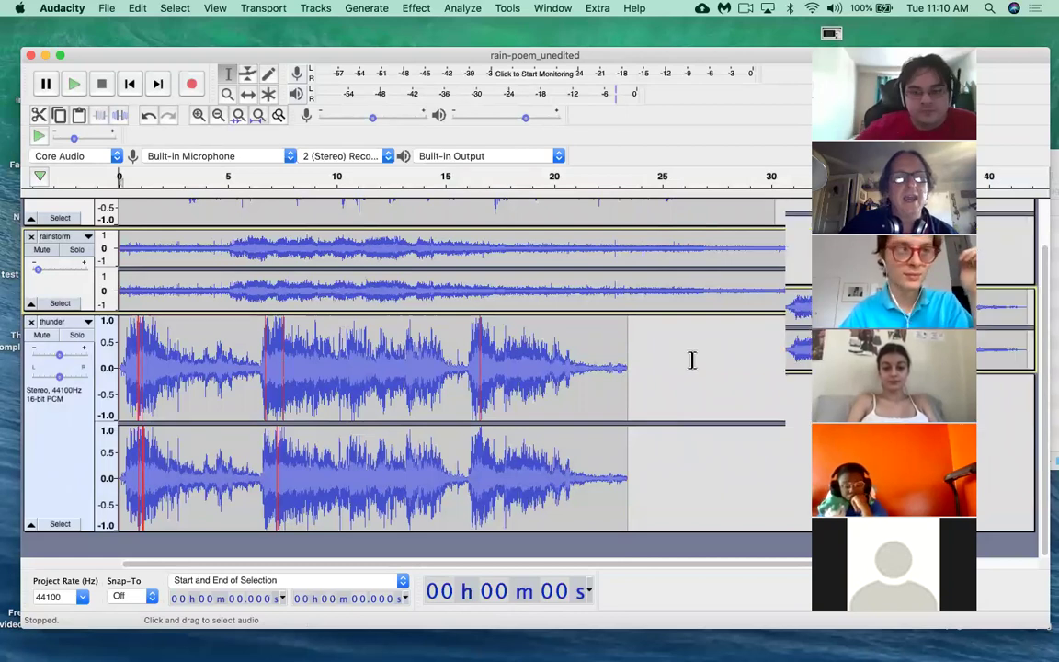
scroll(689, 359, up, 3)
scroll(692, 359, right, 2)
scroll(693, 360, down, 1)
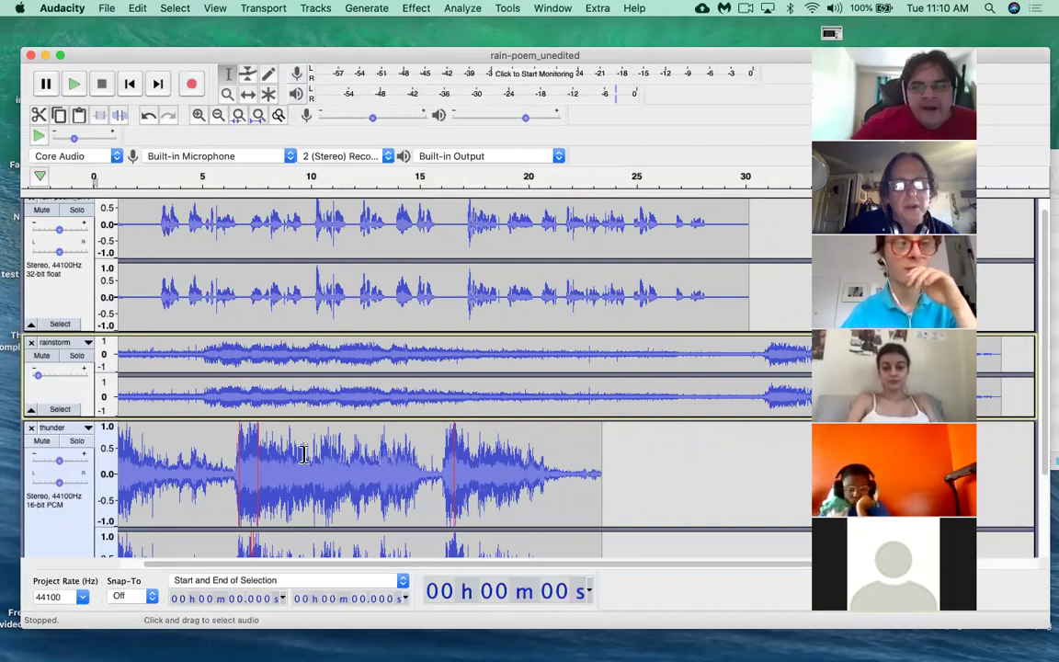
click(647, 475)
drag(635, 474, 195, 459)
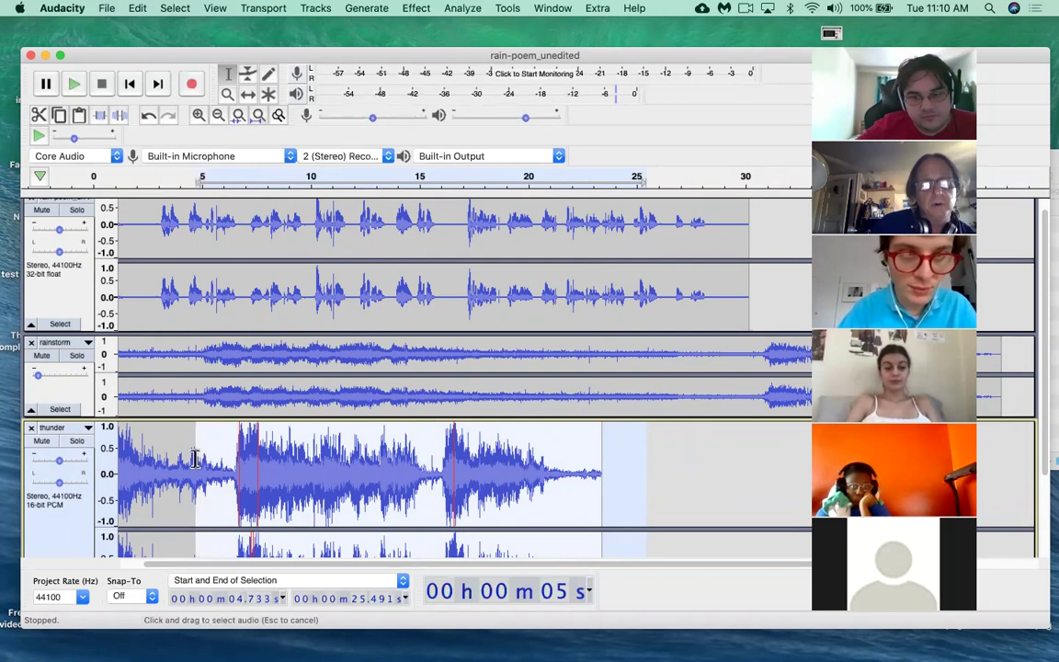
scroll(204, 461, down, 3)
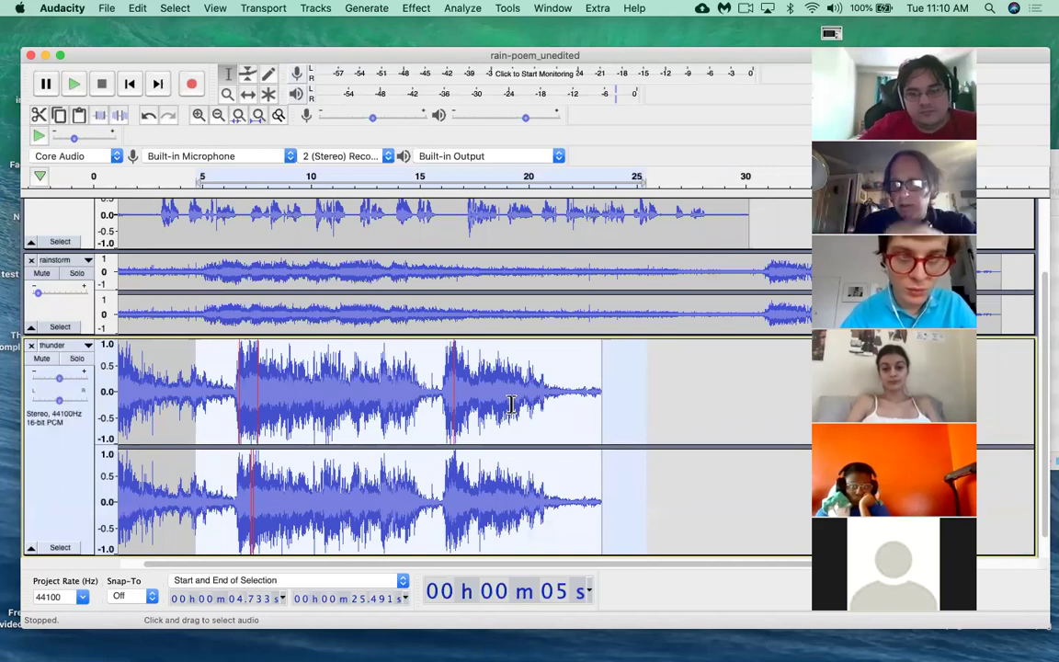
key(Delete)
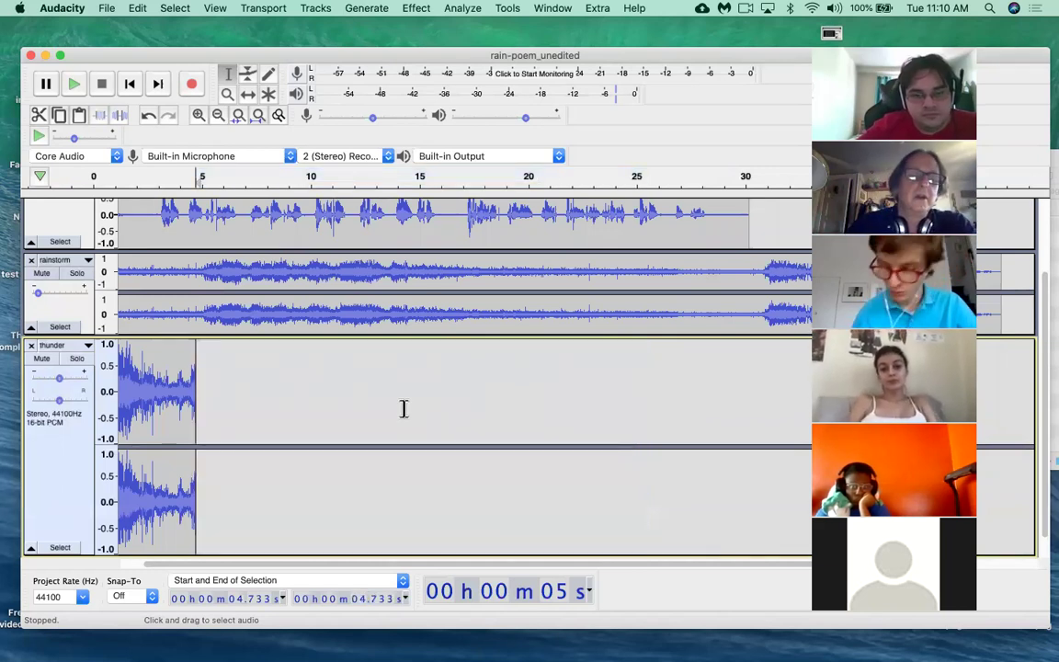
scroll(404, 408, left, 2)
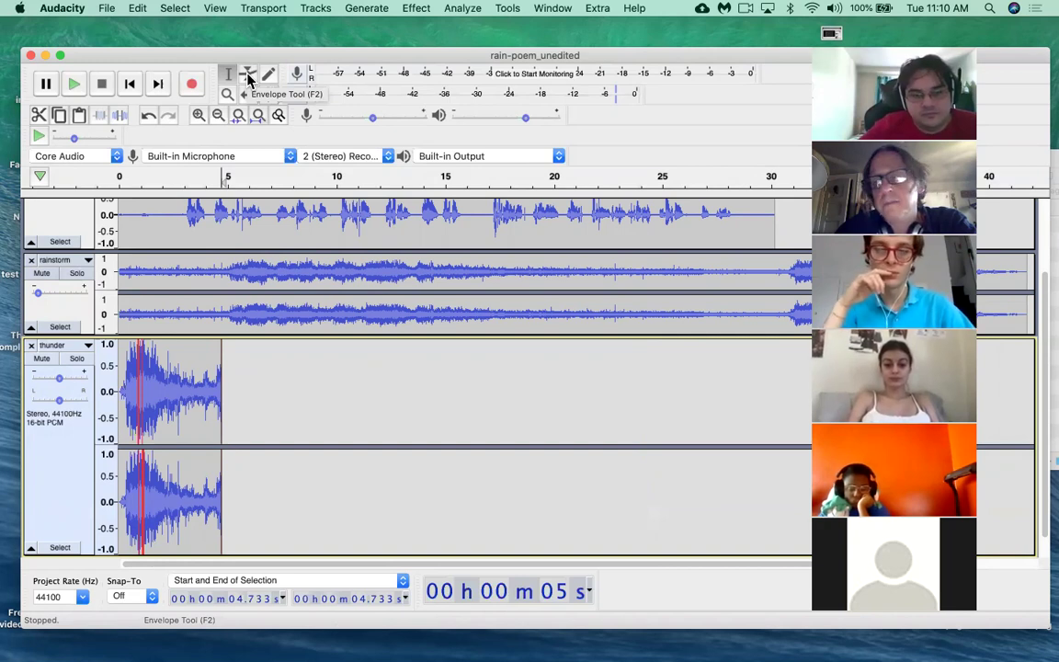
Step: Play the mix from the beginning to hear the thunder clap under the poem, stopping at about 8.7 s
click(131, 85)
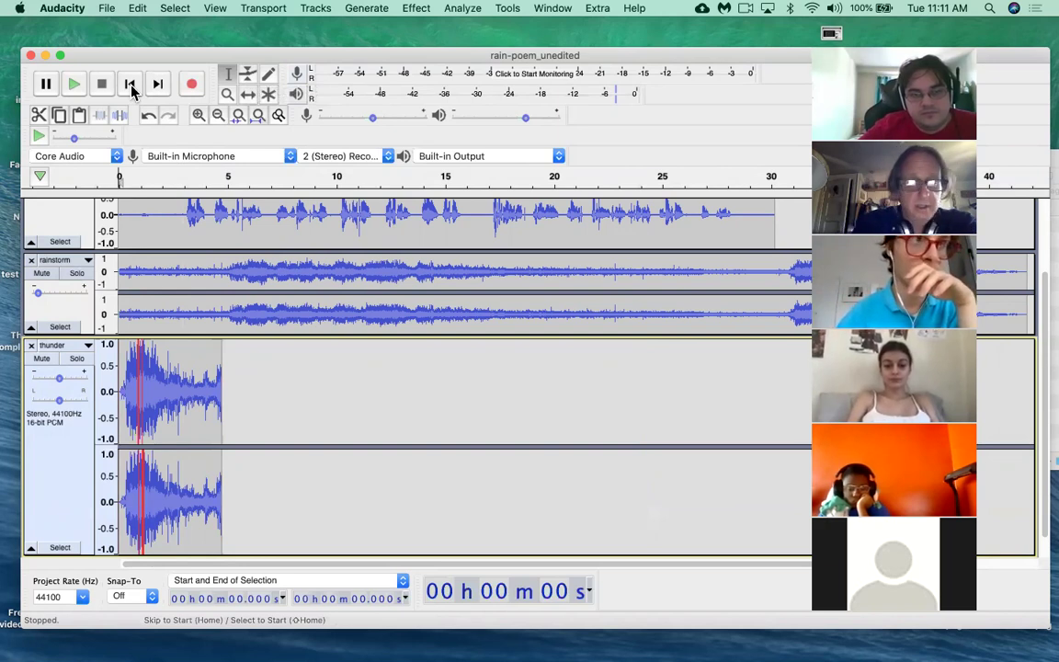
key(space)
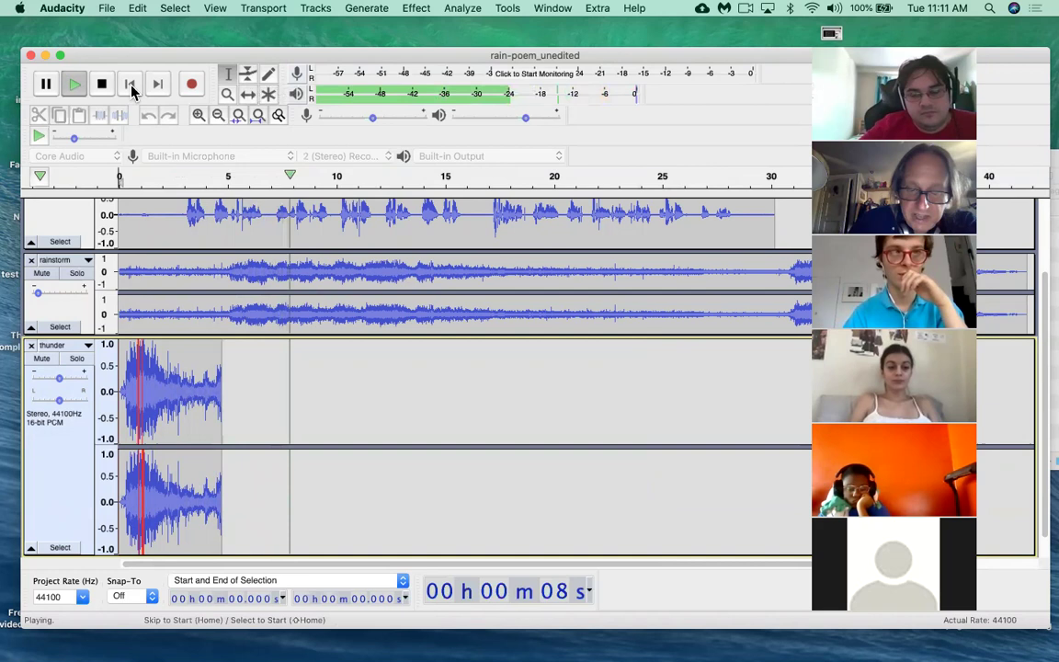
key(x)
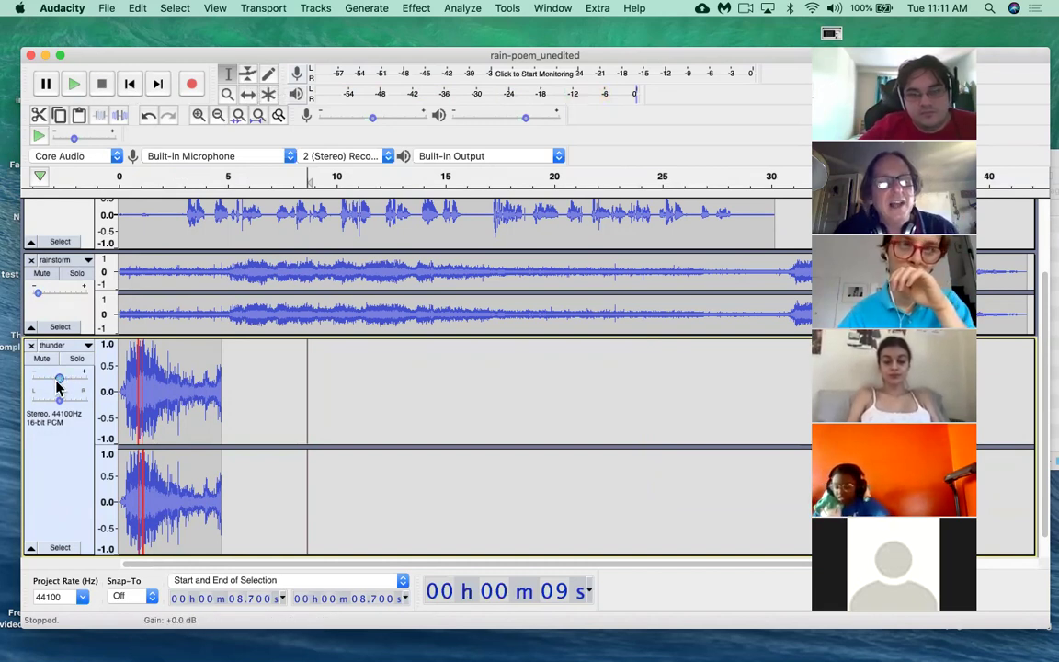
Step: Lower the computer's output volume by several levels for listening to the mix
mouse_move(55, 384)
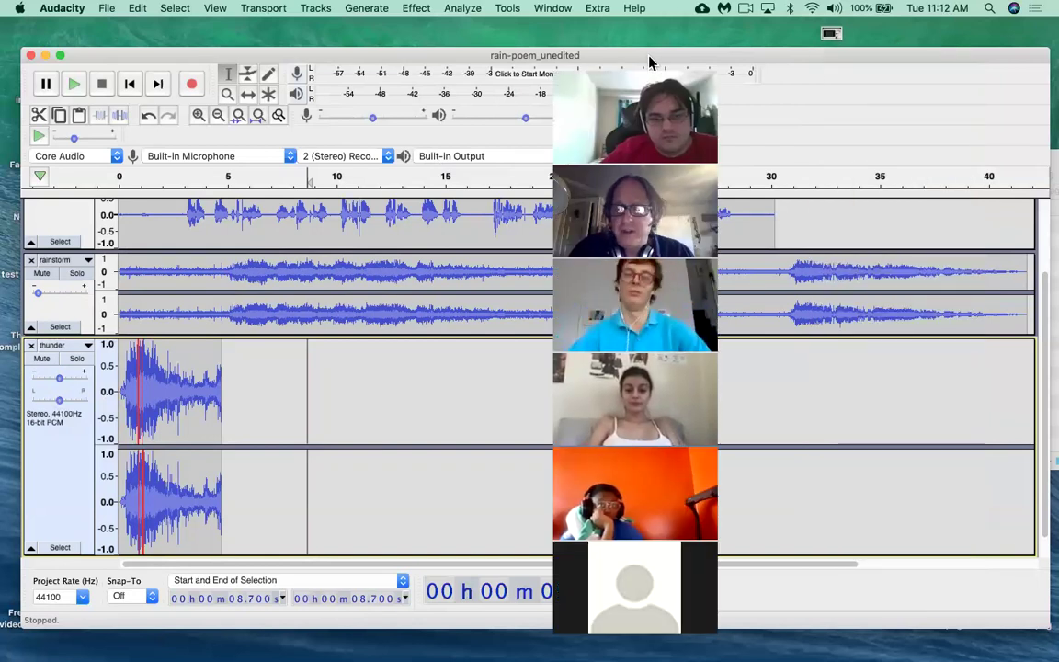
key(XF86AudioRaiseVolume)
key(XF86AudioLowerVolume)
key(XF86AudioLowerVolume)
key(XF86AudioLowerVolume)
key(XF86AudioLowerVolume)
key(XF86AudioLowerVolume)
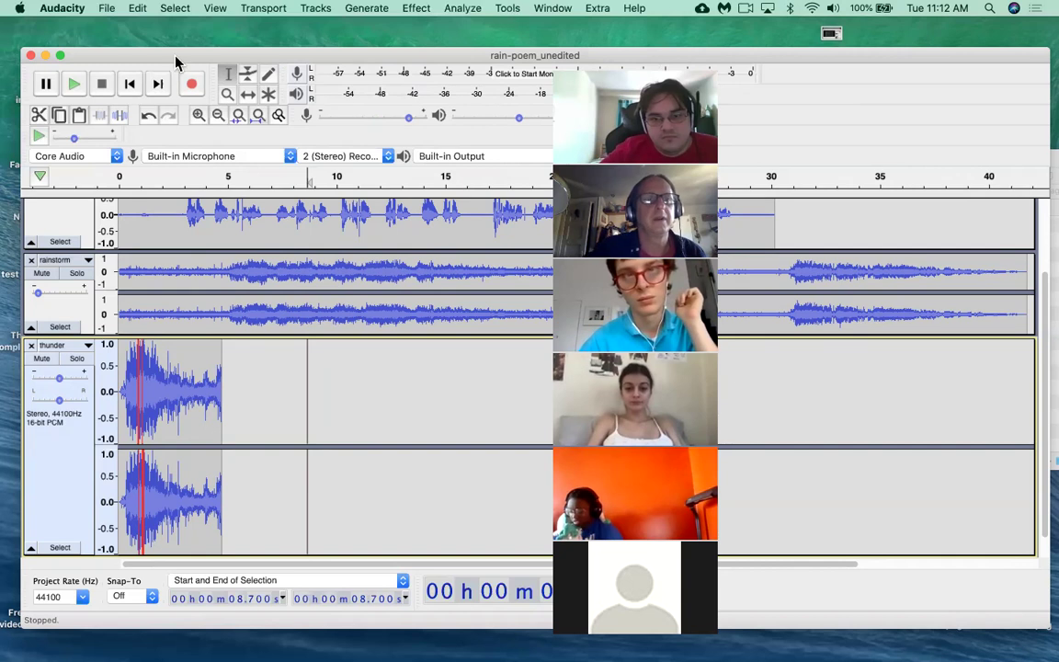
Step: Lower the thunder track's gain to -20 dB, replaying the mix from the start to judge its level
click(131, 84)
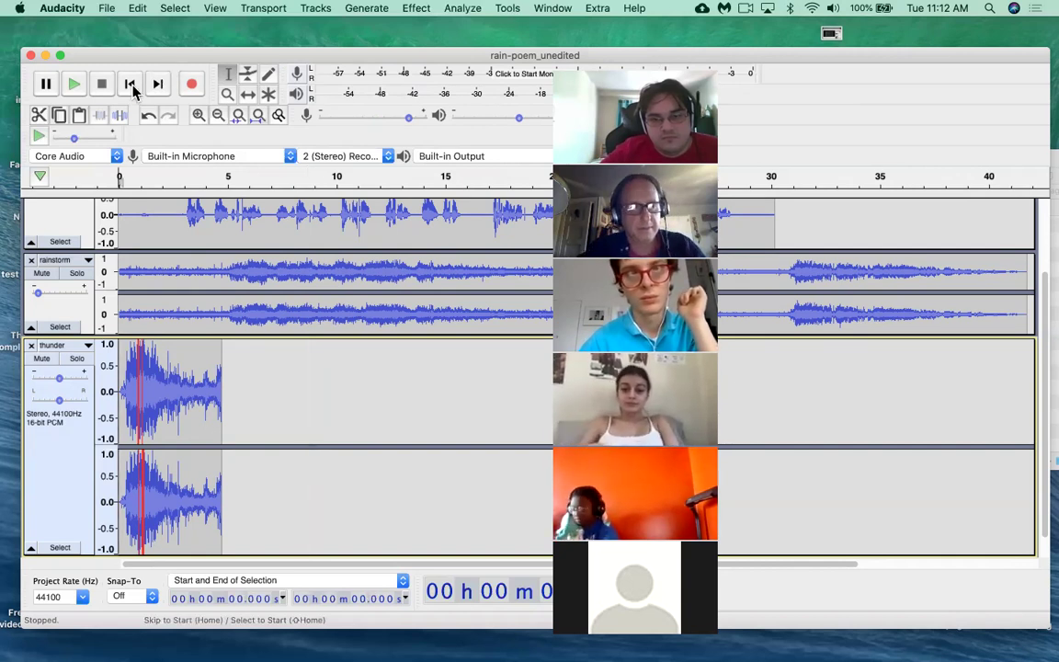
key(space)
drag(56, 384, 41, 374)
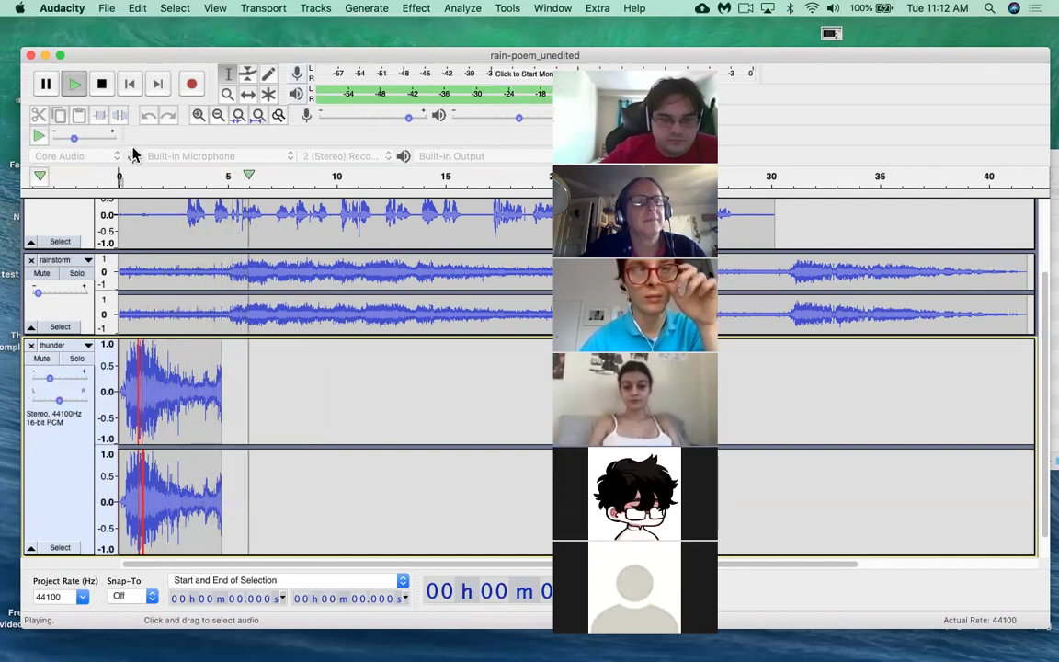
click(73, 86)
click(73, 86)
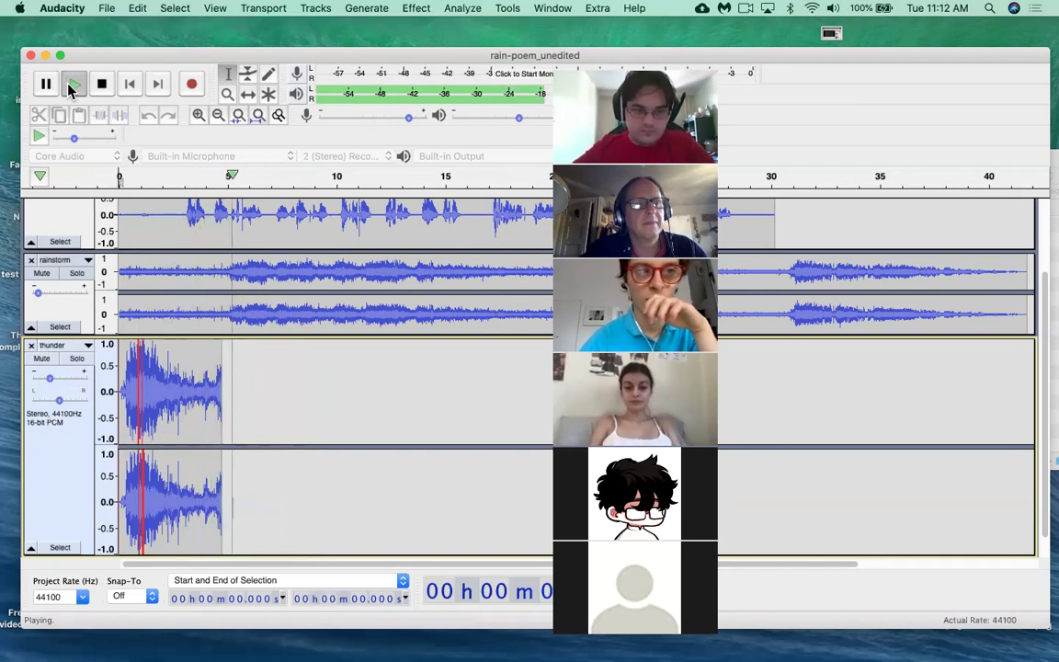
key(space)
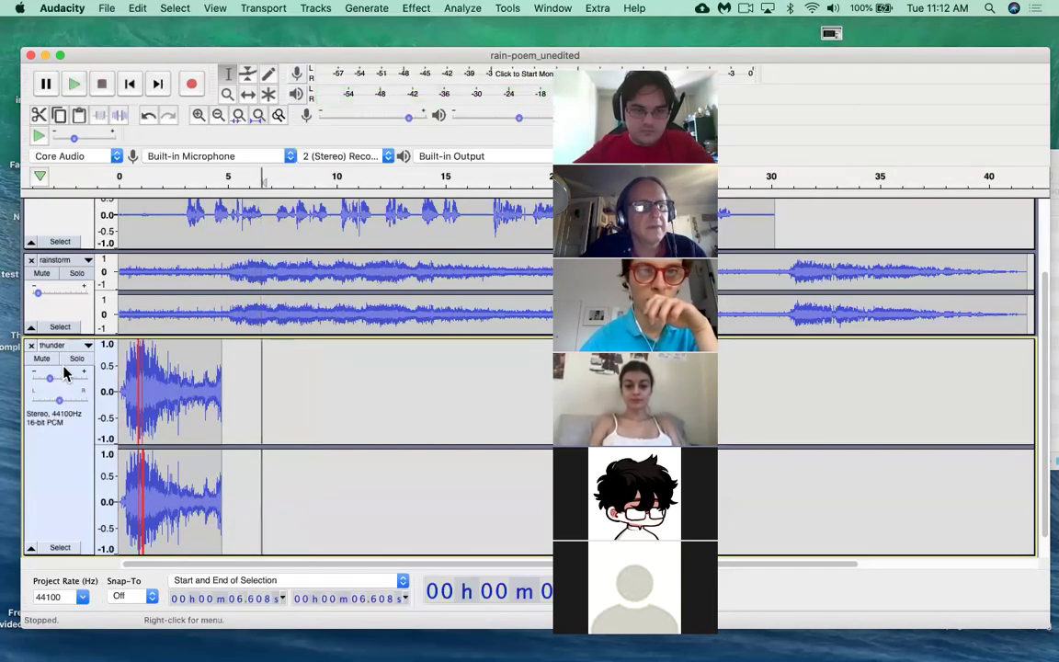
drag(50, 384, 50, 382)
drag(43, 382, 40, 383)
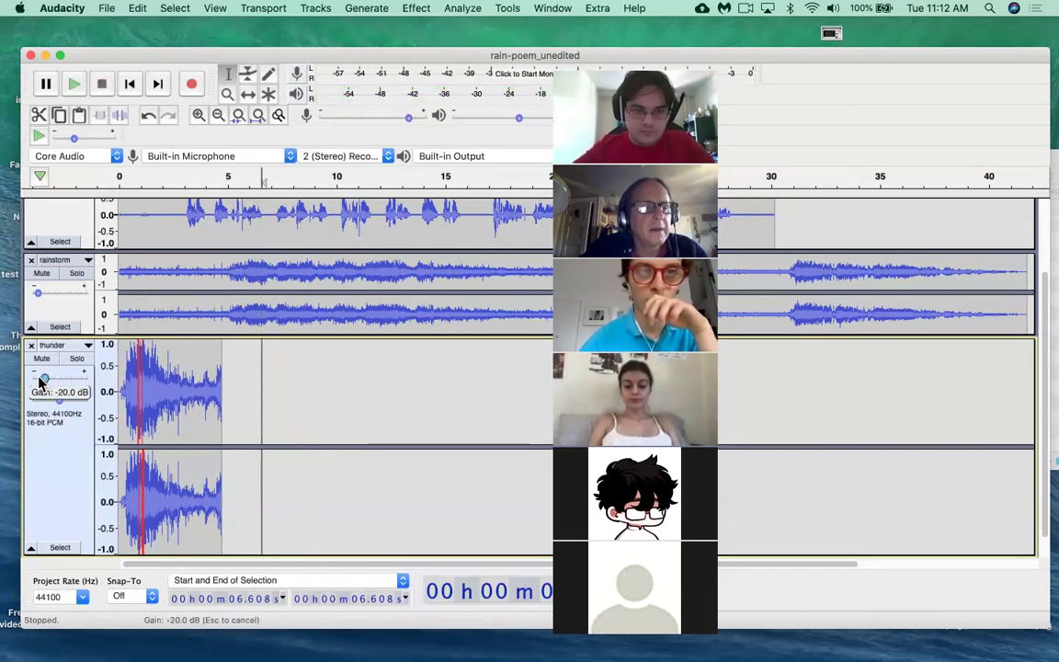
Step: Replay the mix from the beginning to check the quieter thunder clap, then stop playback
click(74, 85)
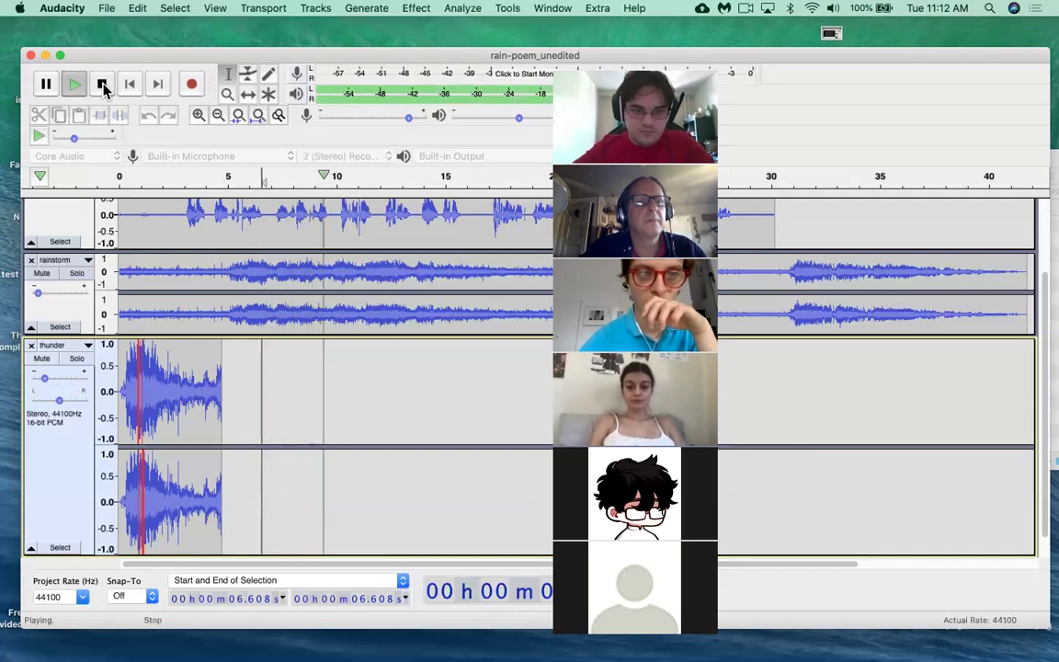
click(103, 84)
click(131, 84)
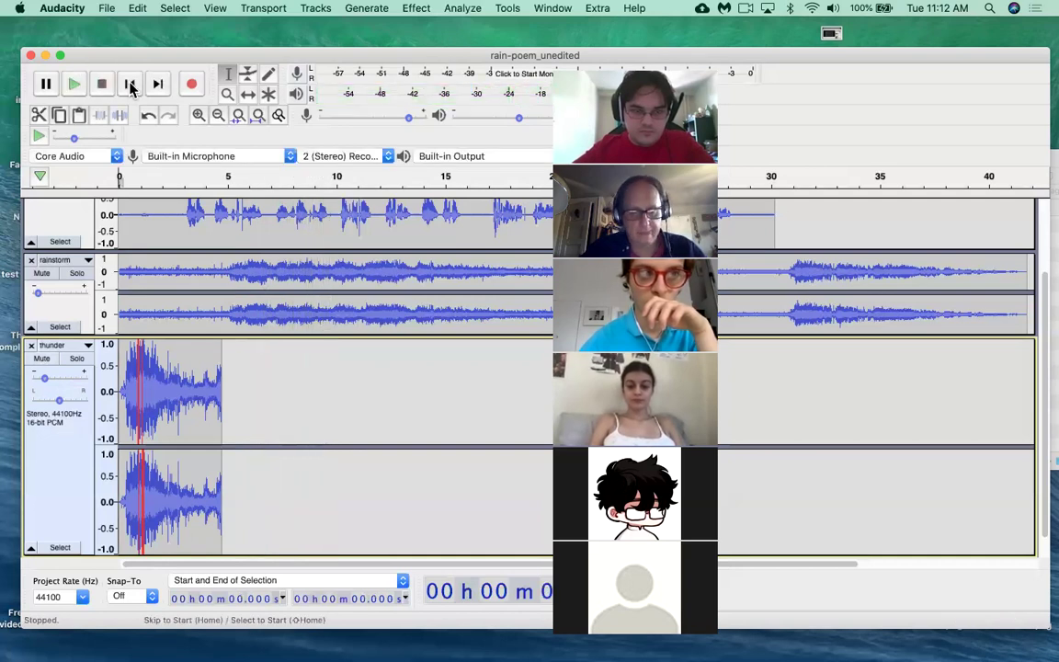
key(space)
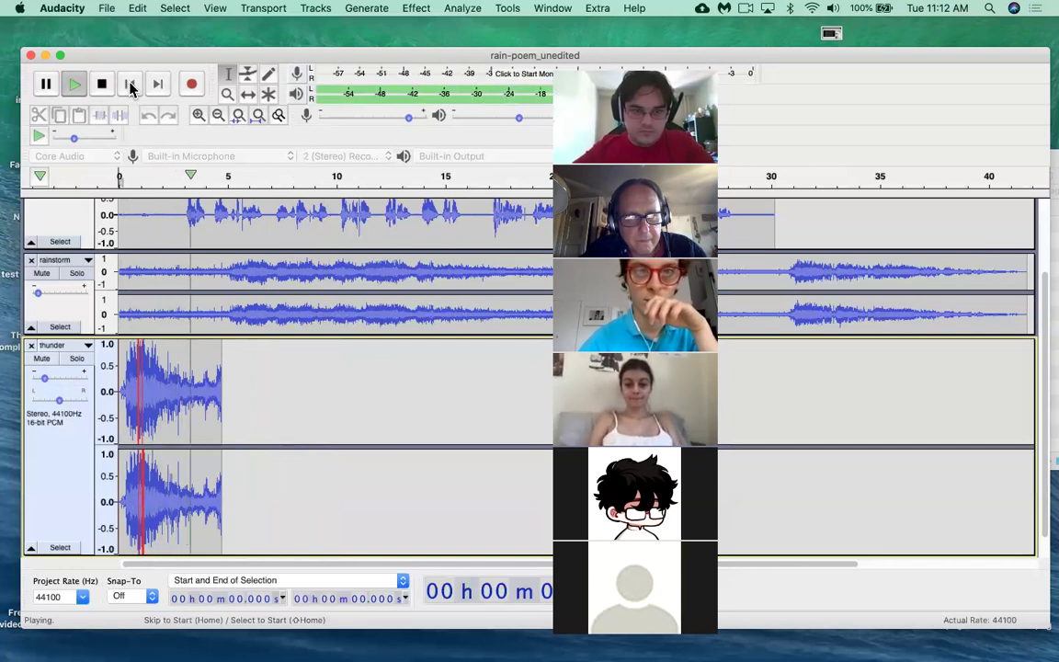
click(103, 85)
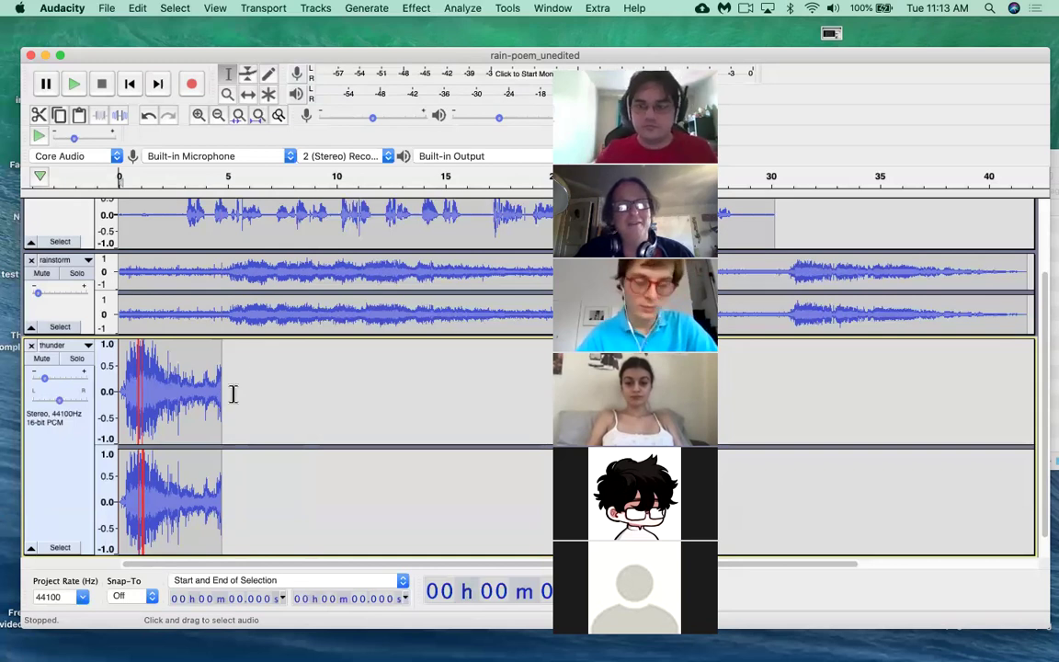
Step: Apply Fade Out to the thunder track from about 3.1 s to its end and play the mix from the start
drag(233, 394, 184, 381)
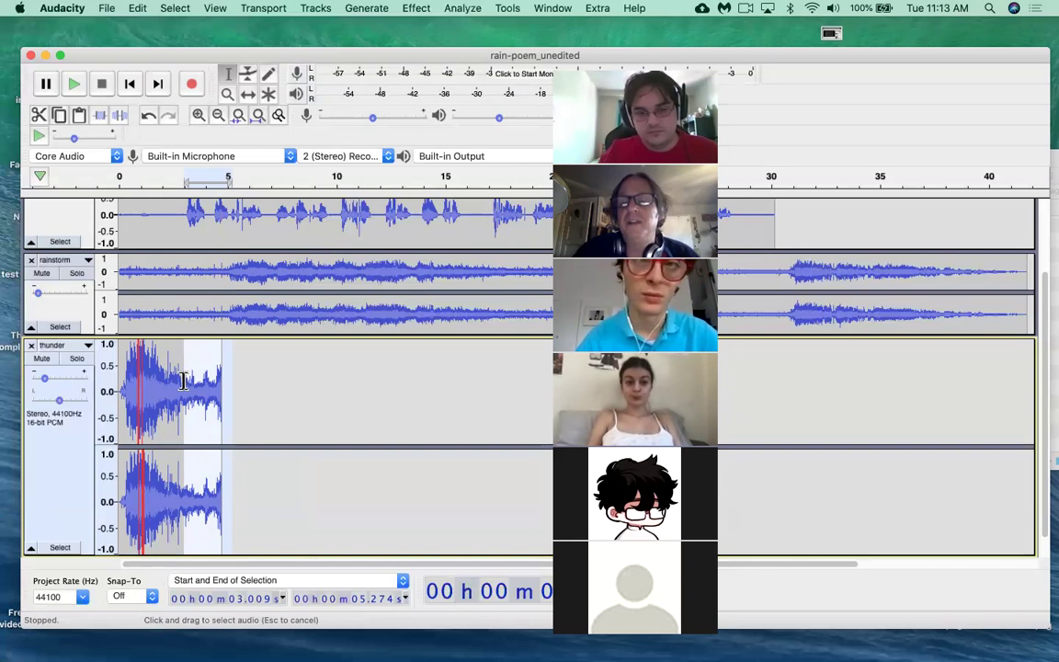
drag(184, 381, 215, 379)
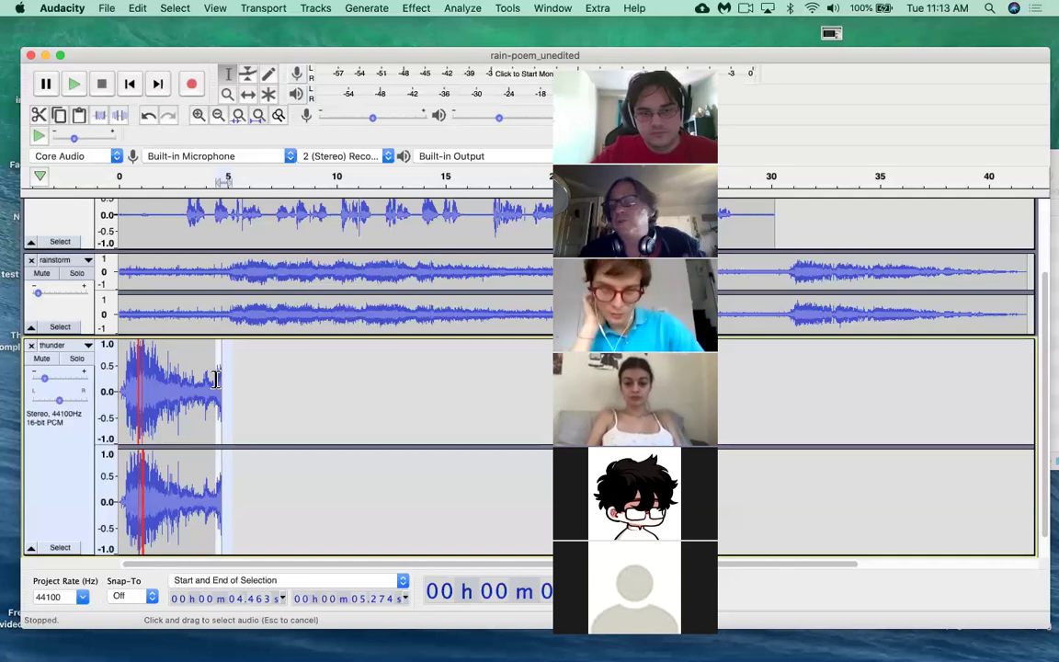
drag(215, 380, 187, 374)
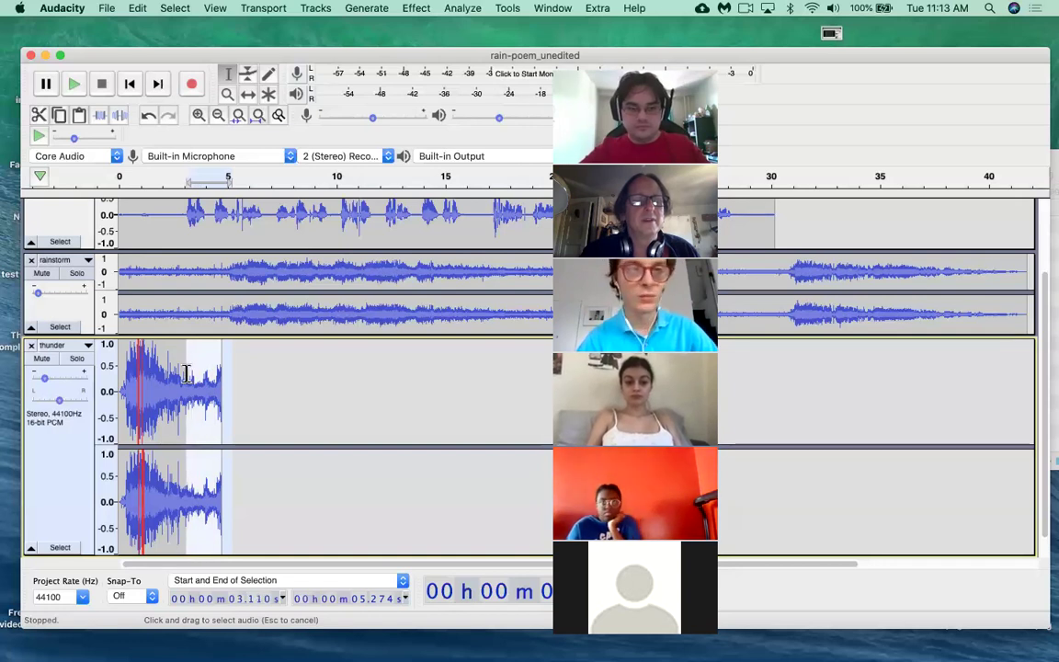
click(421, 9)
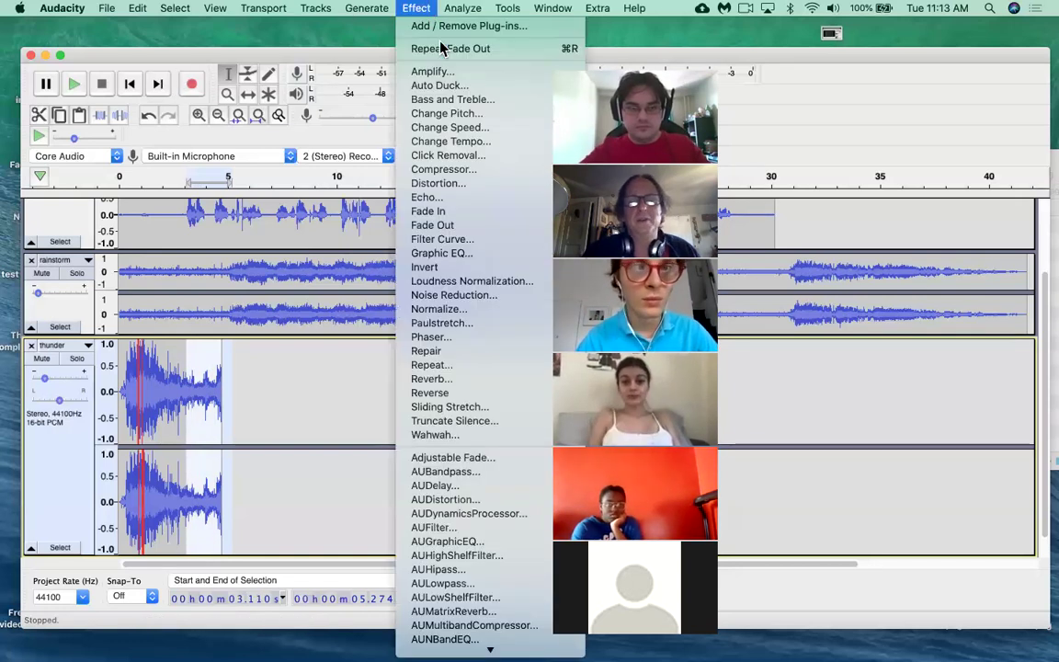
click(469, 229)
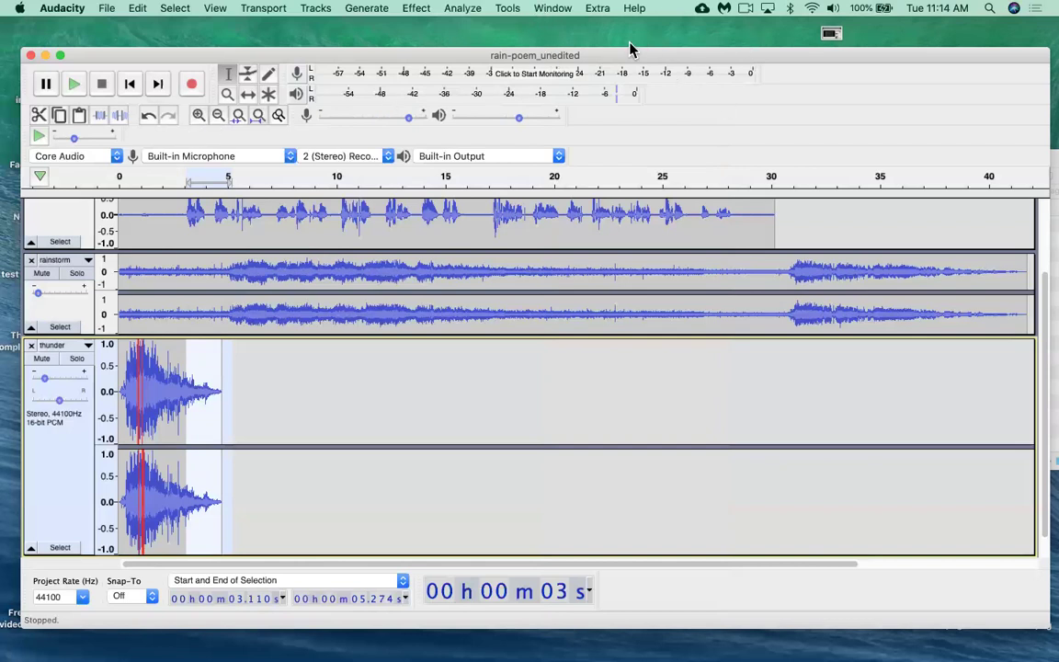
click(130, 85)
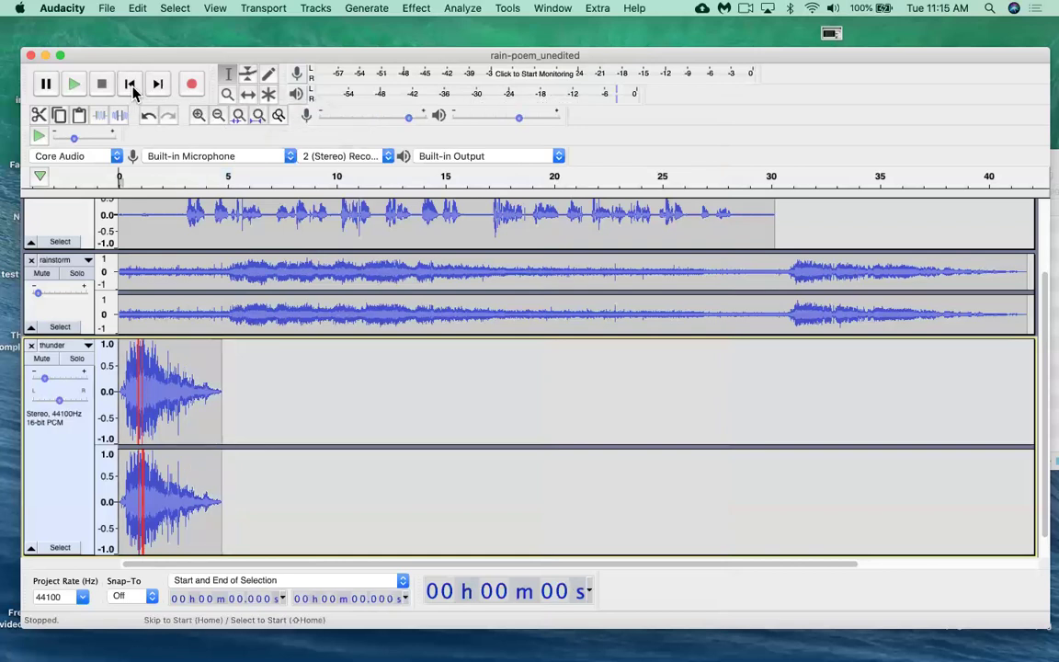
key(space)
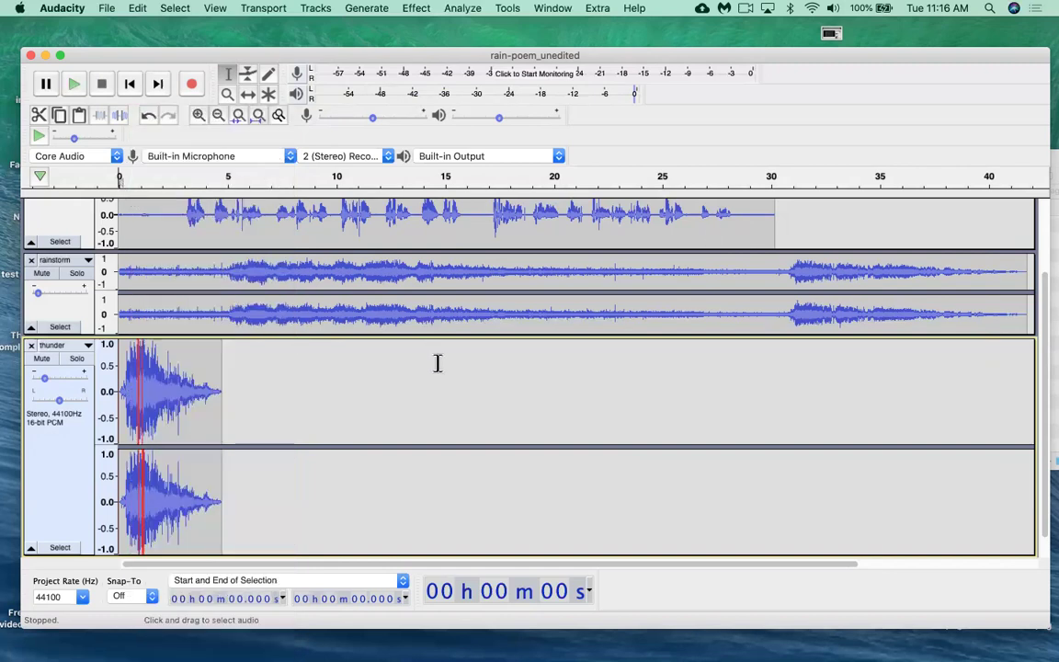
Step: Enlarge the rainstorm and poem tracks and apply Fade Out to the poem from about 28.3 s to its end
drag(567, 334, 570, 416)
drag(597, 253, 609, 453)
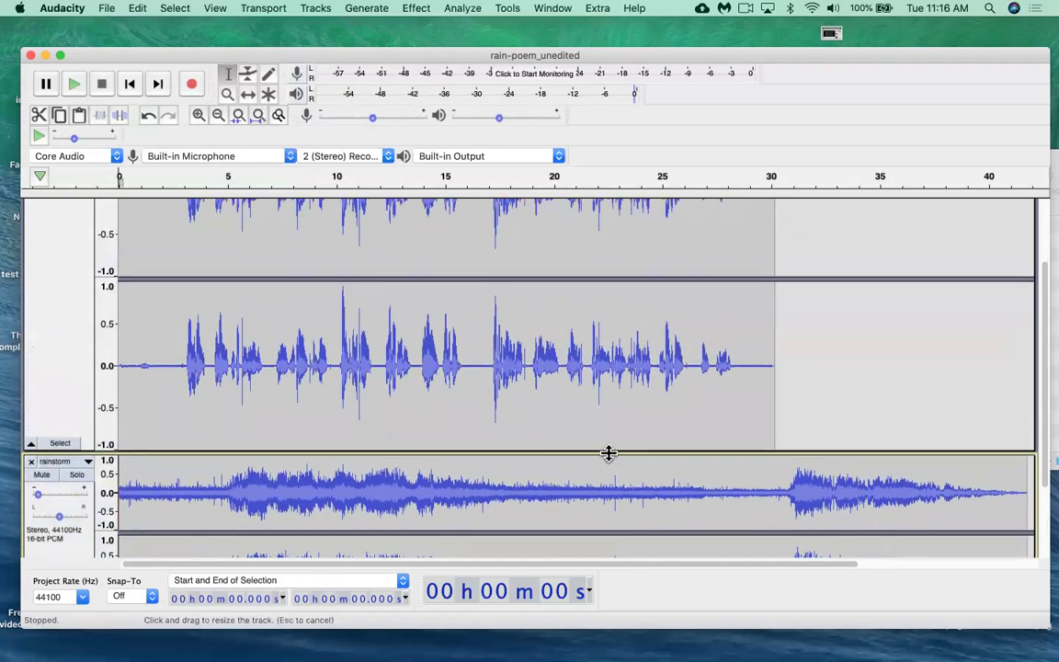
scroll(722, 367, up, 2)
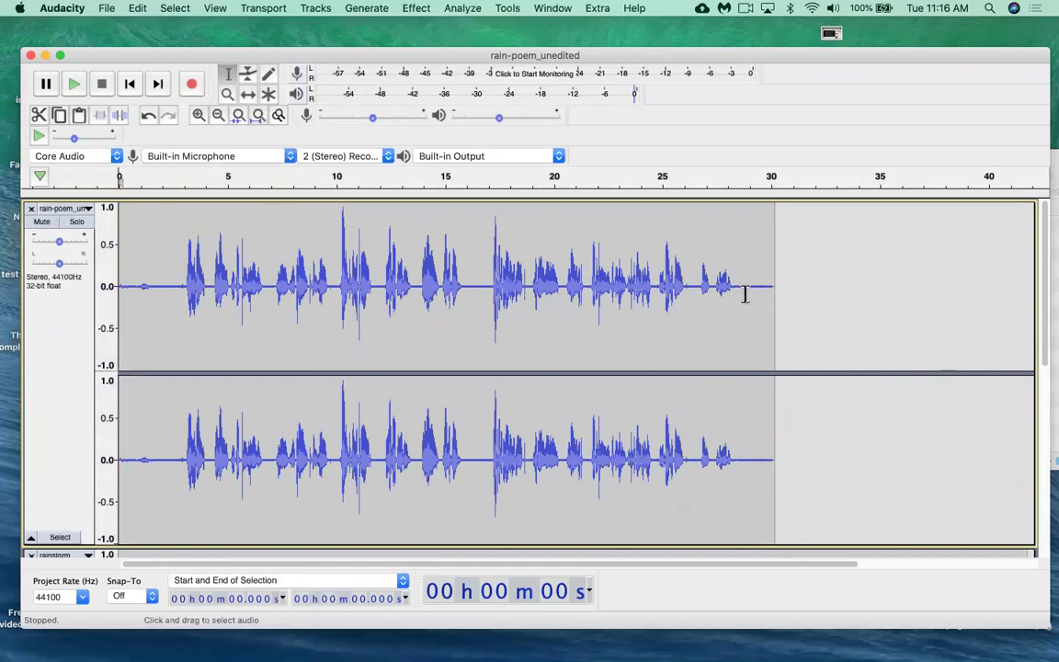
drag(781, 278, 734, 278)
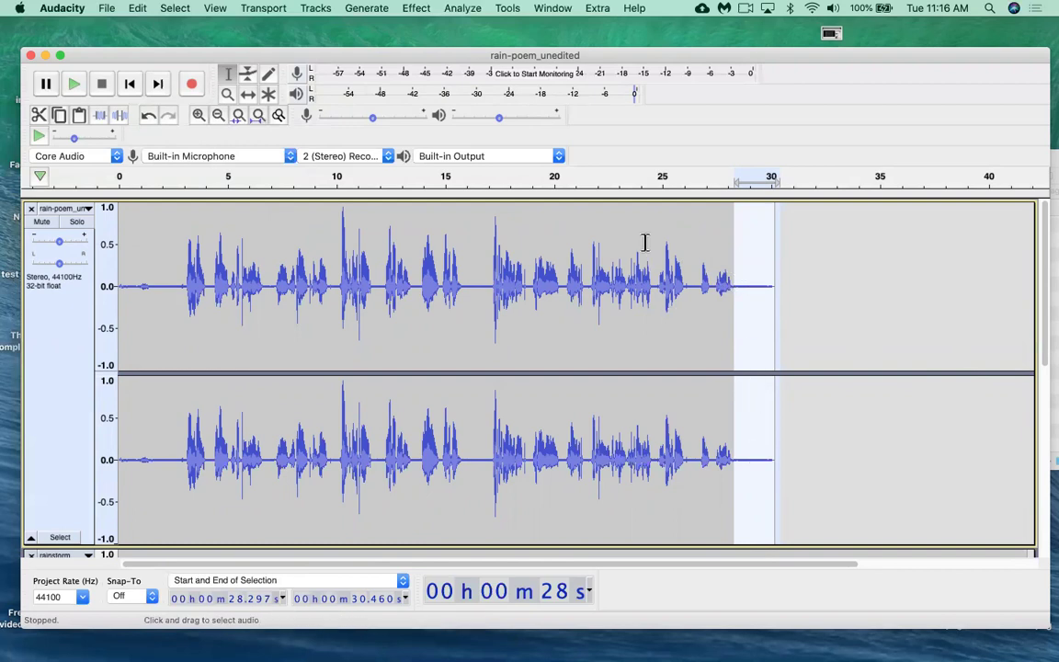
click(416, 8)
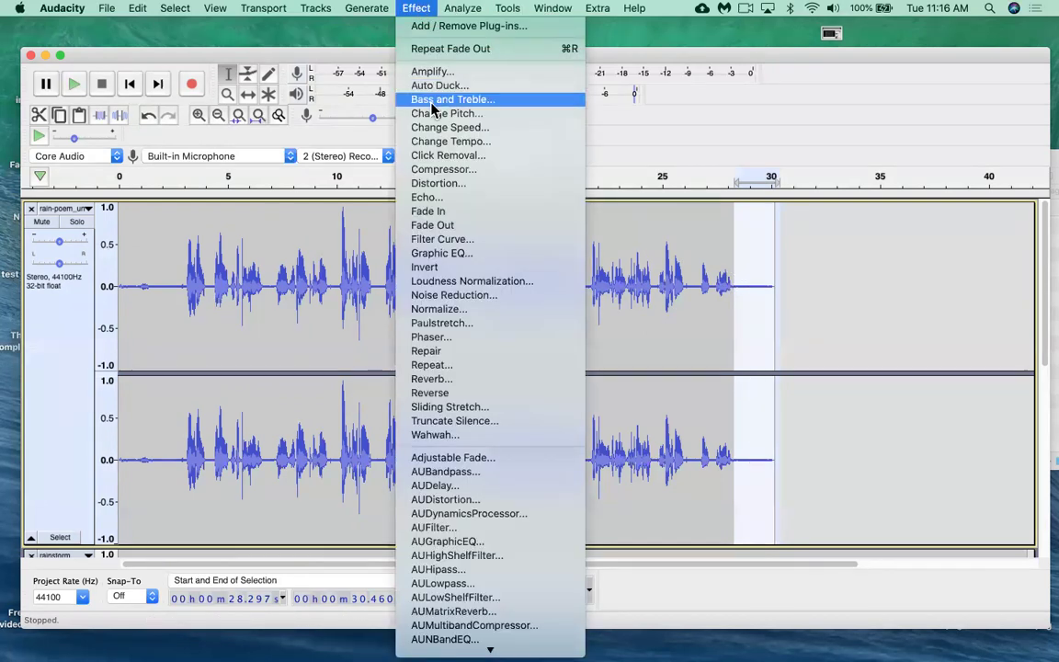
click(463, 225)
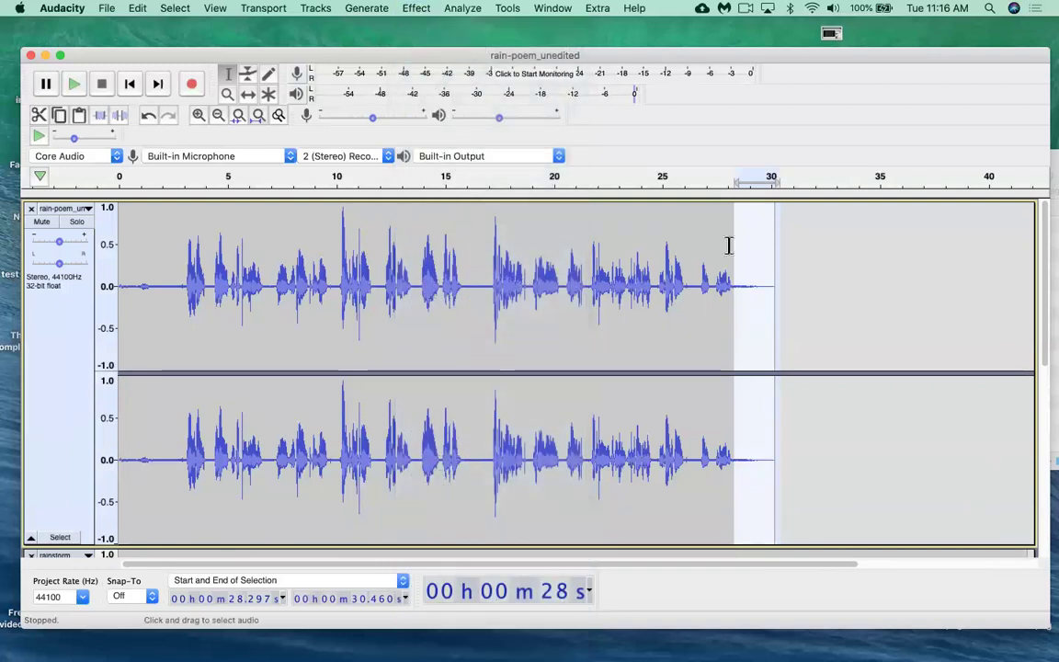
Step: Play the ending of the mix from several points before the poem's faded tail, stopping at about 34.6 s
click(699, 176)
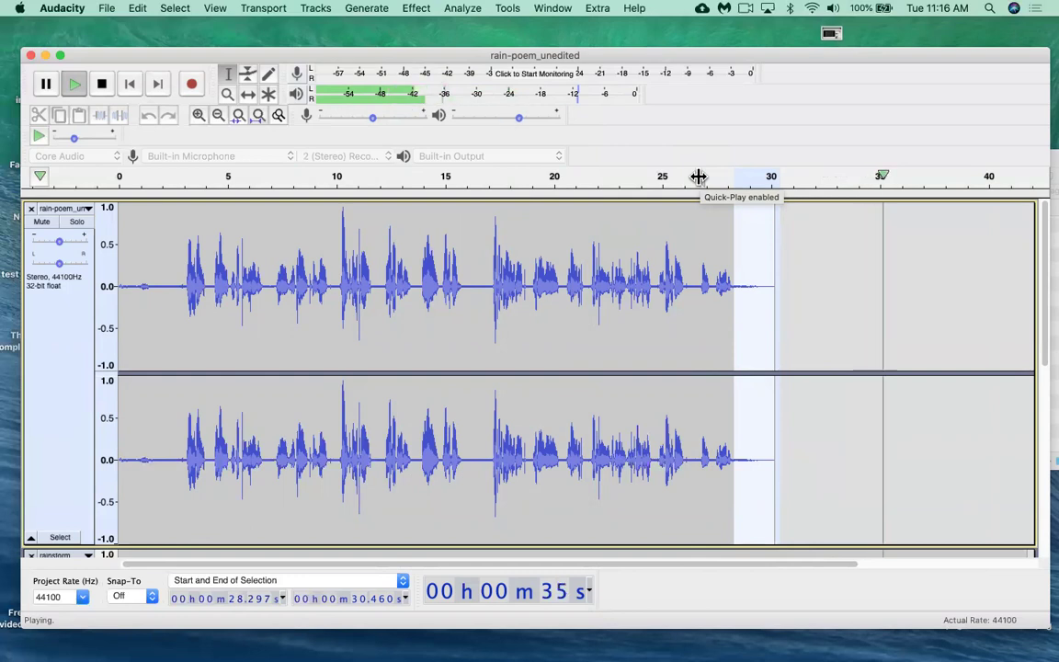
click(103, 85)
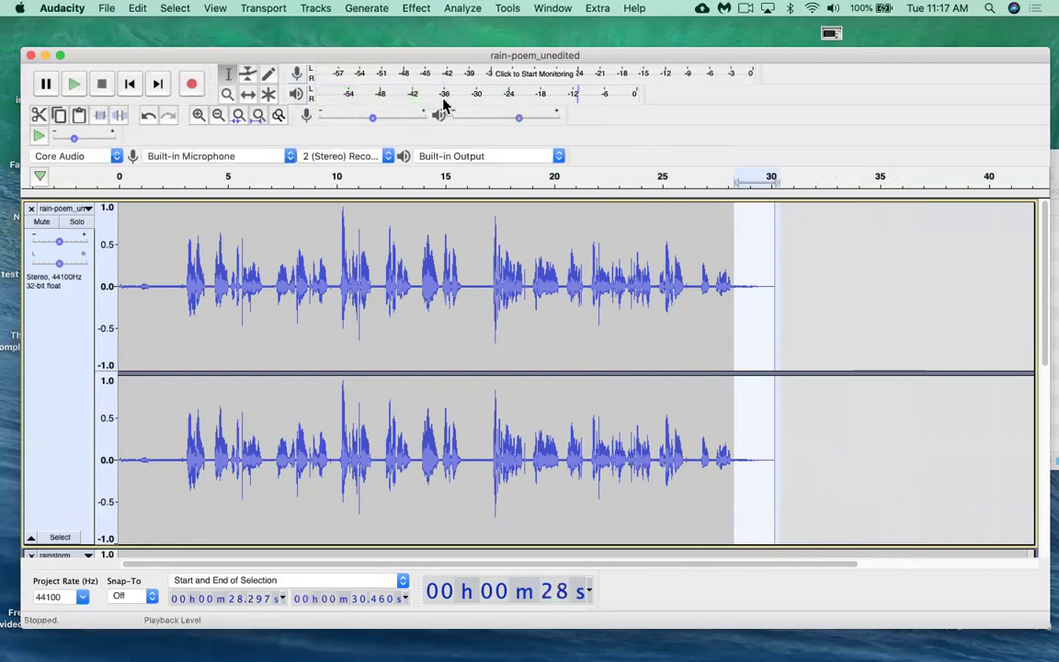
click(687, 177)
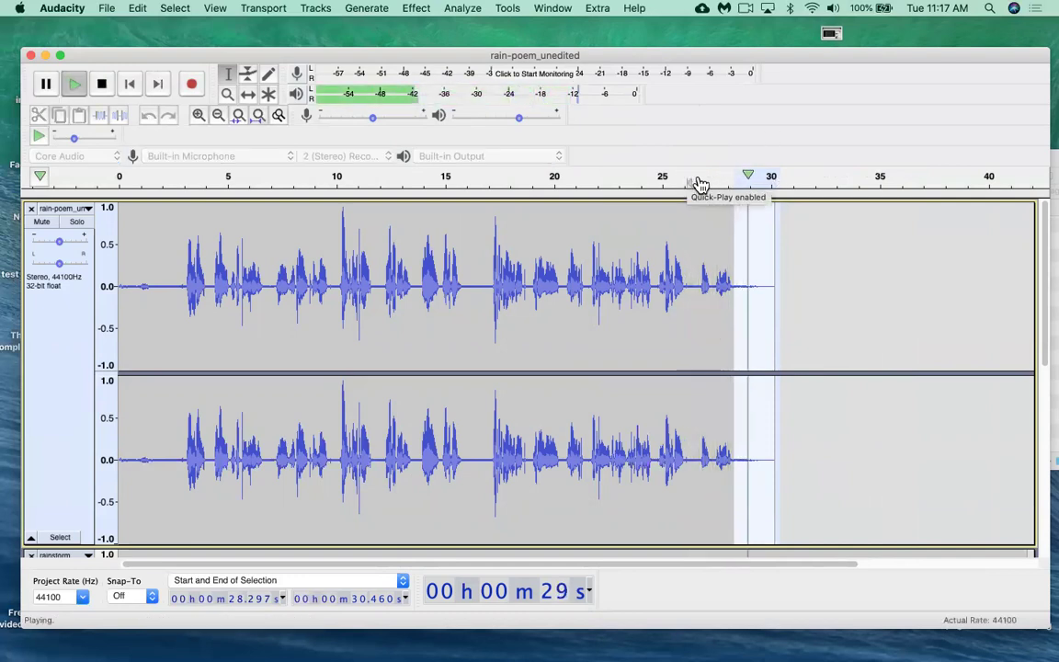
click(632, 178)
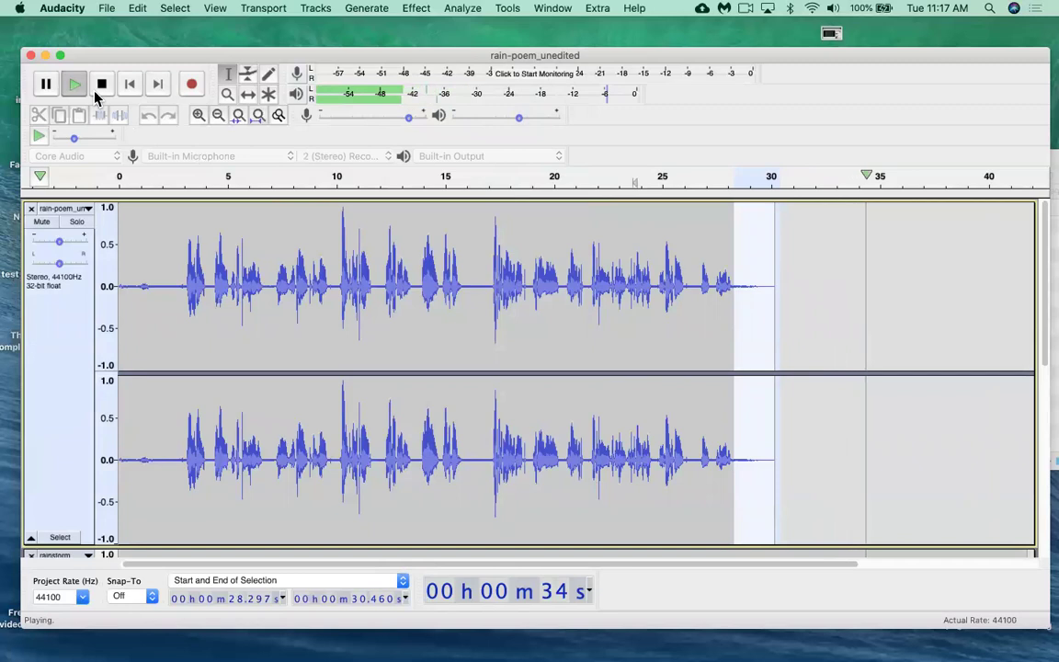
key(x)
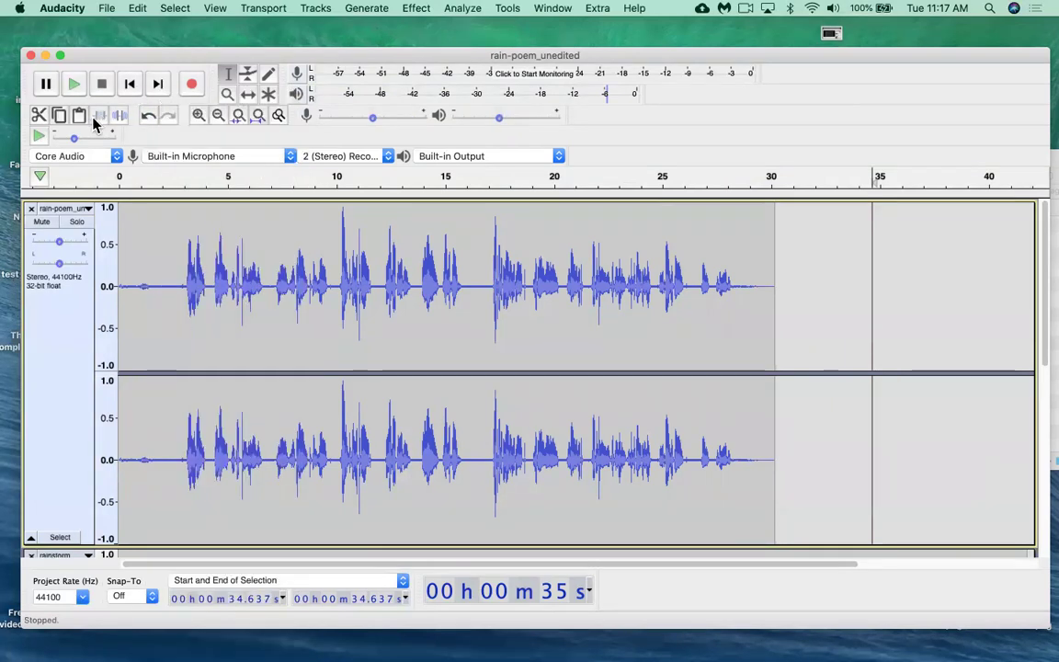
Step: Start saving the project and choose the class13-assets folder on the Desktop as its location
click(108, 9)
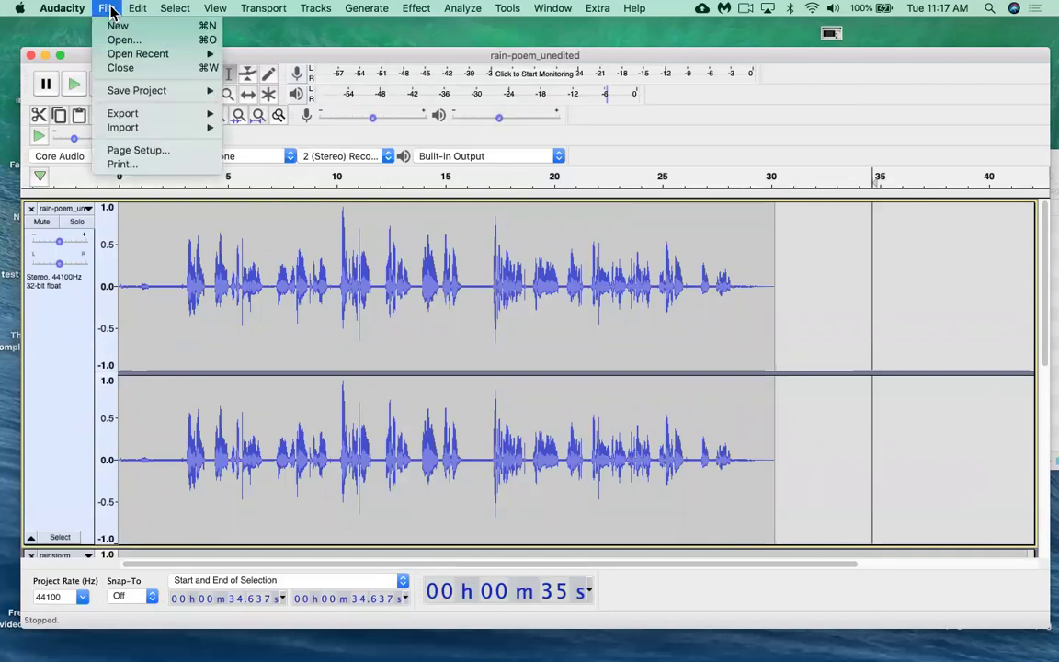
mouse_move(141, 96)
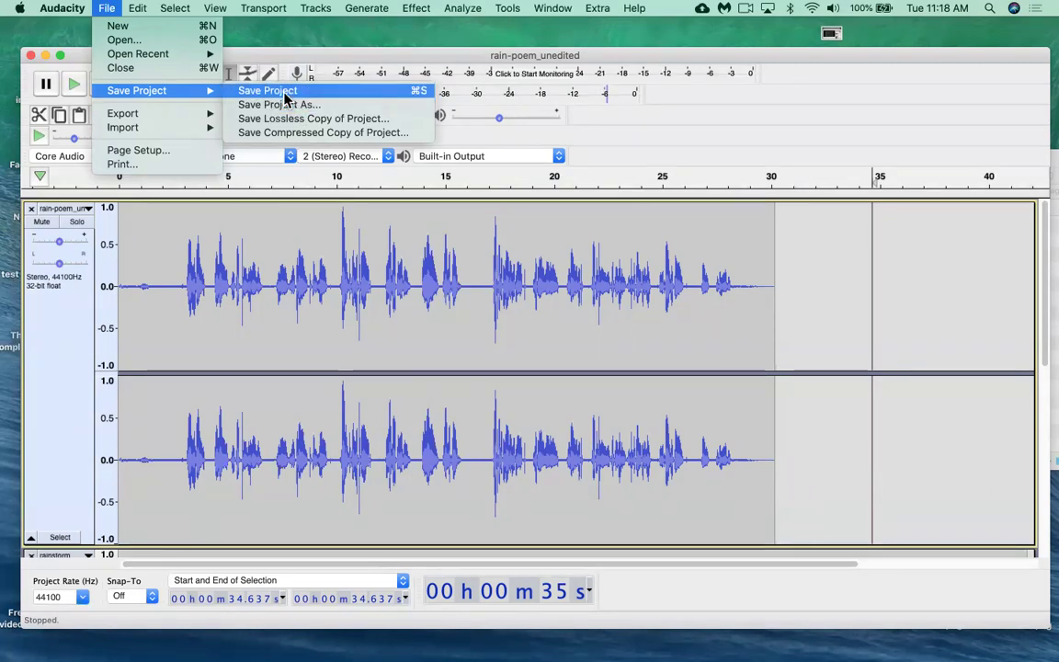
click(285, 92)
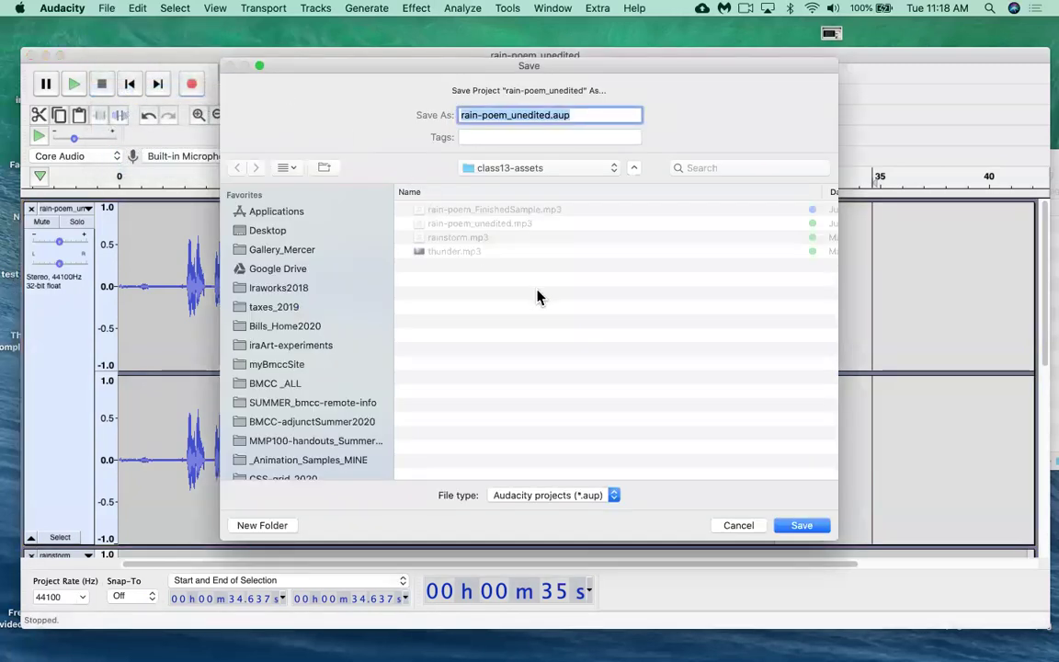
click(512, 168)
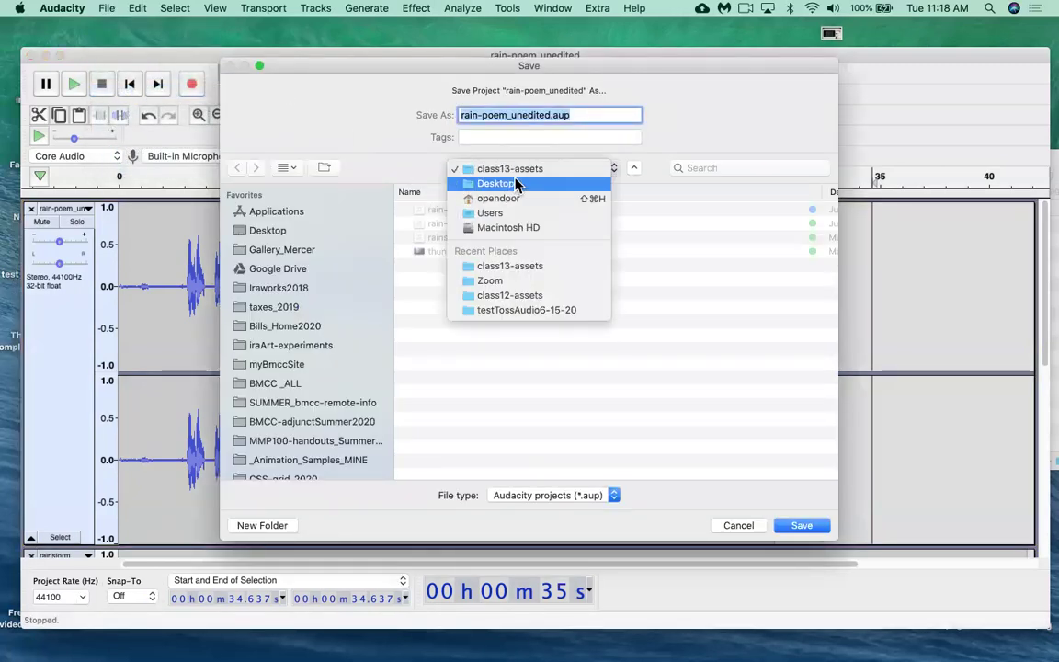
click(290, 211)
click(275, 235)
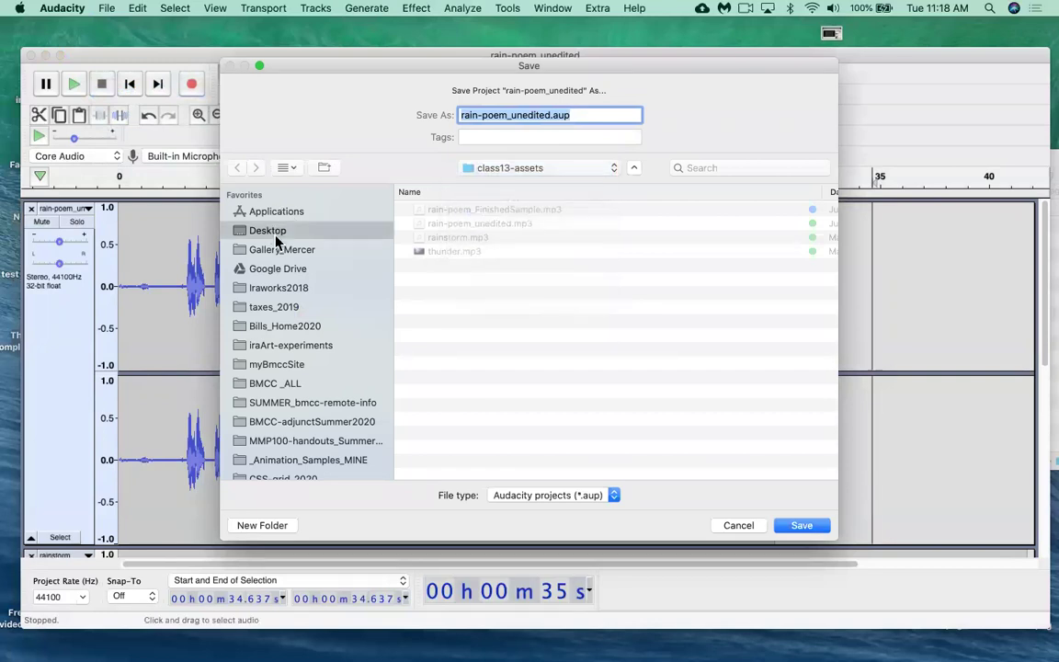
double_click(421, 211)
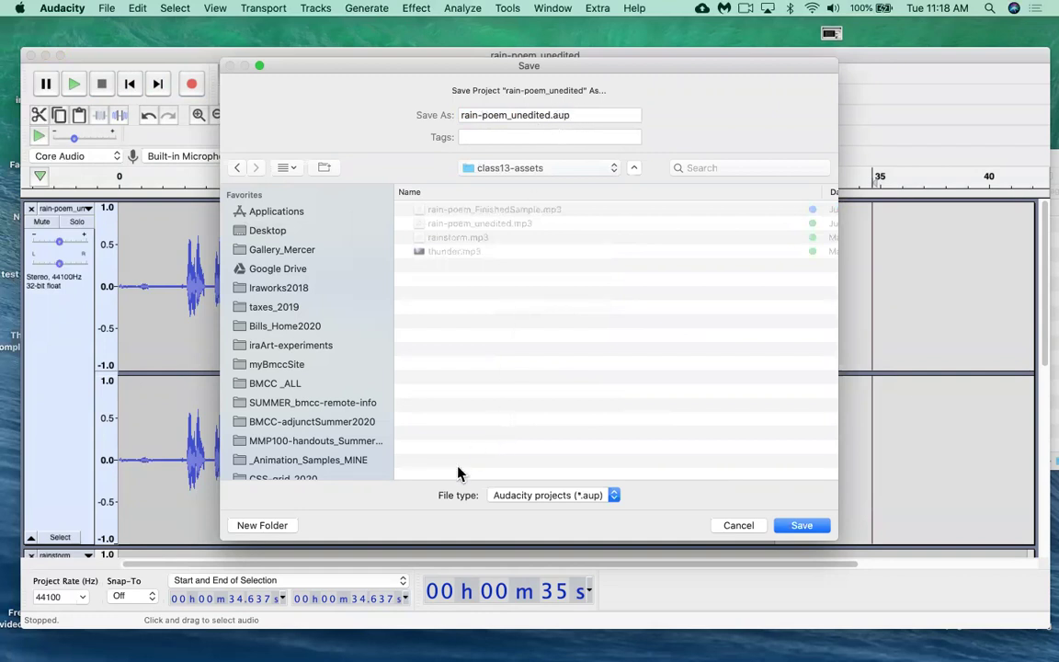
Step: Name the project rain-poem_enhanced6-16-20.aup, keeping the Audacity projects file type, and save it
click(612, 495)
click(613, 496)
click(549, 120)
key(BackSpace)
key(BackSpace)
key(BackSpace)
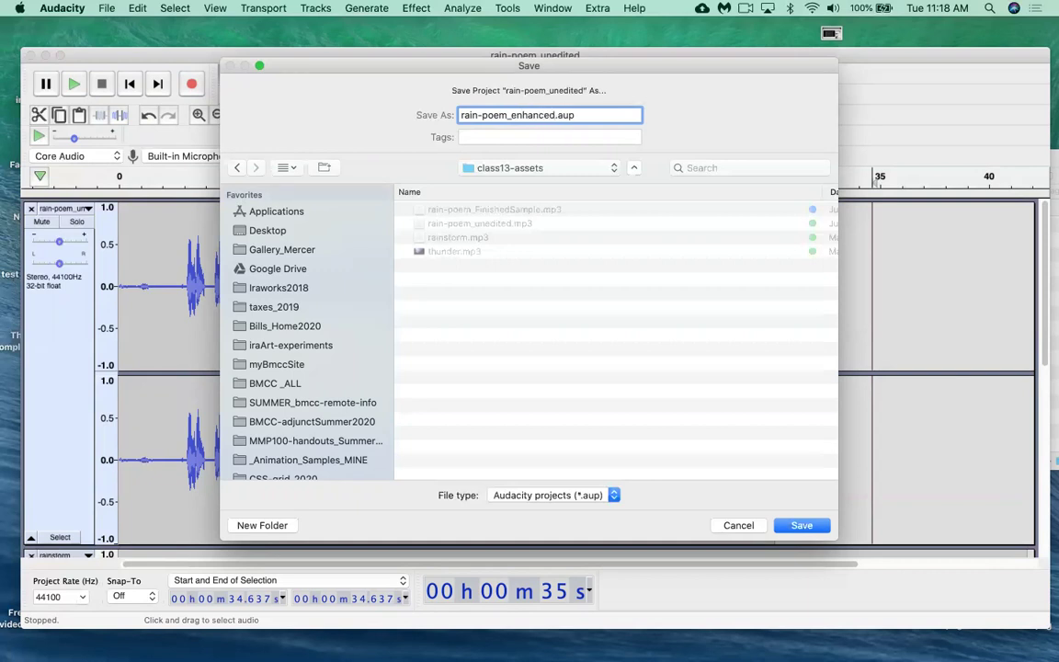
click(945, 11)
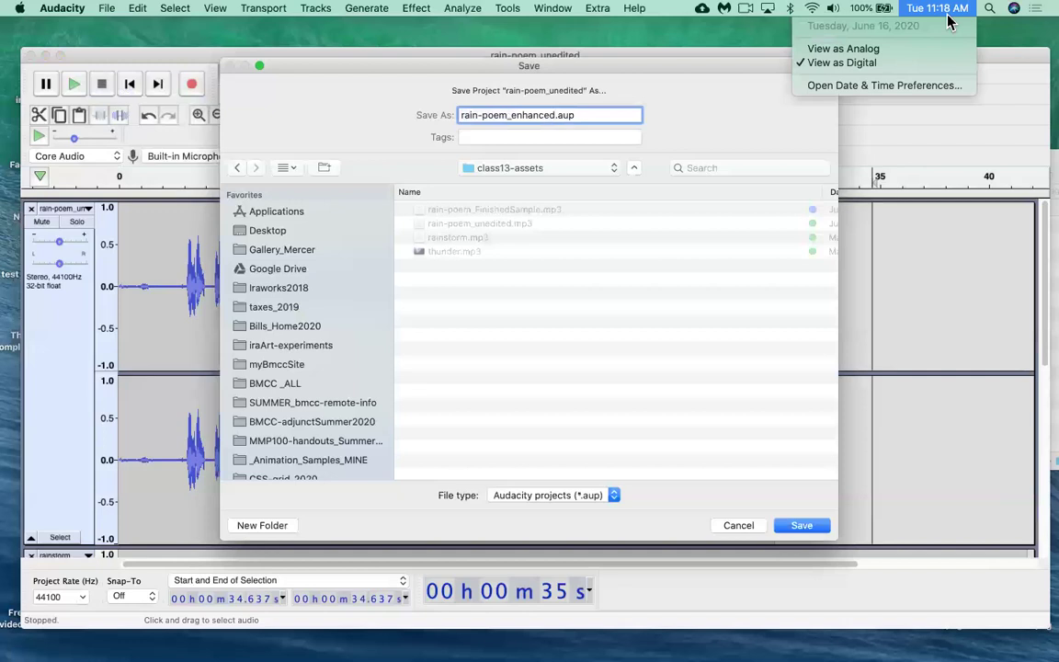
click(950, 18)
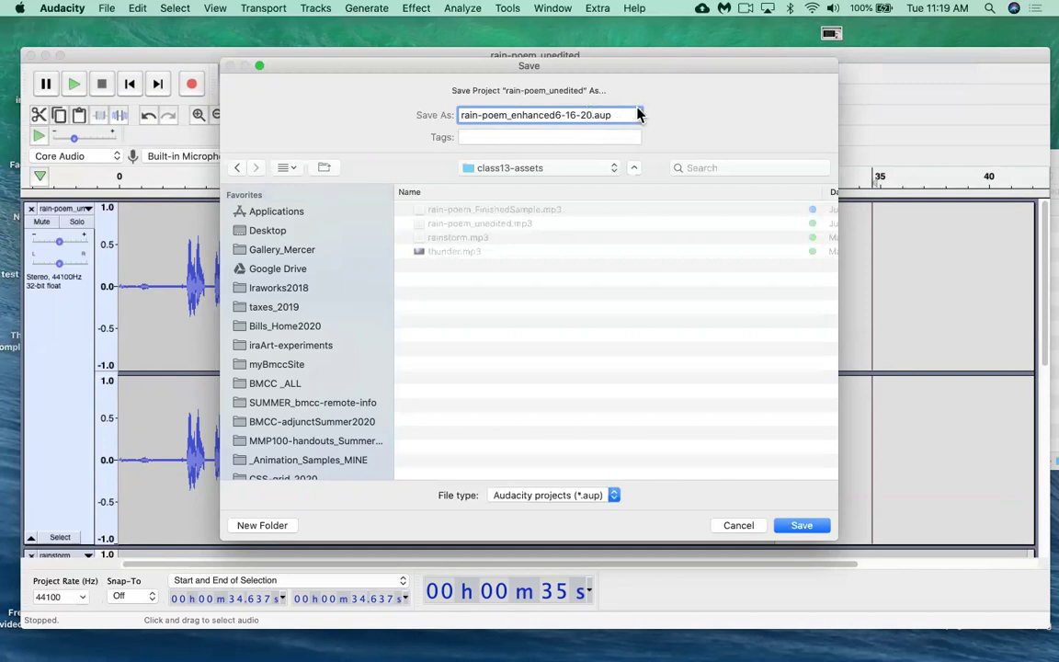
click(802, 525)
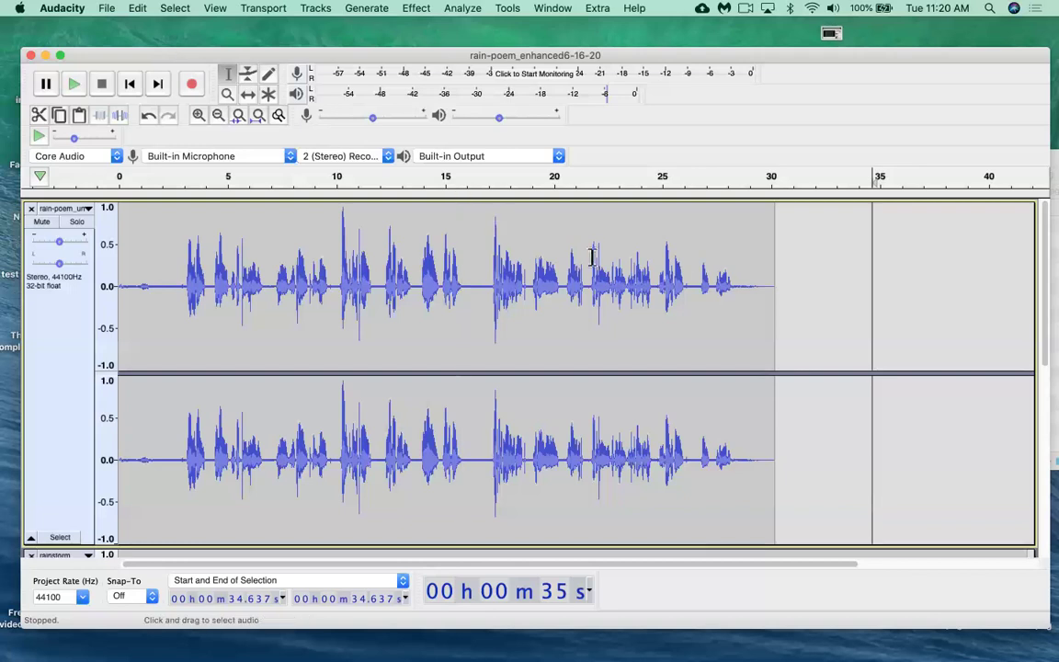
Step: Look over the poem, rainstorm and thunder tracks in the saved project
scroll(684, 277, down, 3)
scroll(673, 278, up, 3)
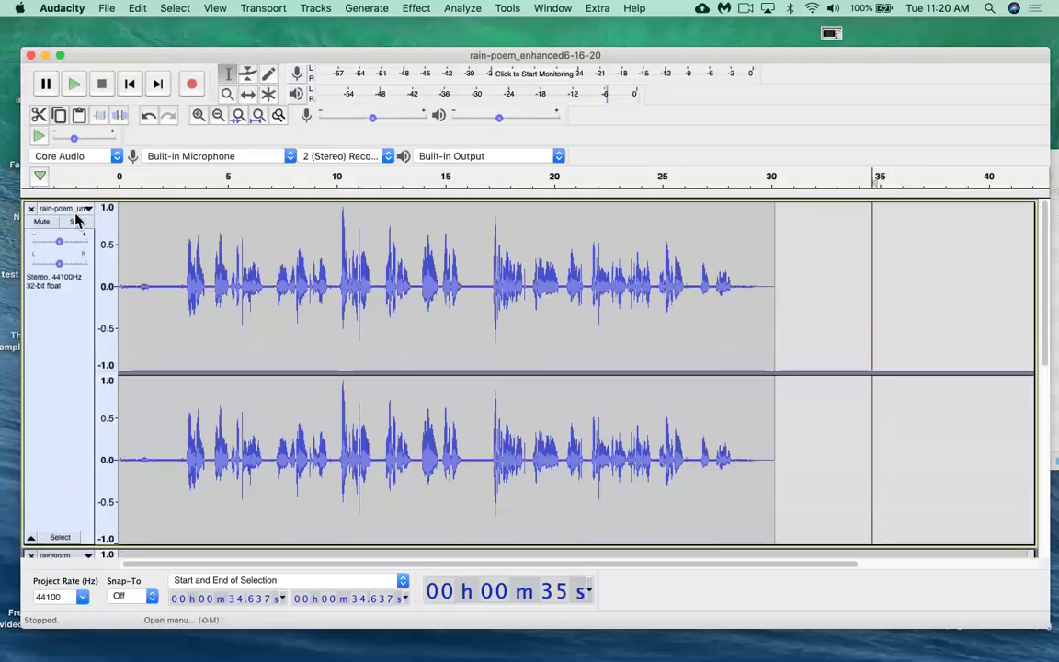
scroll(383, 419, down, 8)
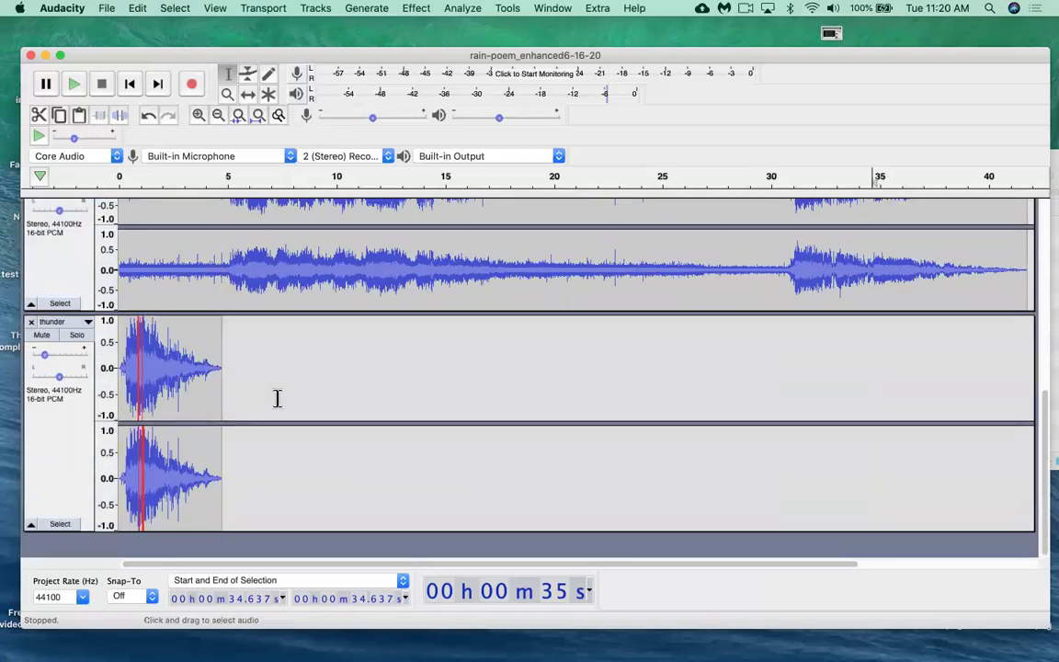
scroll(276, 397, up, 5)
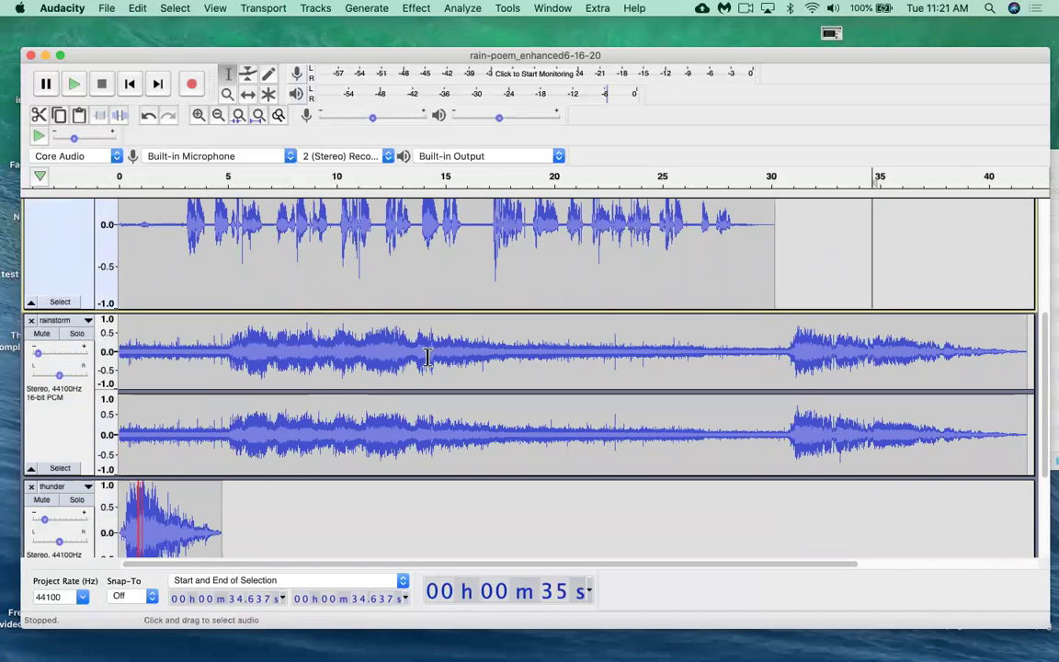
scroll(428, 356, up, 4)
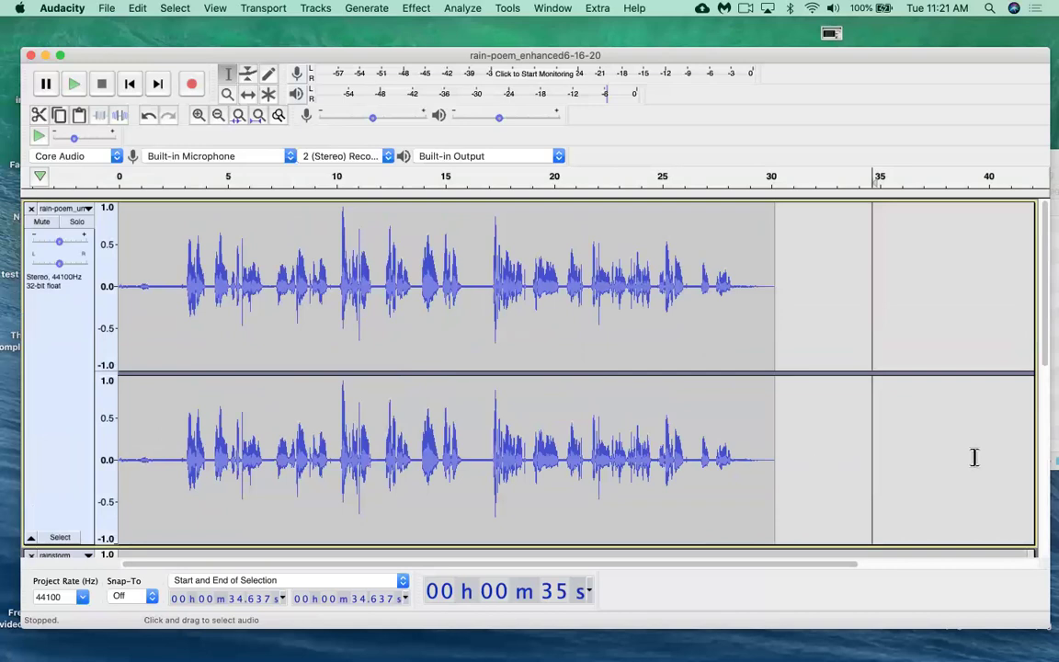
scroll(868, 450, down, 1)
scroll(867, 450, down, 3)
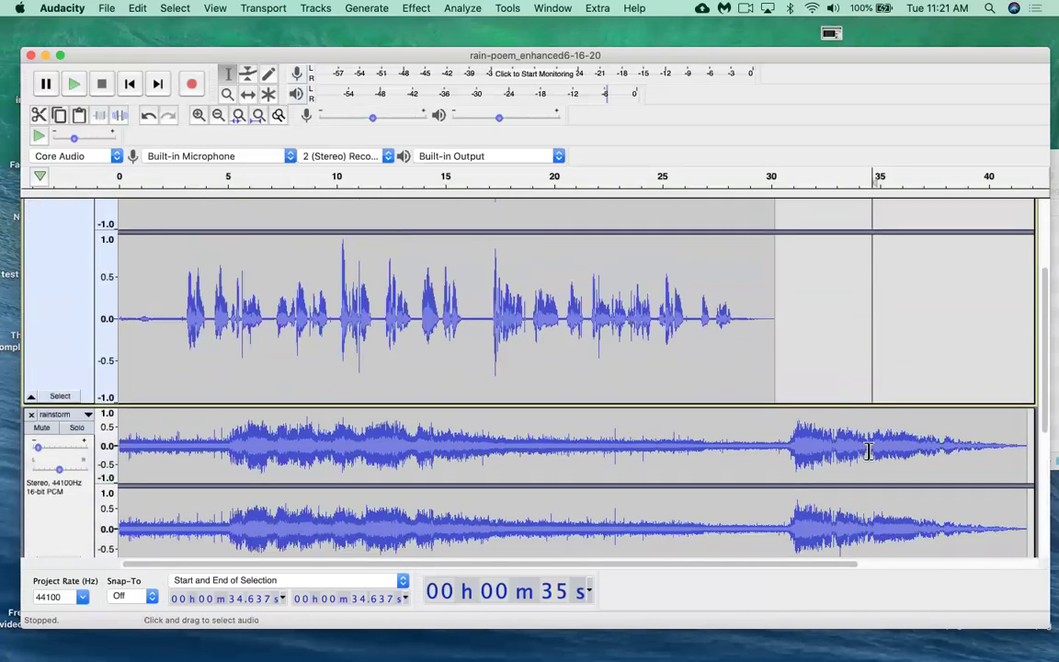
scroll(868, 450, up, 4)
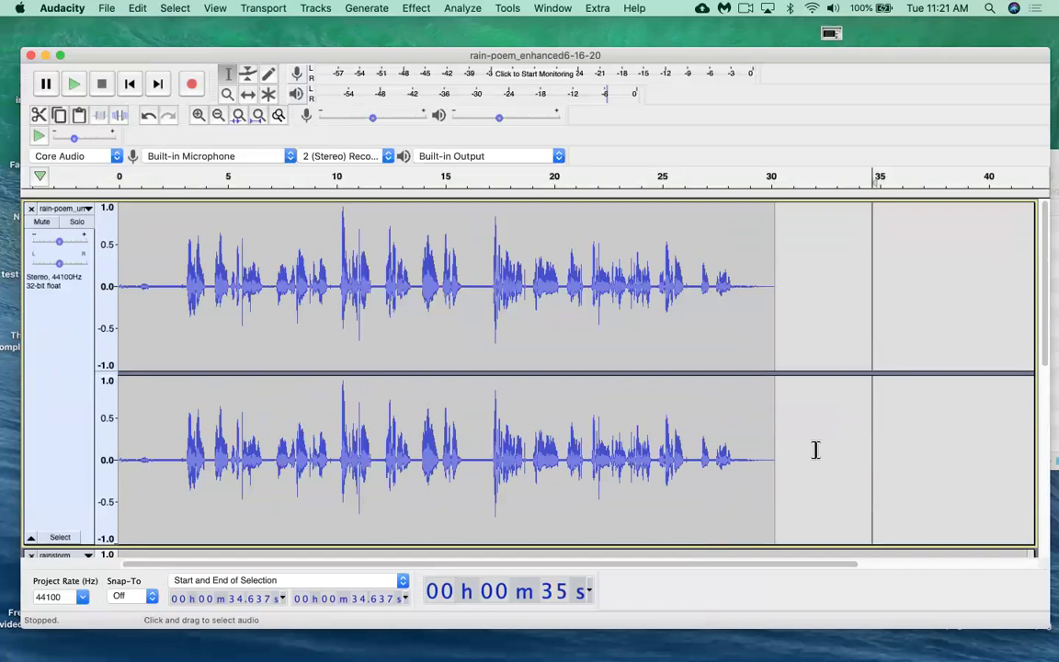
Step: Select the poem track from 0 to 30.9 s, preview Reverb with its existing settings and raise the playback volume
drag(791, 436, 17, 392)
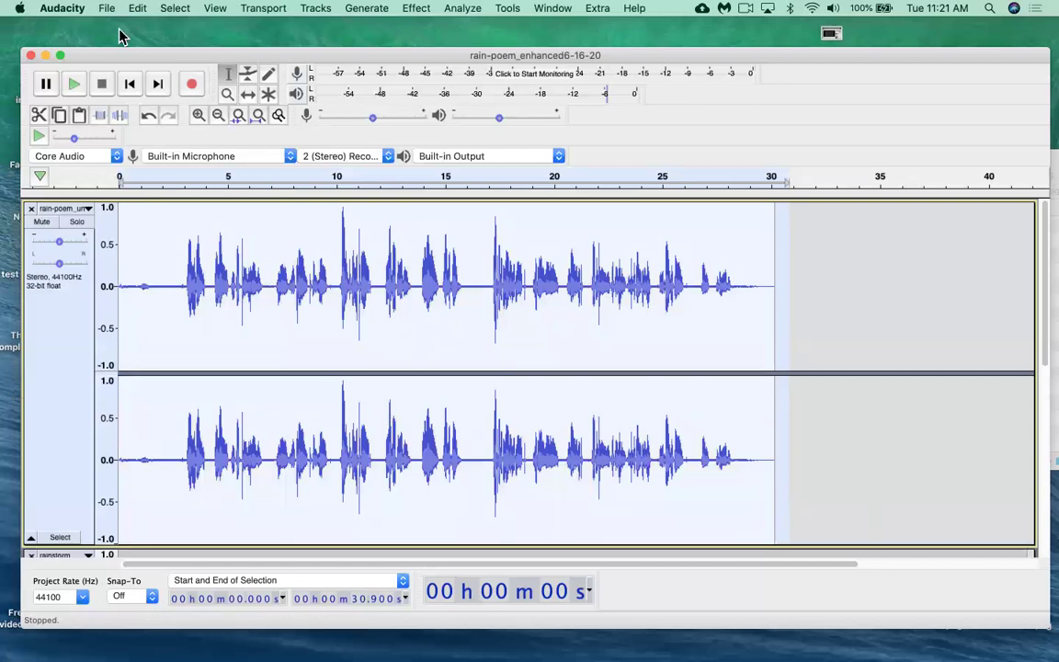
click(417, 8)
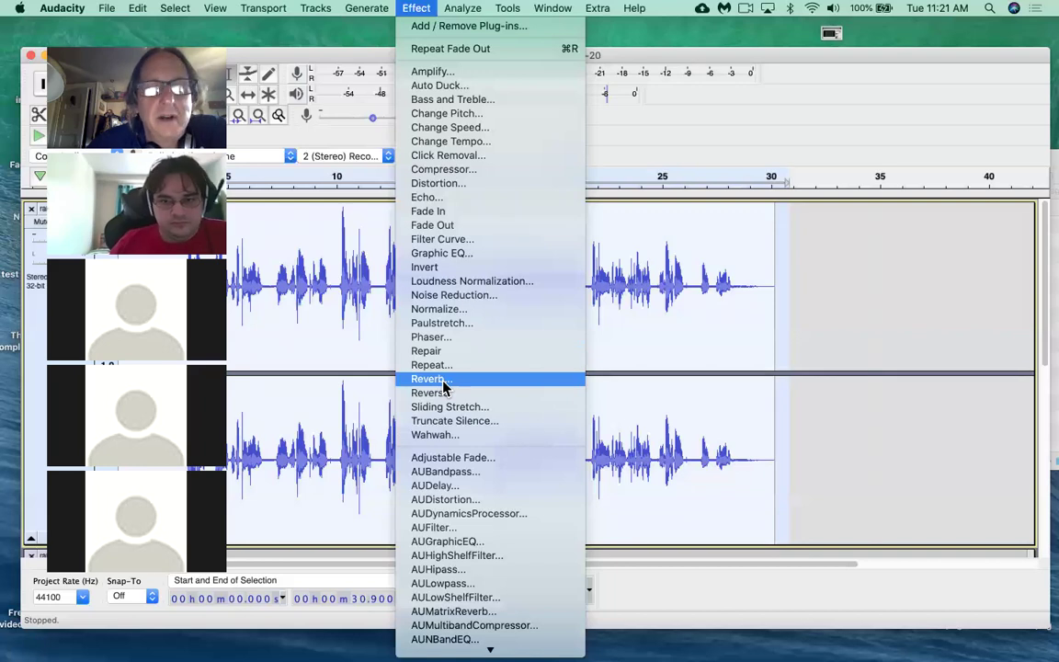
click(443, 380)
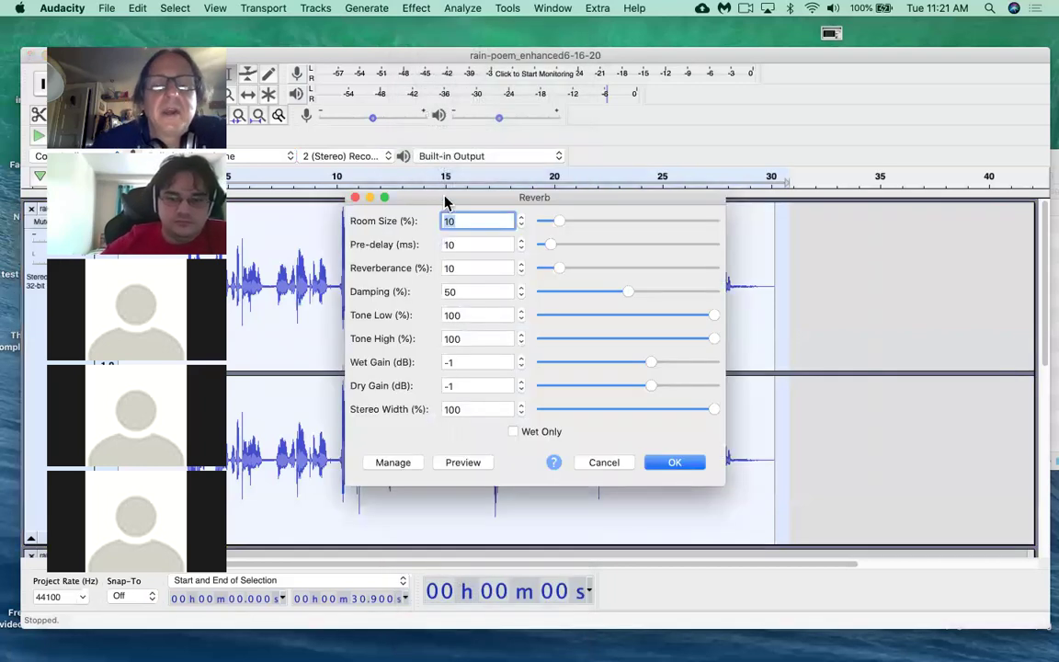
drag(456, 199, 543, 223)
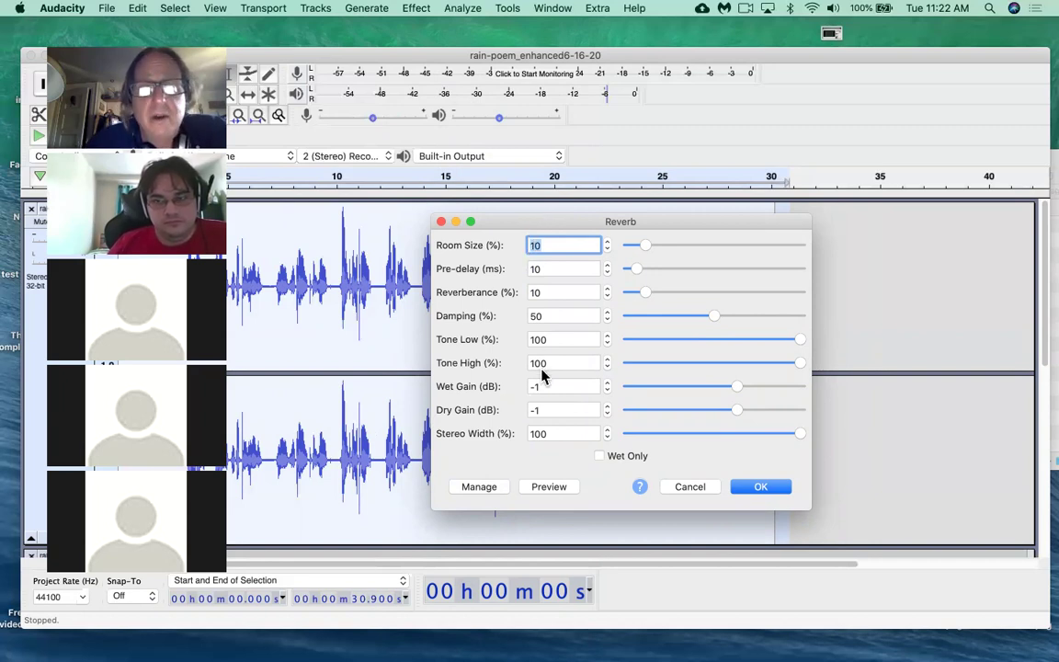
click(549, 487)
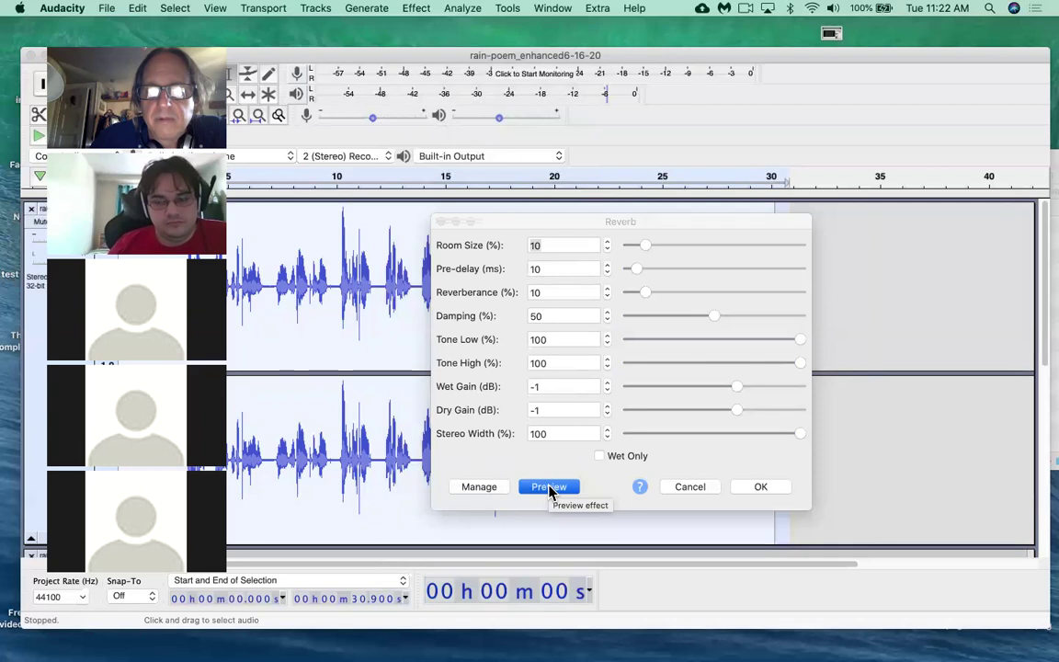
key(XF86AudioRaiseVolume)
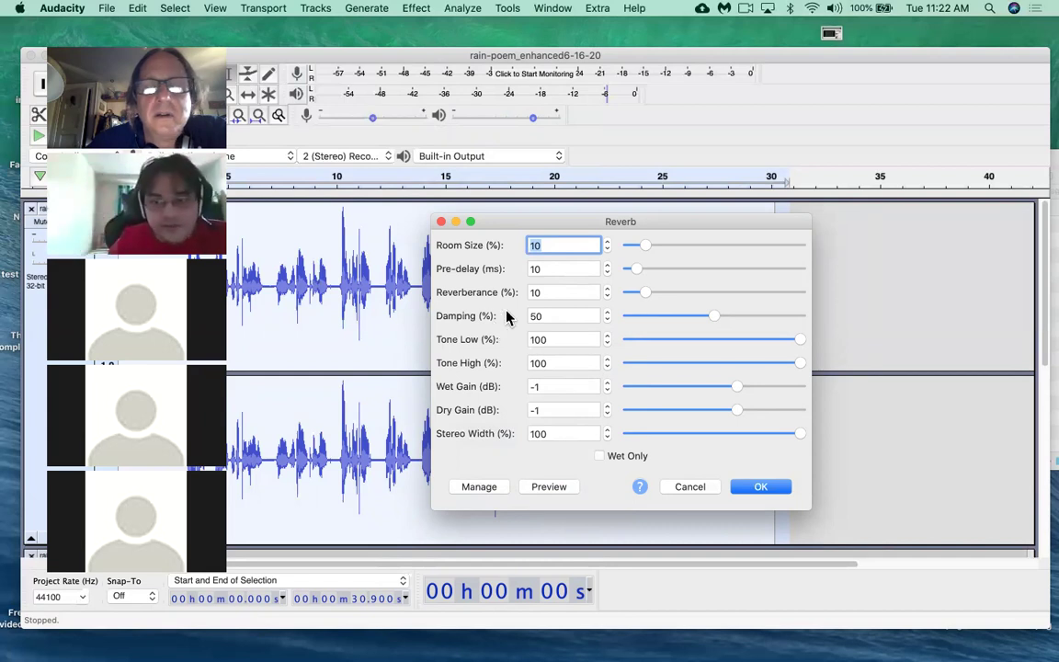
Step: Set the Reverb room size to 75% and reverberance to 50%, and preview the effect on the poem
click(556, 245)
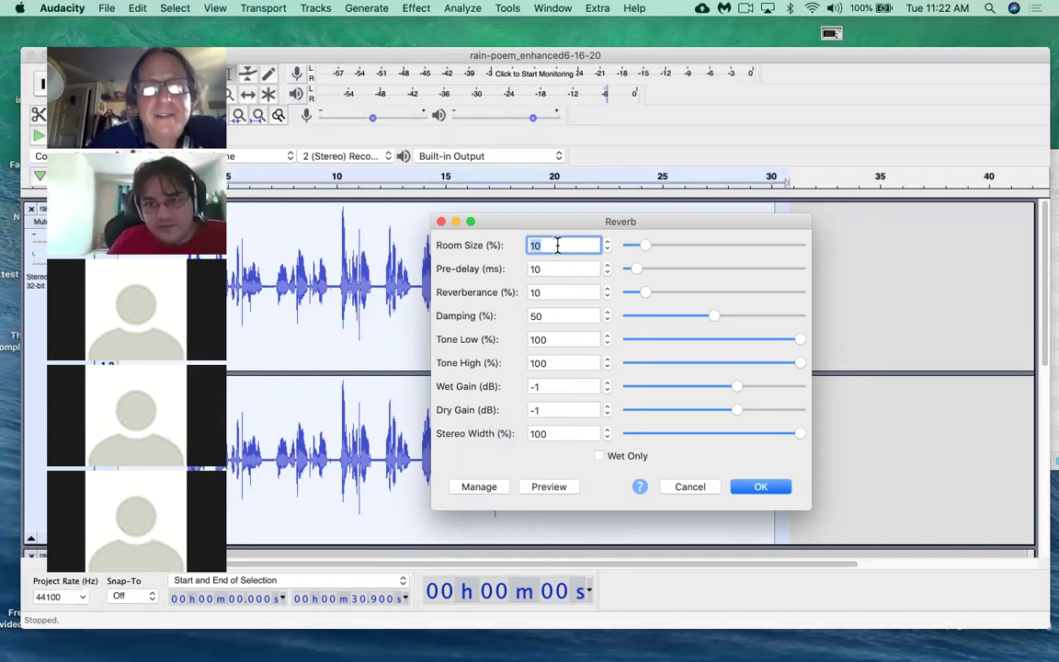
double_click(557, 245)
text(75)
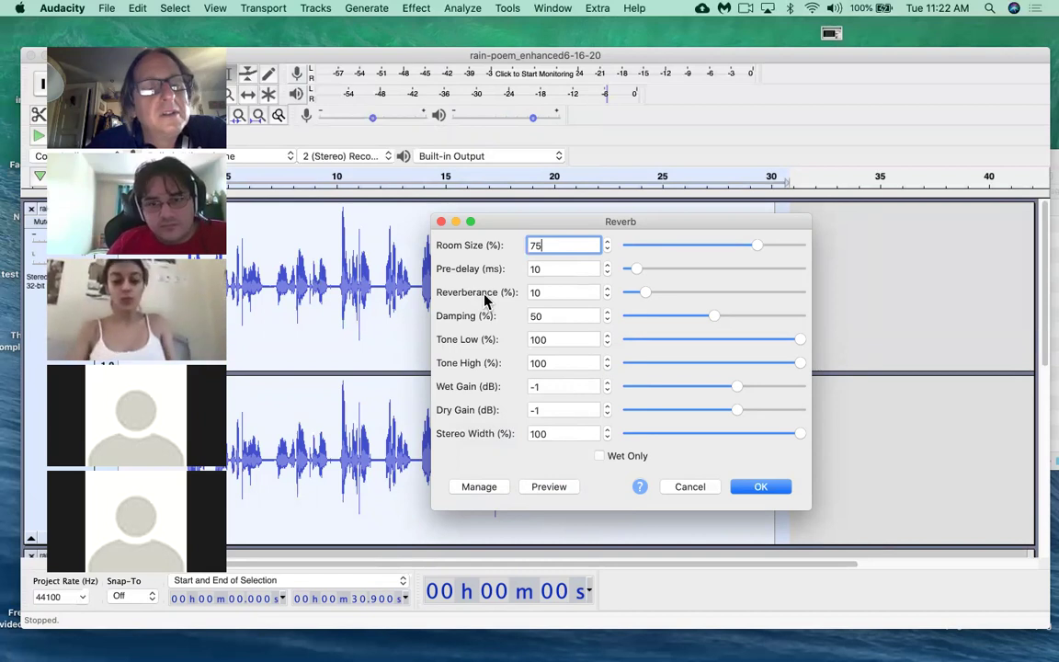
click(558, 292)
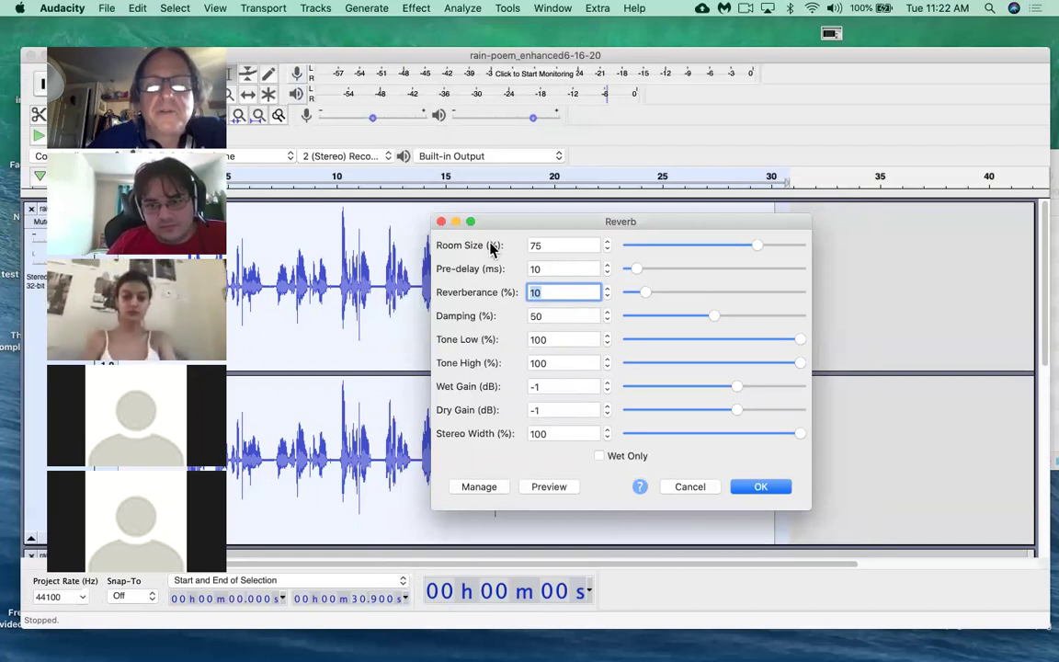
text(50)
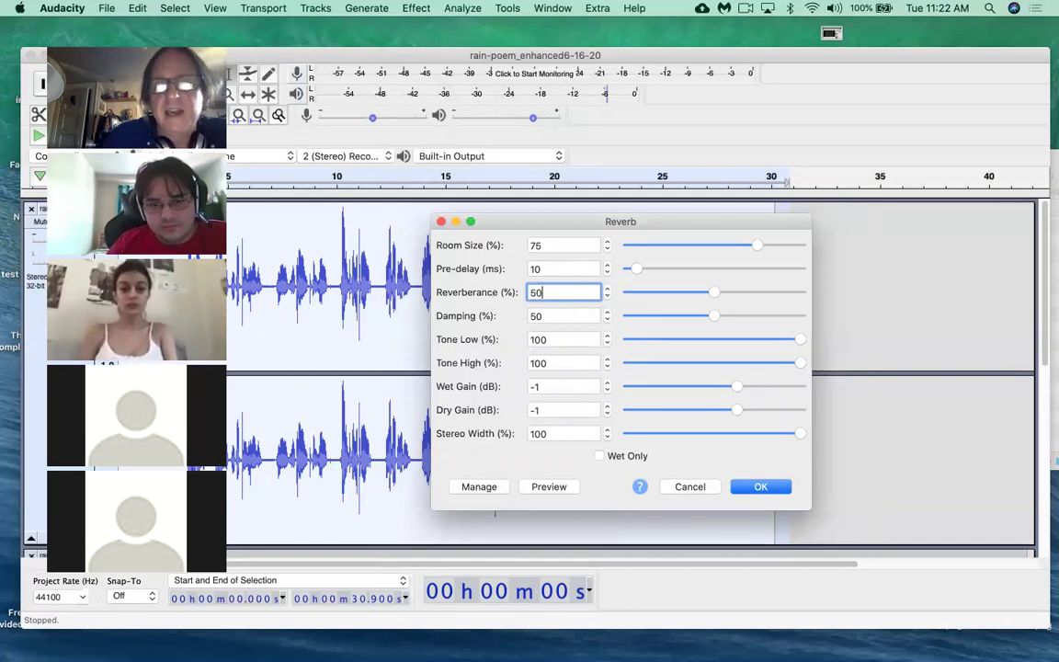
click(558, 488)
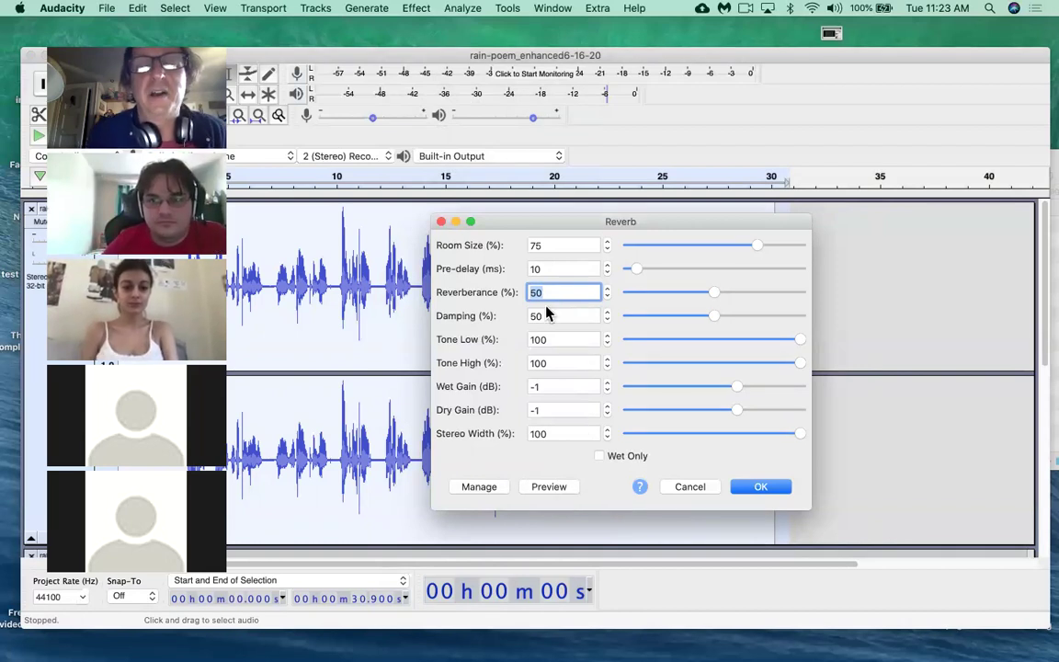
Step: Set the Reverb room size to 50% and reverberance to 25%, previewing the poem after each change
drag(550, 246, 525, 247)
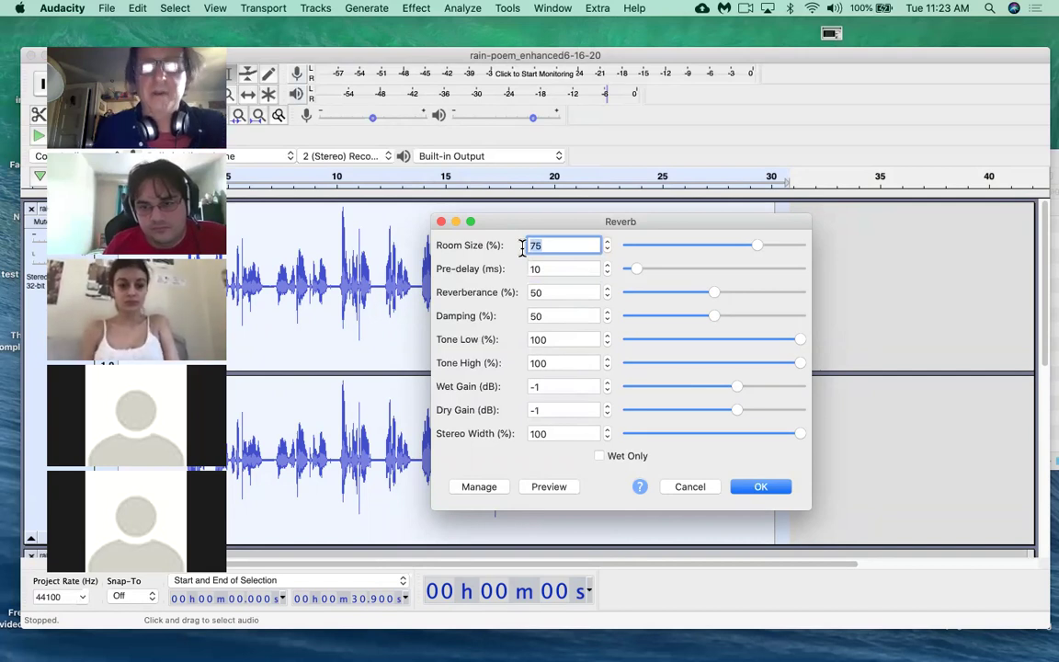
text(50)
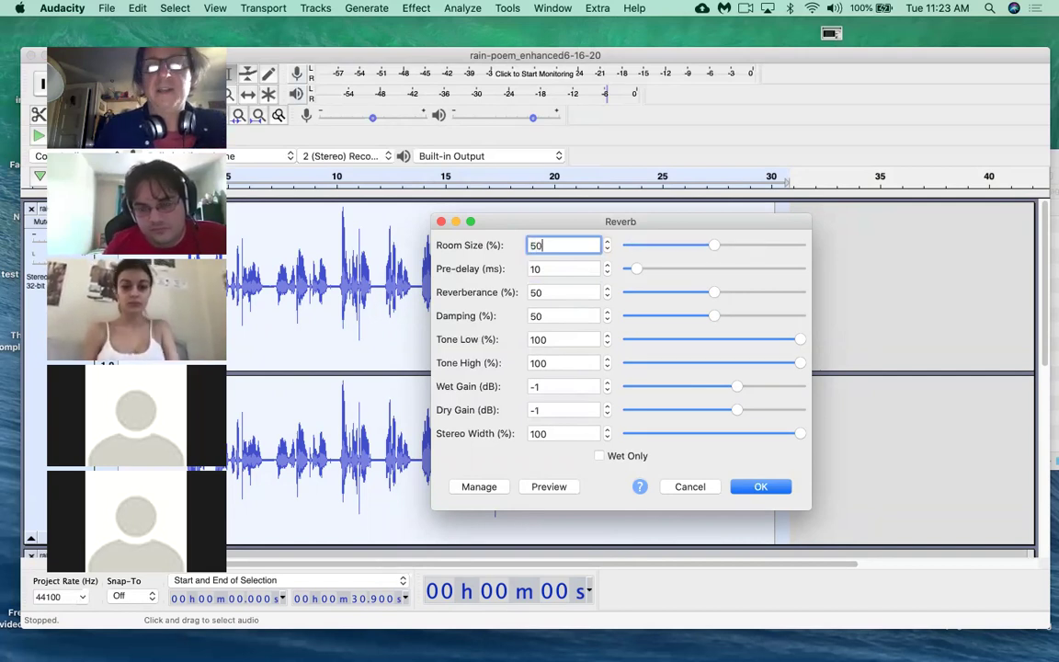
click(549, 487)
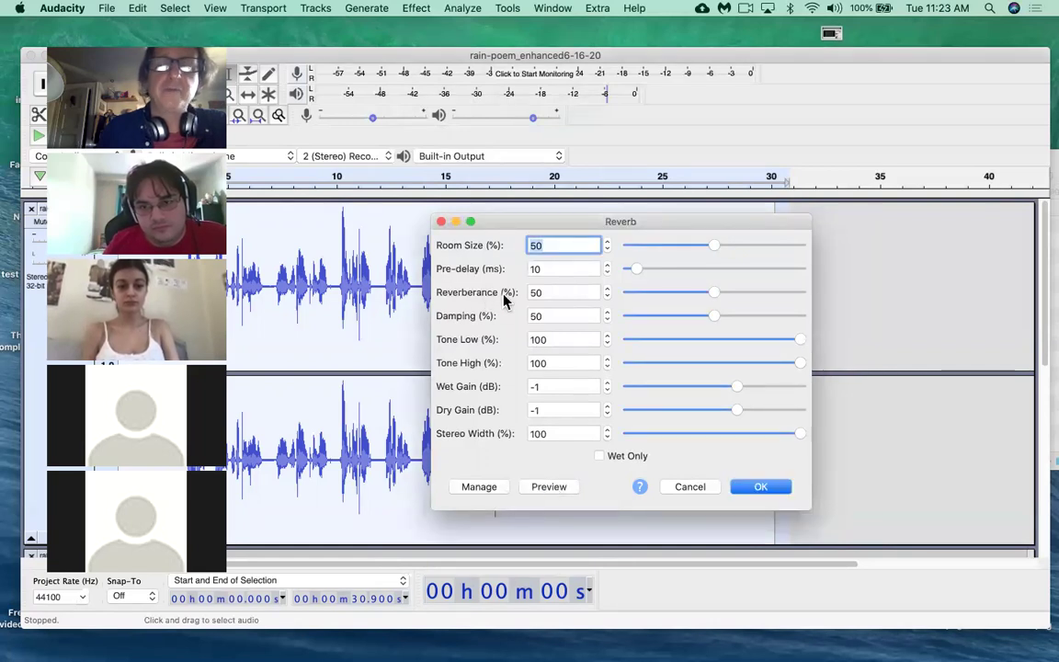
double_click(552, 292)
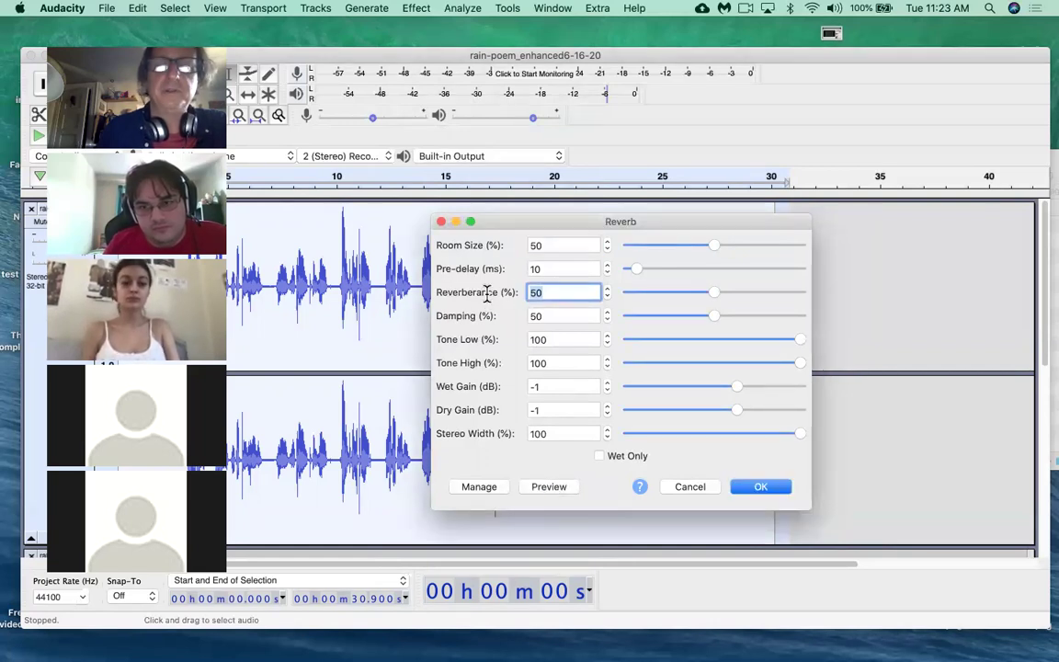
text(25)
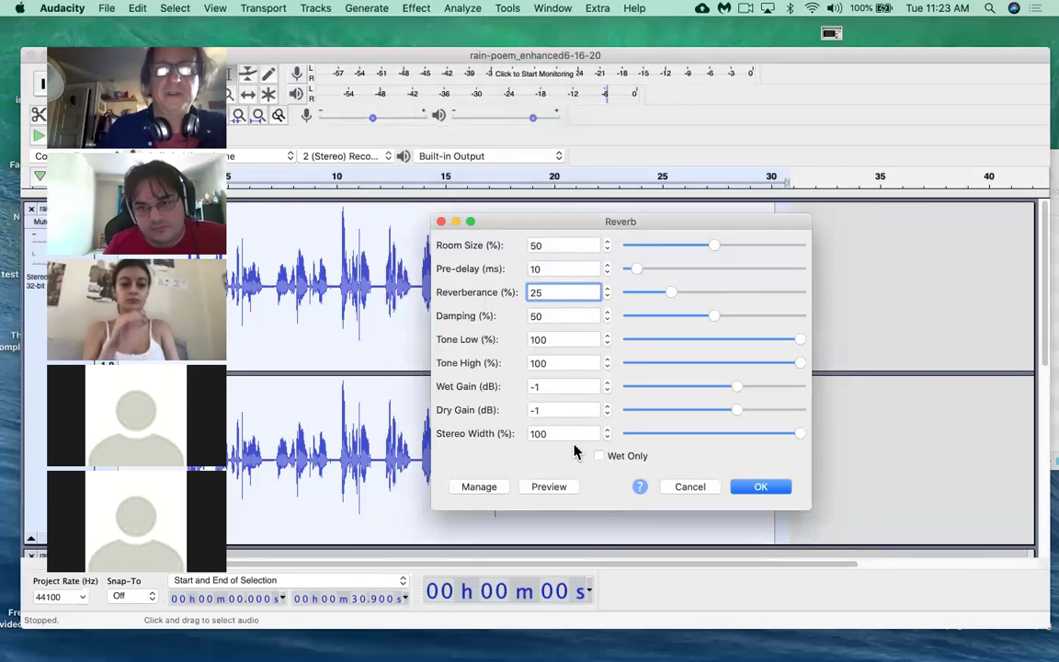
click(557, 488)
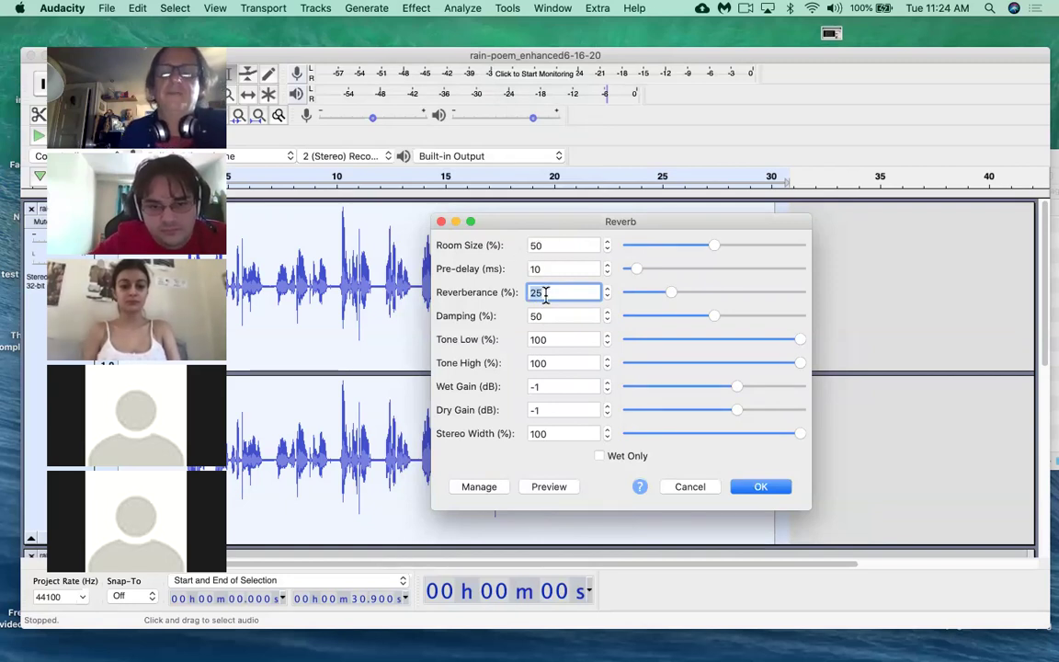
Step: Set the Reverb reverberance to 35% and room size to 60%, and preview the effect on the poem
text(35)
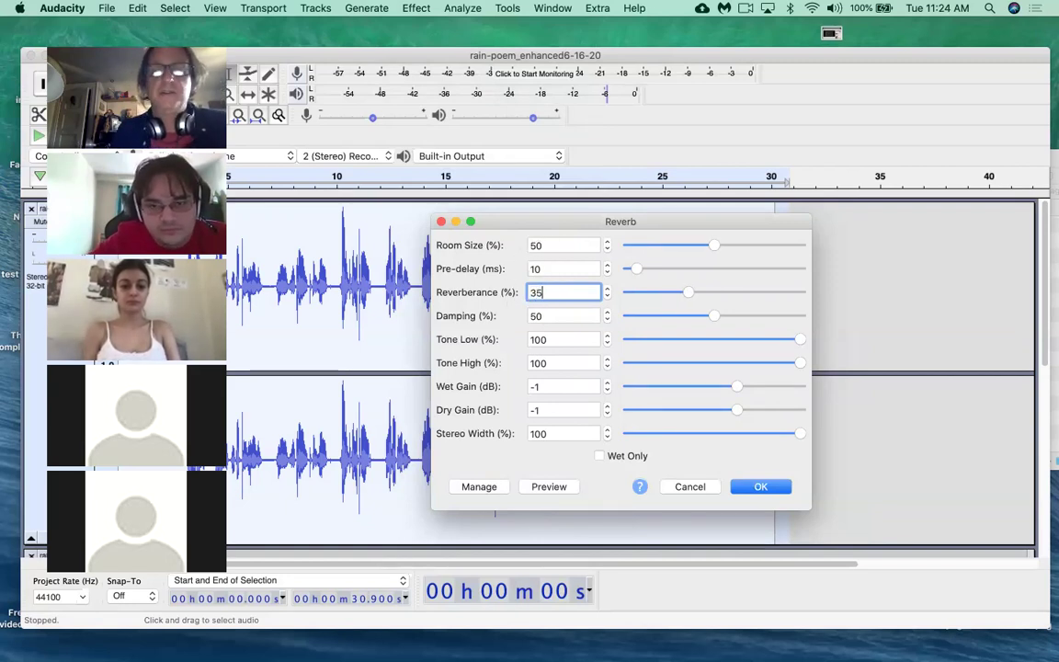
key(shift+Tab)
key(shift+Tab)
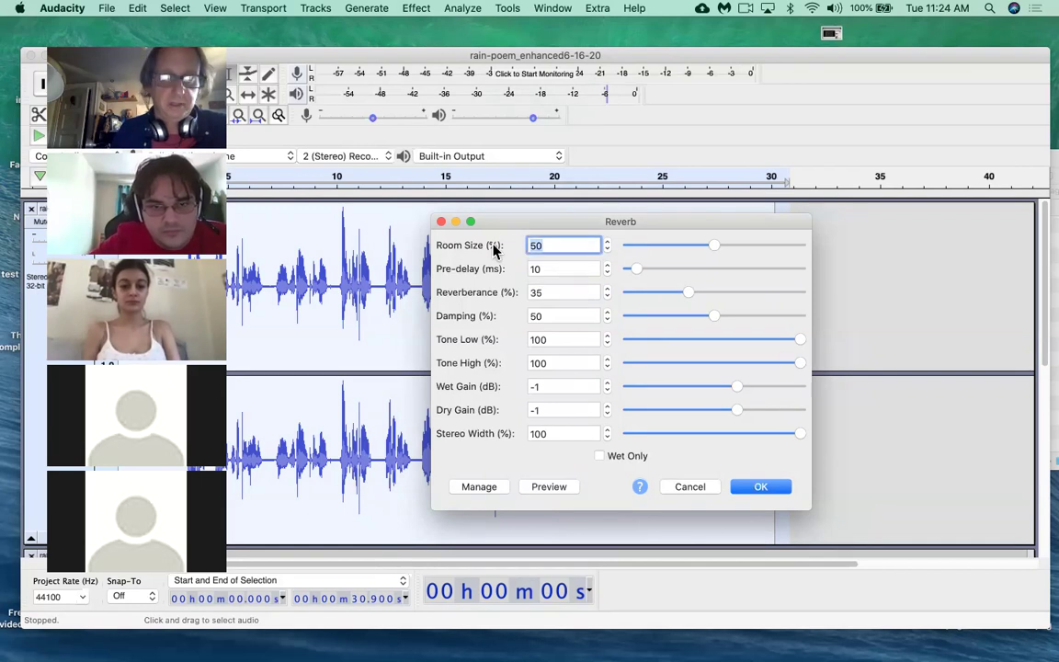
text(60)
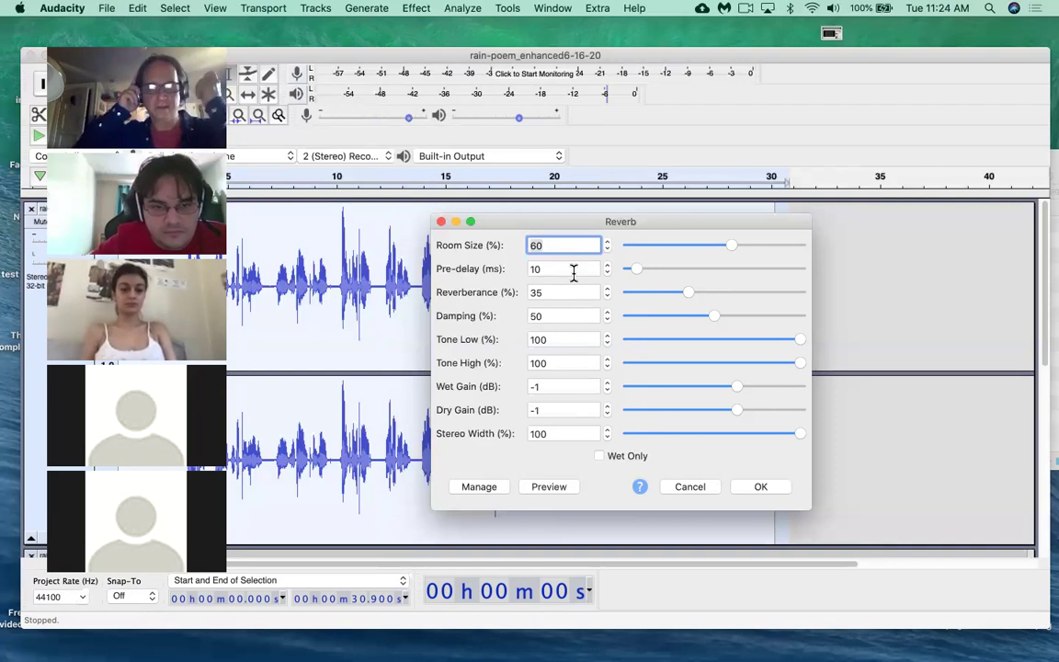
click(550, 489)
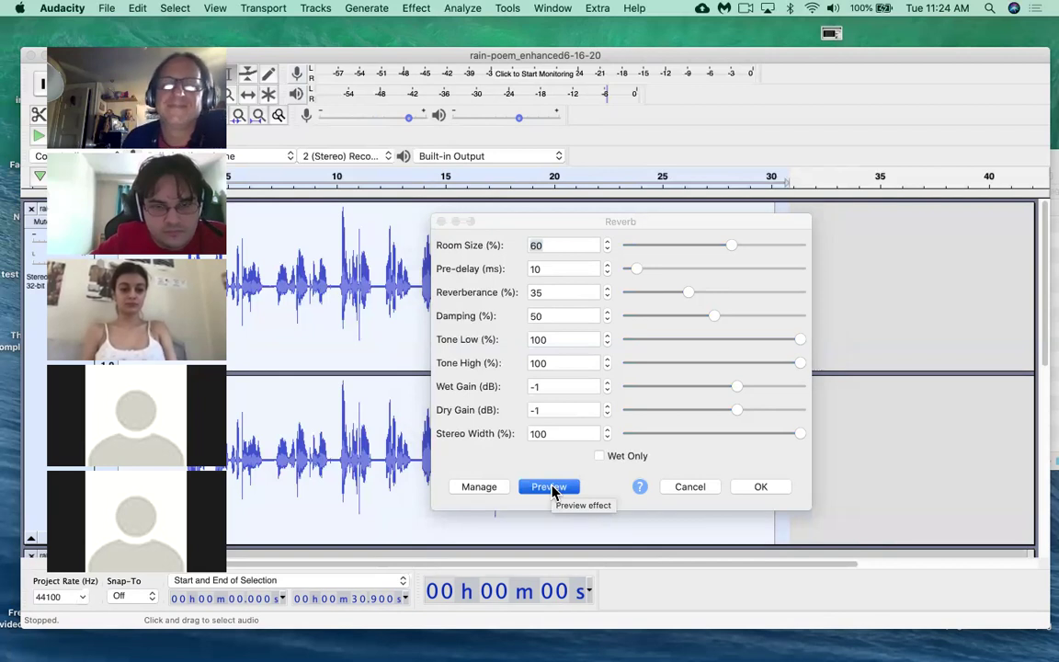
Step: Set the Reverb room size to 40% and preview the poem with it
click(551, 246)
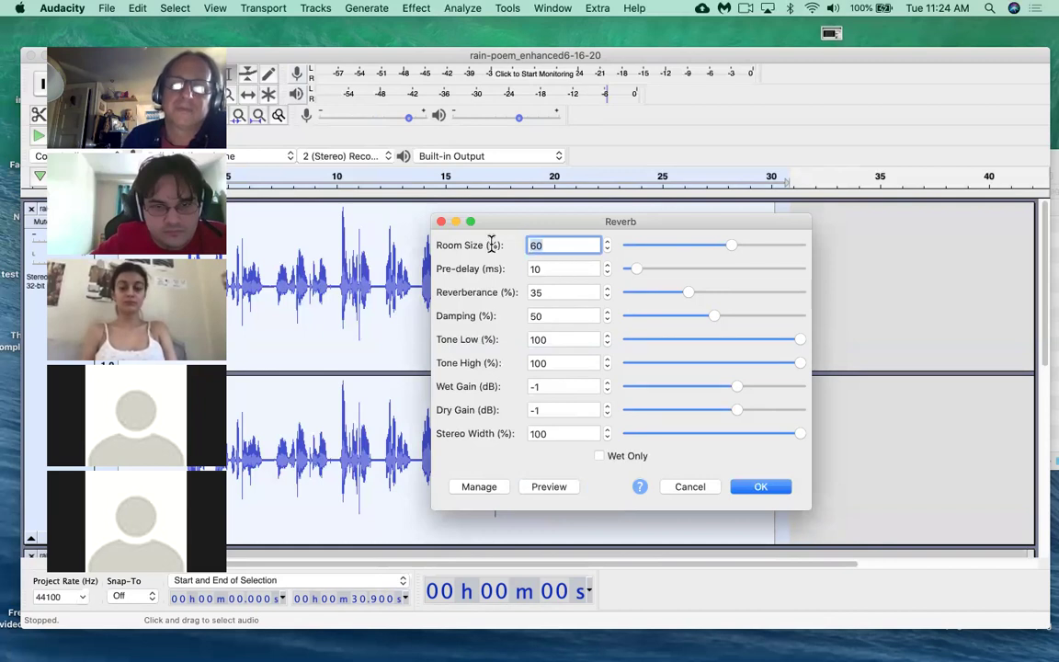
text(40)
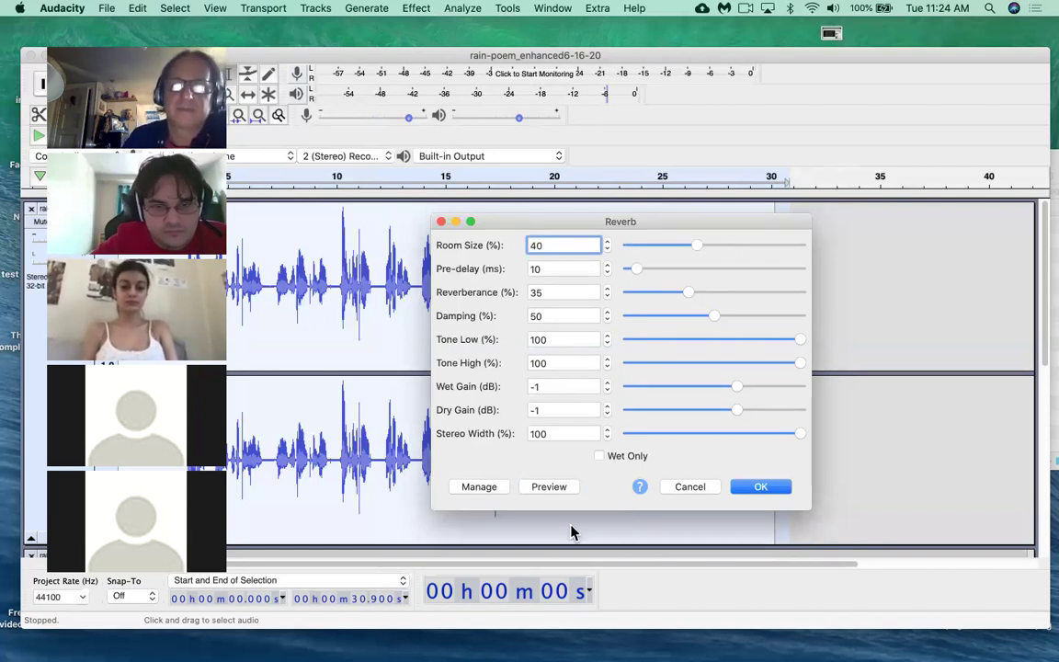
click(554, 487)
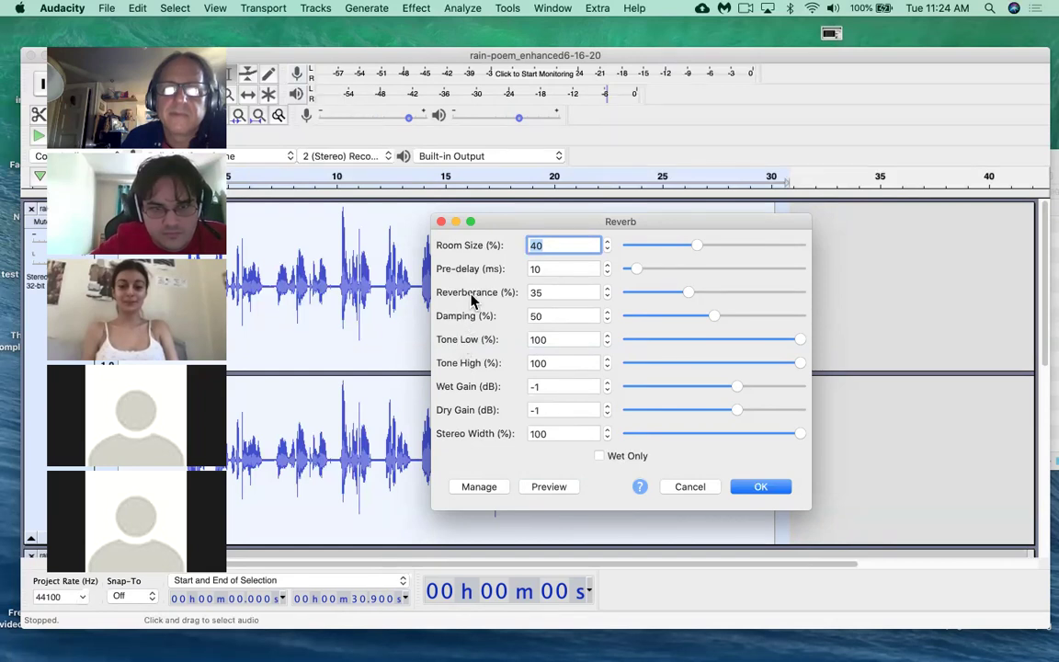
Step: Try a Reverb reverberance of 45% and preview the poem
click(546, 292)
text(45)
click(549, 497)
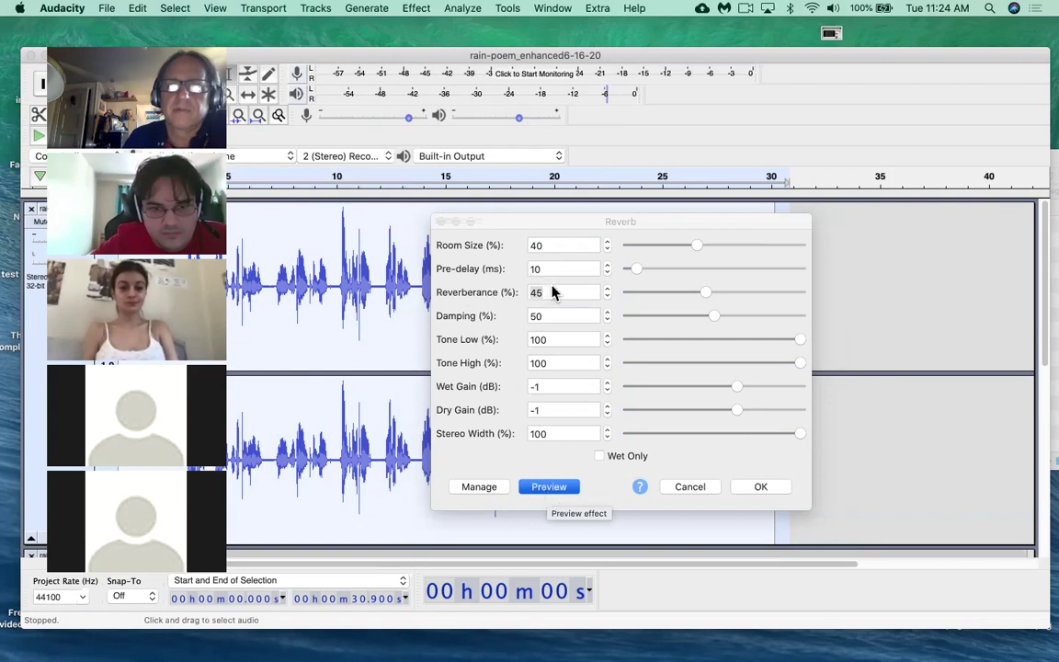
Step: Set the Reverb reverberance to 25%, preview it, and apply the effect to the poem
text(25)
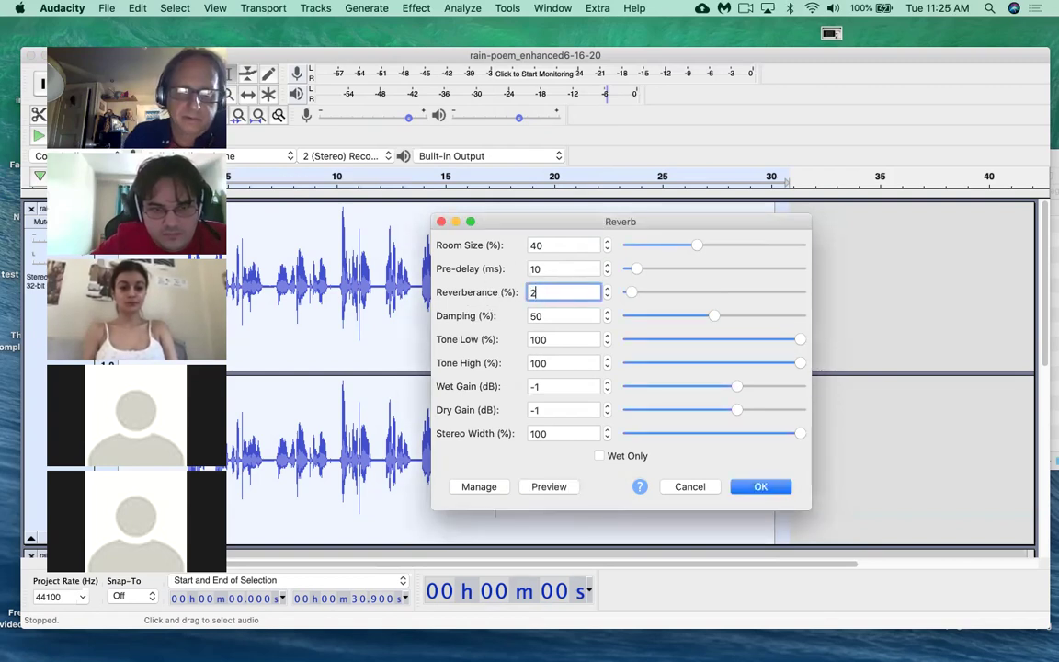
click(551, 490)
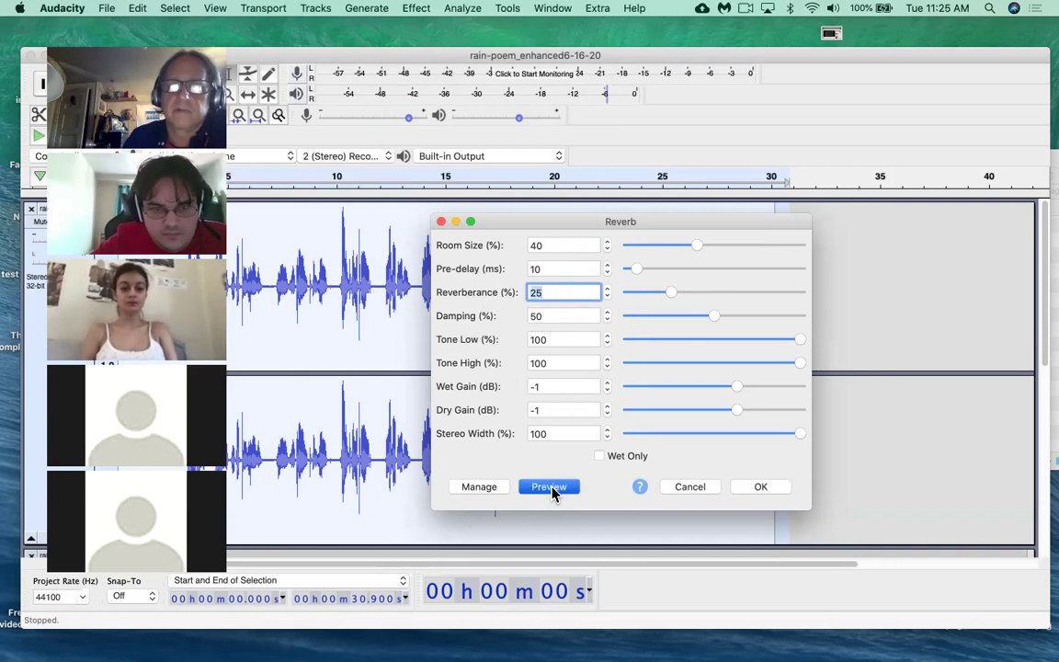
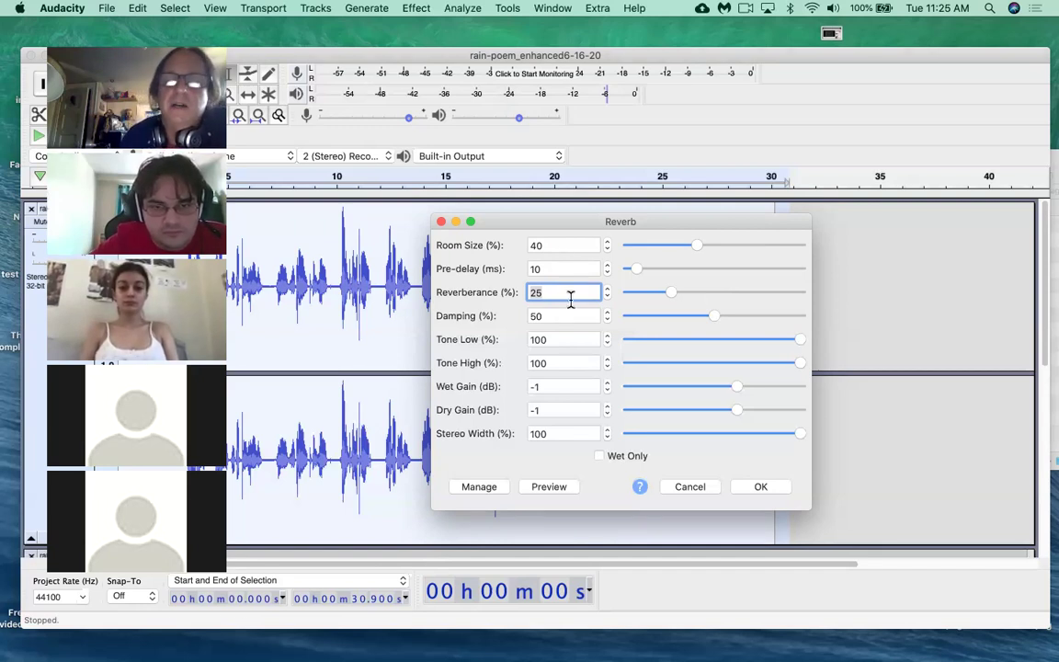
click(762, 488)
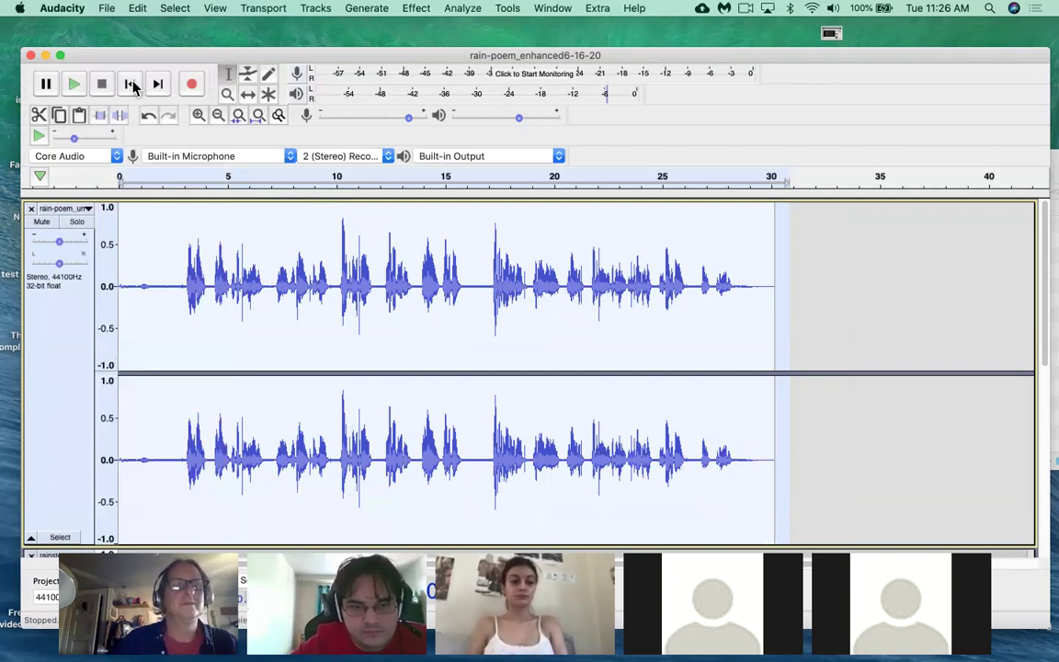
Step: Play the mix from the start, lower the poem track's gain to -5.0 dB while listening, and stop playback
click(76, 85)
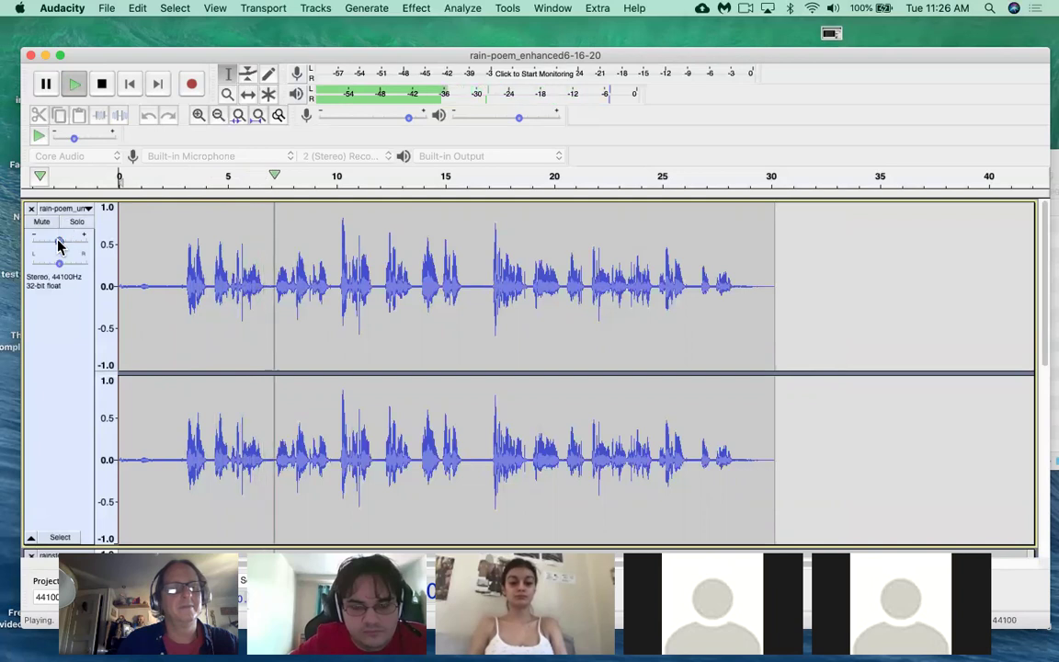
mouse_move(57, 243)
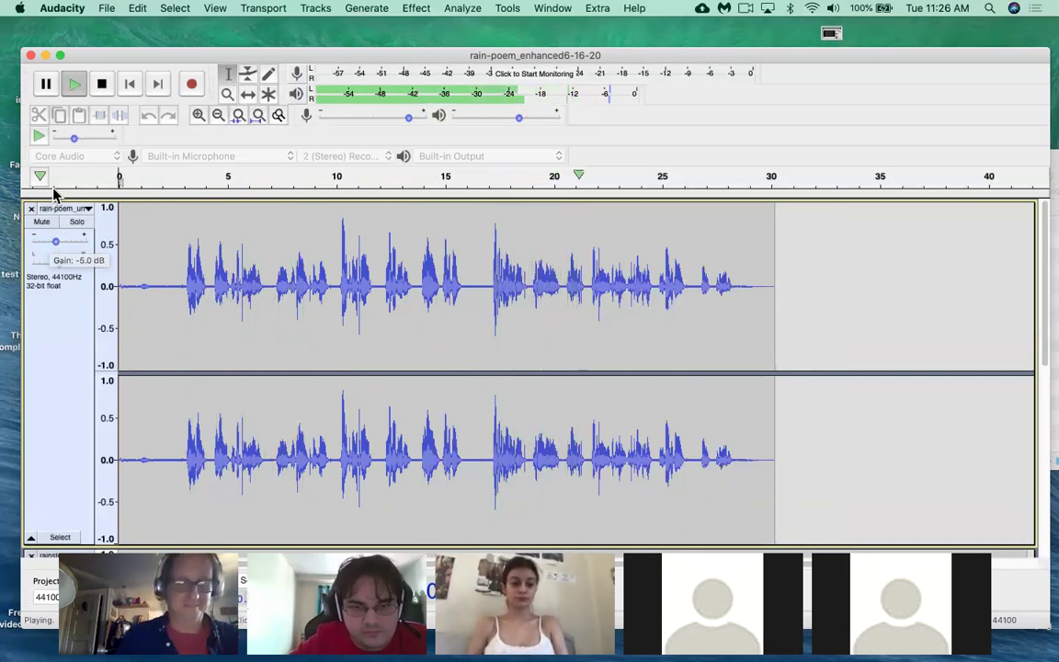
key(space)
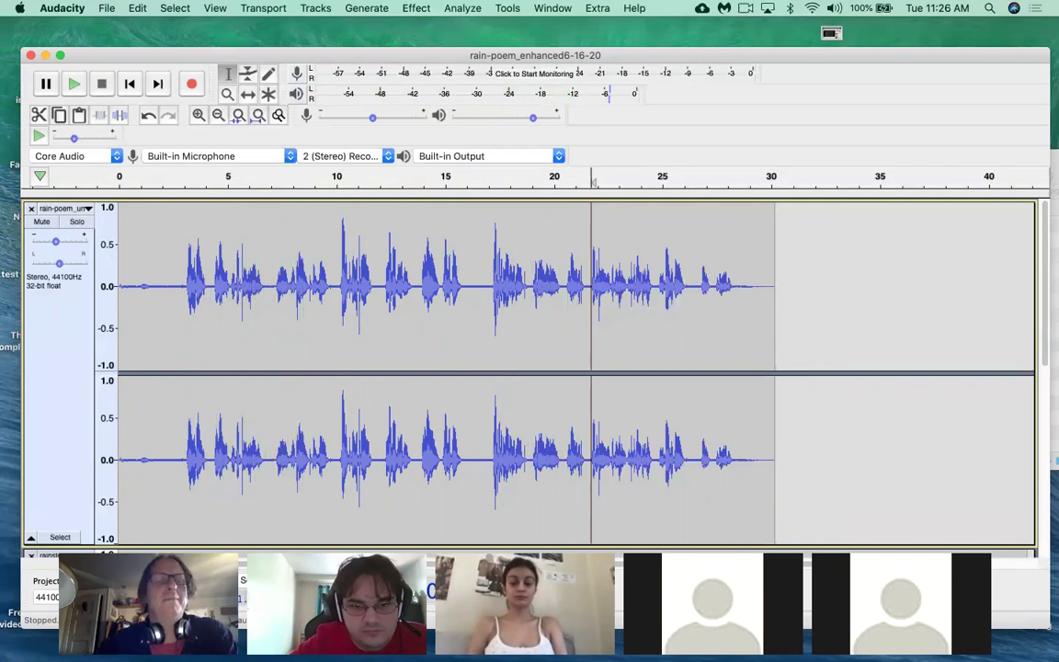
Step: Move the project window up and reduce the poem track's height so the rainstorm track fits on screen
drag(388, 53, 399, 20)
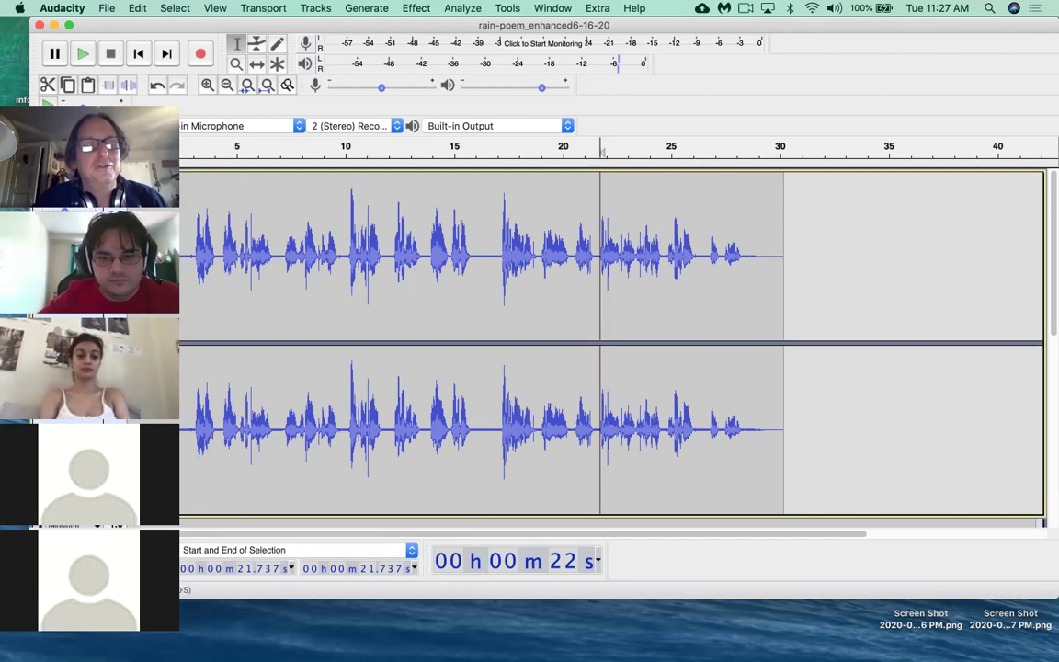
click(468, 511)
drag(469, 514, 482, 351)
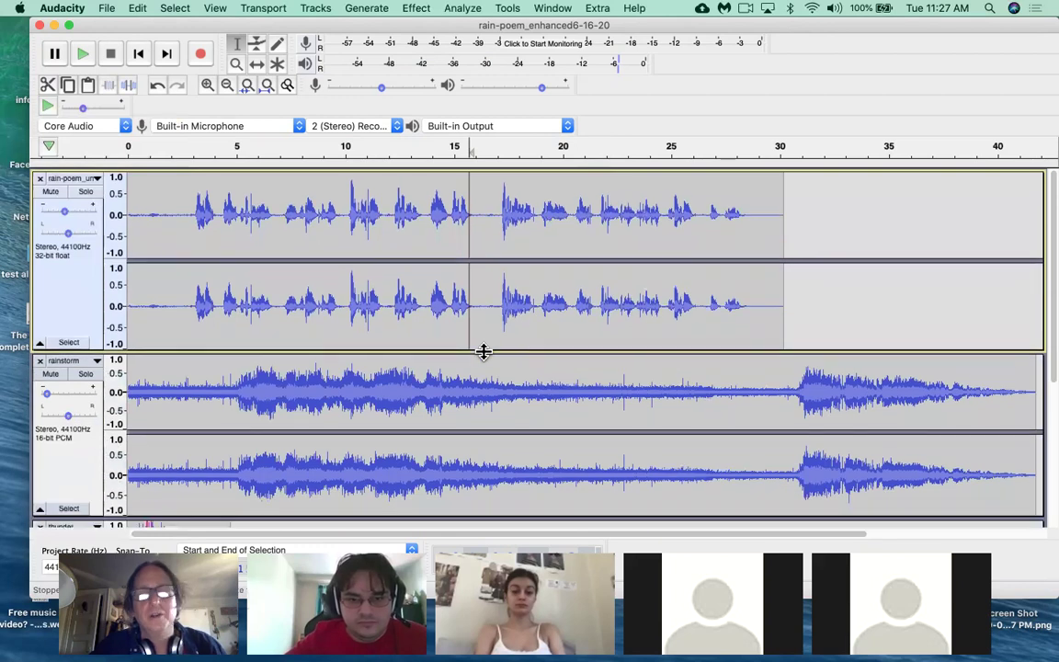
Step: Select the poem track from 0 to 32.421 s and preview Change Pitch with its existing settings
drag(832, 196, 70, 225)
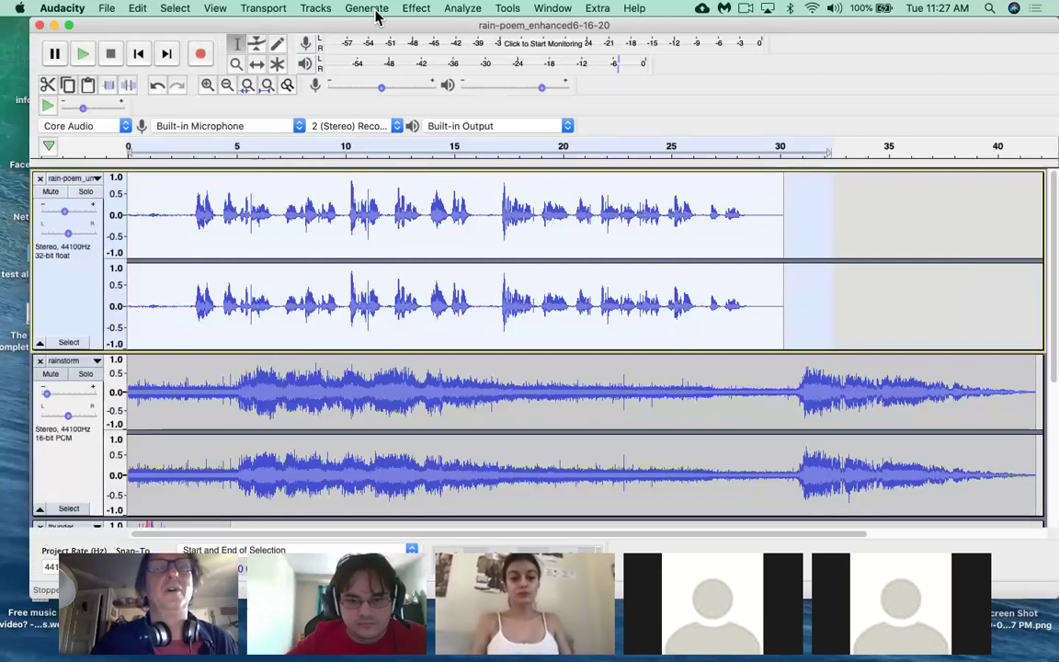
click(420, 11)
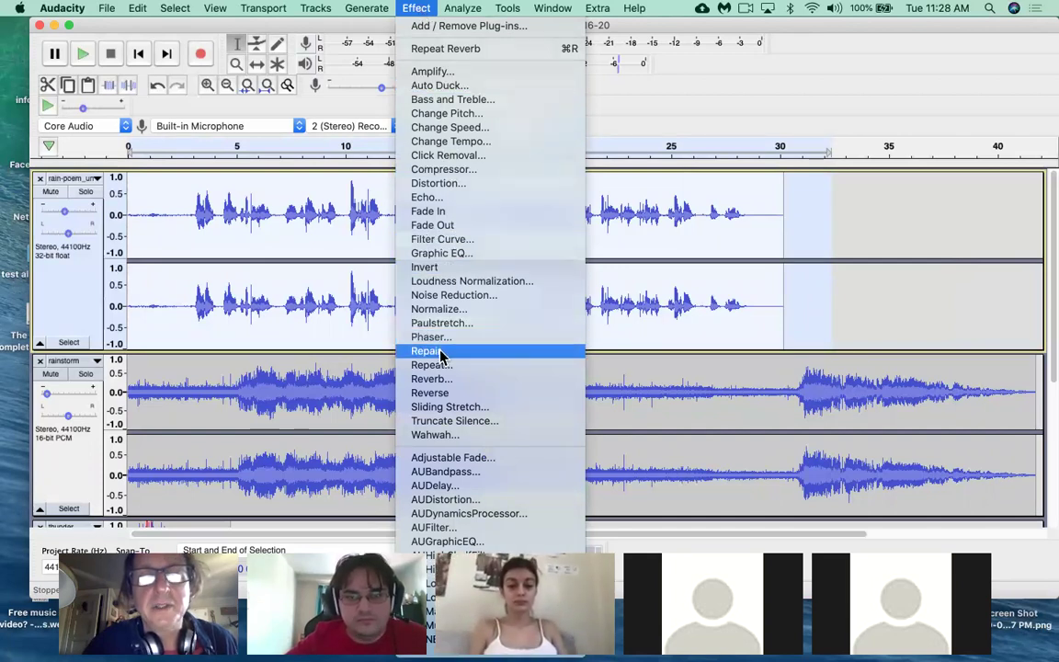
click(457, 114)
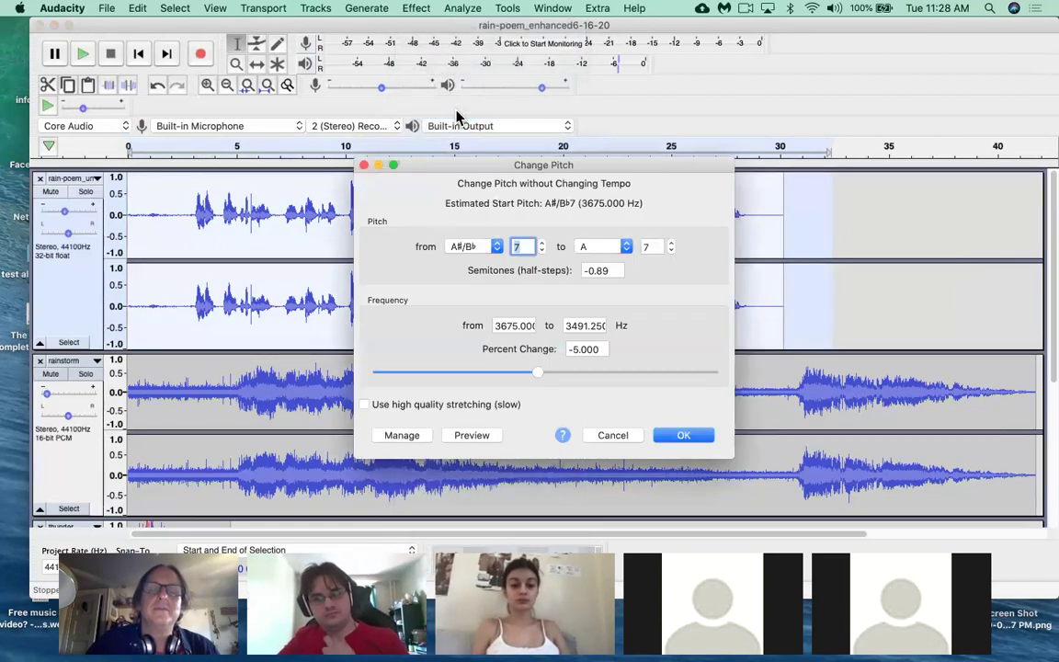
drag(468, 160, 554, 101)
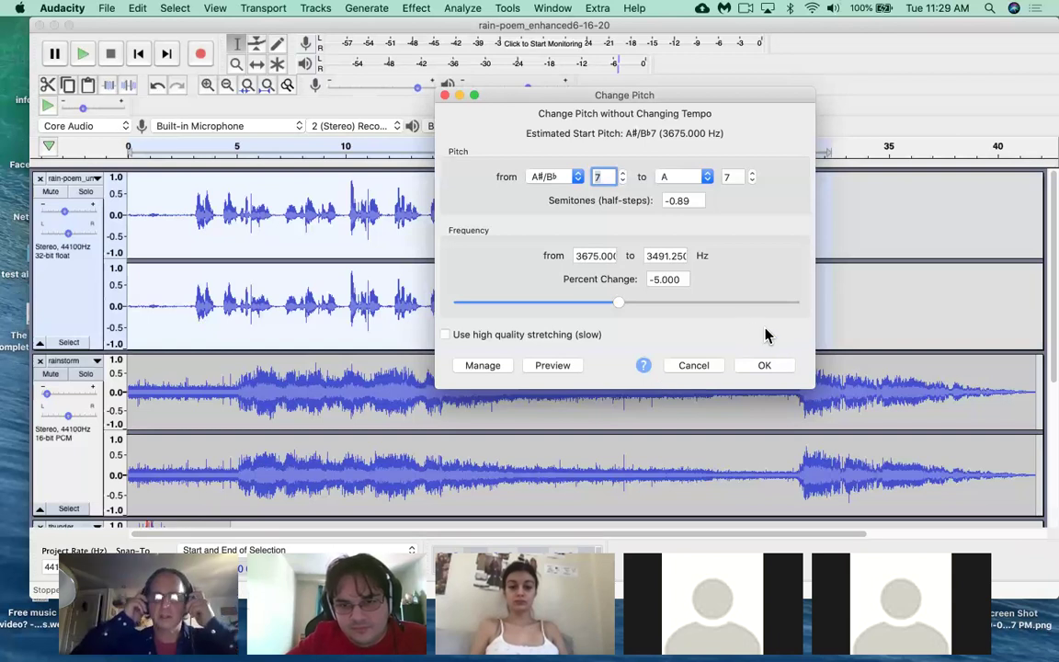
click(553, 365)
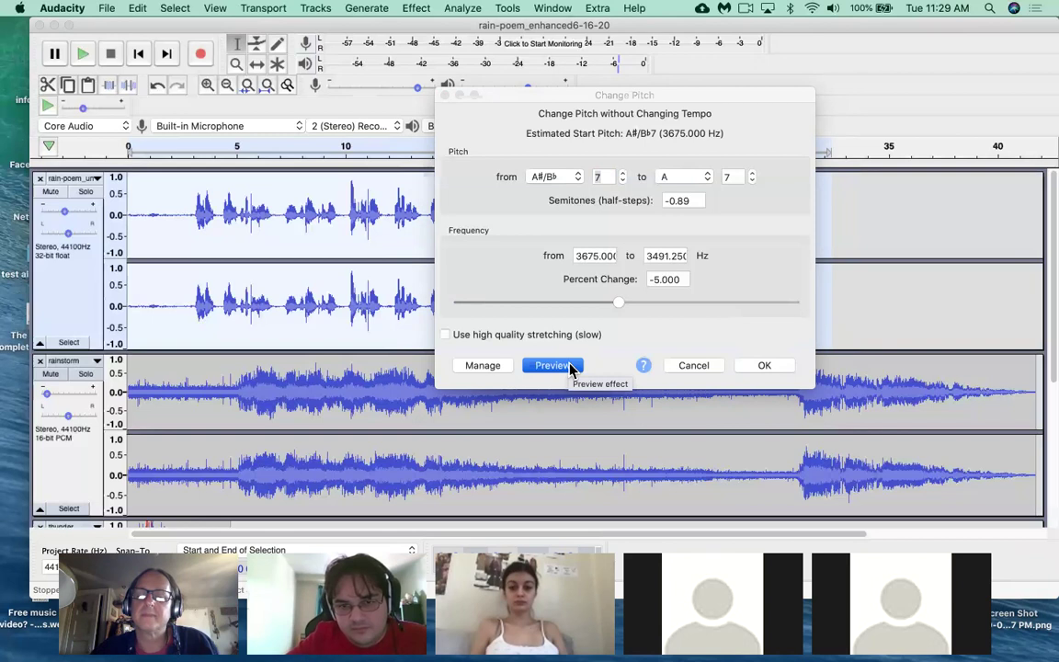
Step: Try Change Pitch percent changes of 133.421 and 0 on the poem, previewing each
click(699, 302)
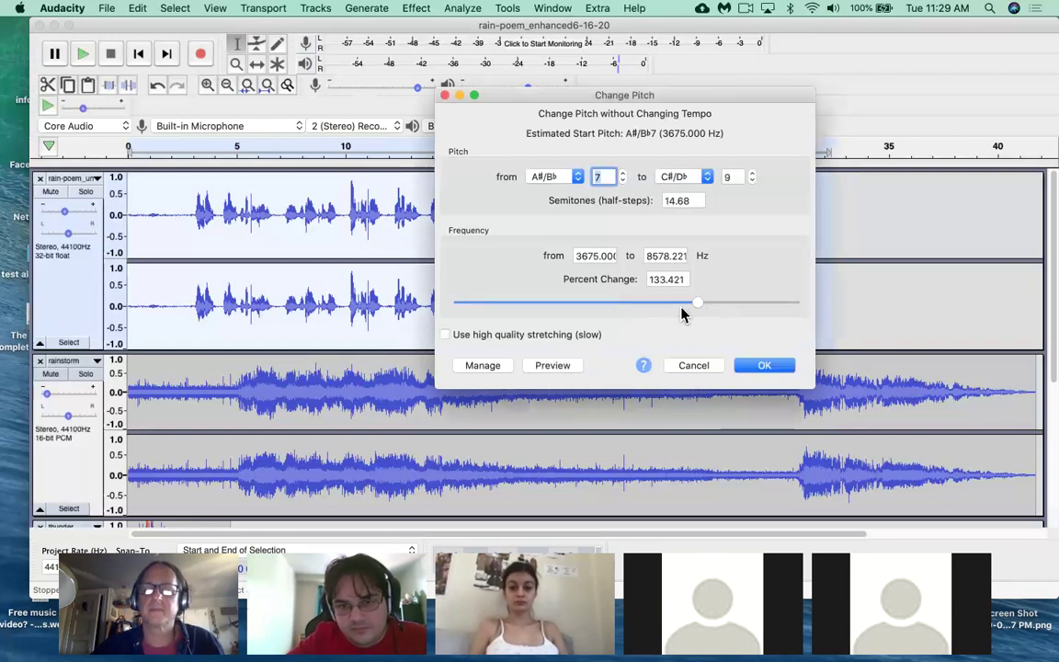
click(568, 366)
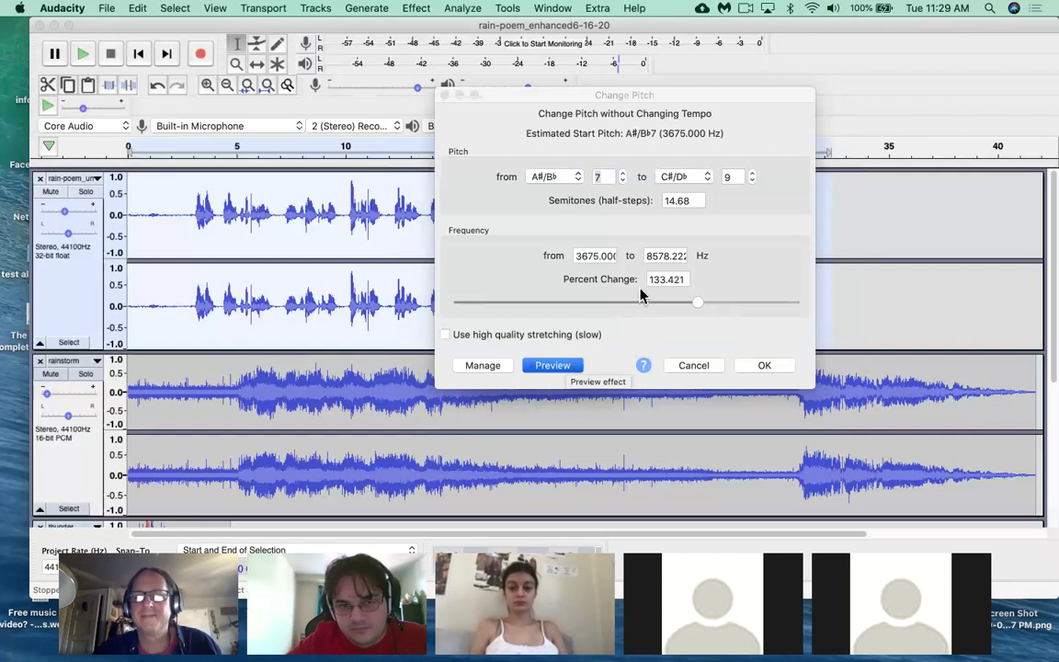
drag(699, 308, 625, 311)
click(563, 366)
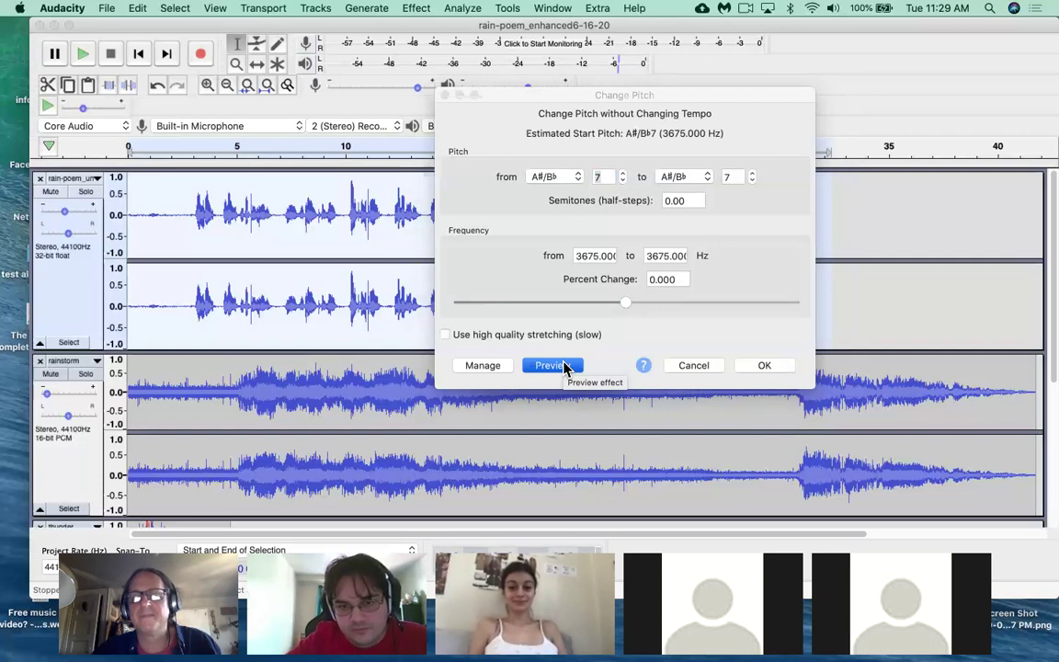
Step: Try lowering the poem's pitch by 61%, 38% and 29%, previewing each setting
drag(628, 313, 525, 306)
click(552, 368)
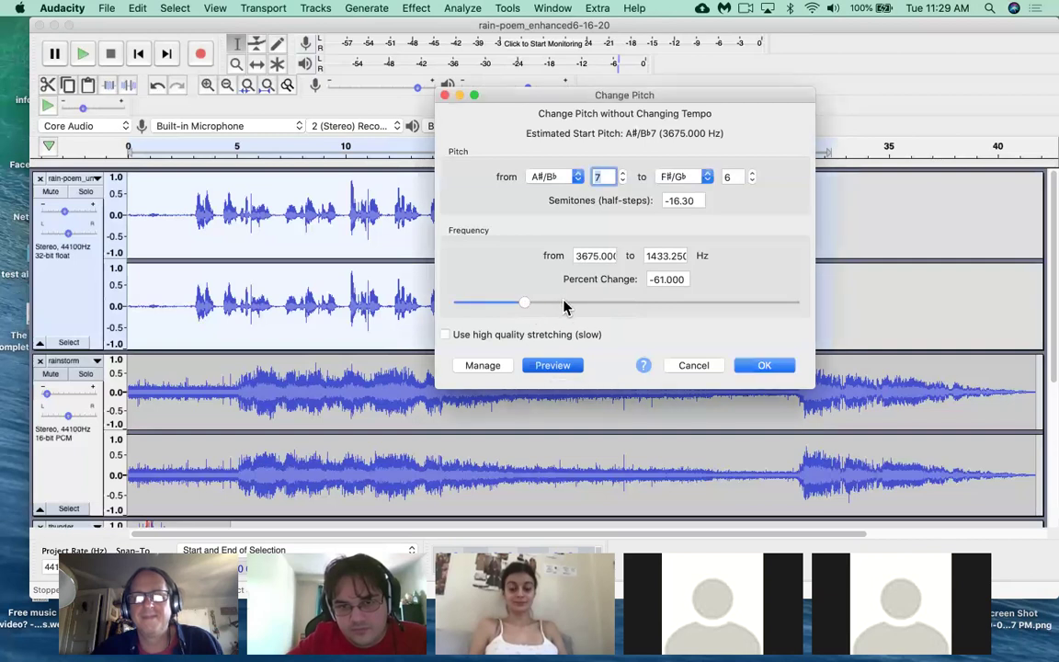
click(560, 305)
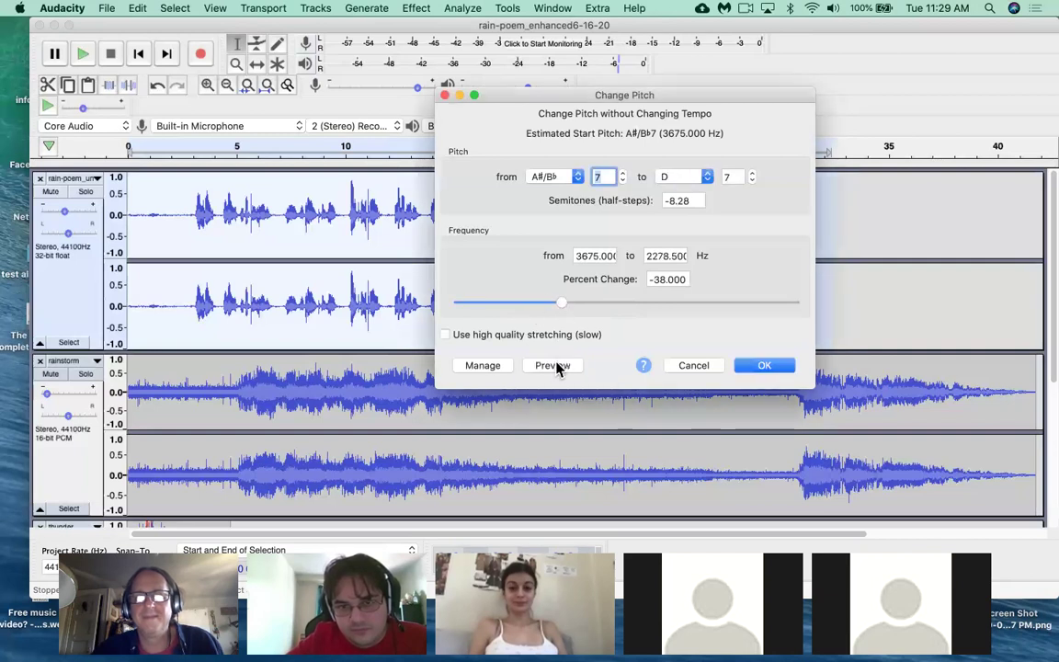
click(554, 366)
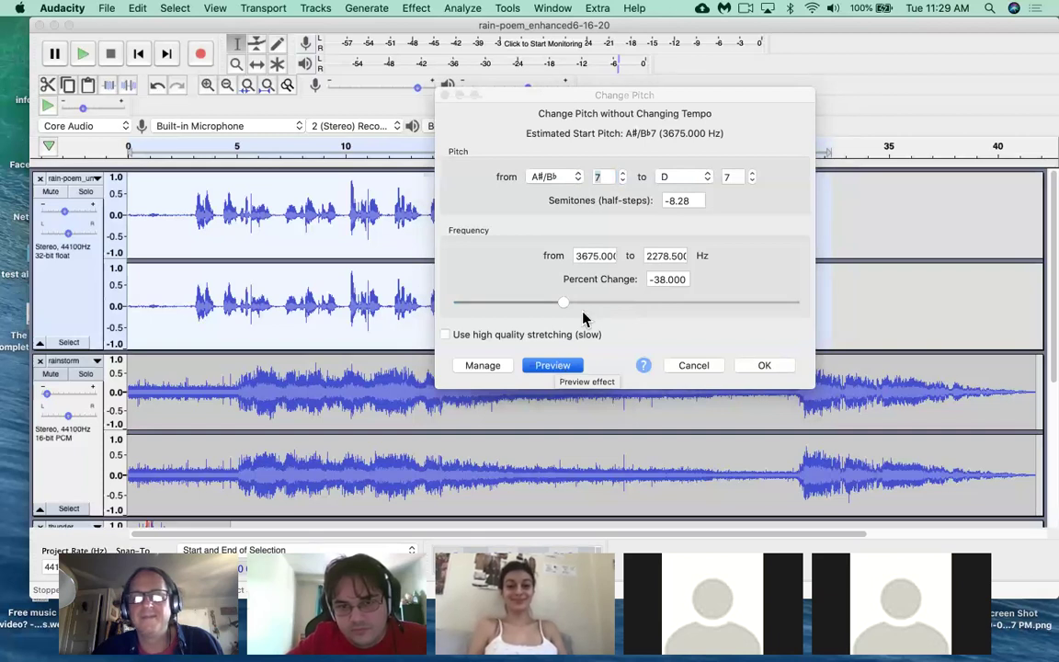
drag(570, 305, 580, 309)
click(560, 368)
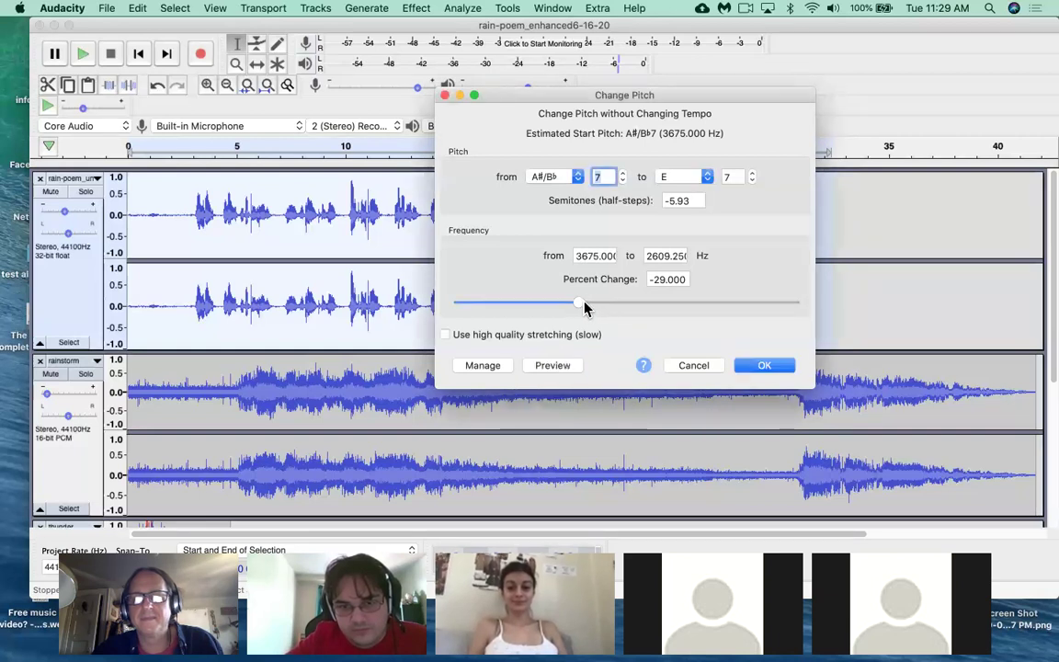
Step: Set the Change Pitch percent change to -18, preview it, and apply it to the poem
drag(593, 308, 601, 308)
click(552, 366)
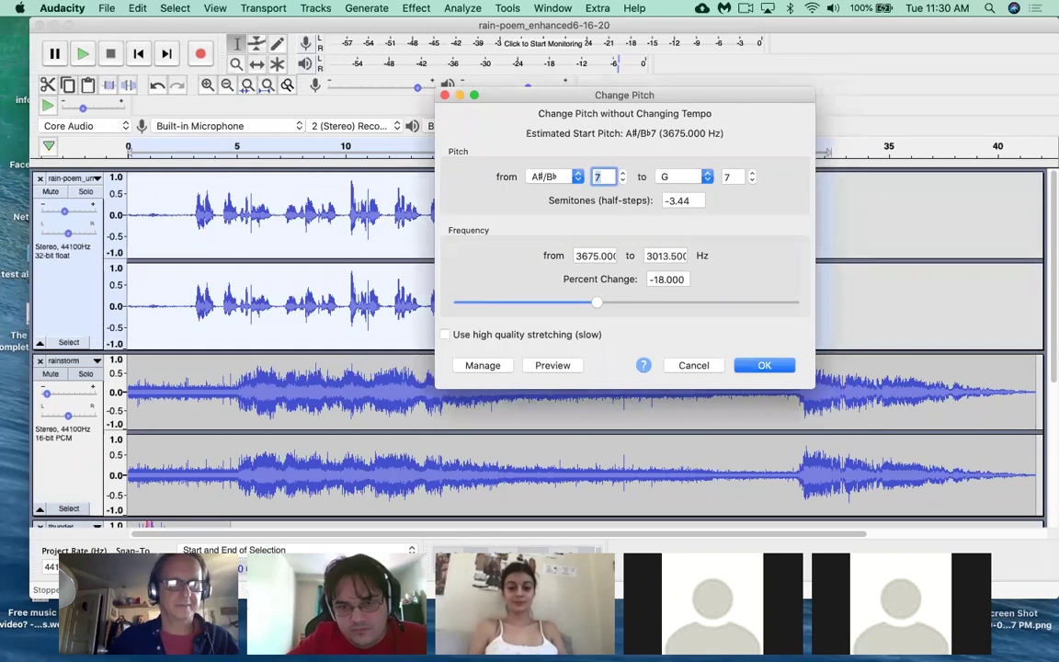
key(Return)
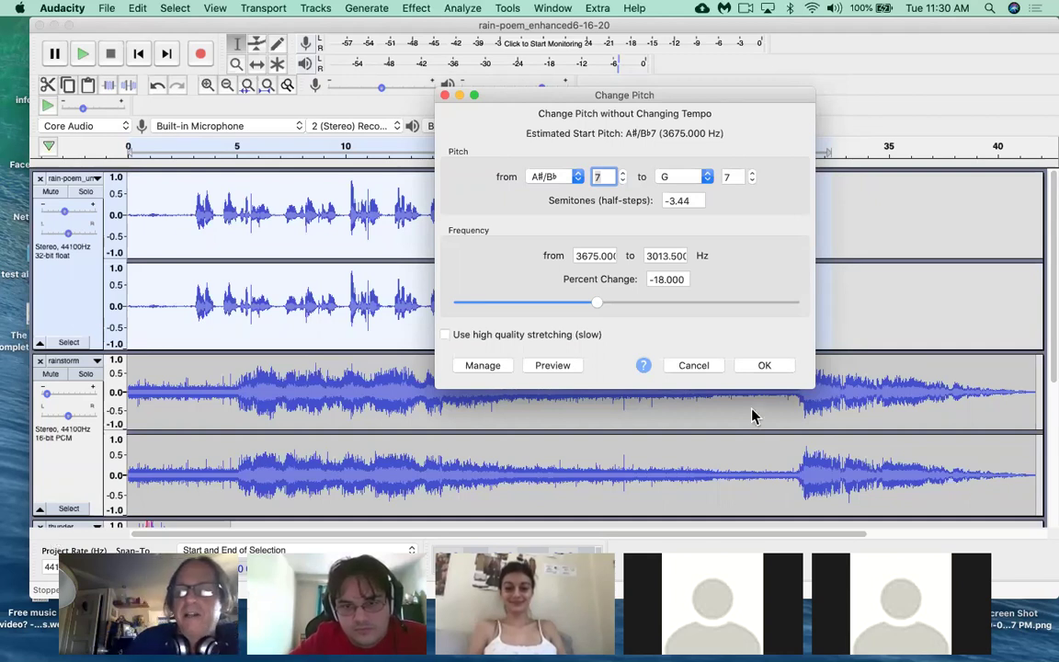
click(764, 366)
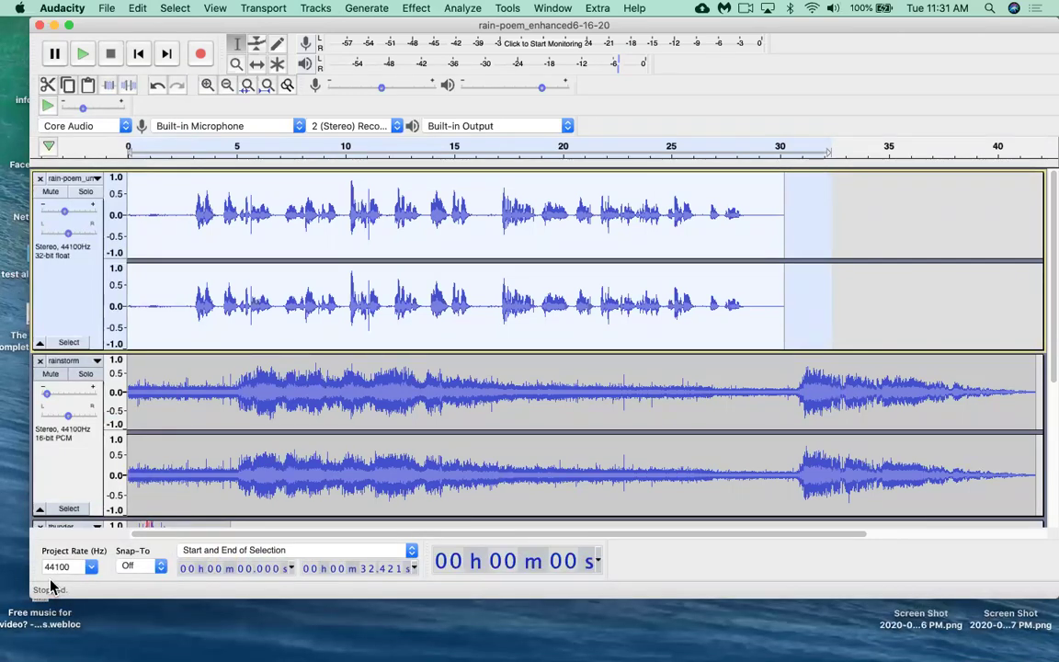
Step: Play the mix from the beginning to listen to the pitch-shifted poem with the storm sounds, and stop it
click(142, 53)
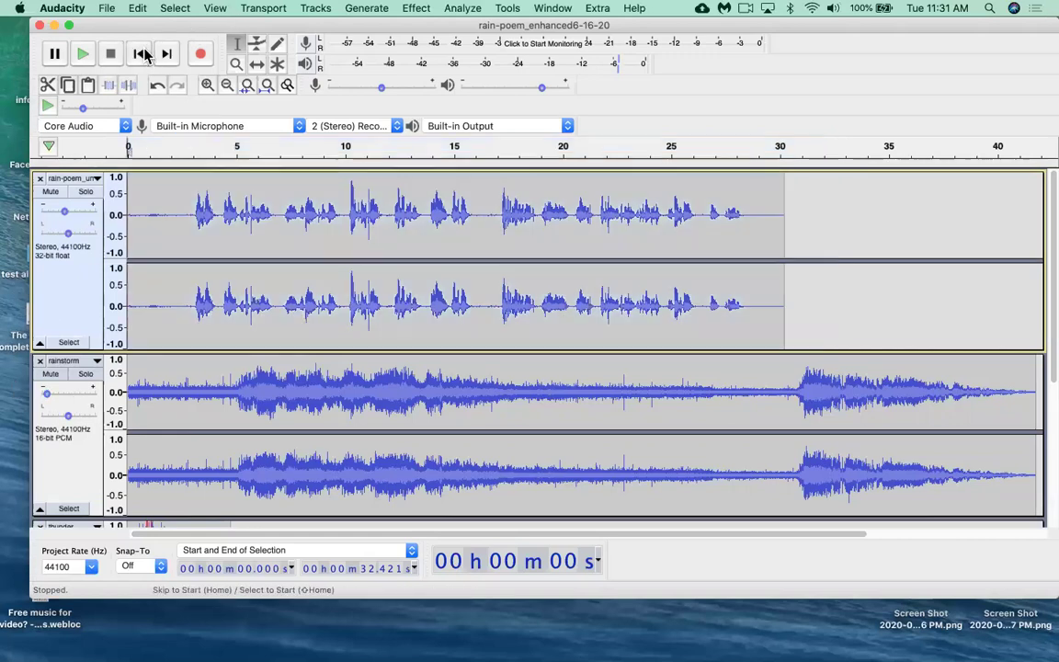
click(84, 55)
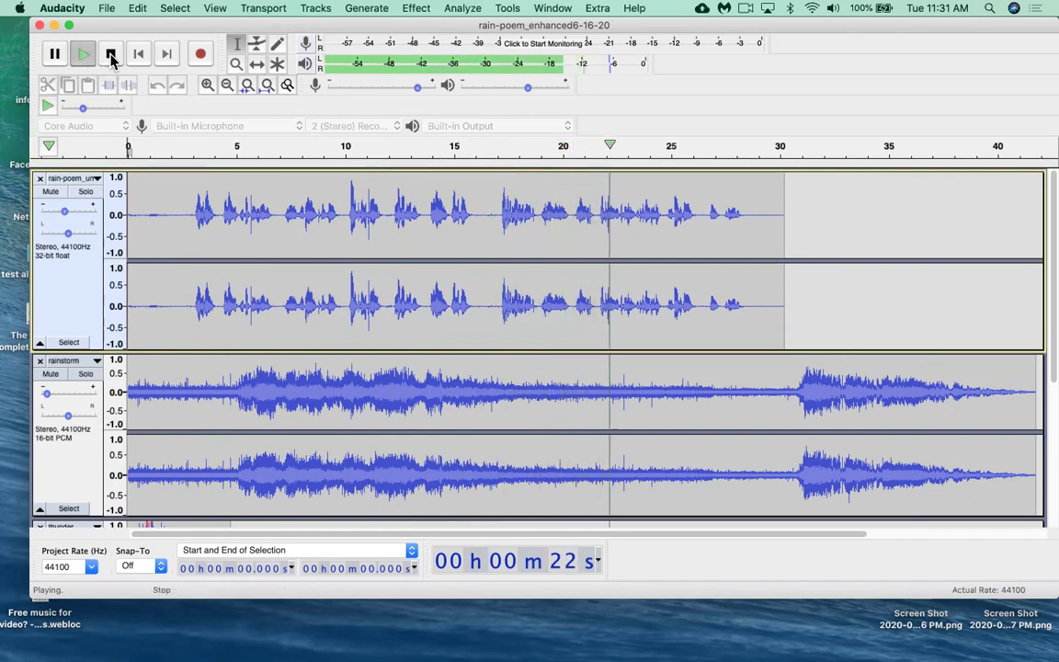
click(110, 54)
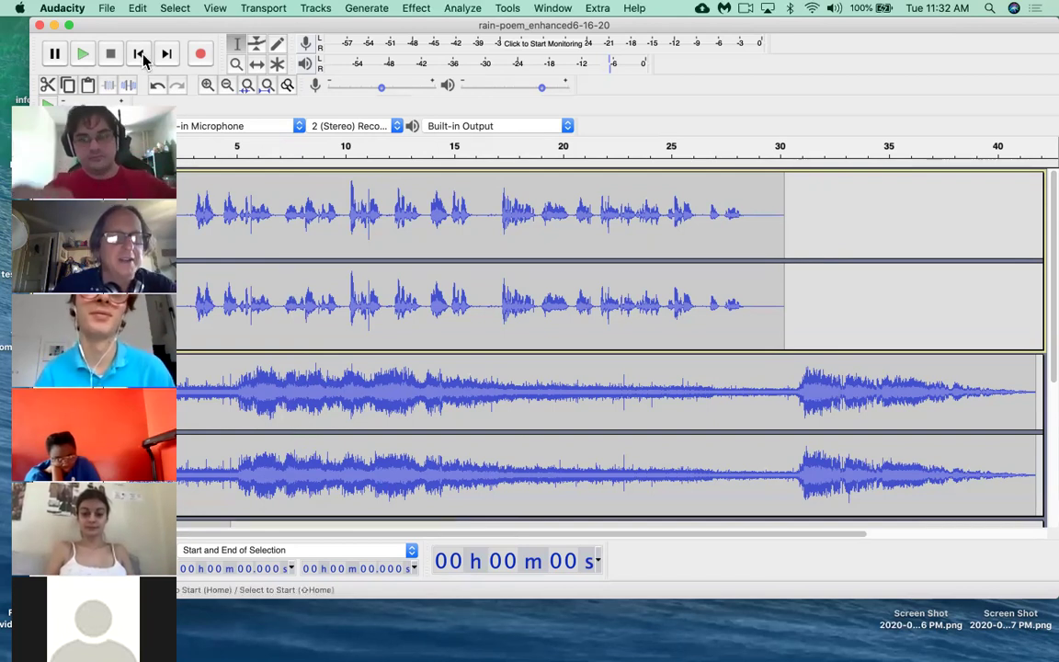
Step: Play the mix of the poem and storm tracks from the beginning and raise the playback volume slightly
click(83, 55)
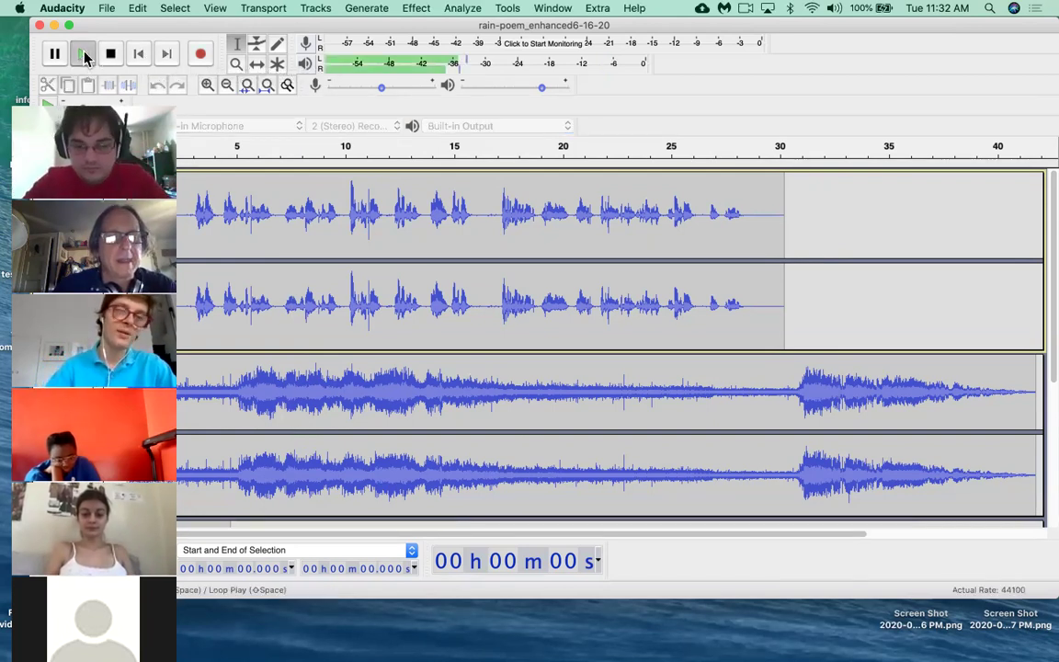
key(XF86AudioRaiseVolume)
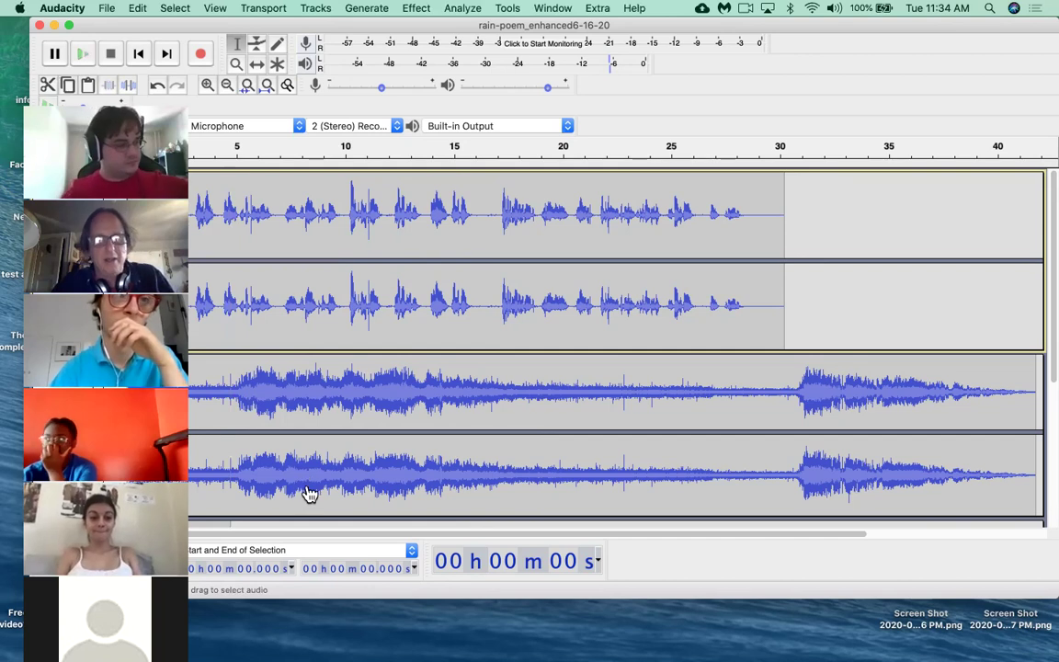
Step: Switch to Chrome, open the opsound.org link from the class PDF in a new tab, view it, and return to the PDF
key(super+Tab)
key(super+Tab)
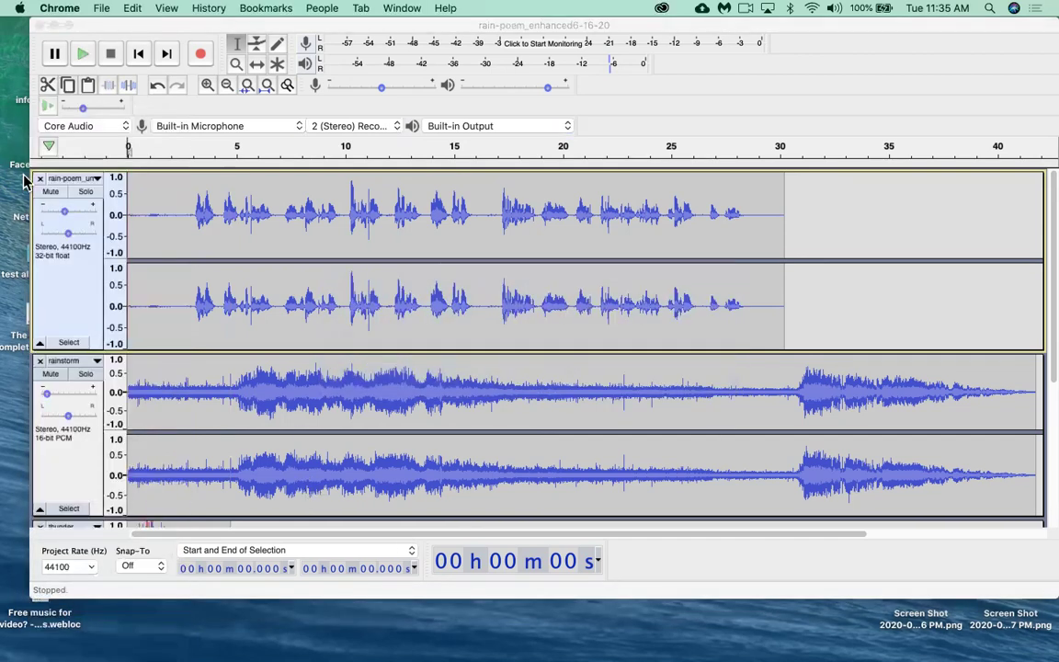
key(super+Tab)
click(970, 641)
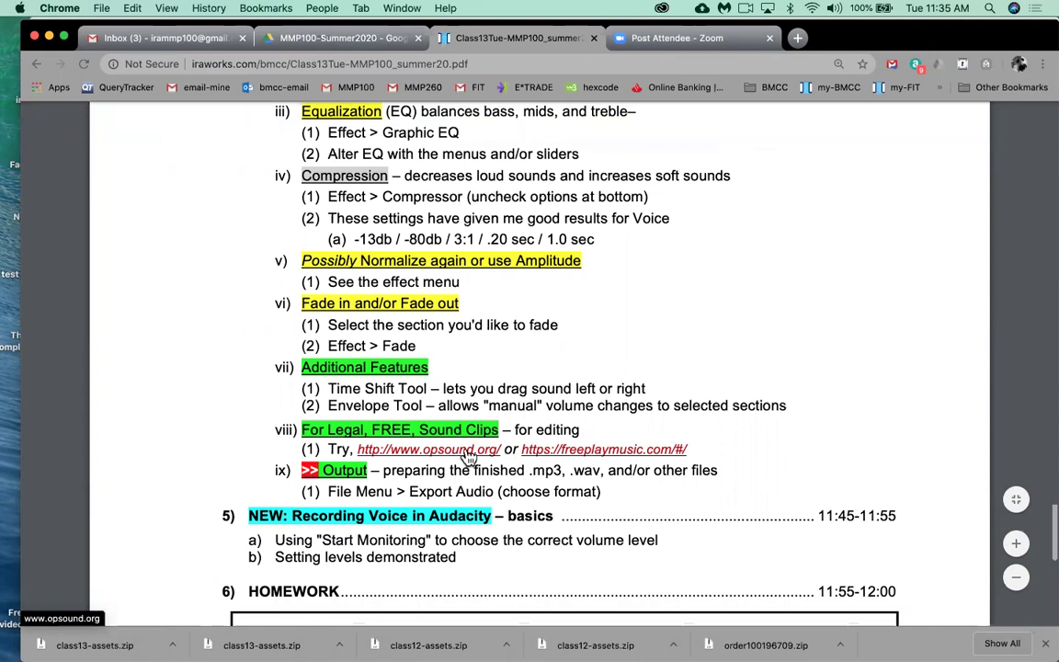
right_click(469, 457)
click(448, 411)
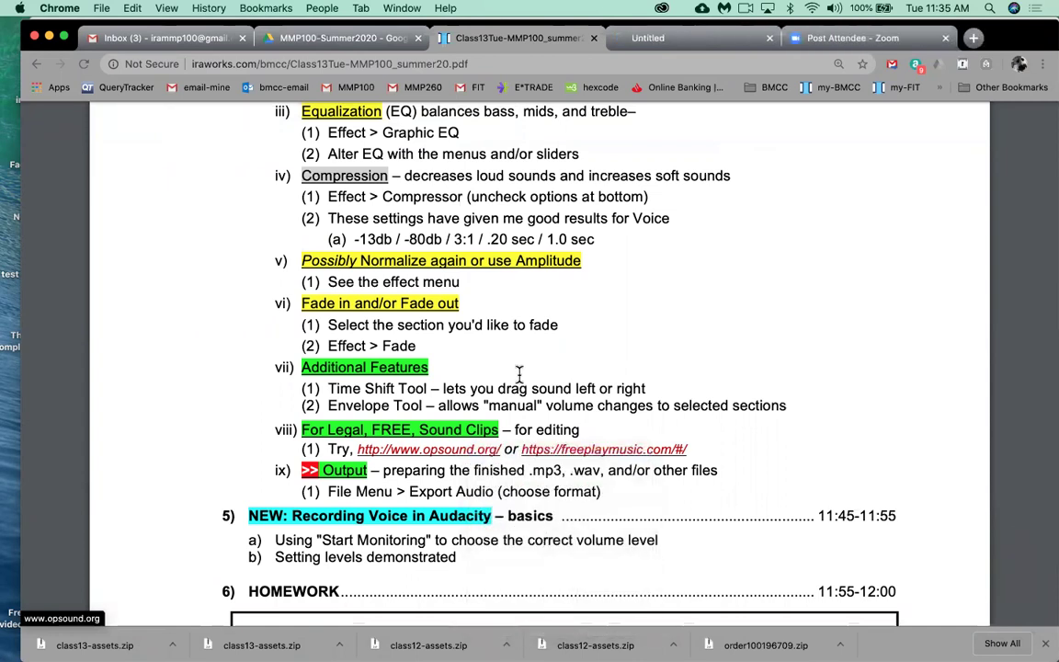
click(699, 38)
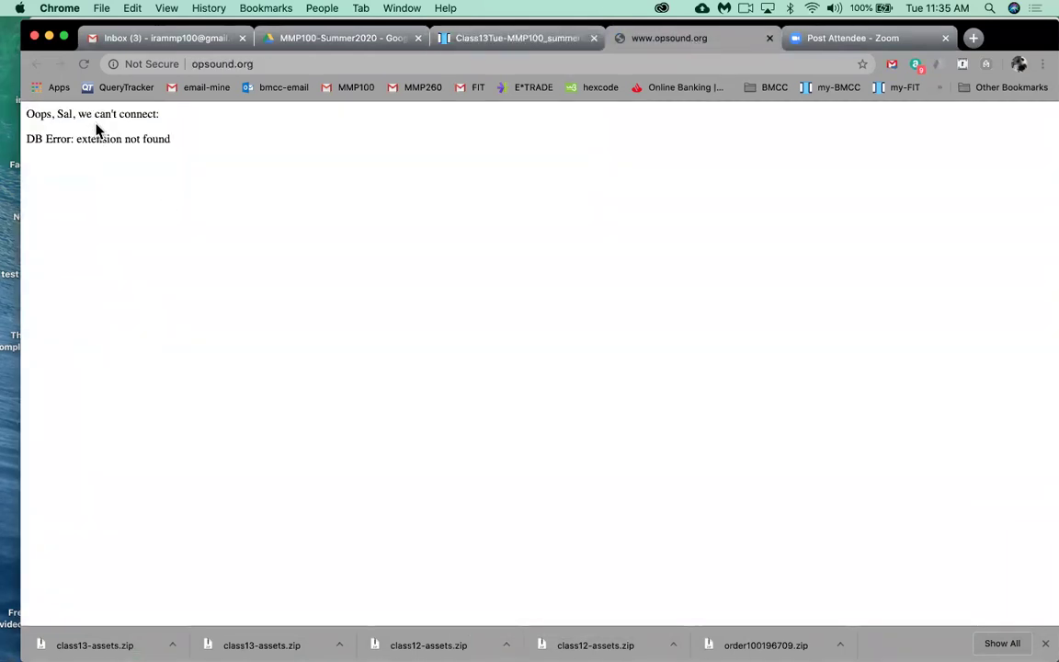
click(511, 43)
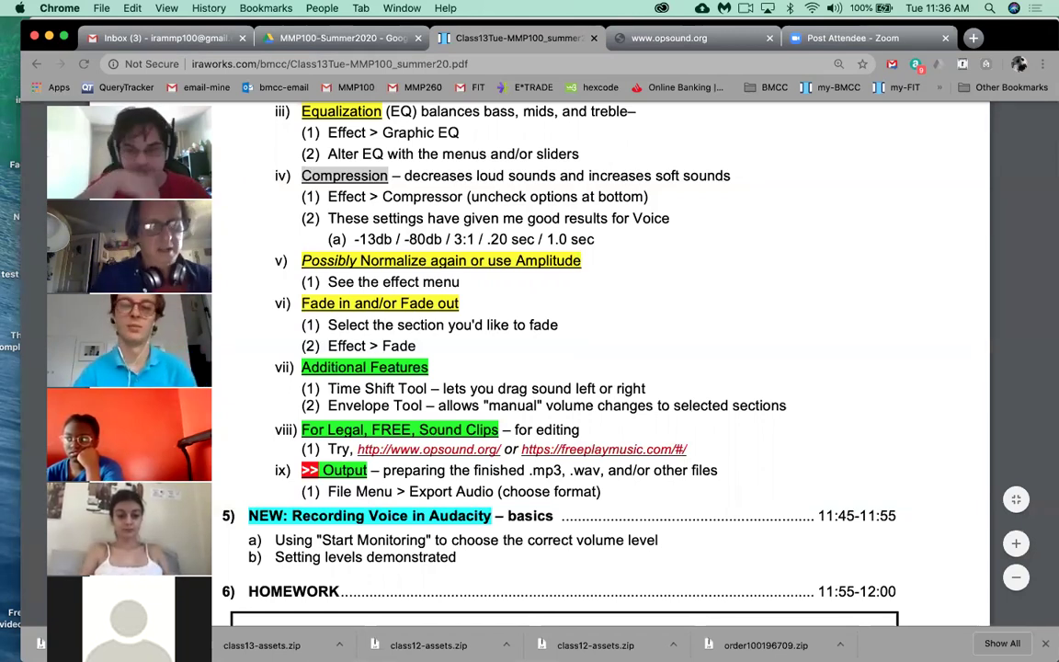
Step: Switch back to Audacity and save the rain-poem_enhanced6-16-20 project
key(super+Tab)
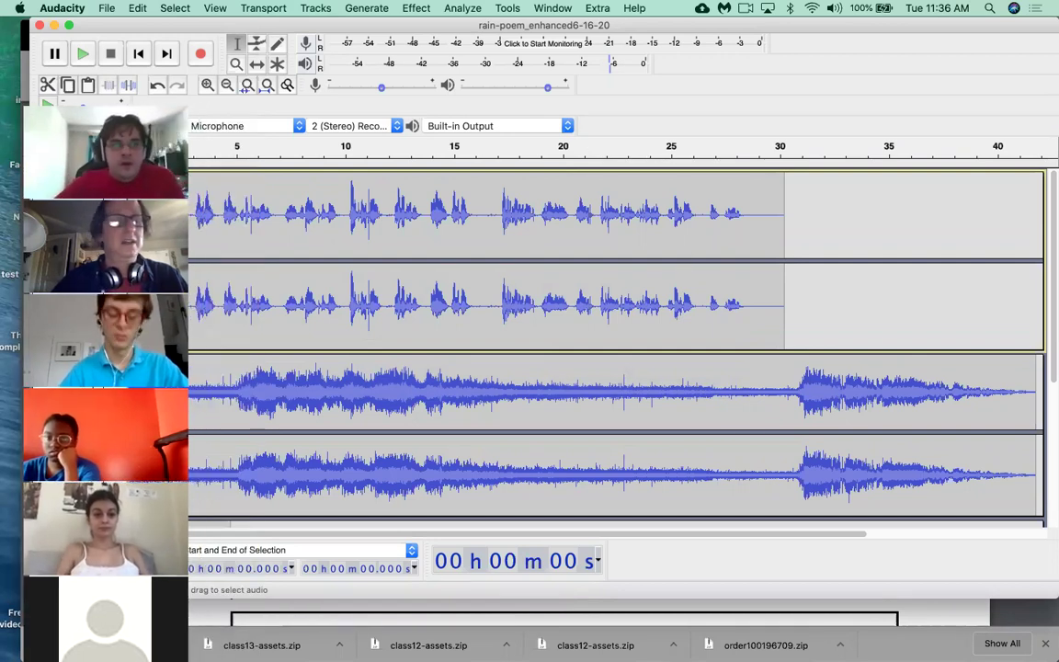
click(106, 8)
mouse_move(134, 90)
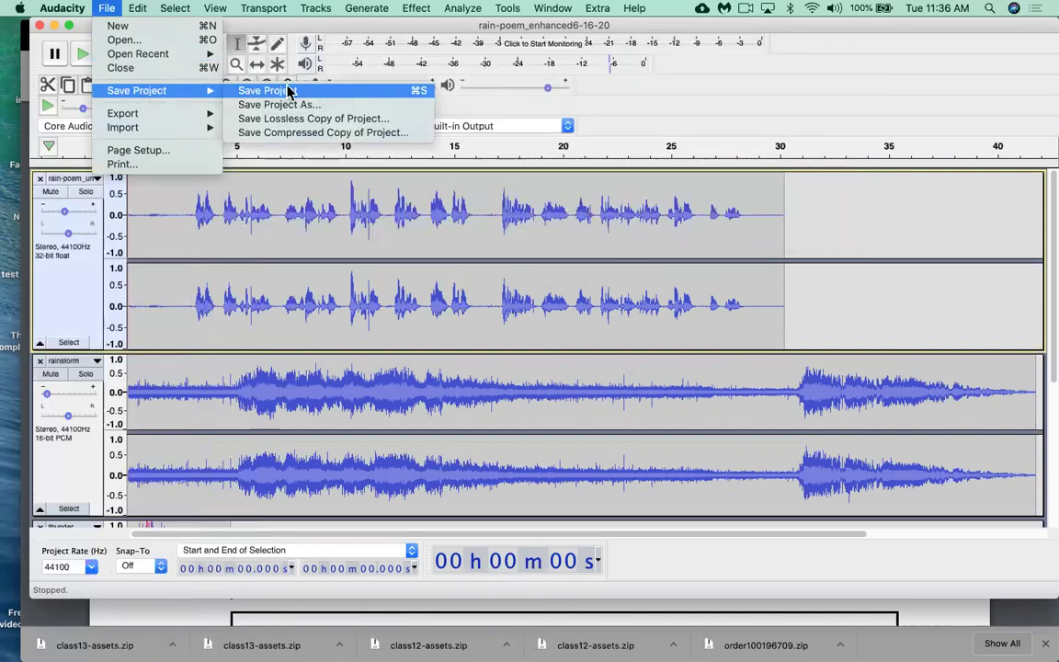
click(420, 95)
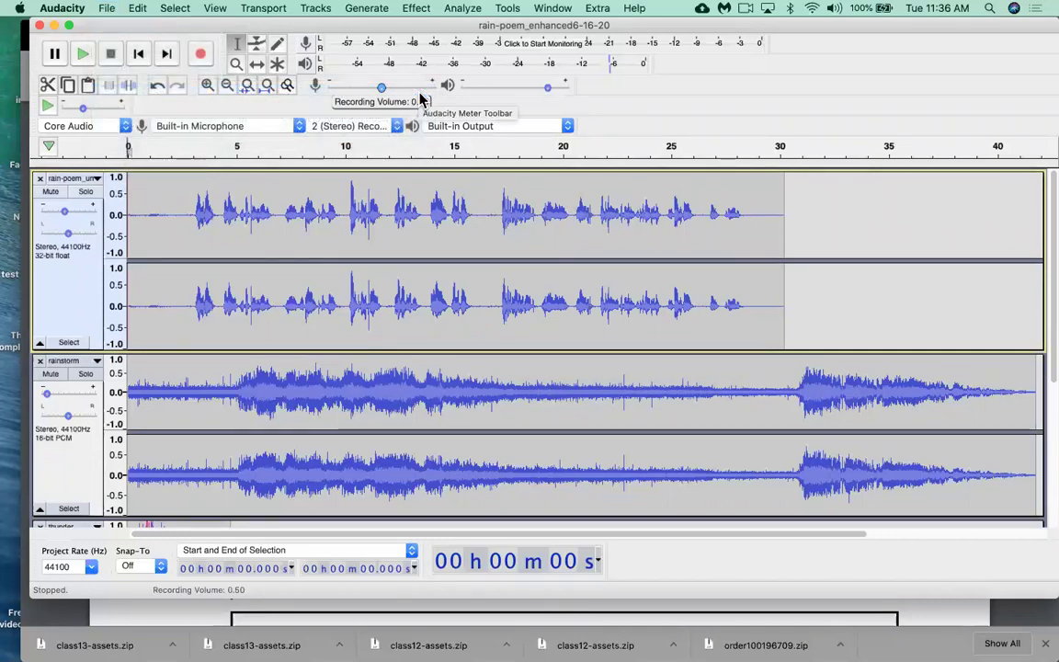
Step: In Finder's class13-assets folder, highlight the enhanced .aup file, its data folder and the unedited poem, rainstorm and thunder MP3s, then clear the selection
key(super+Tab)
key(super+Tab)
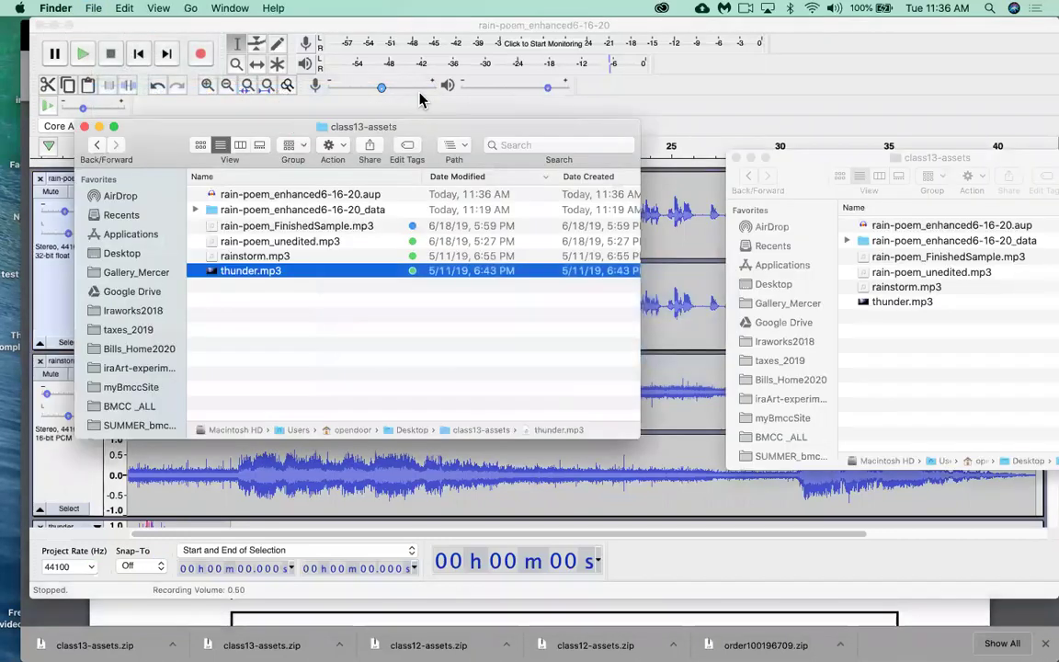
drag(507, 134, 582, 128)
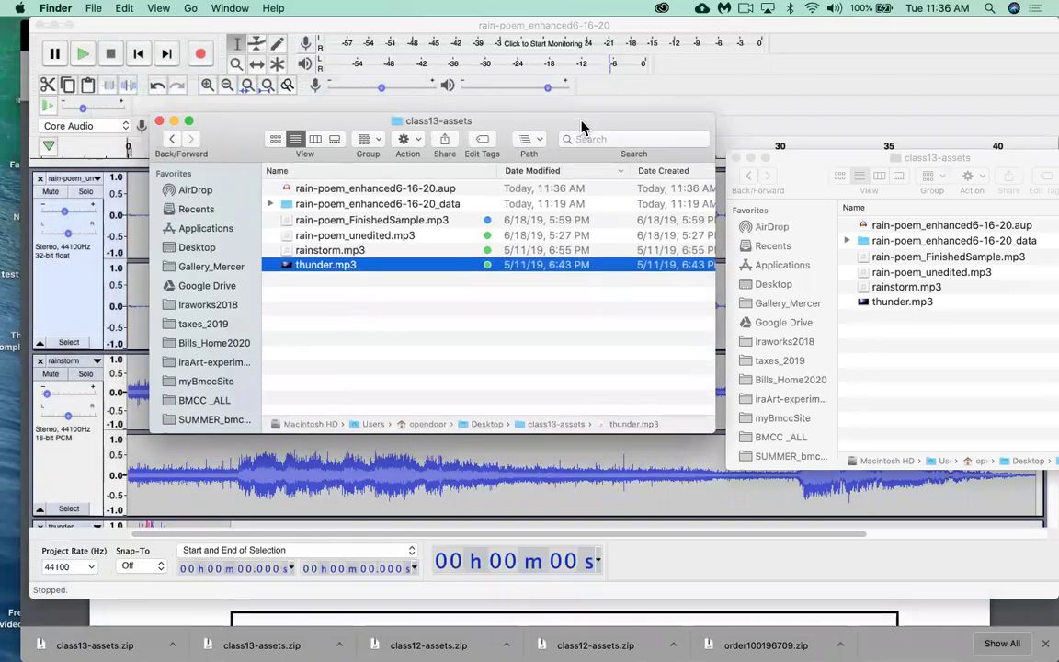
click(407, 189)
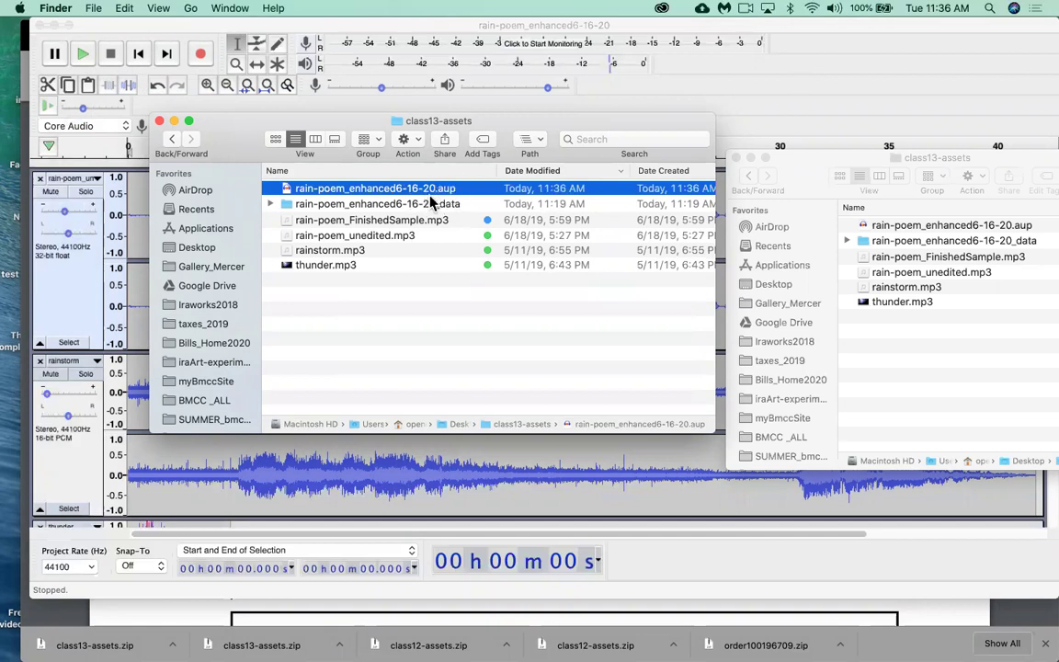
shift+click(401, 204)
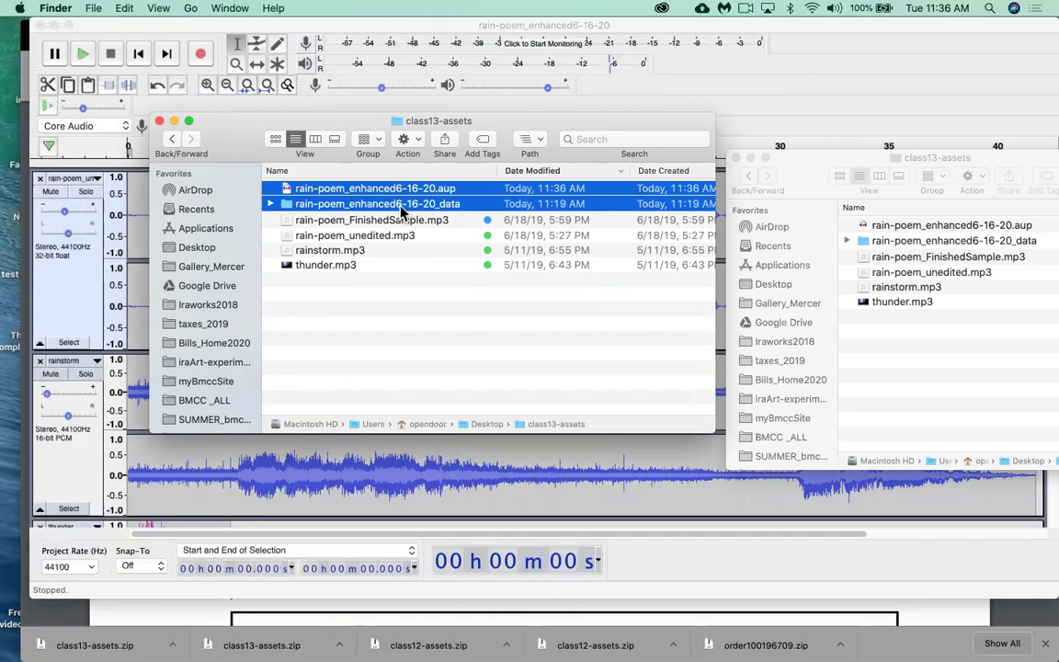
super+click(398, 236)
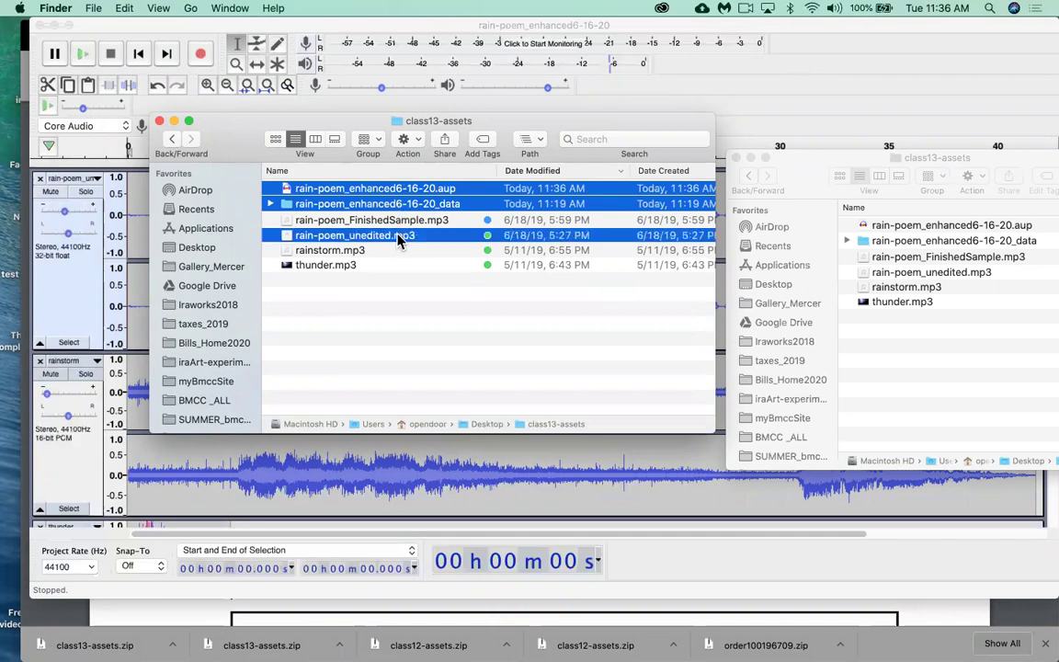
super+click(365, 250)
super+click(349, 265)
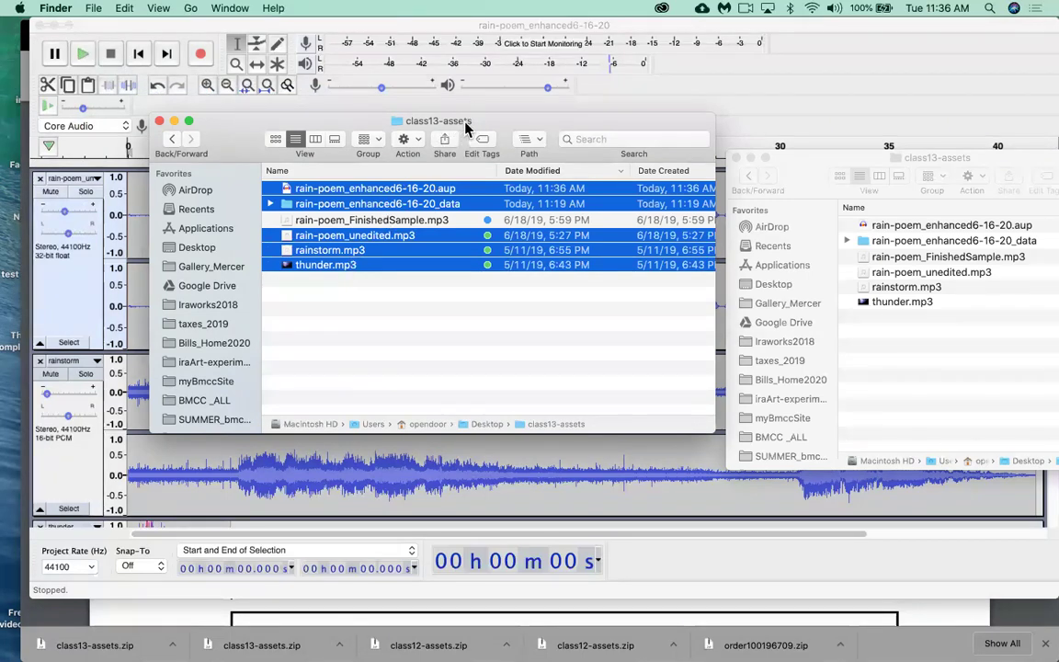
click(448, 355)
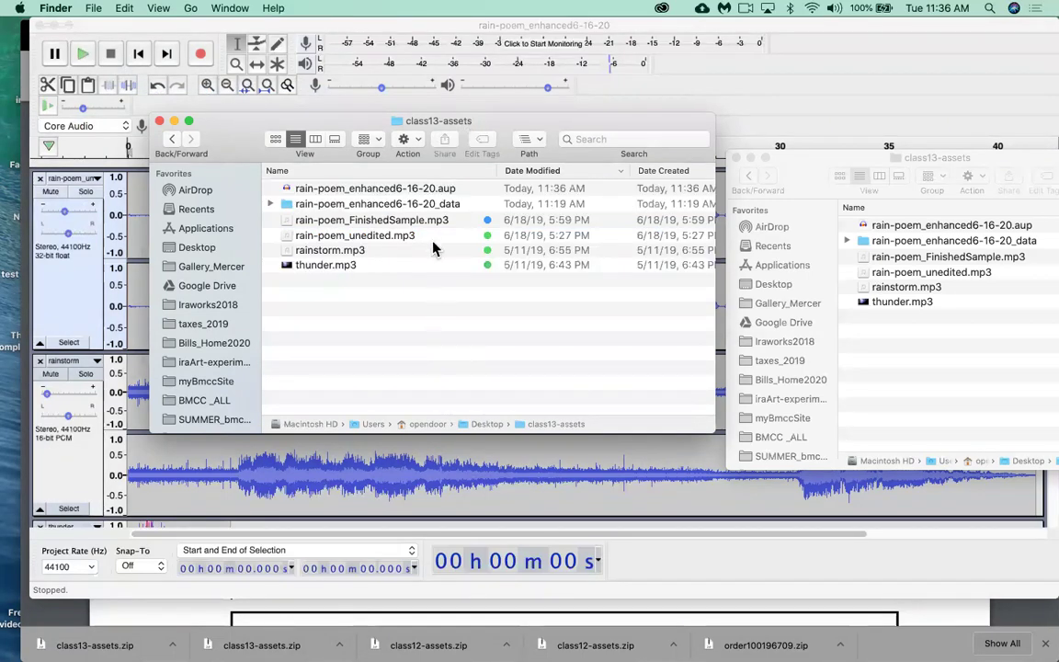
Step: Highlight the rain-poem_enhanced6-16-20.aup file and its _data folder in turn, and move the Finder window lower
click(446, 191)
click(439, 205)
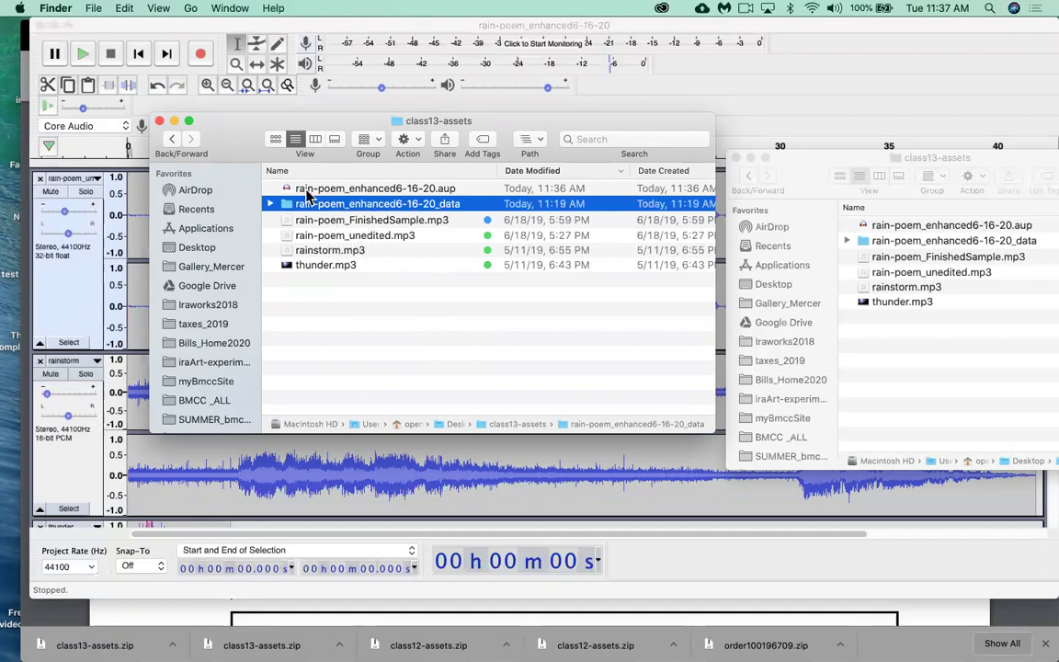
drag(273, 139, 294, 241)
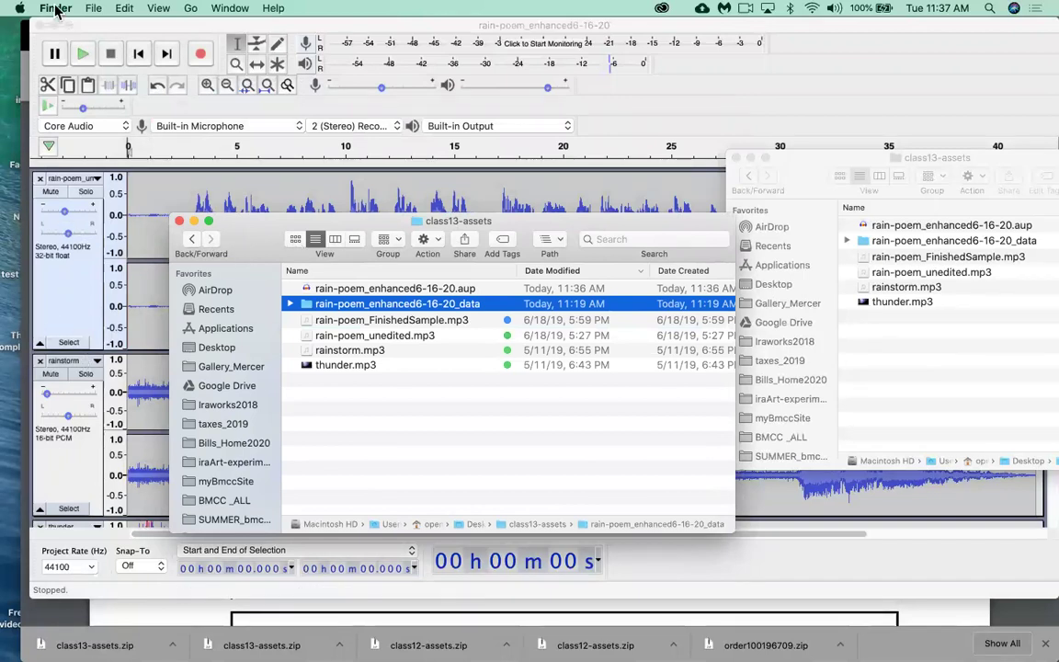
click(95, 9)
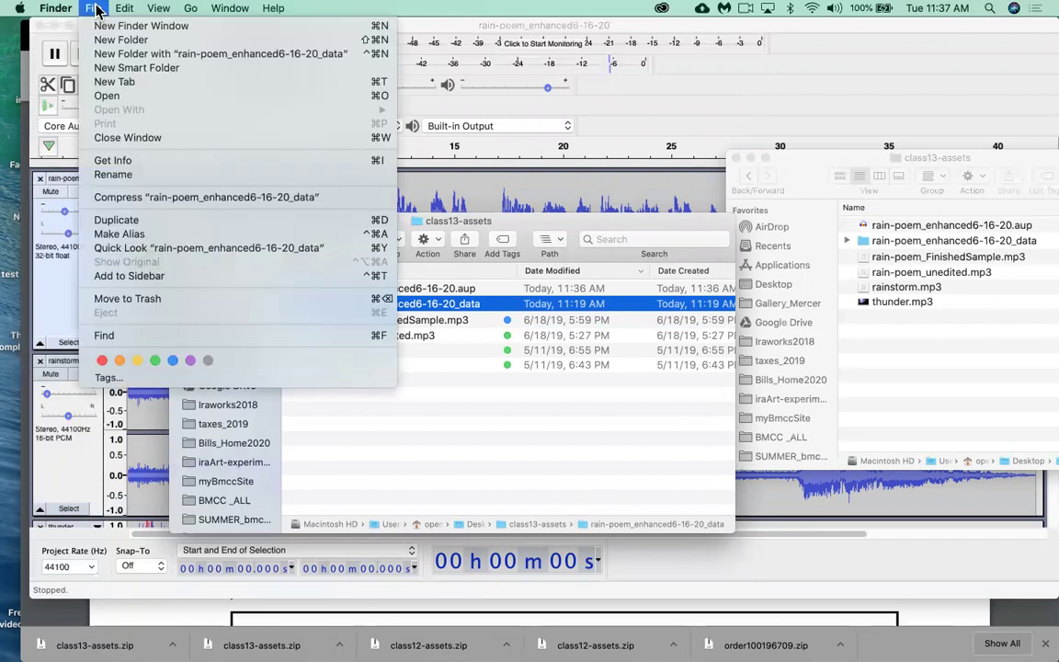
click(683, 37)
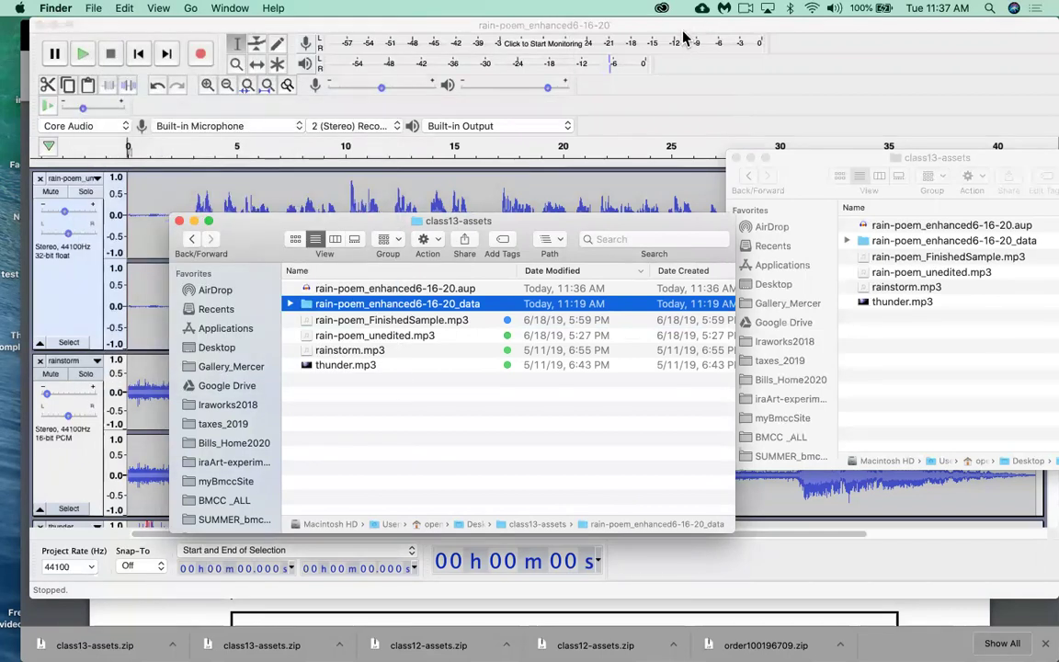
Step: Return to Audacity and export the mix as rain-poem_enhanced6-16-20.mp3 to class13-assets, using the Standard, 170-210 kbps preset and accepting the existing metadata tags
click(683, 37)
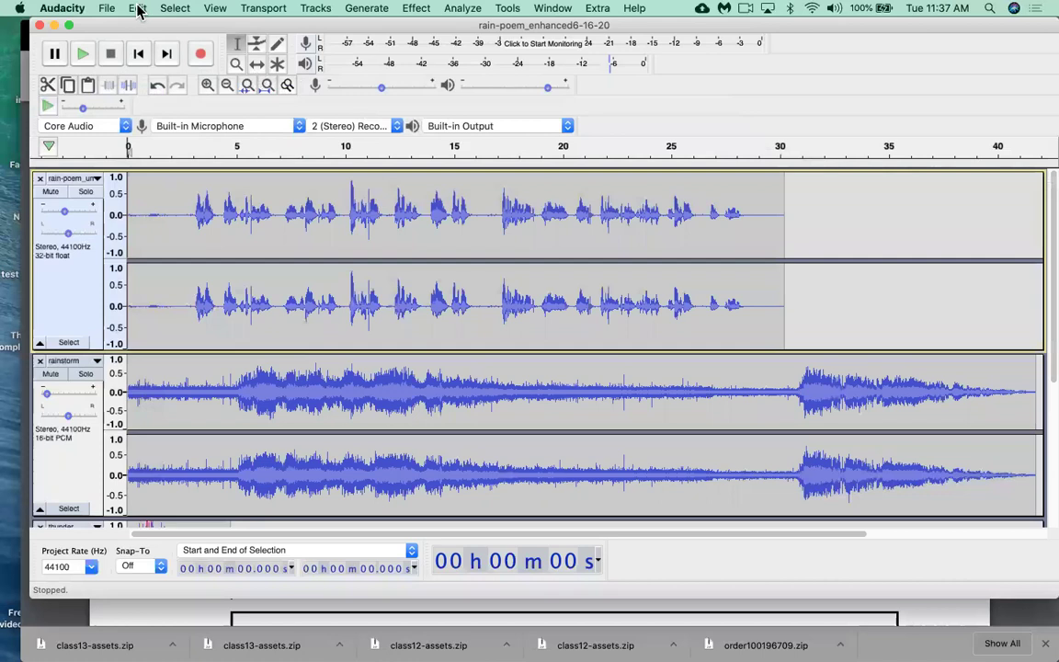
click(108, 12)
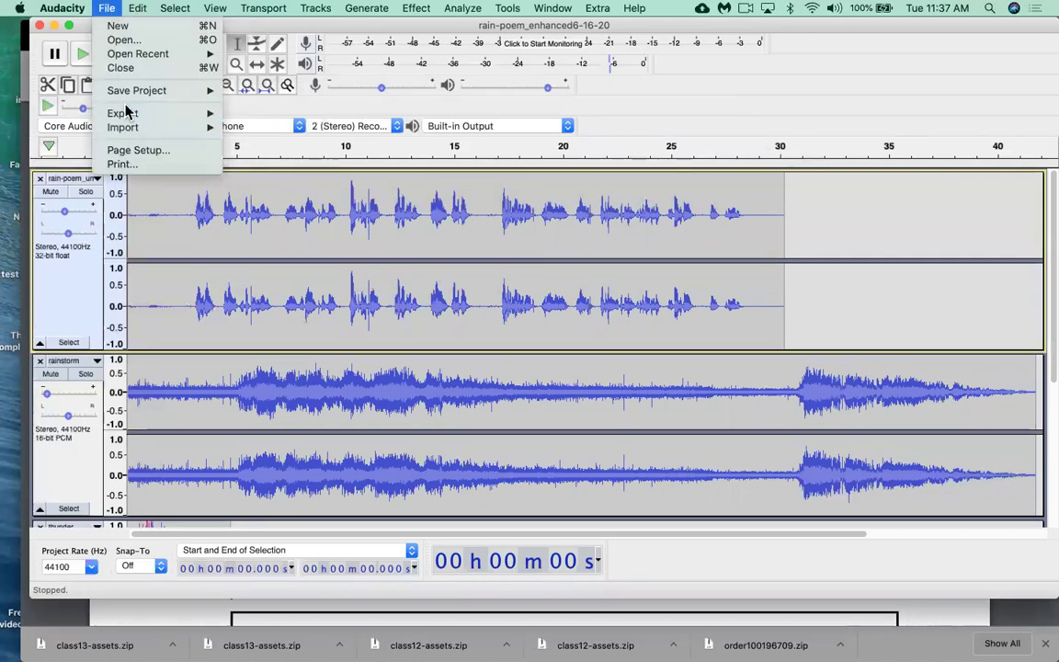
mouse_move(129, 113)
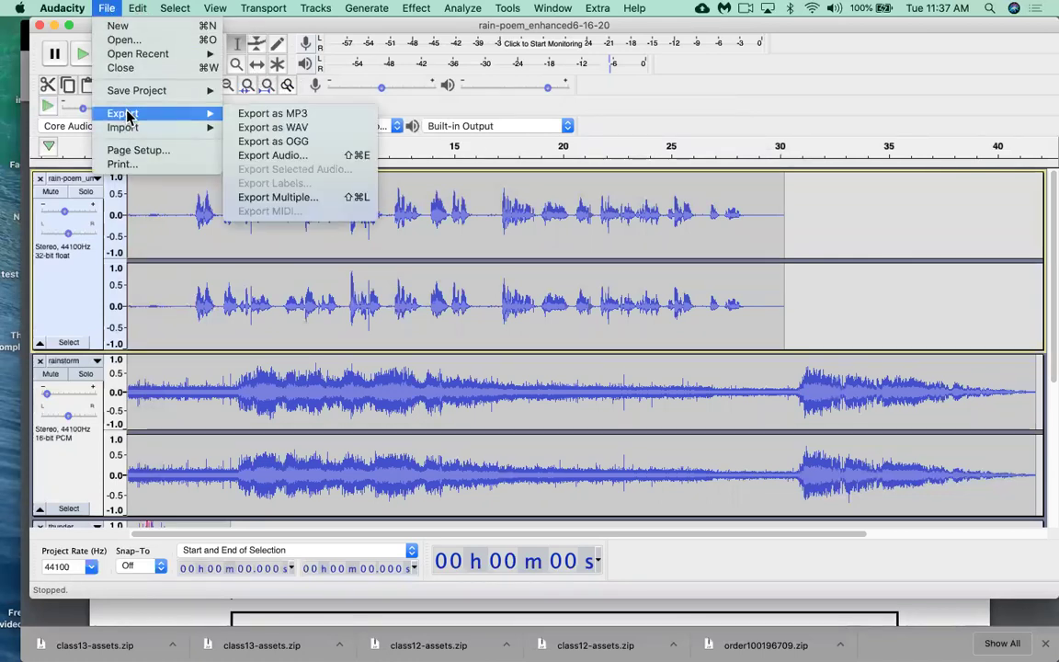
click(293, 115)
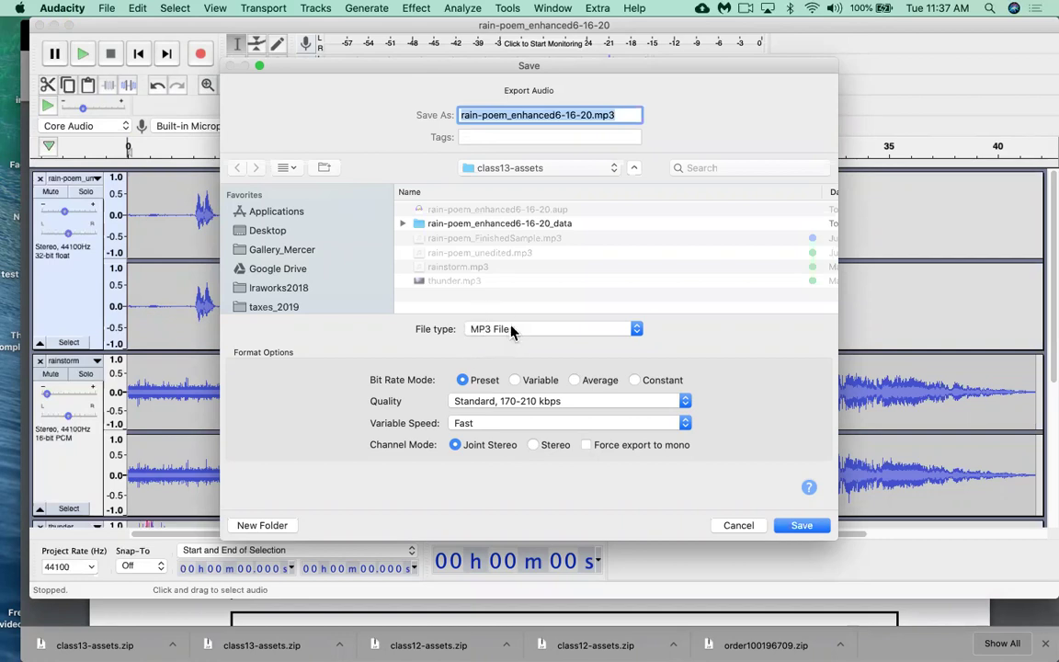
click(521, 175)
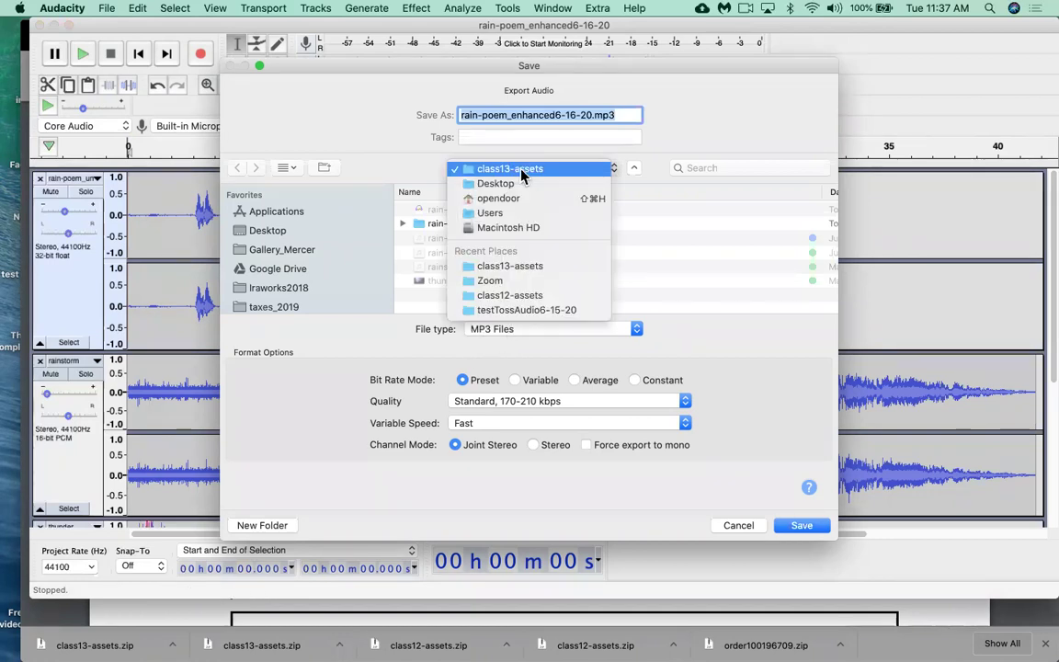
click(522, 175)
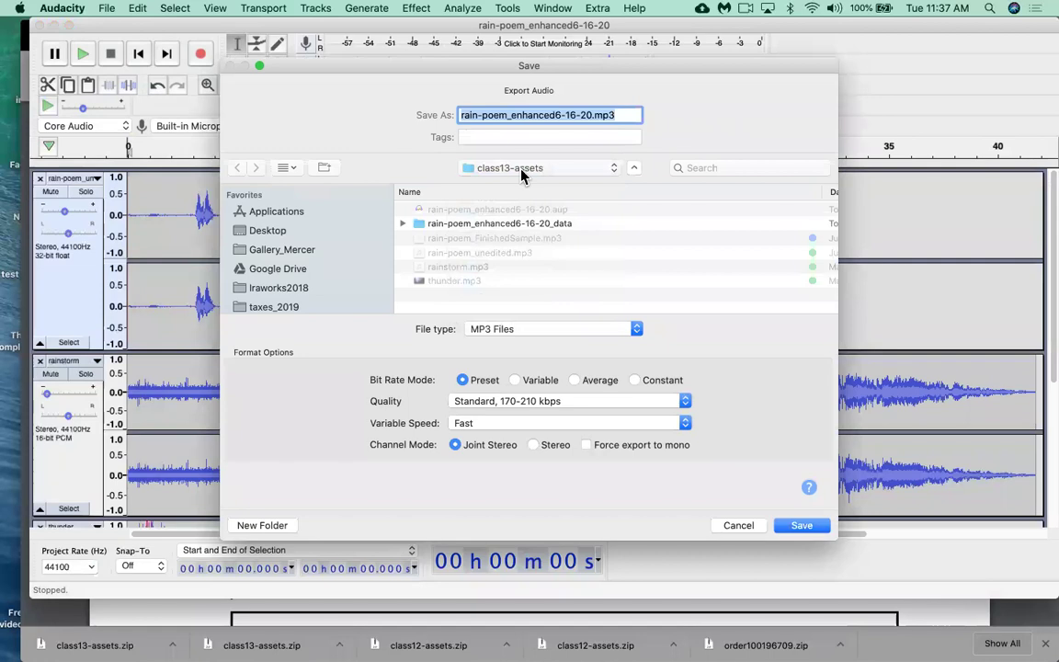
click(801, 526)
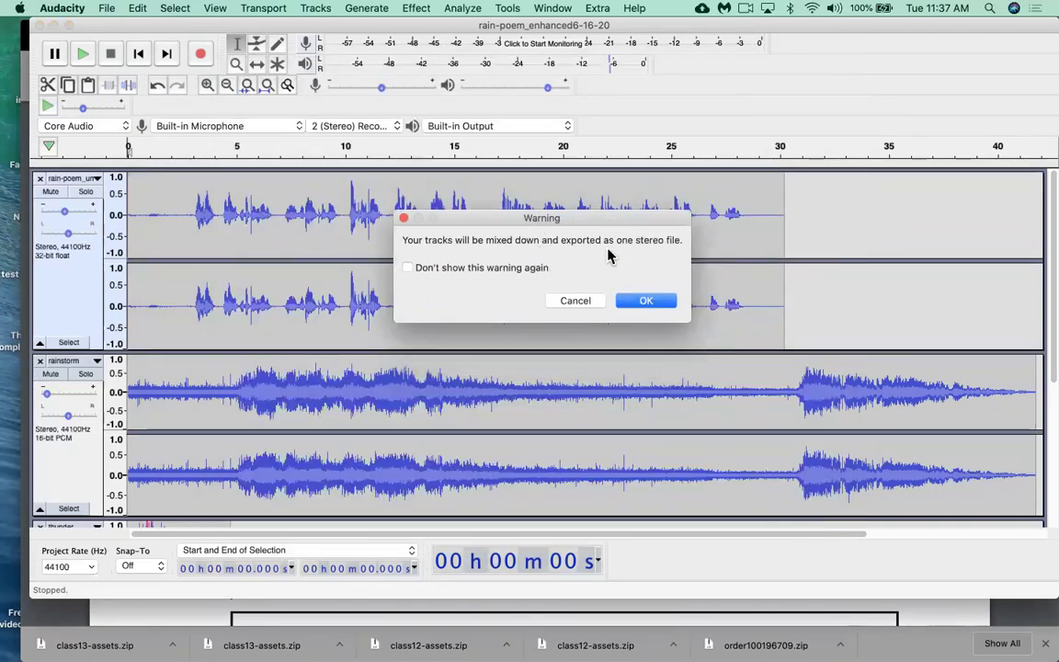
click(646, 300)
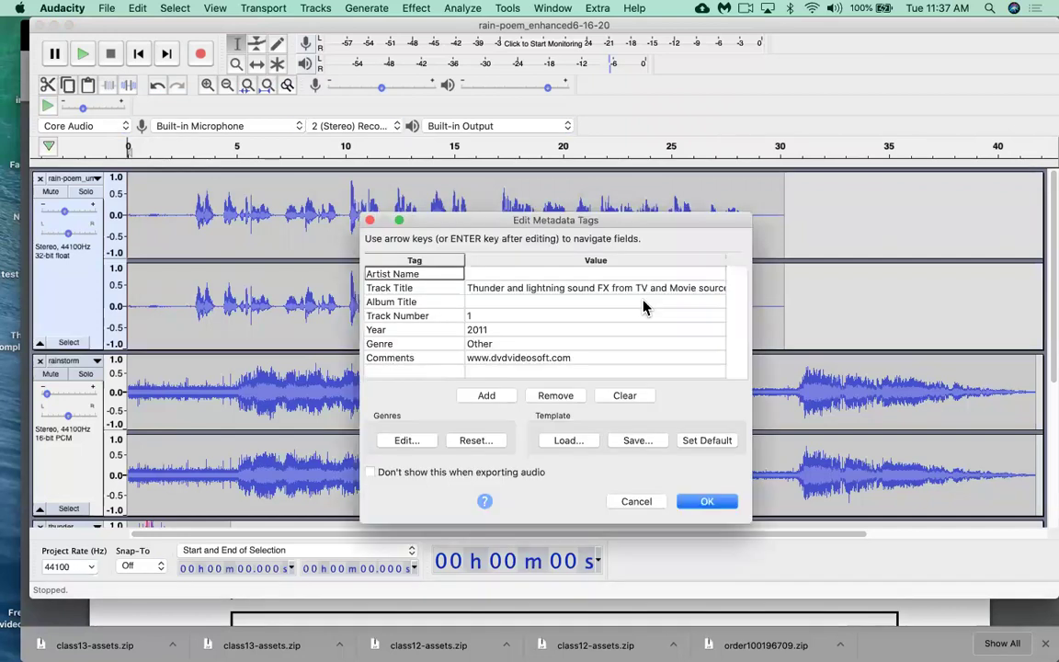
drag(601, 213, 580, 191)
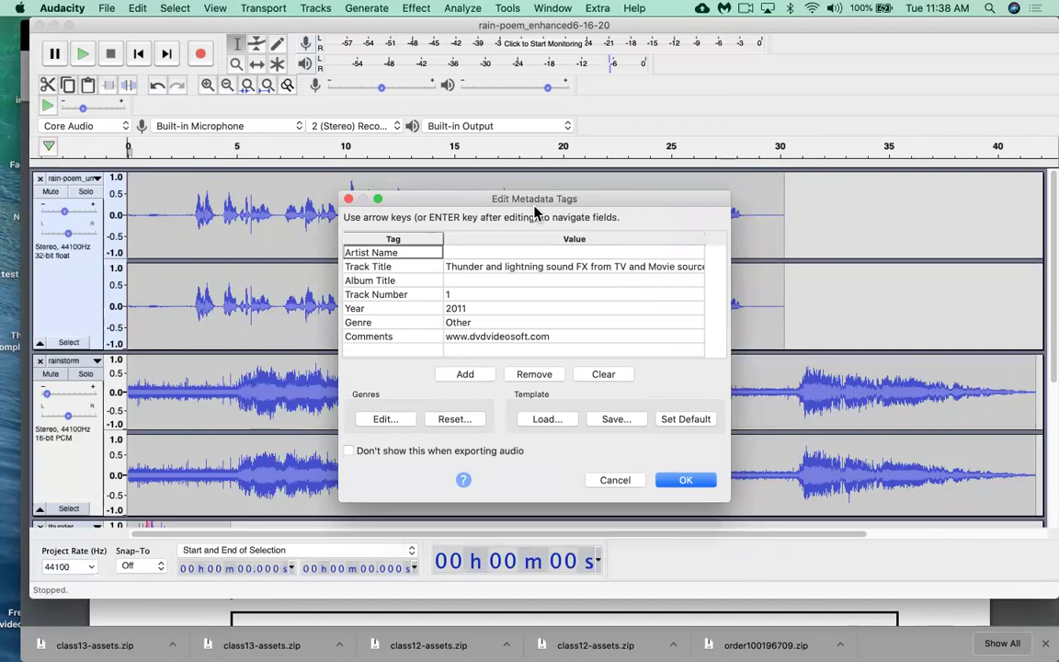
click(701, 483)
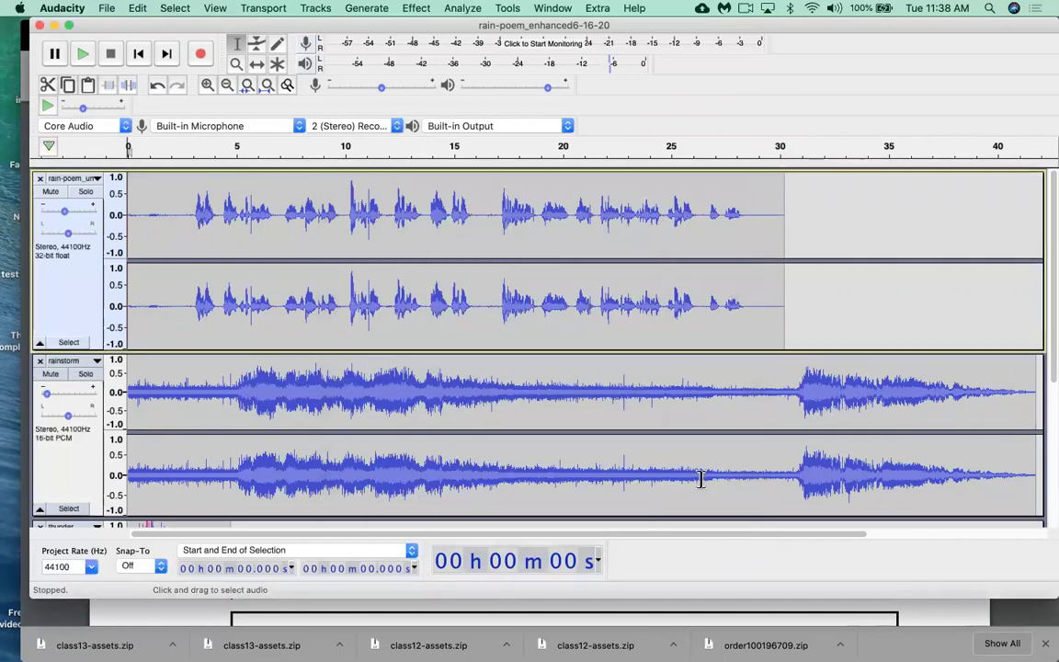
Step: Switch to Finder and give the exported rain-poem_enhanced6-16-20.mp3 a purple tag
key(super+Tab)
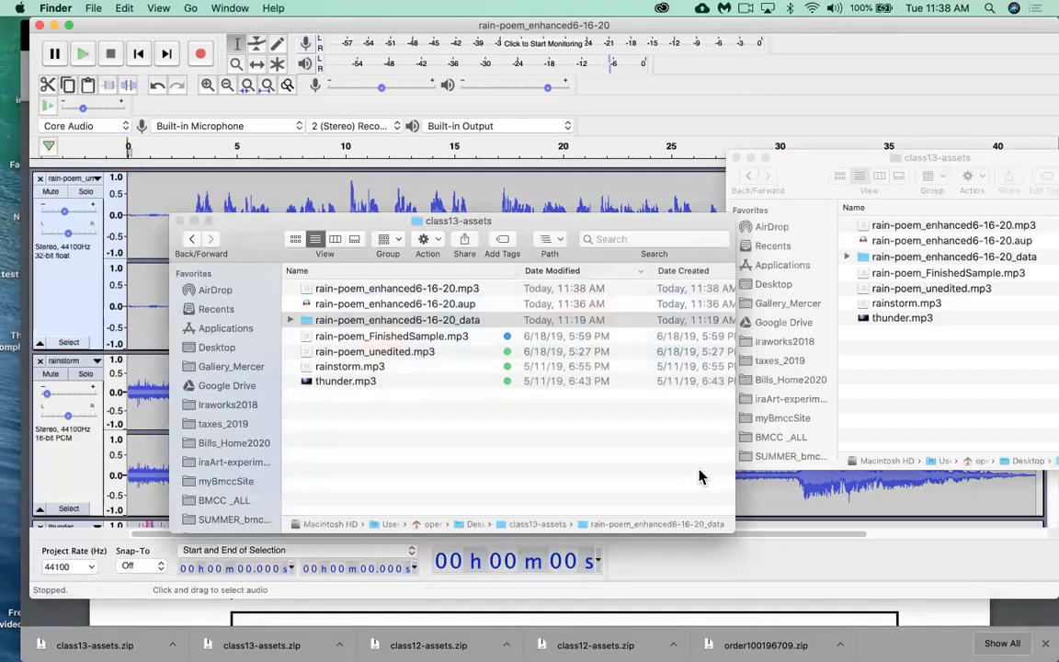
click(463, 290)
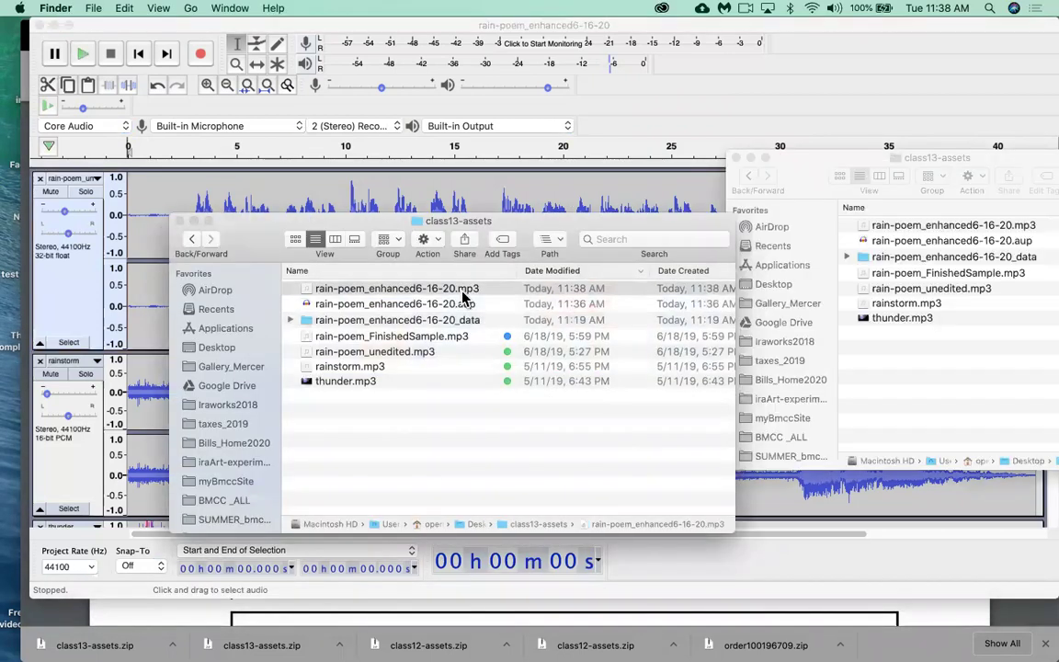
right_click(465, 296)
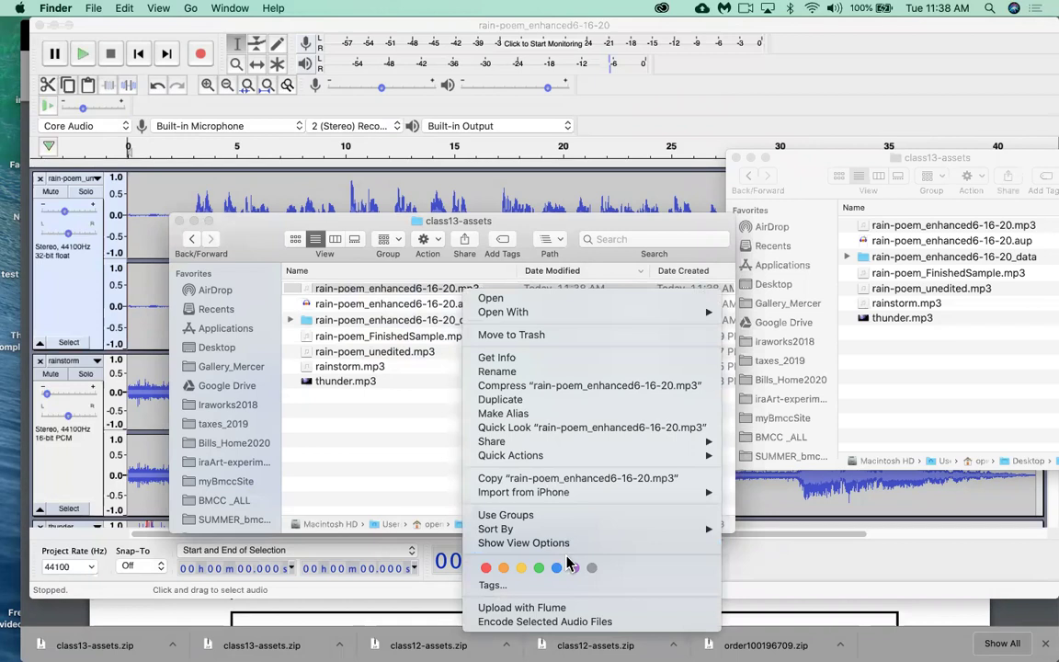
click(570, 562)
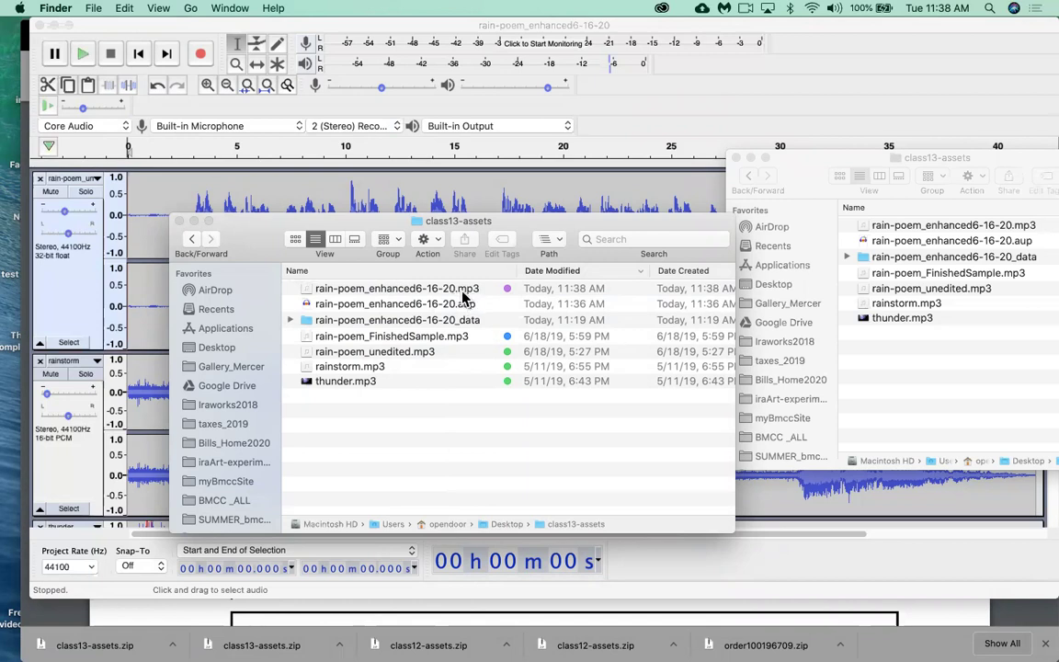
Step: Return to Audacity, close the rain-poem_enhanced6-16-20 project and create a new empty project
click(464, 293)
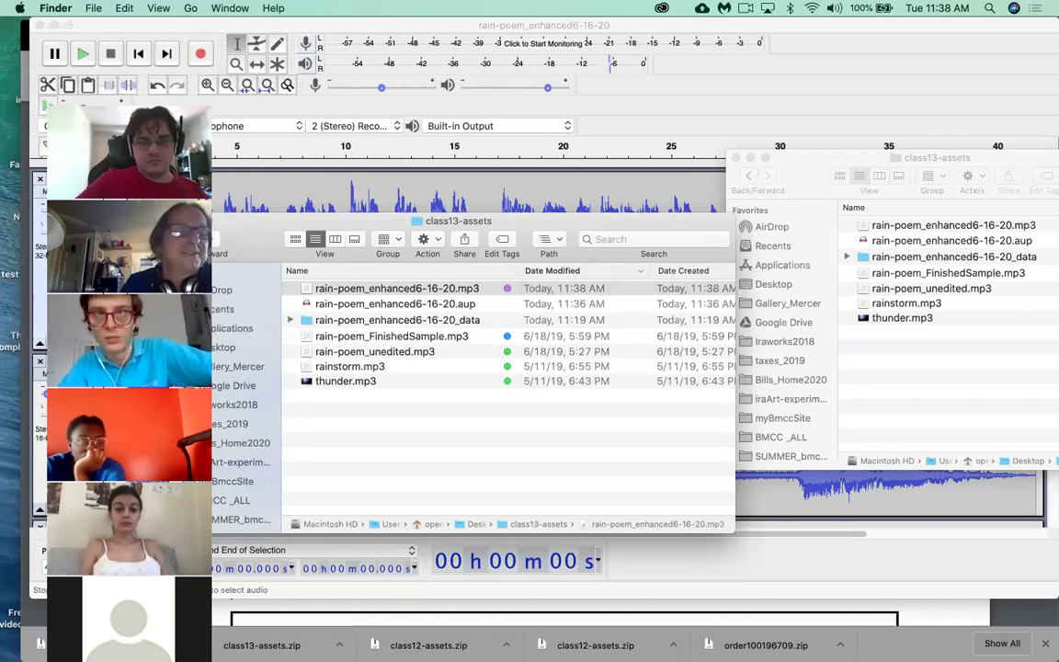
click(384, 177)
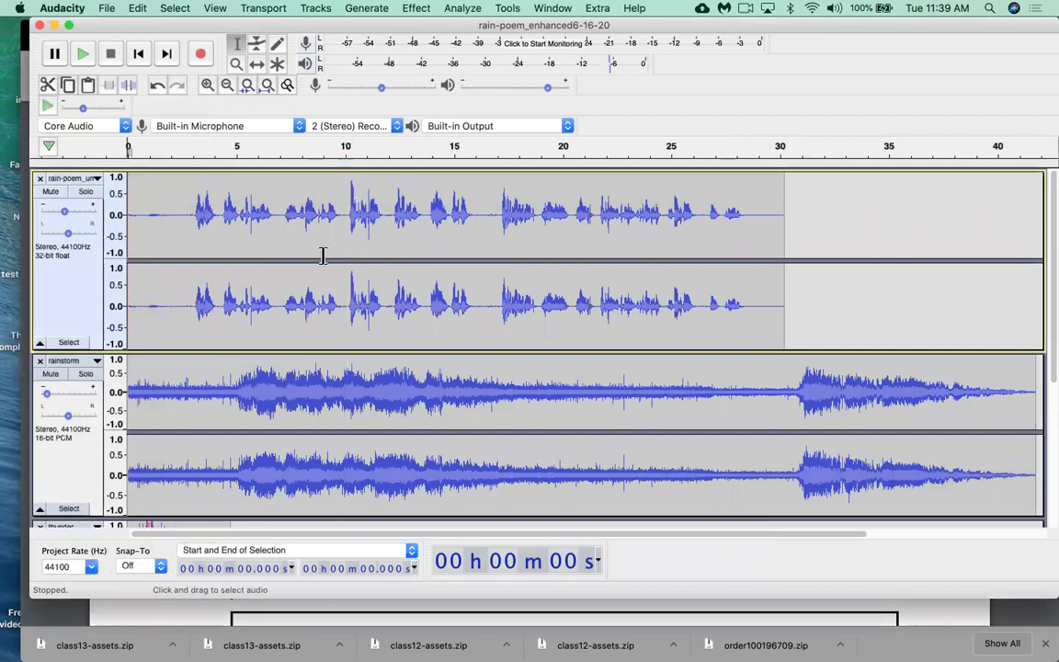
click(109, 10)
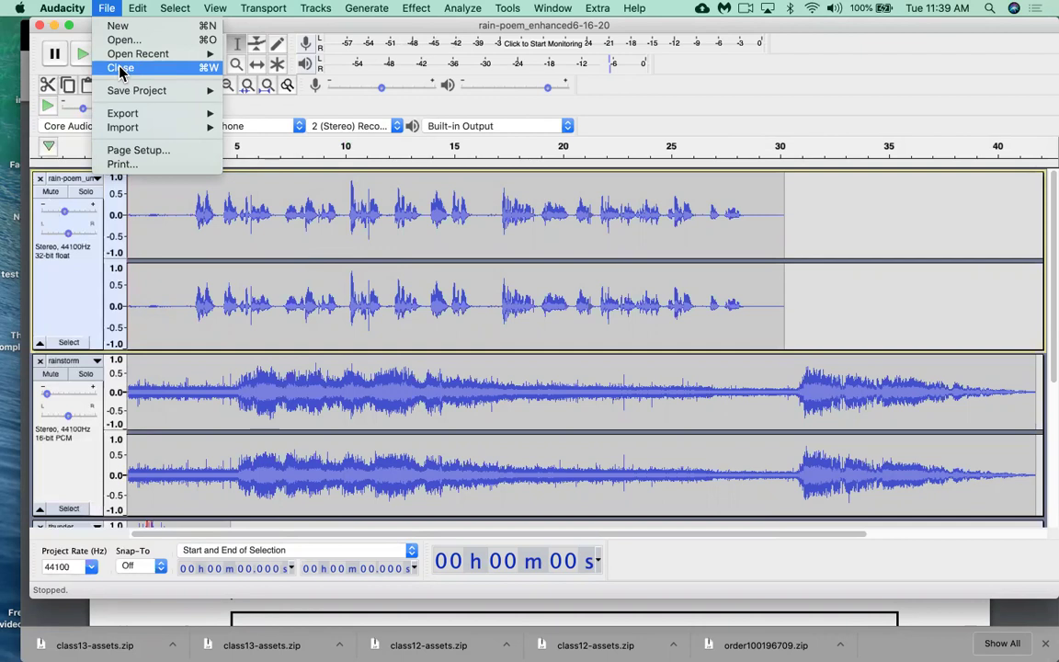
mouse_move(121, 89)
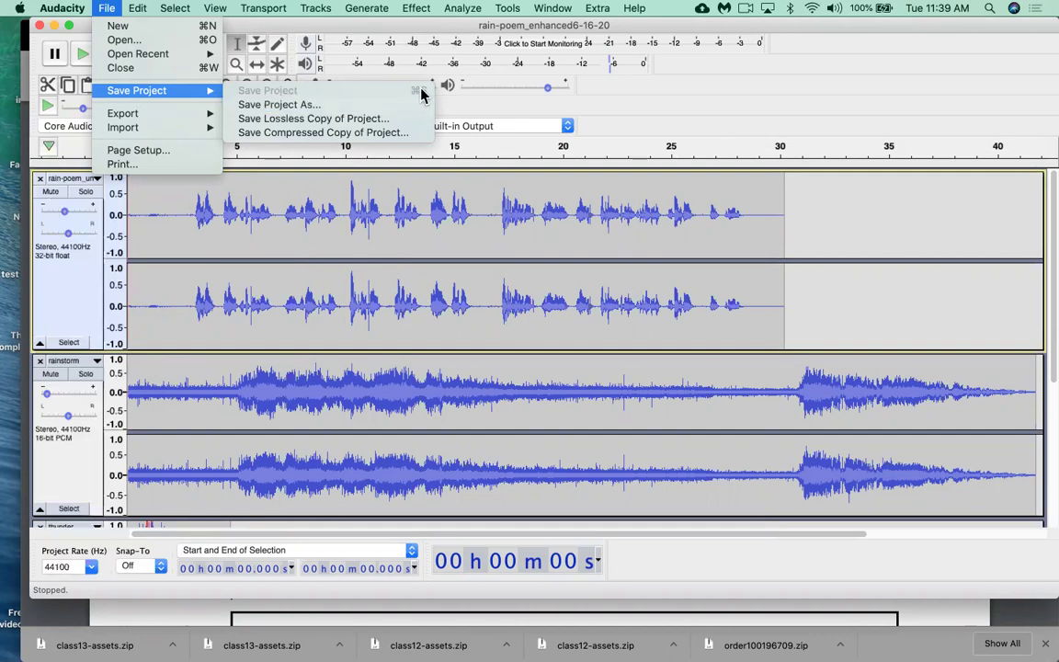
click(146, 73)
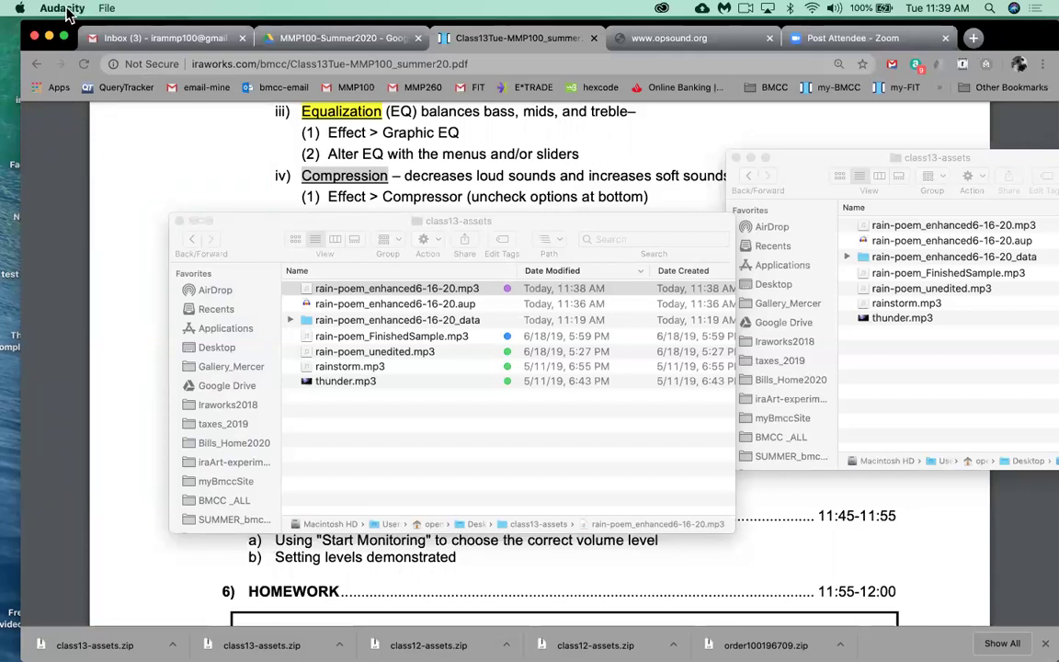
click(107, 9)
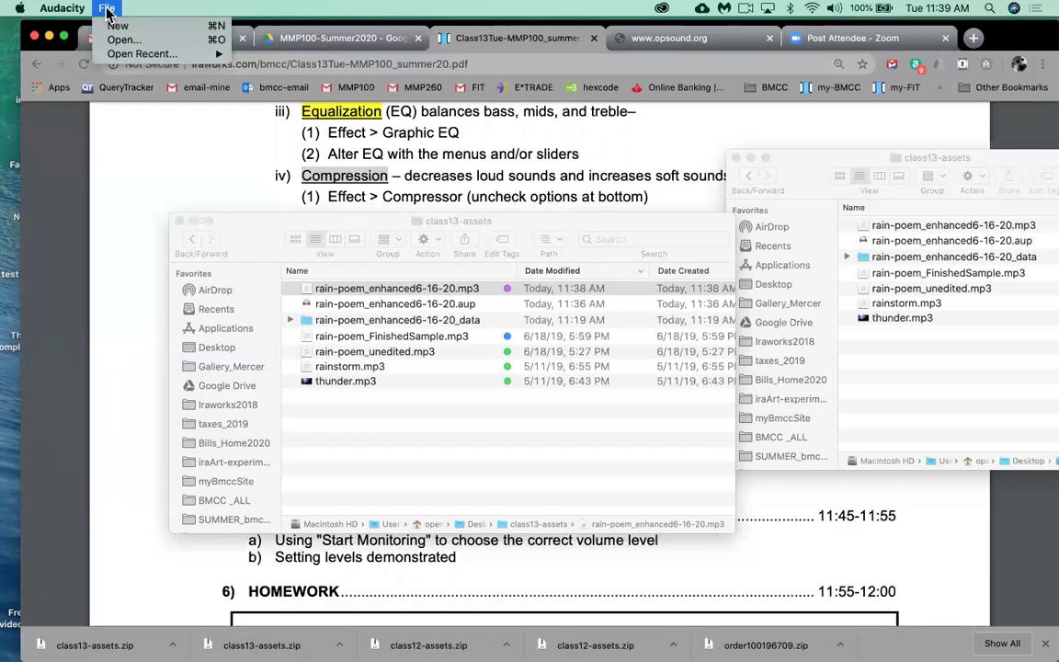
click(116, 25)
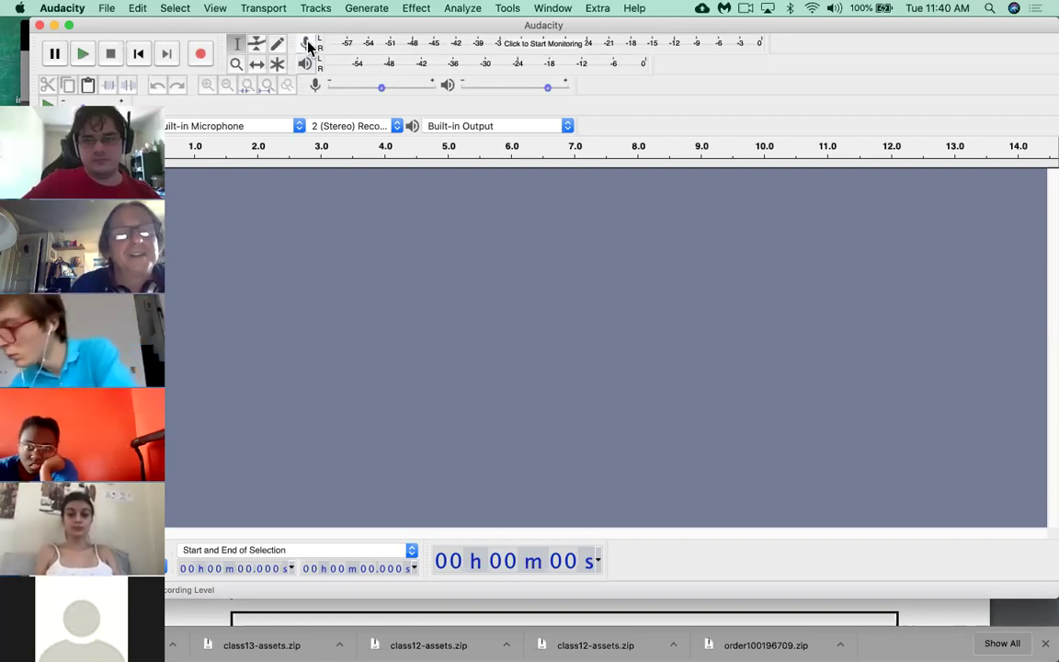
Step: Monitor the microphone input while lowering the recording volume to 0.08, and stop monitoring
click(308, 46)
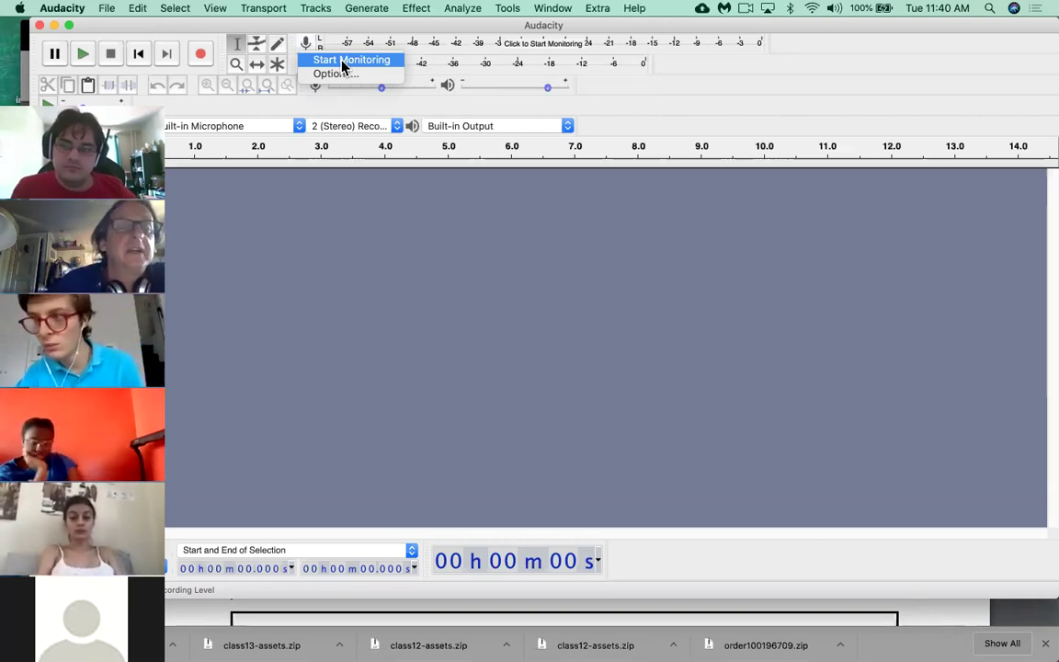
click(327, 60)
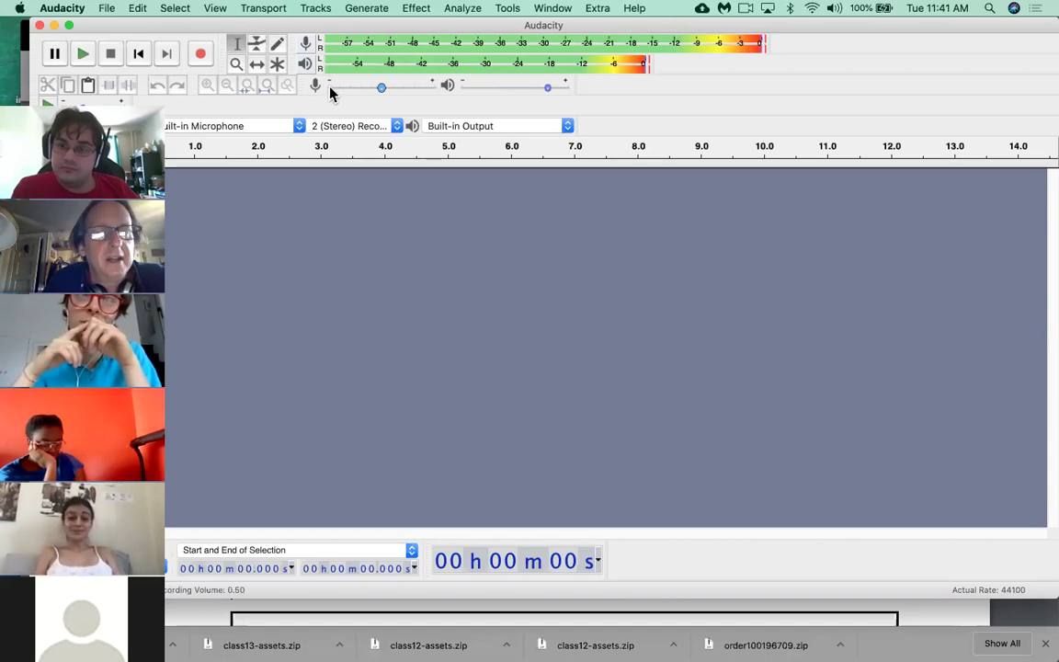
drag(374, 91, 342, 88)
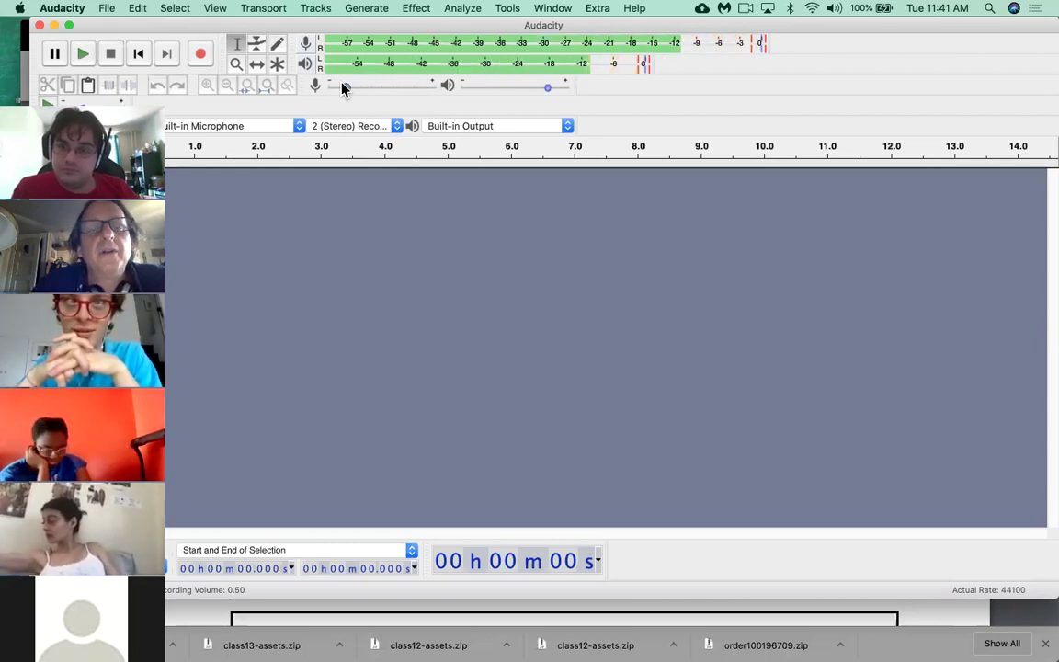
drag(345, 88, 339, 87)
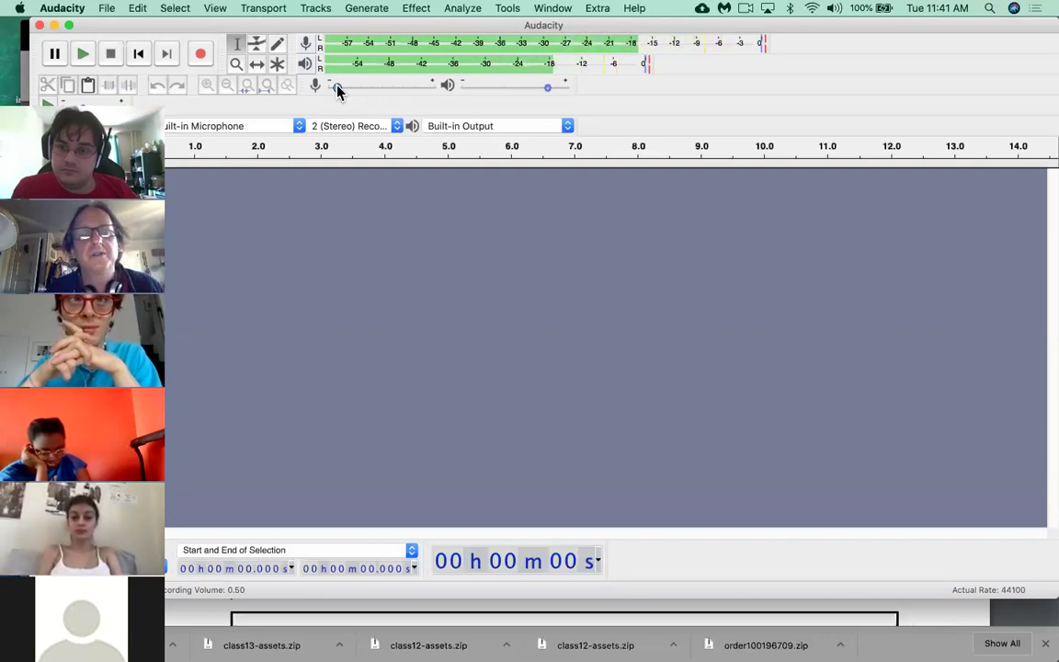
click(307, 43)
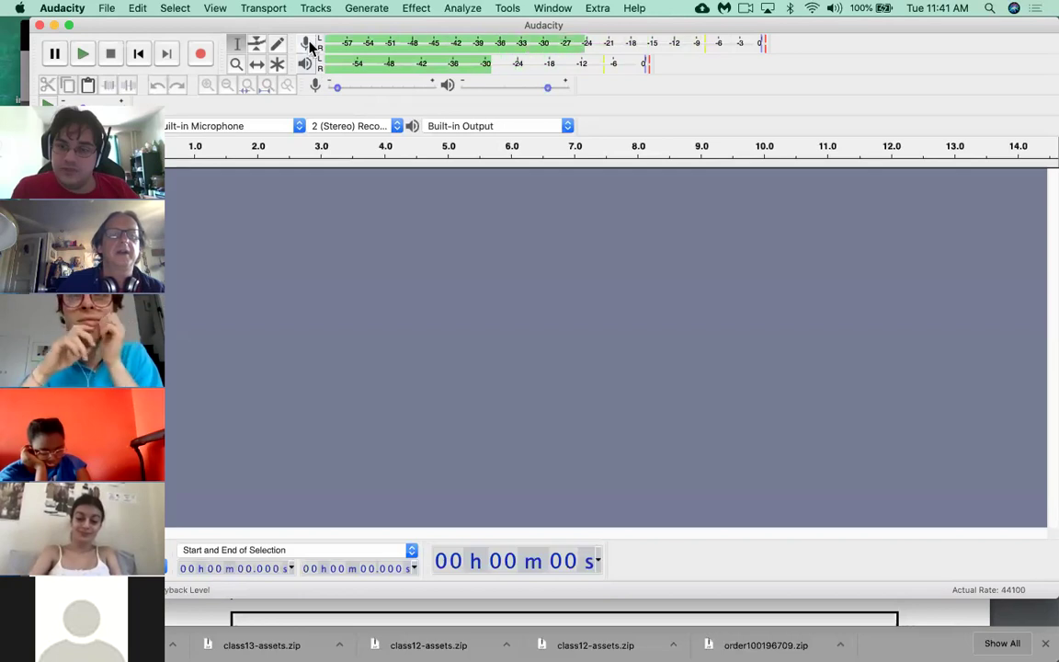
click(307, 43)
click(334, 61)
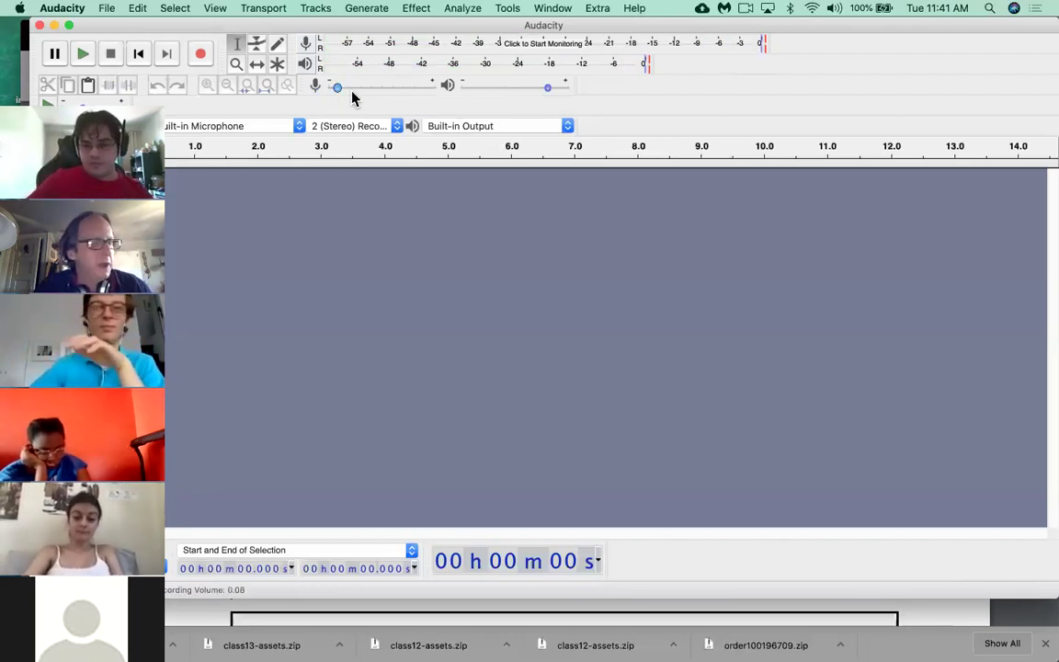
mouse_move(352, 99)
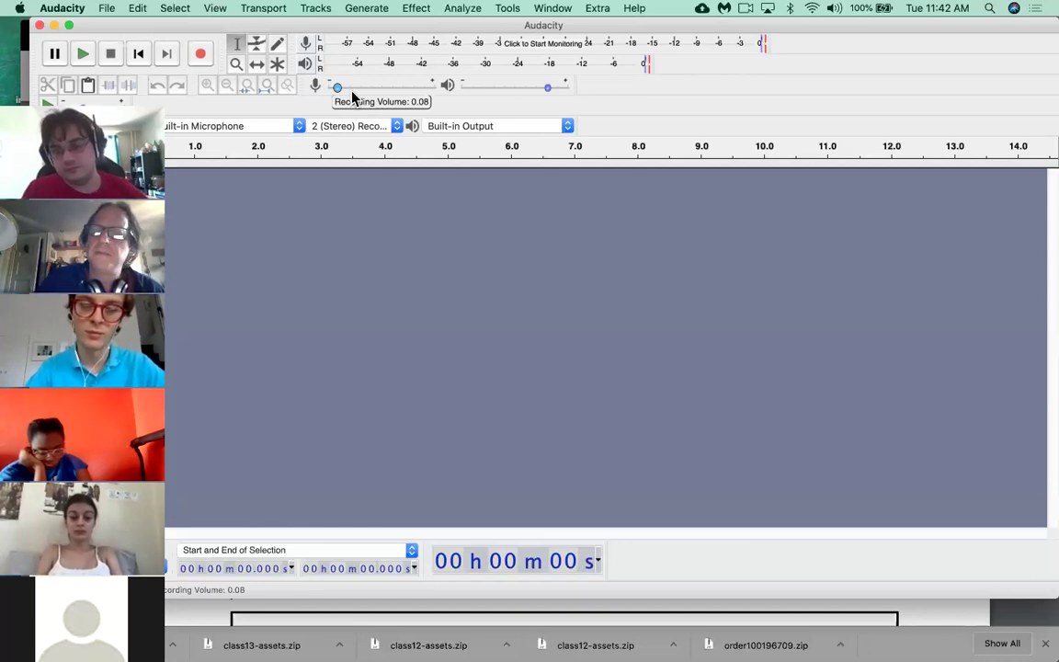
Step: Record a spoken test take of about 18 seconds and play part of it back from the start
click(199, 54)
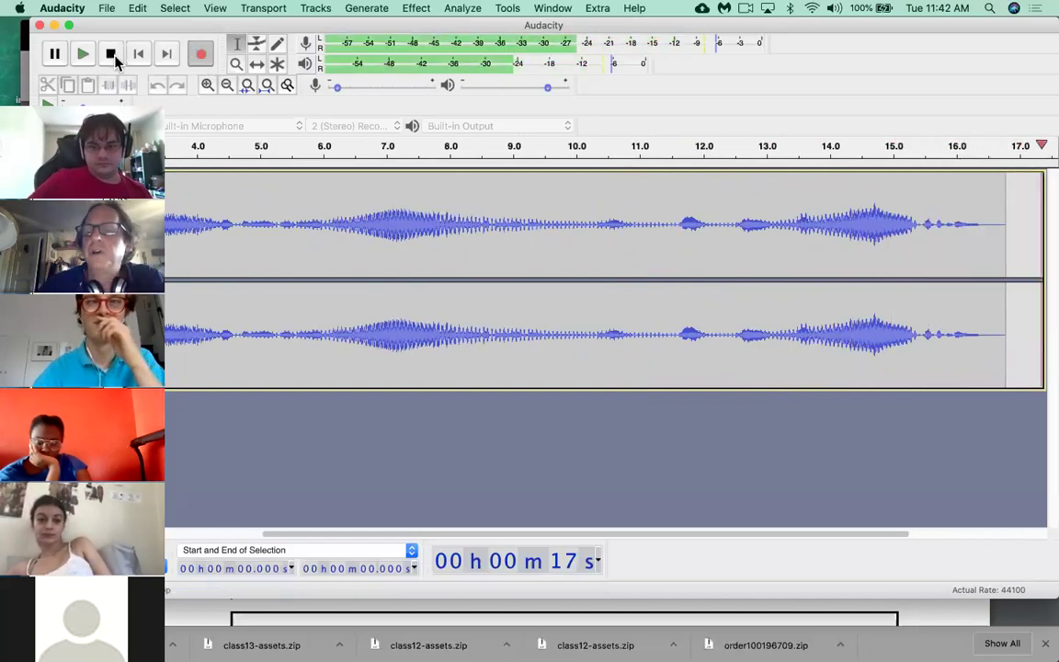
click(112, 56)
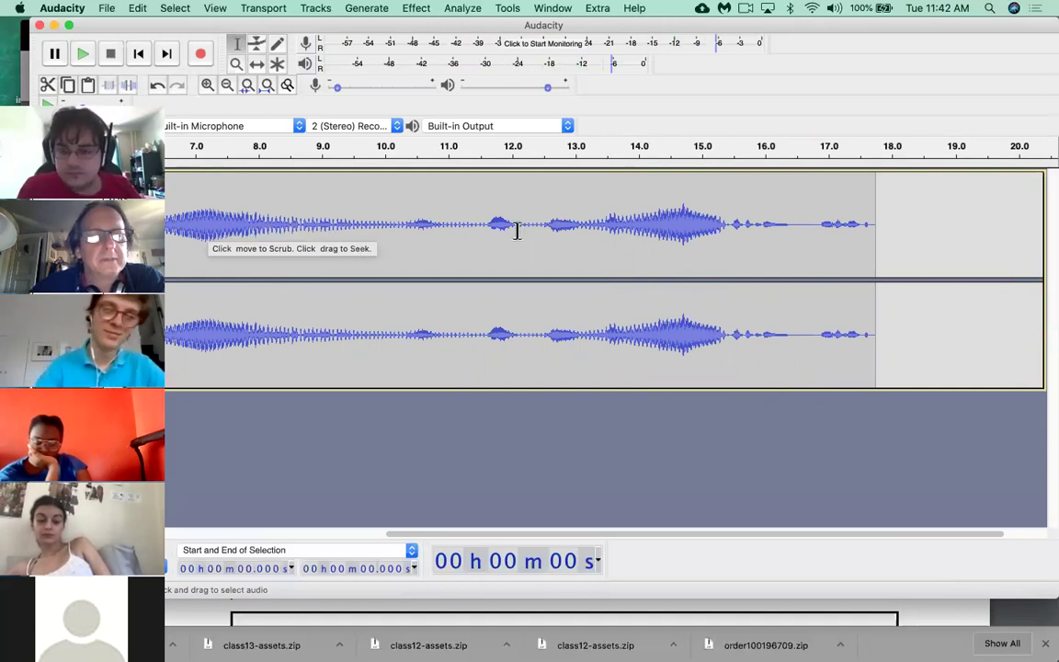
click(138, 55)
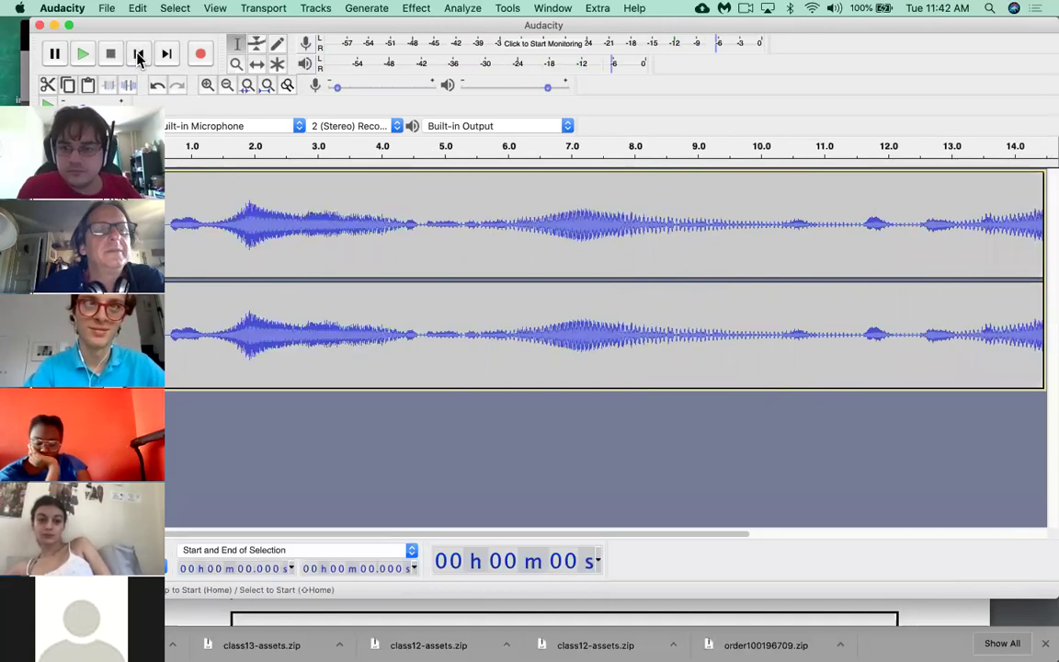
click(82, 55)
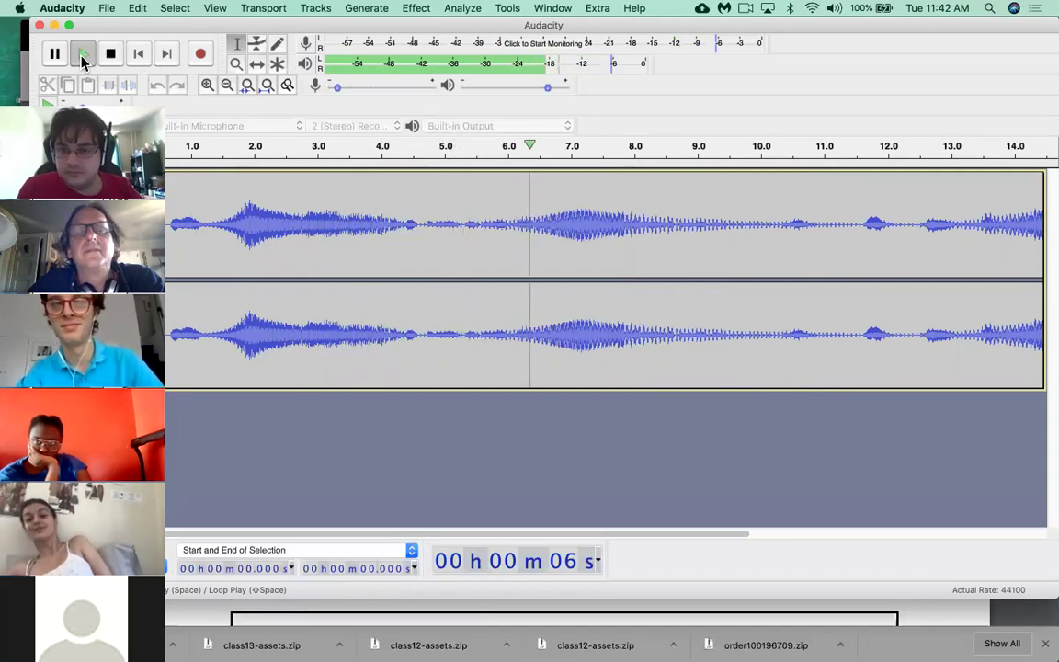
click(110, 53)
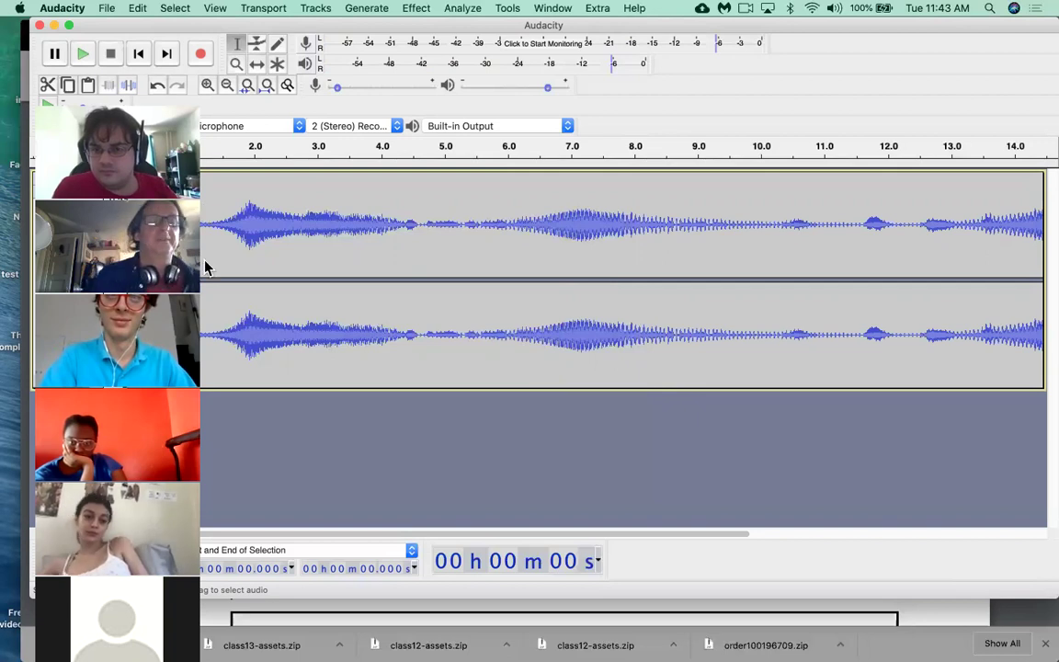
Step: Select the entire test recording in the stereo track and delete its audio
click(386, 296)
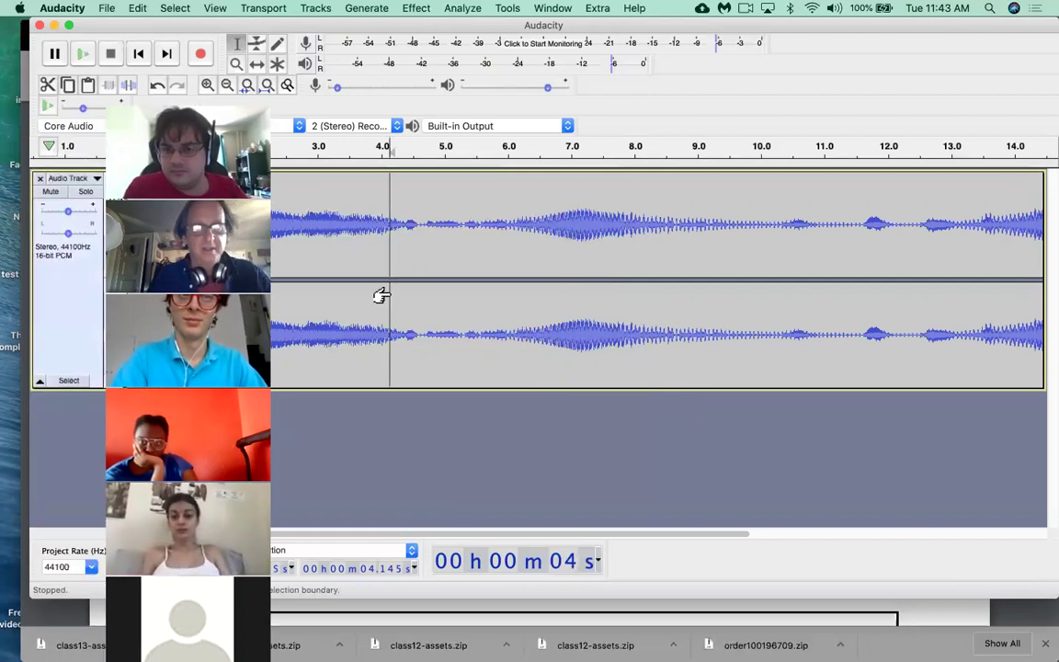
double_click(389, 294)
key(BackSpace)
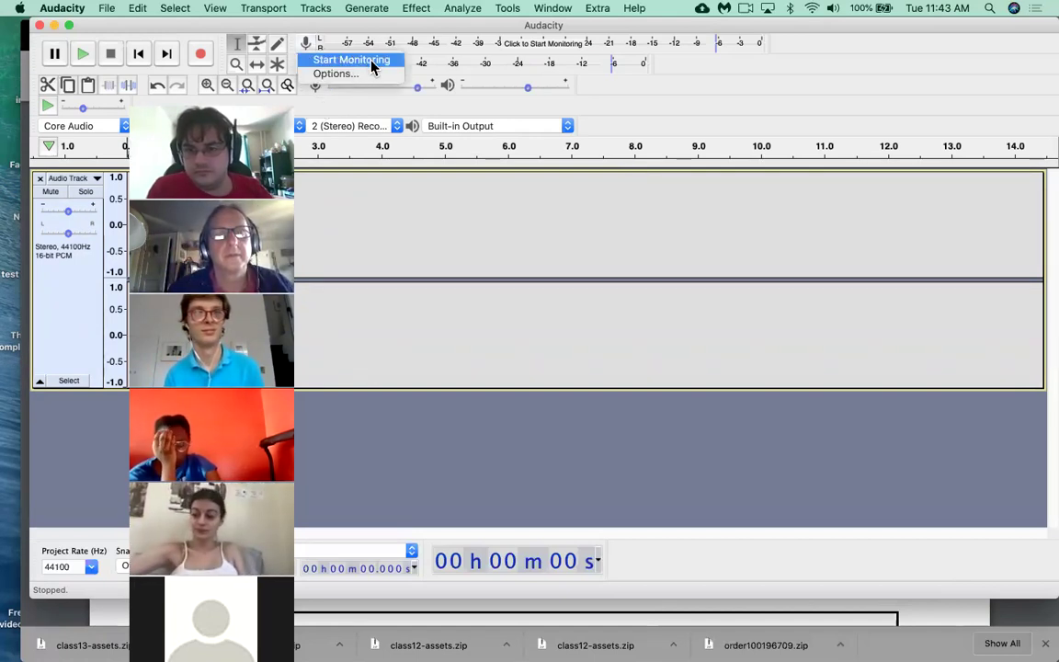
Step: Monitor the input level again, reduce the recording volume slightly to avoid peaking, and stop monitoring
click(374, 61)
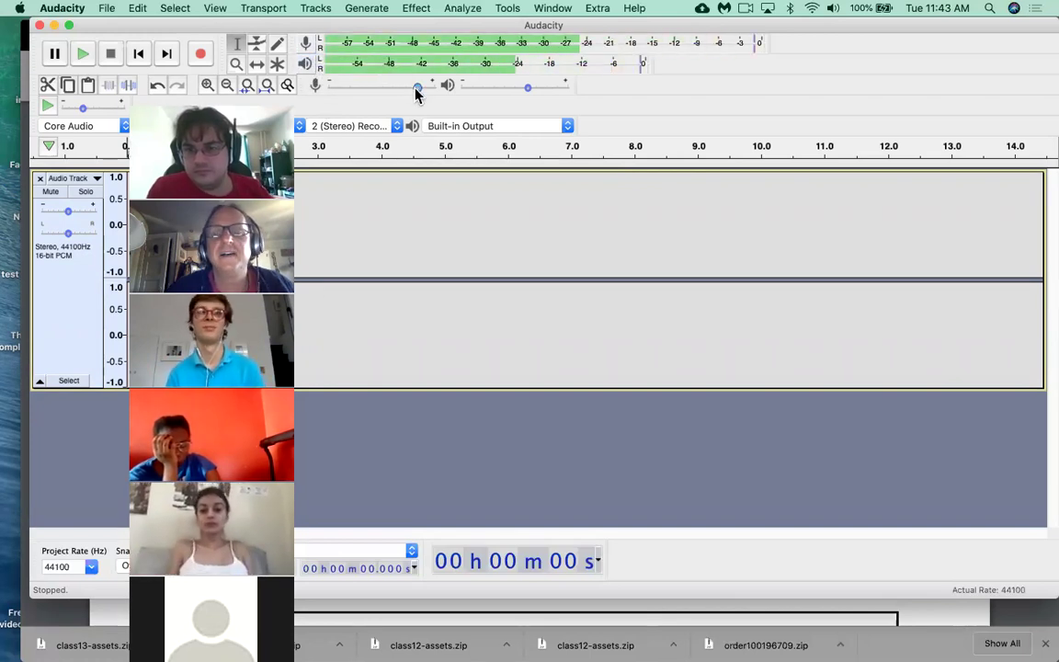
drag(418, 90, 408, 92)
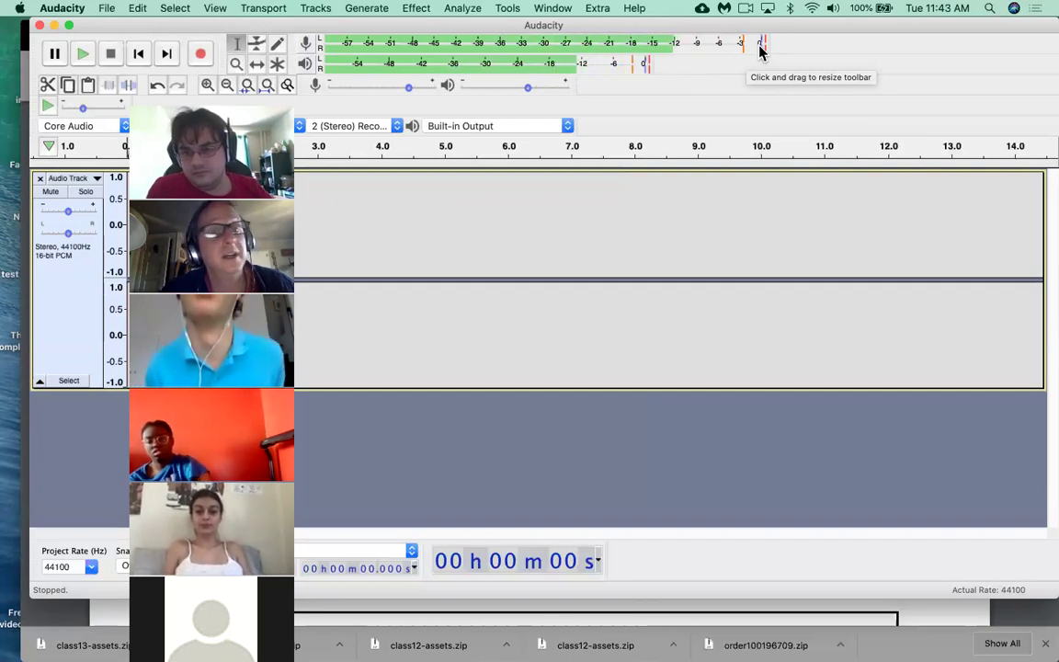
click(306, 44)
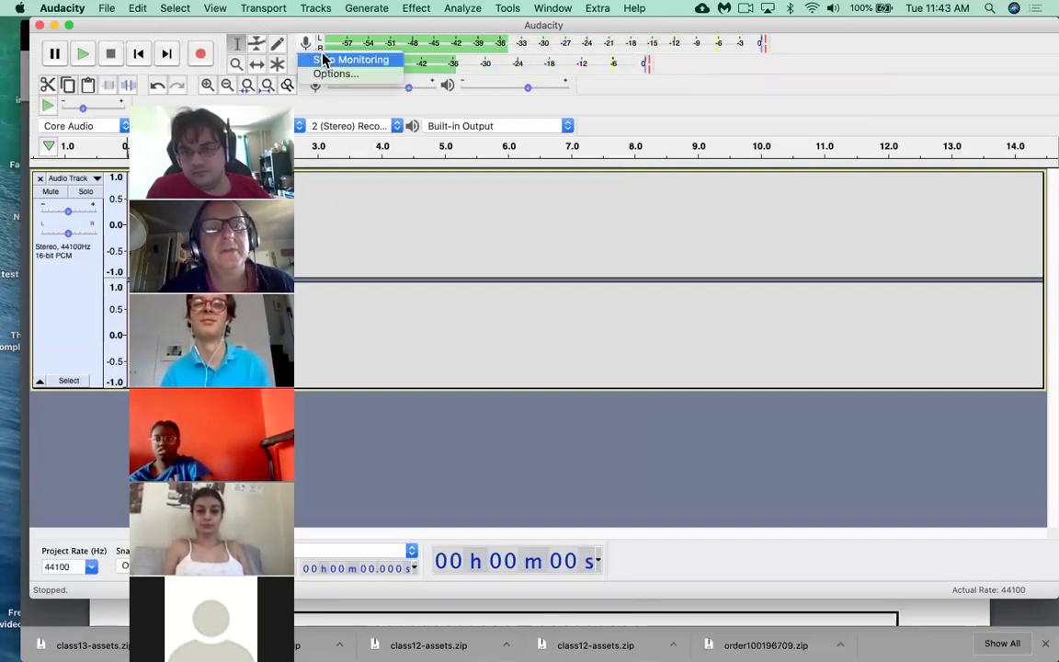
click(324, 59)
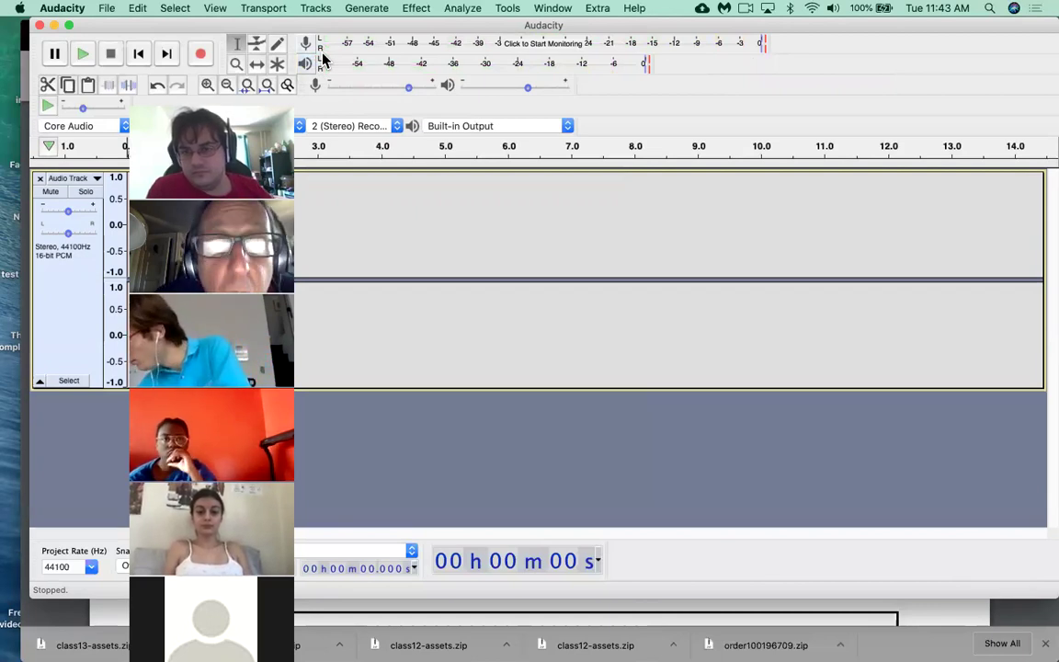
Step: Record a short take of about 6 seconds and delete it from the track
click(201, 54)
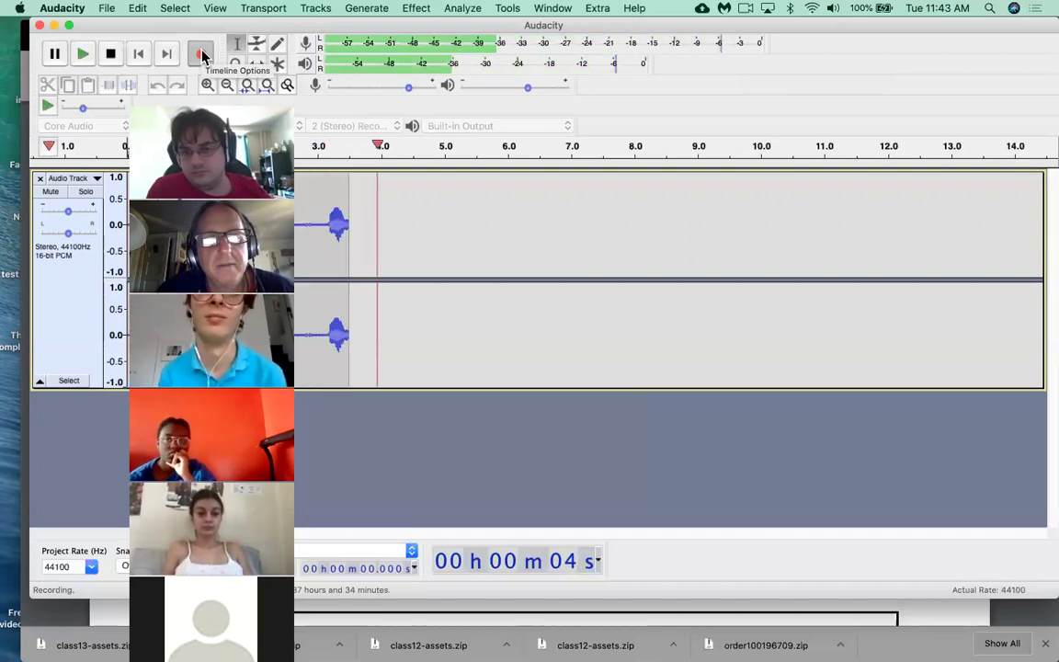
click(109, 57)
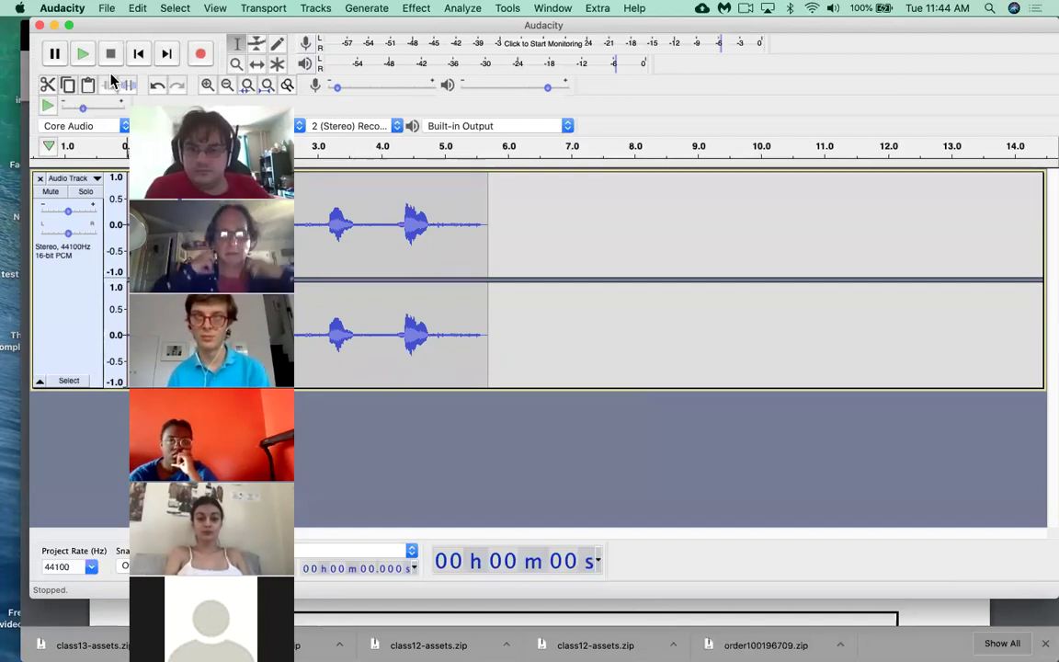
double_click(586, 246)
key(BackSpace)
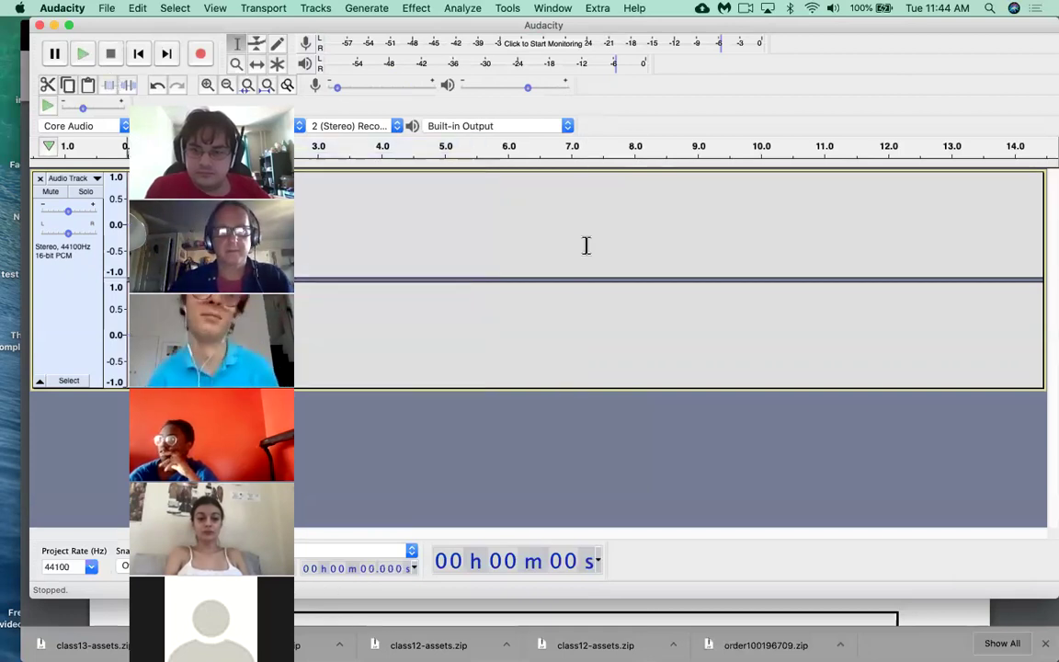
Step: Record a new voice take of about 11 seconds from the start of the track and play it back
click(201, 55)
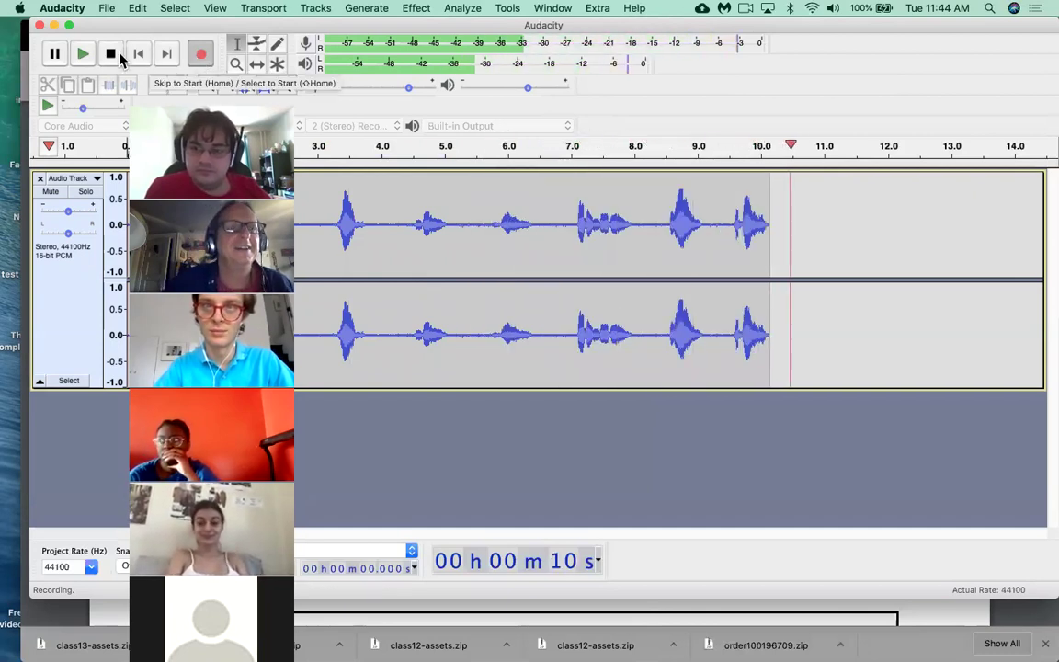
click(110, 55)
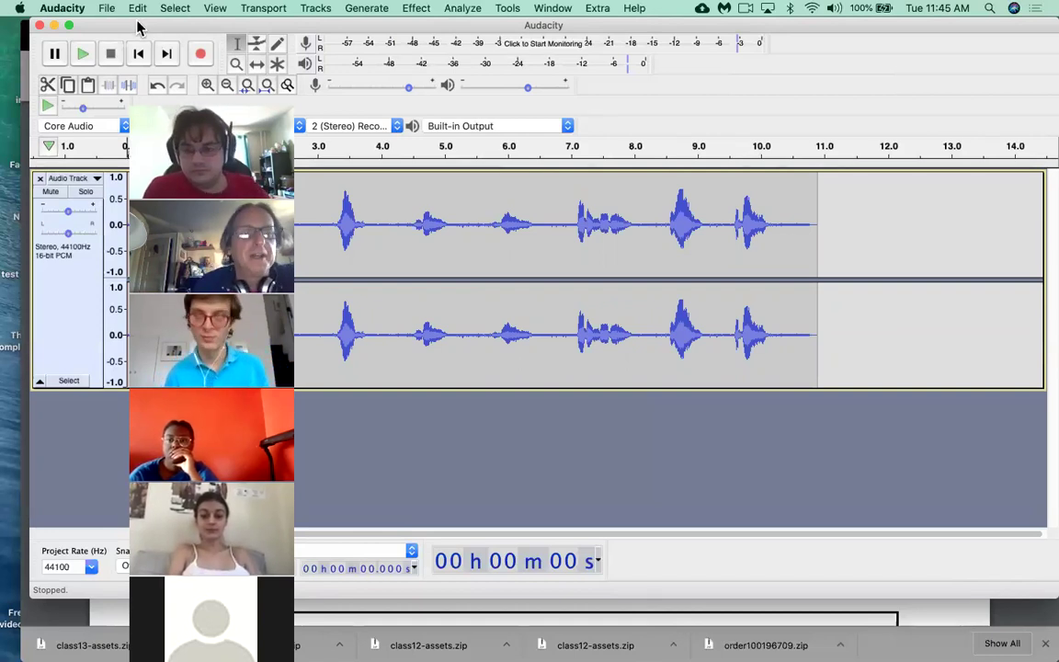
click(83, 57)
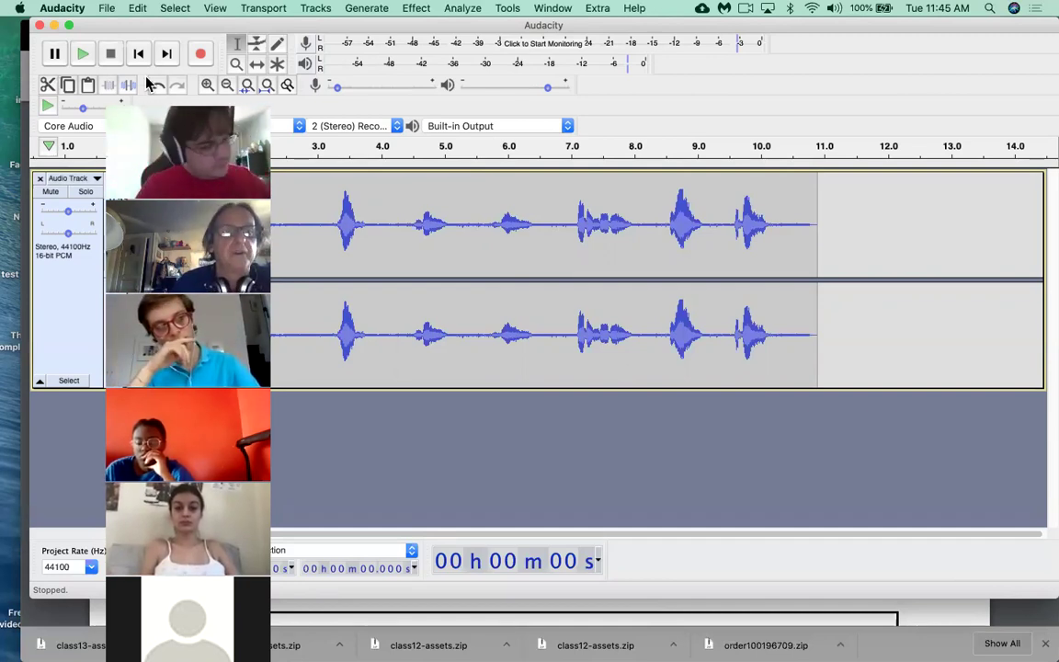
Step: Monitor the input level on the recording meter while speaking, and stop monitoring
click(307, 44)
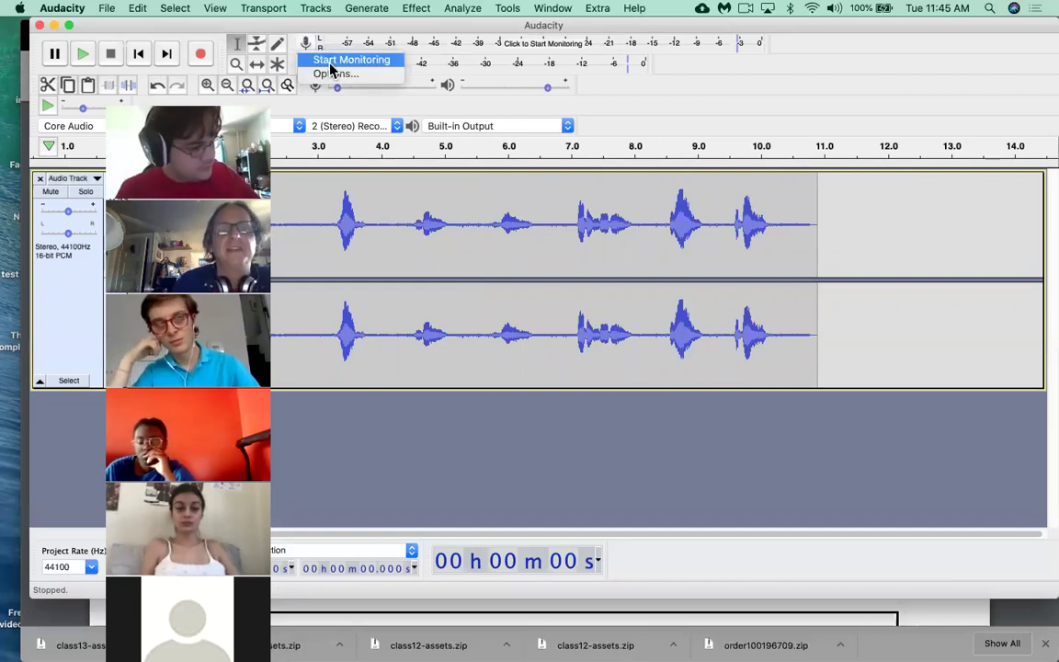
click(328, 61)
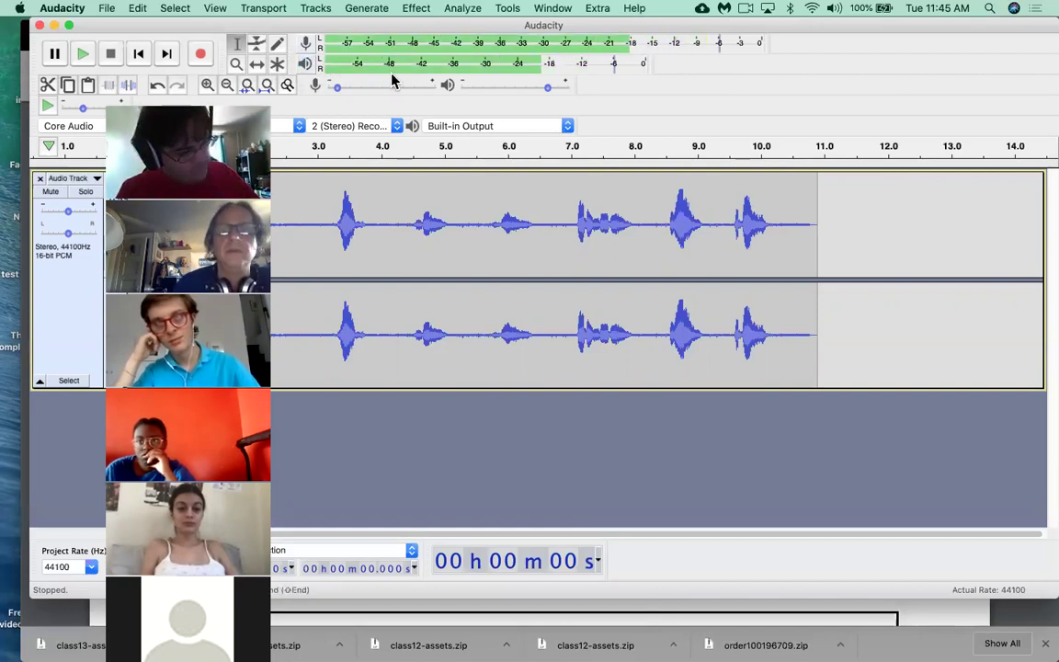
mouse_move(343, 95)
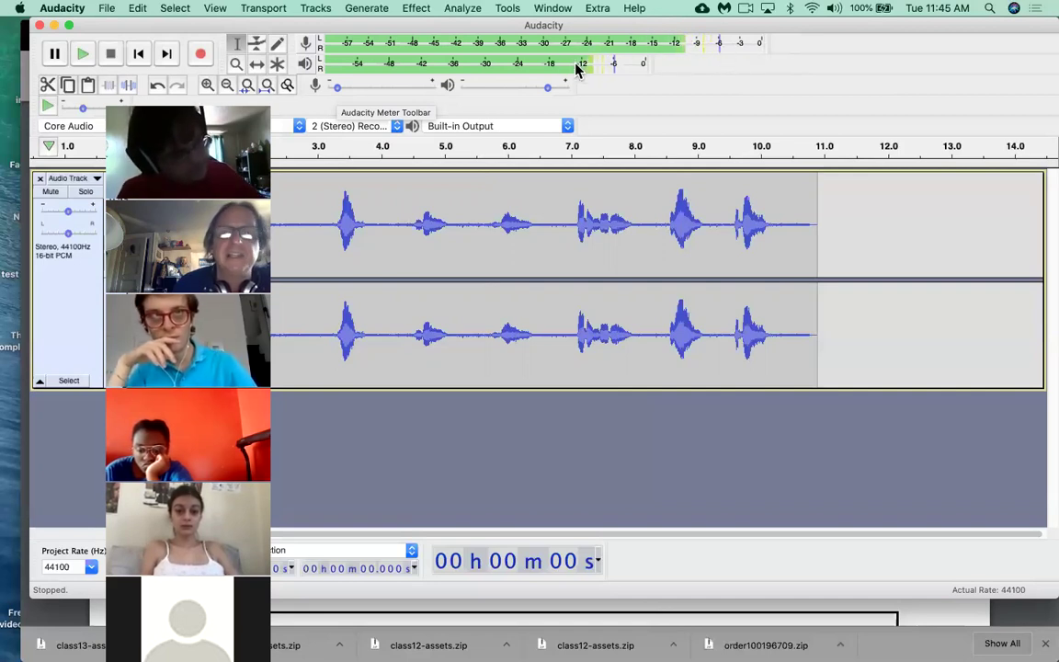
click(307, 43)
click(324, 65)
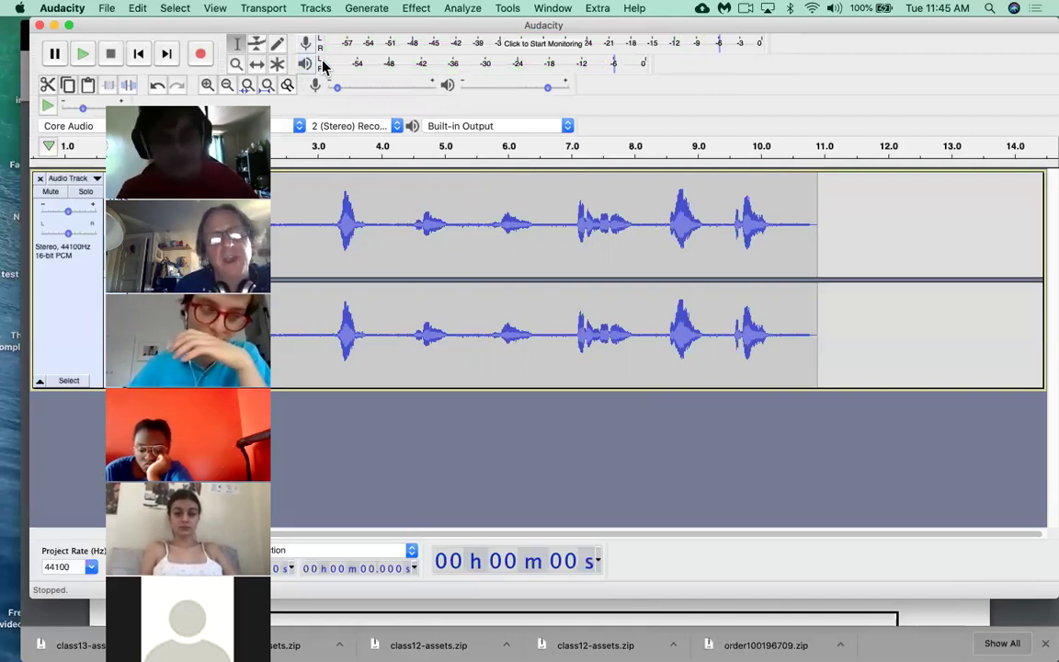
Step: Select the entire voice take of about 11 seconds and delete it from the audio track
click(849, 257)
key(super+a)
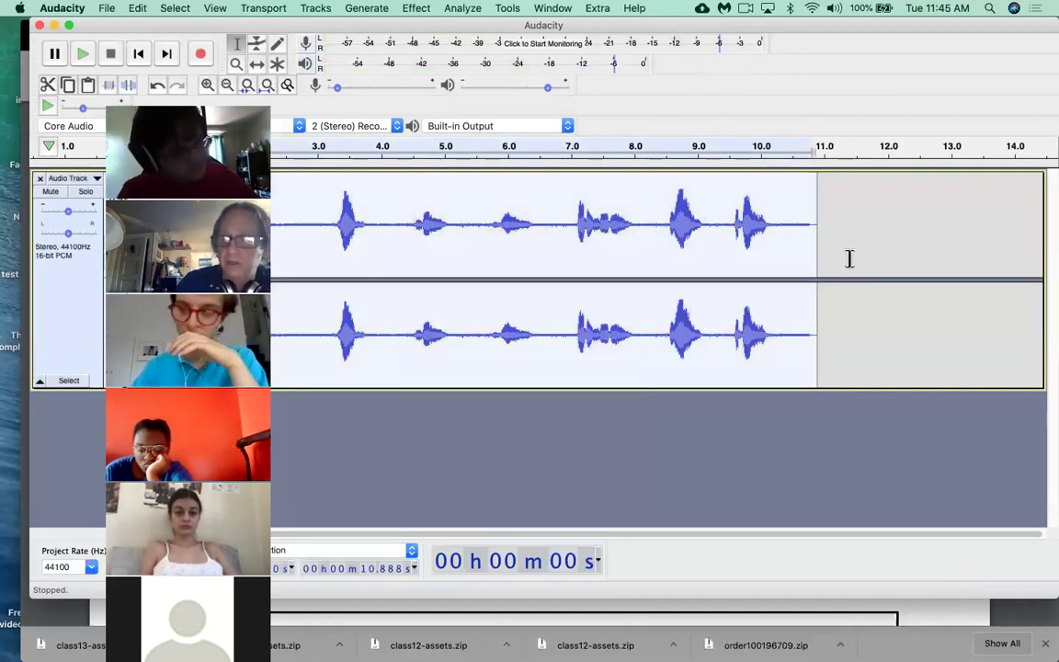
key(BackSpace)
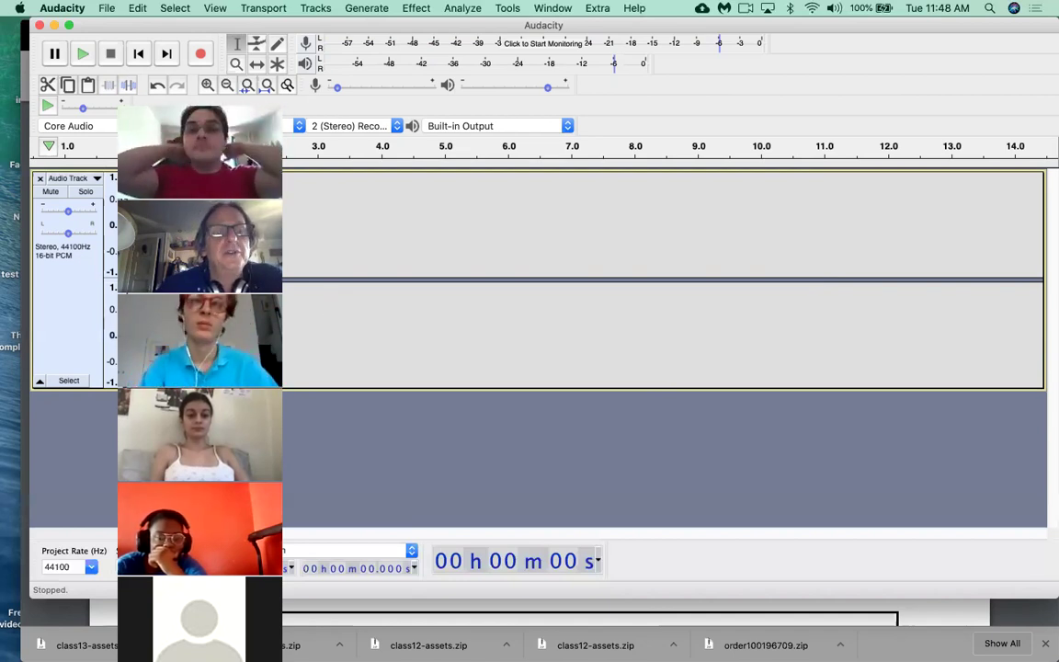
Step: Review the available recording and playback devices, keeping Built-in Microphone for input and Built-in Output for playback
click(267, 126)
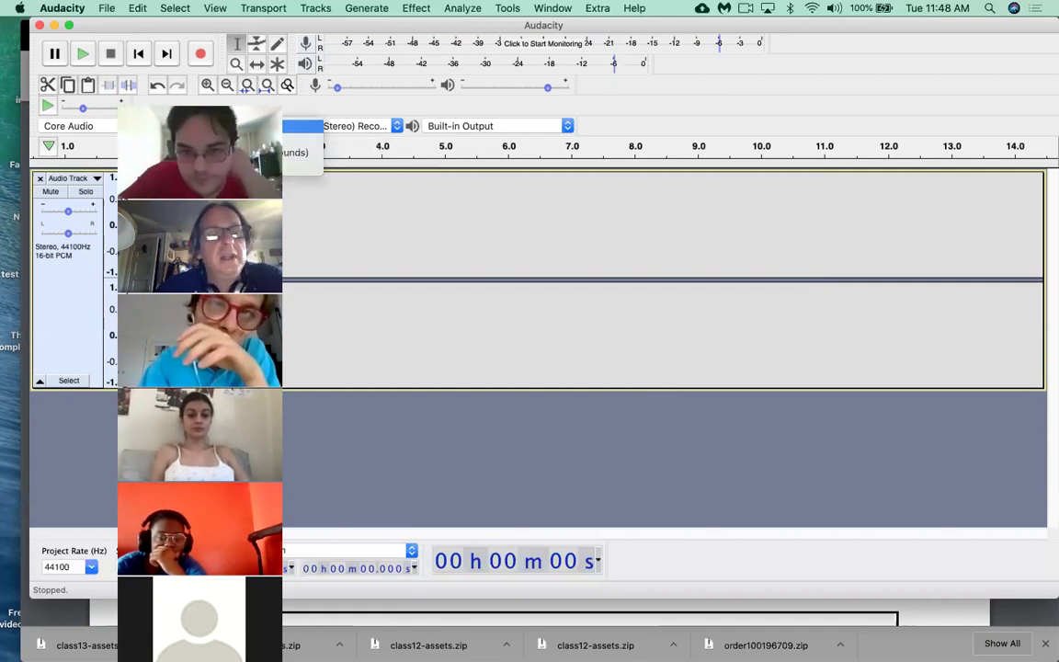
key(Return)
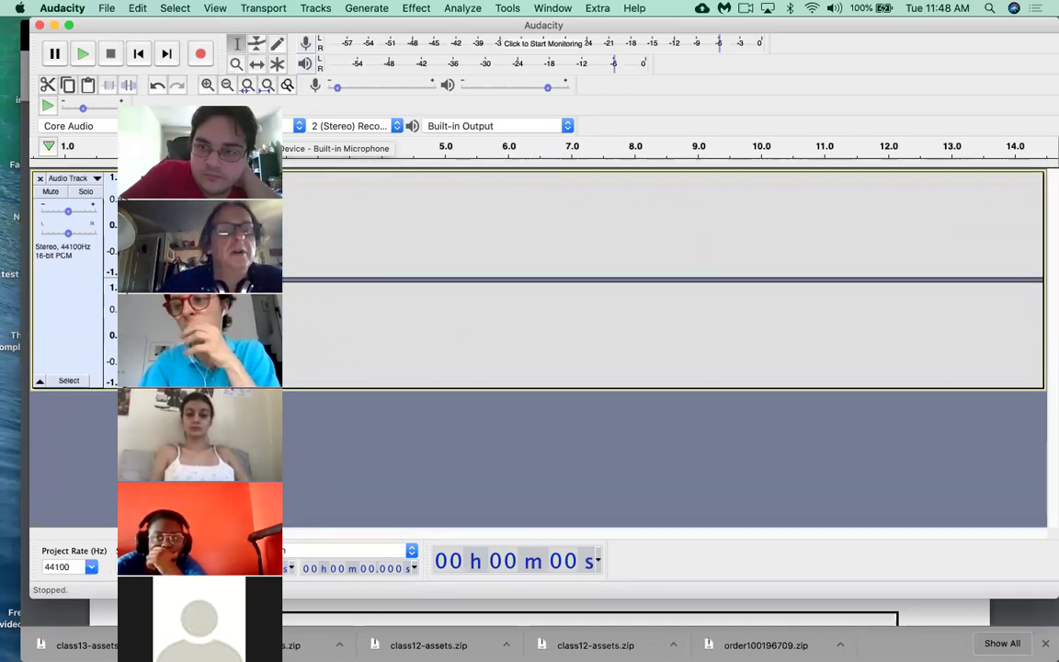
click(258, 126)
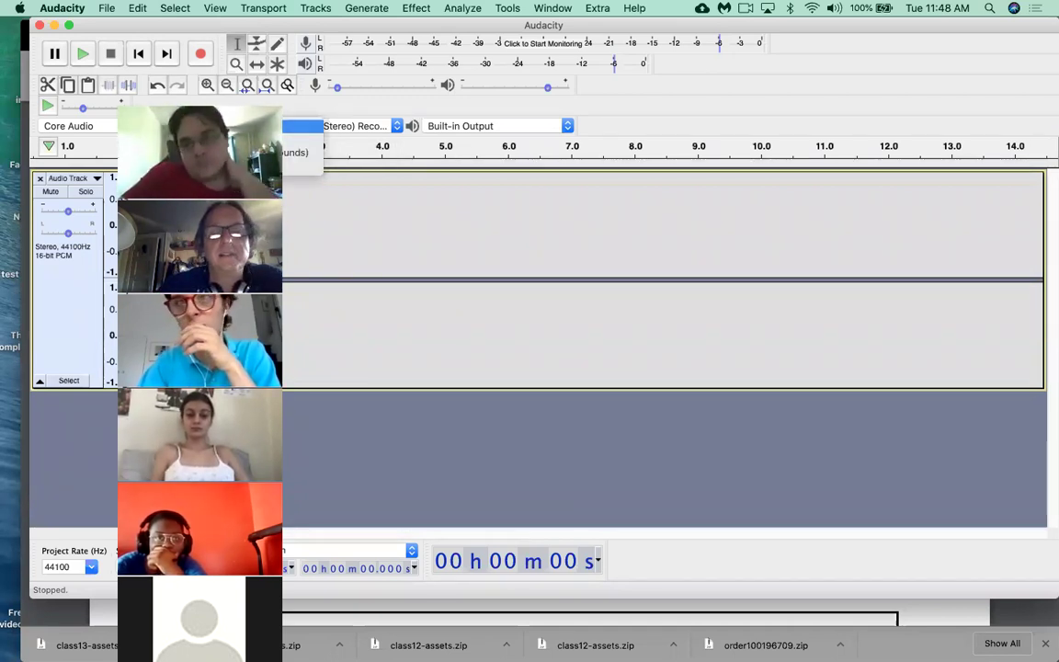
key(Return)
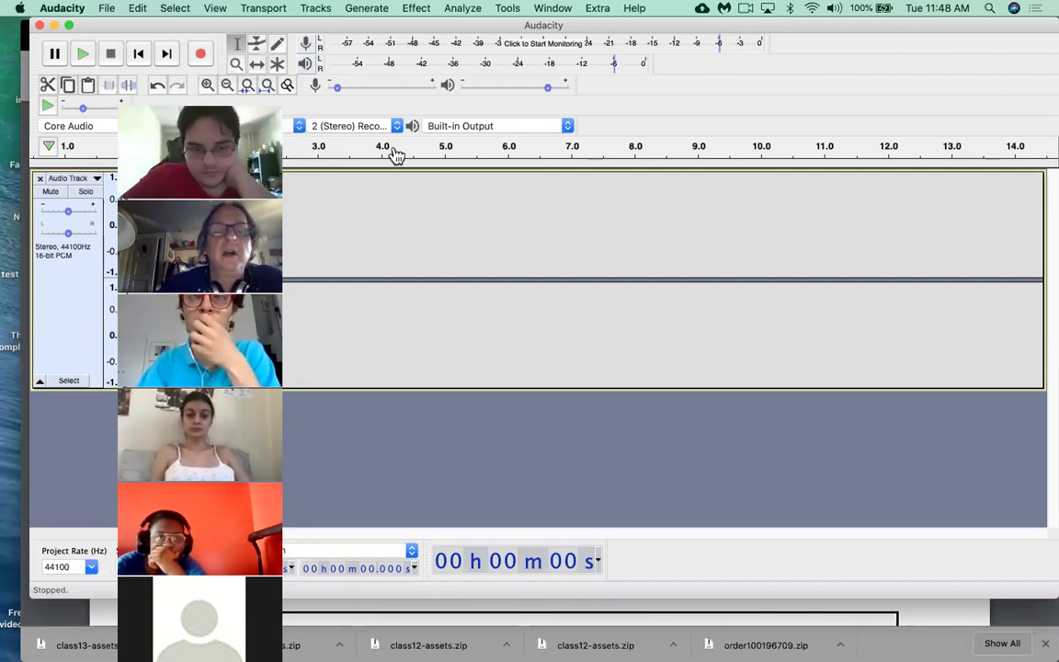
click(494, 126)
click(488, 128)
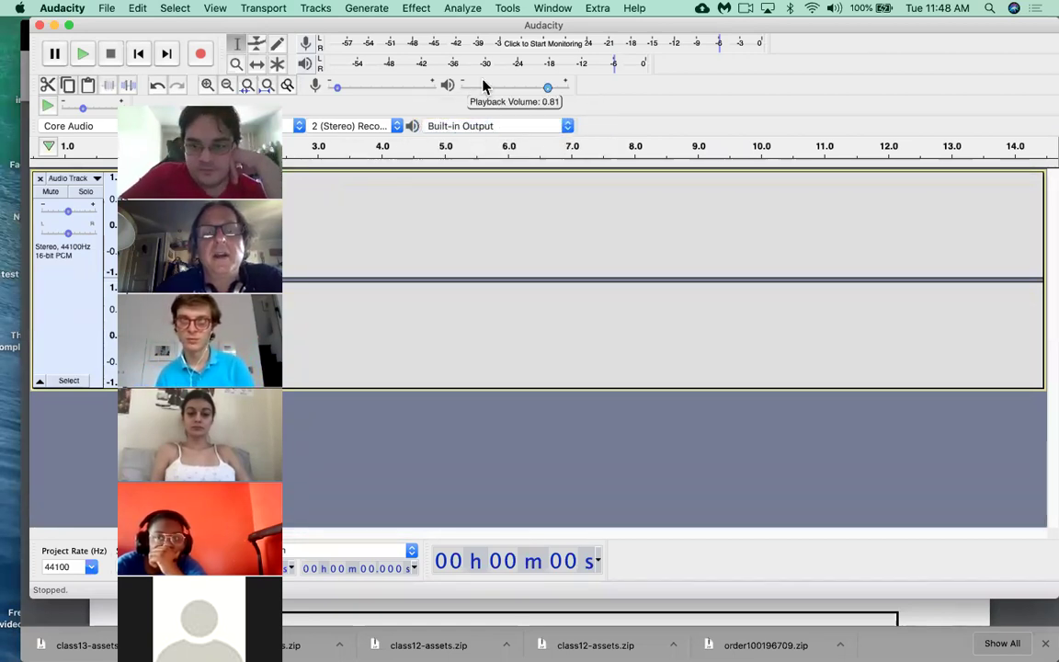
mouse_move(489, 87)
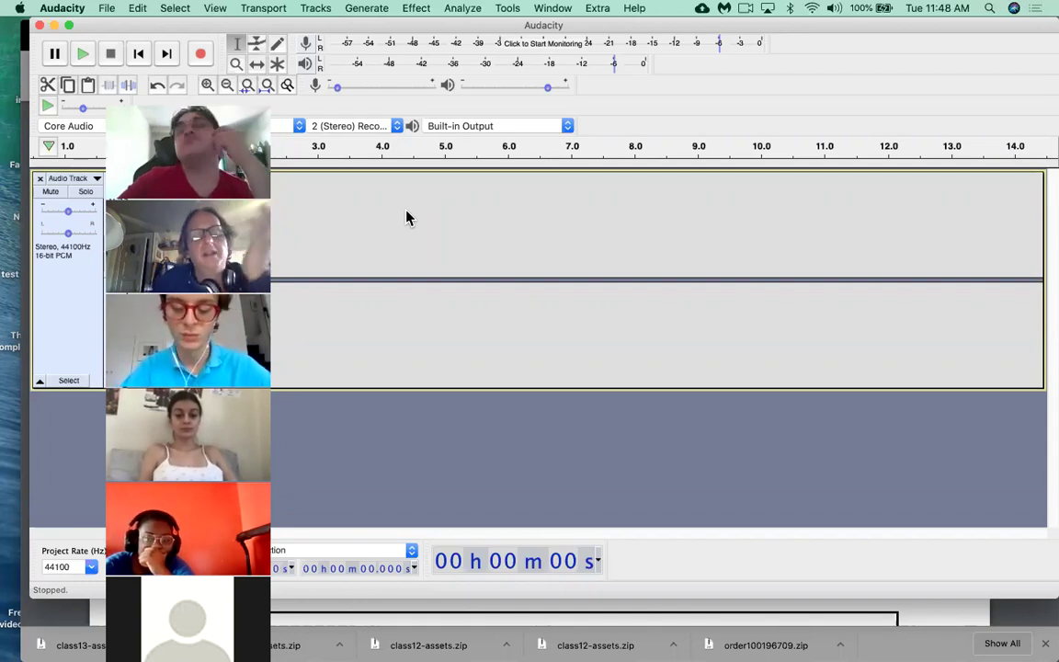
Step: Examine the Recording and Devices preferences, including overdub, playthrough, input device and channel settings, and close them without changes
click(68, 11)
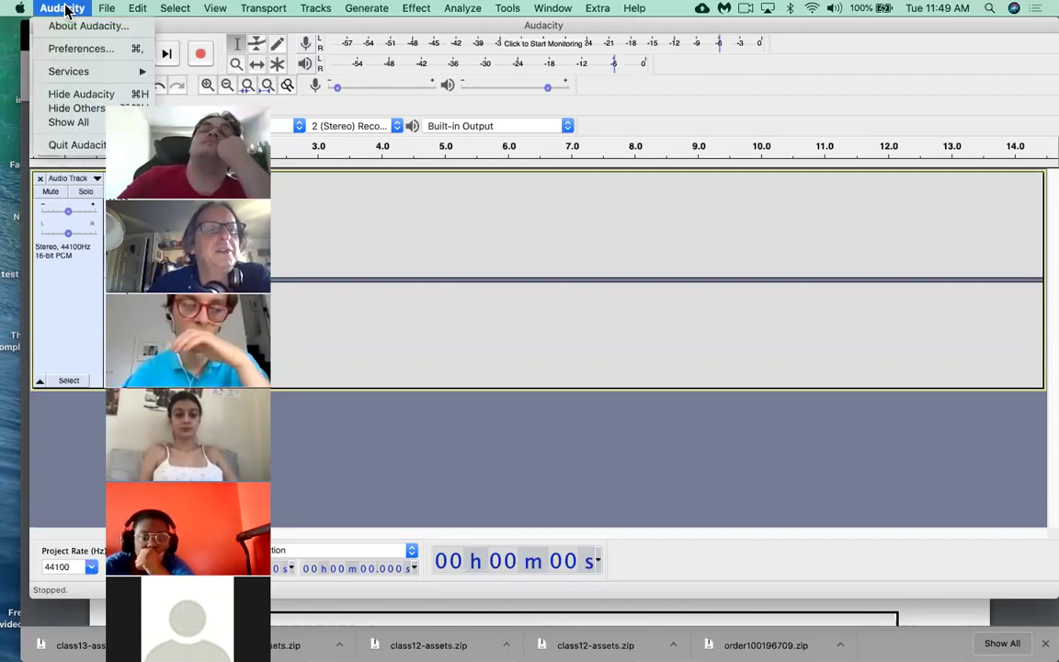
click(82, 51)
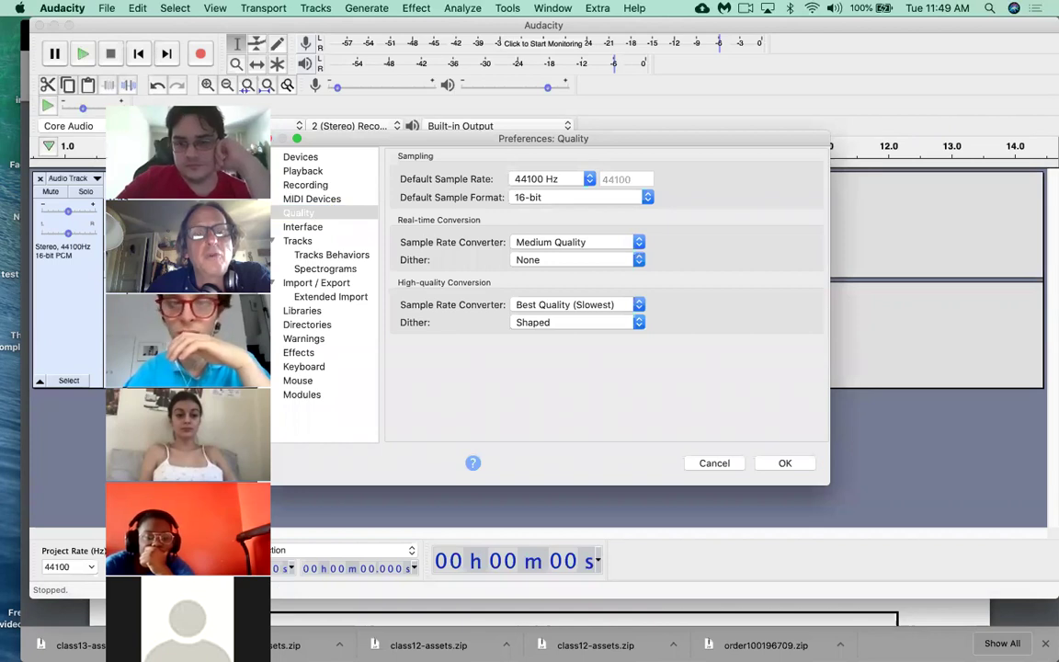
click(348, 184)
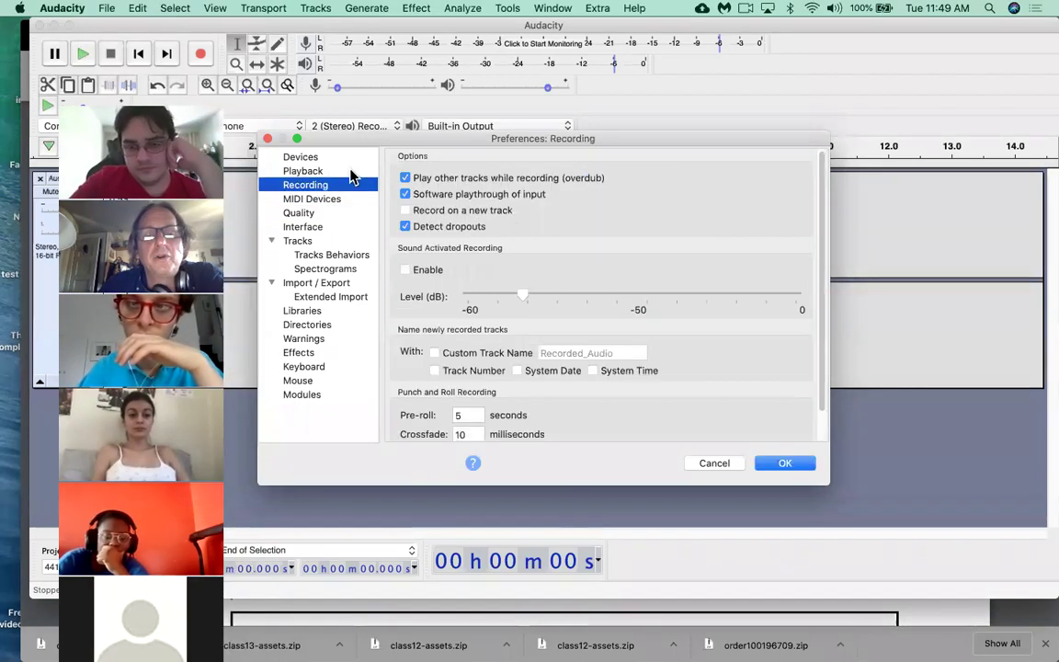
drag(399, 142, 581, 51)
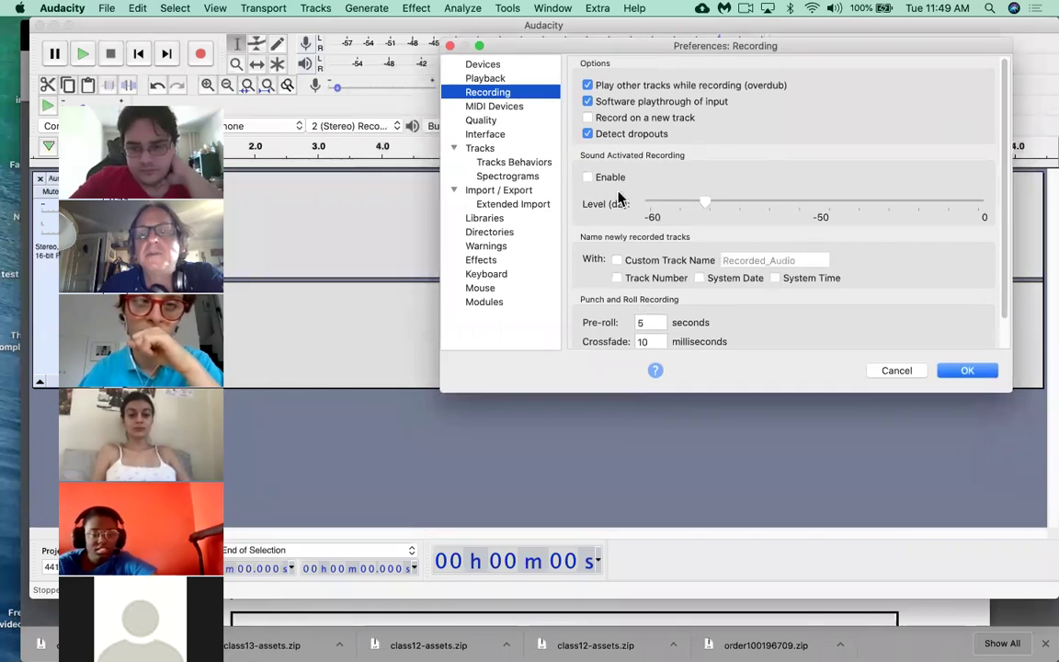
scroll(654, 320, down, 2)
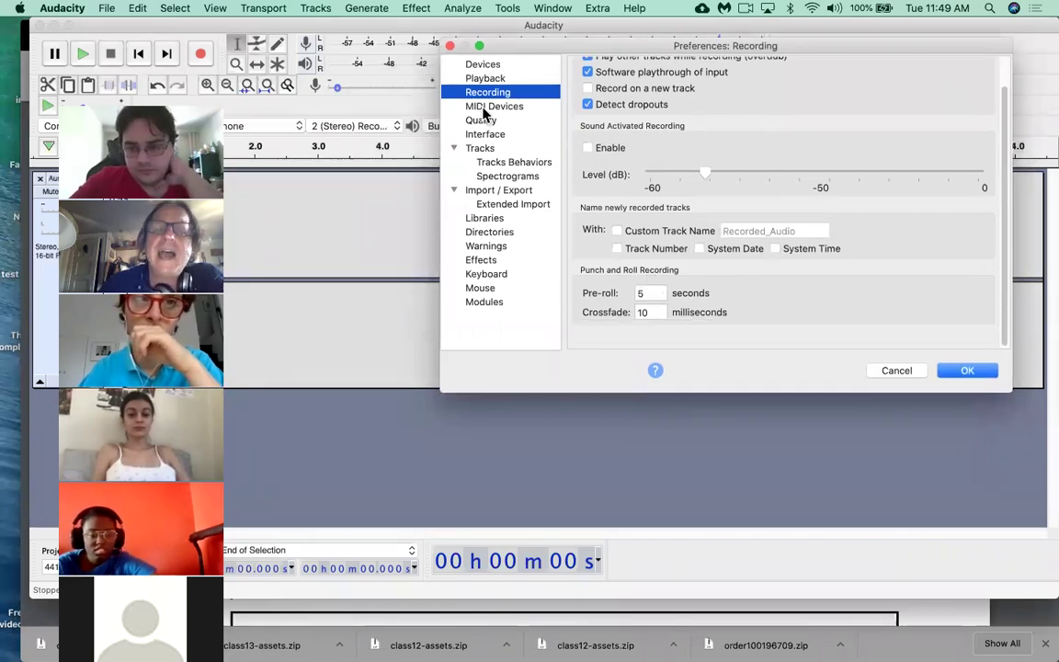
scroll(655, 147, up, 2)
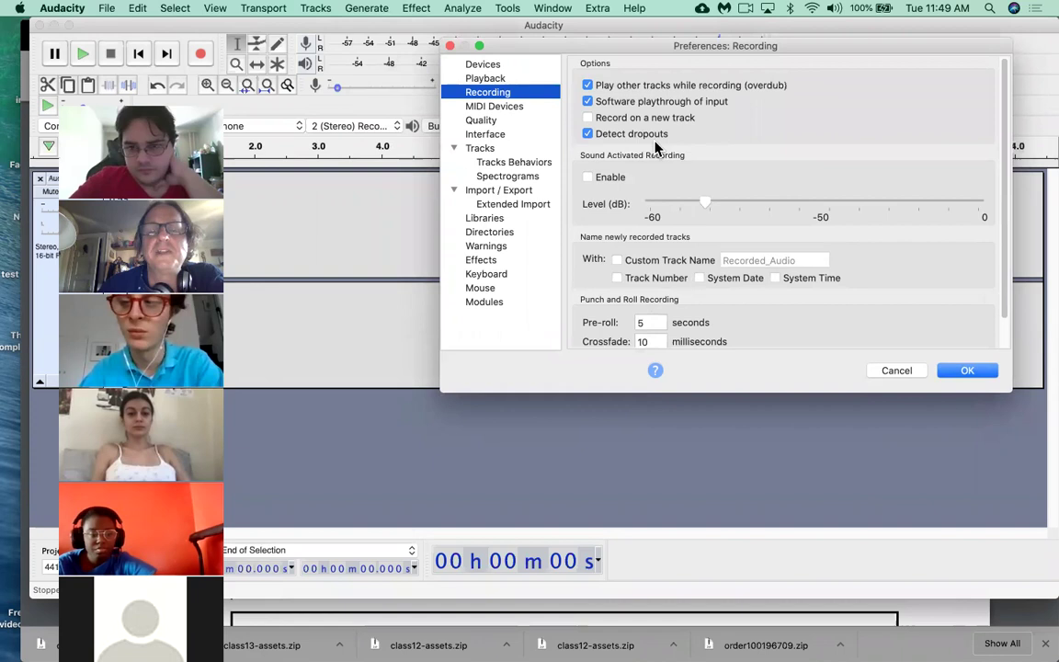
click(492, 66)
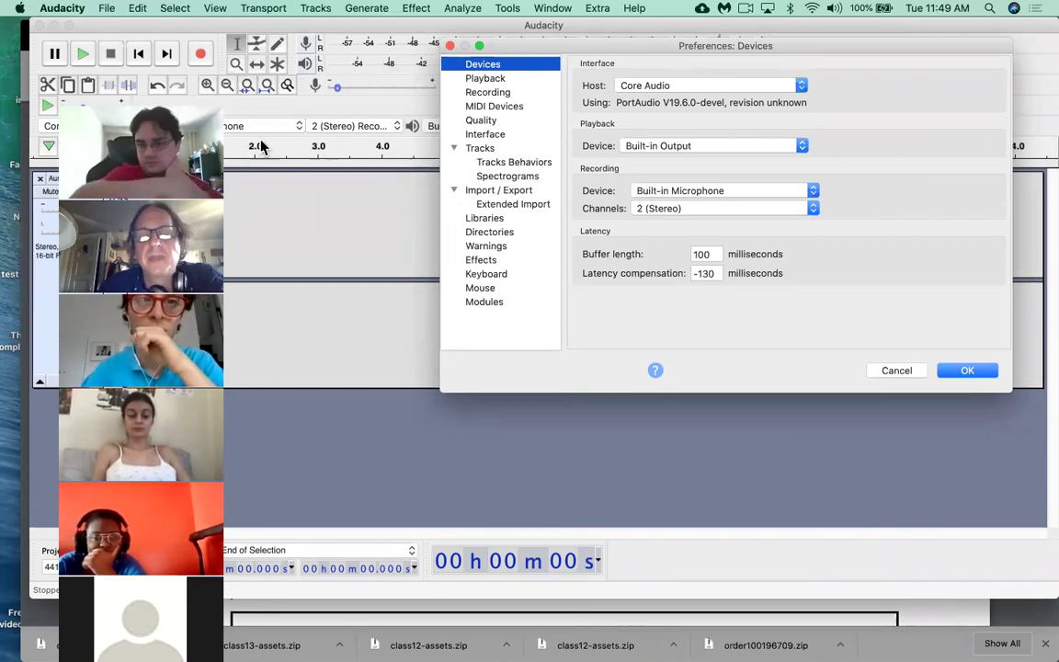
click(902, 367)
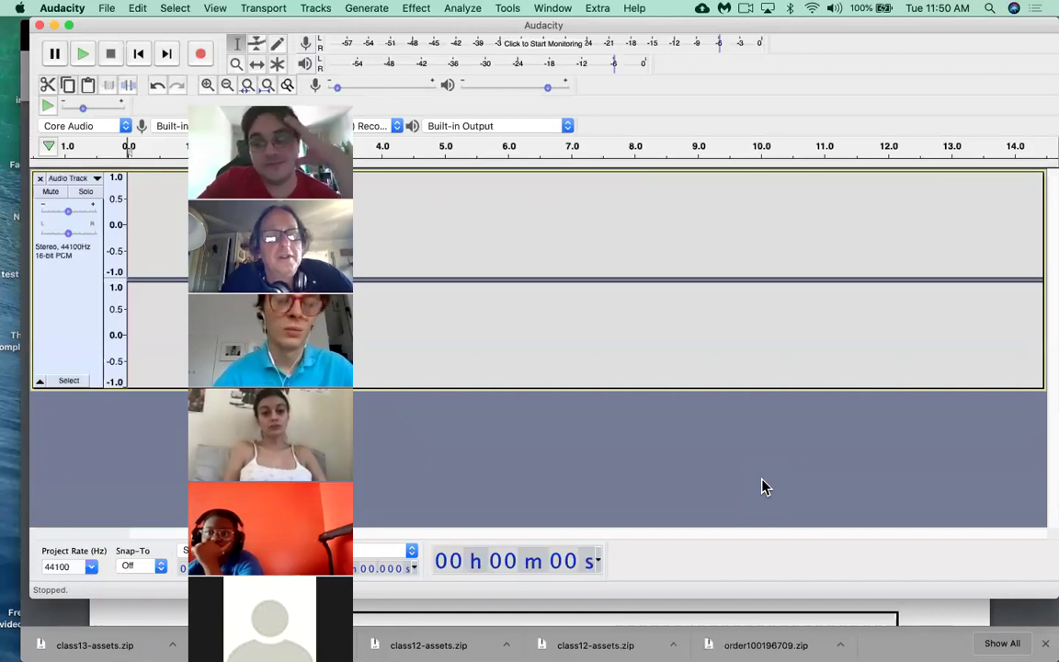
Step: Raise the computer's system output volume
key(XF86AudioRaiseVolume)
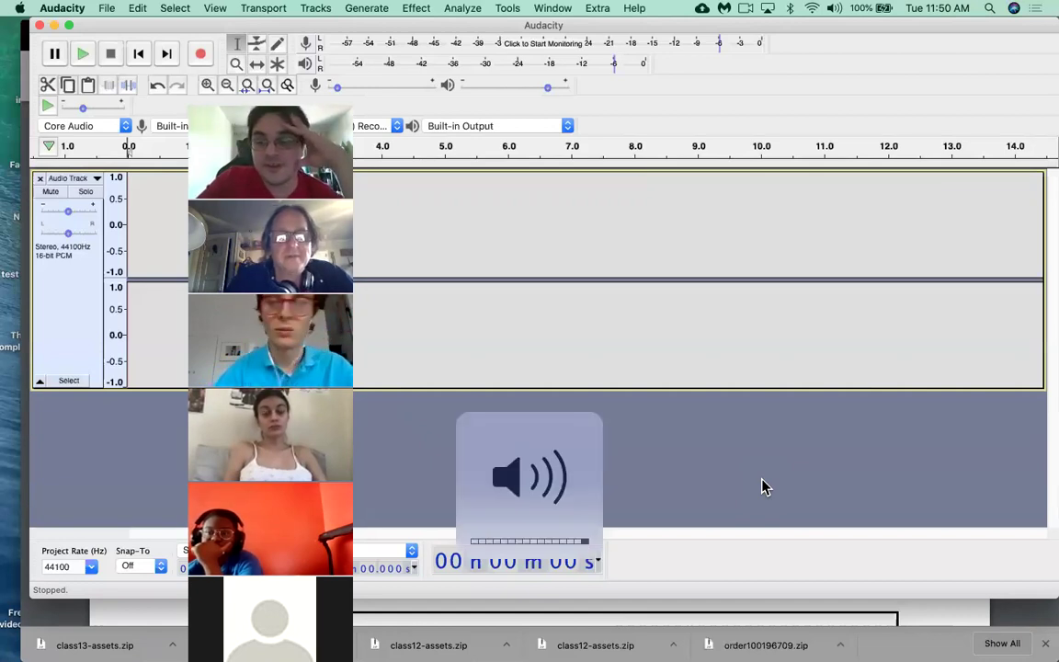